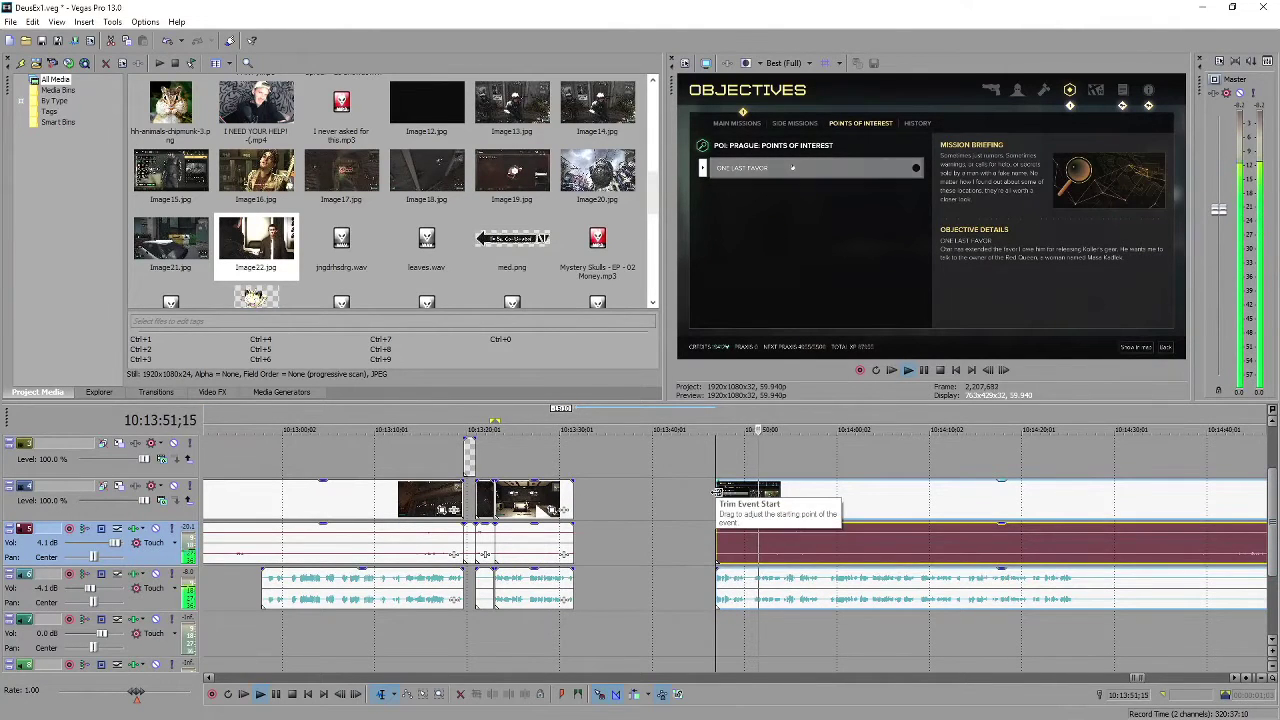
# Trim the start of the footage clip after the gap, with its linked audio, to about 10:13:59 and play from there
pyautogui.moveTo(716, 492); pyautogui.dragTo(826, 523)
pyautogui.press('space')
pyautogui.scroll(-2, 815, 522)
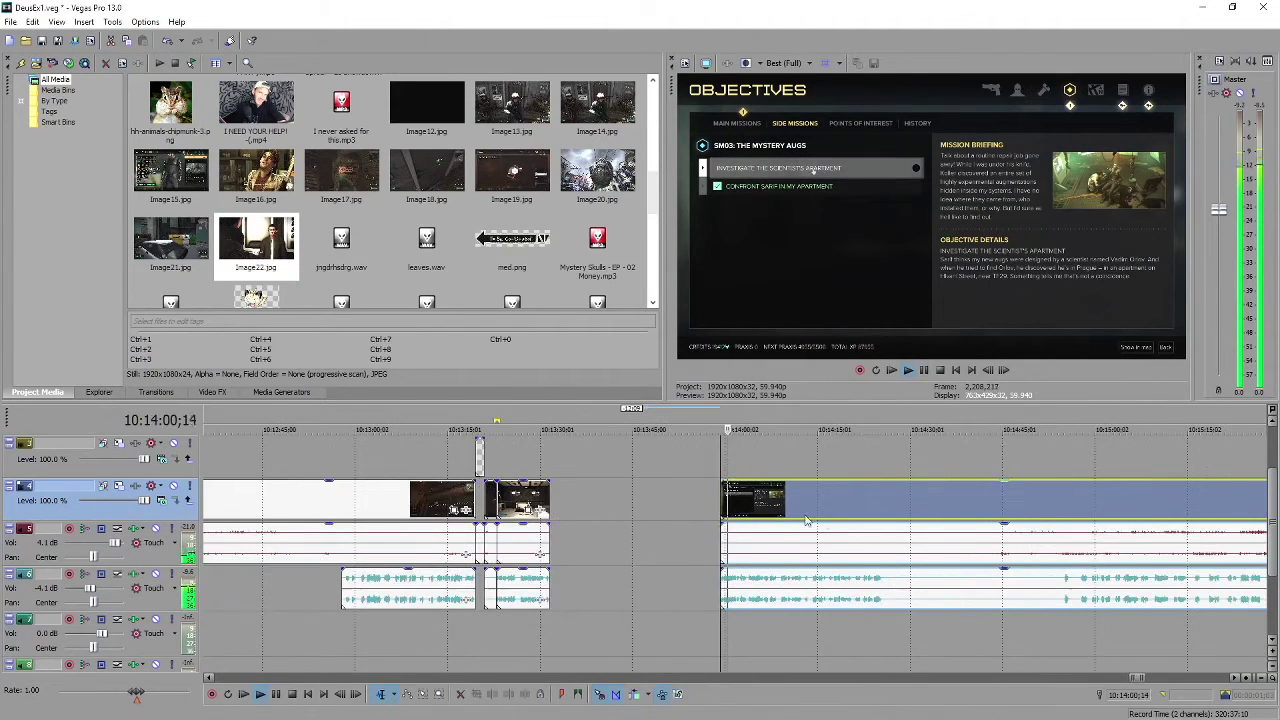
pyautogui.scroll(3, 727, 507)
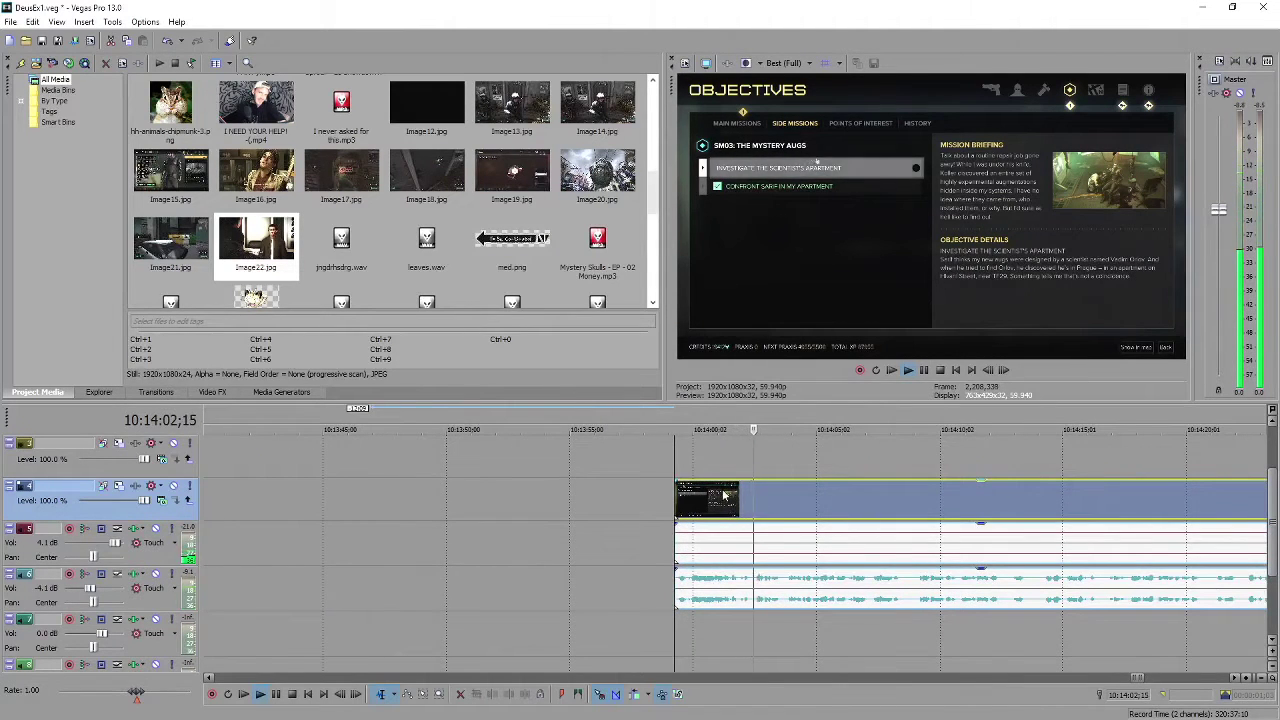
pyautogui.scroll(-2, 676, 490)
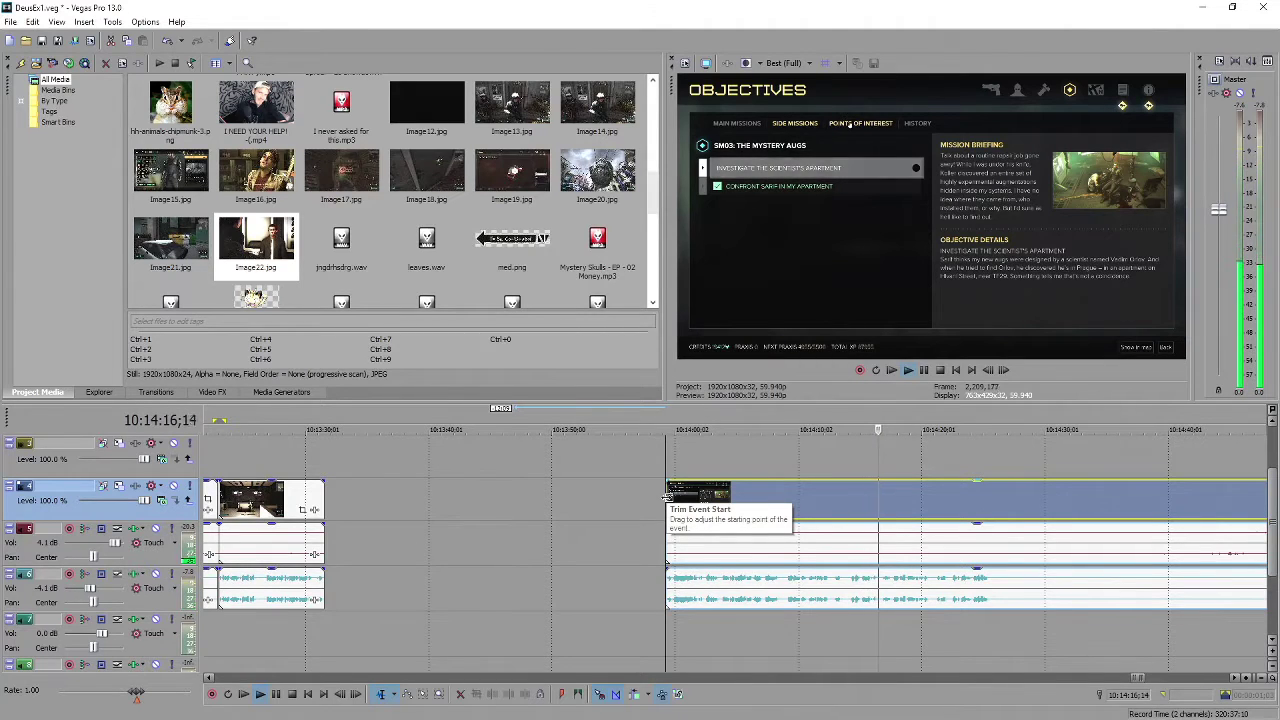
# Trim the same clip's start to about 10:14:17 and move the clip against the preceding one to close the gap
pyautogui.press('Return')
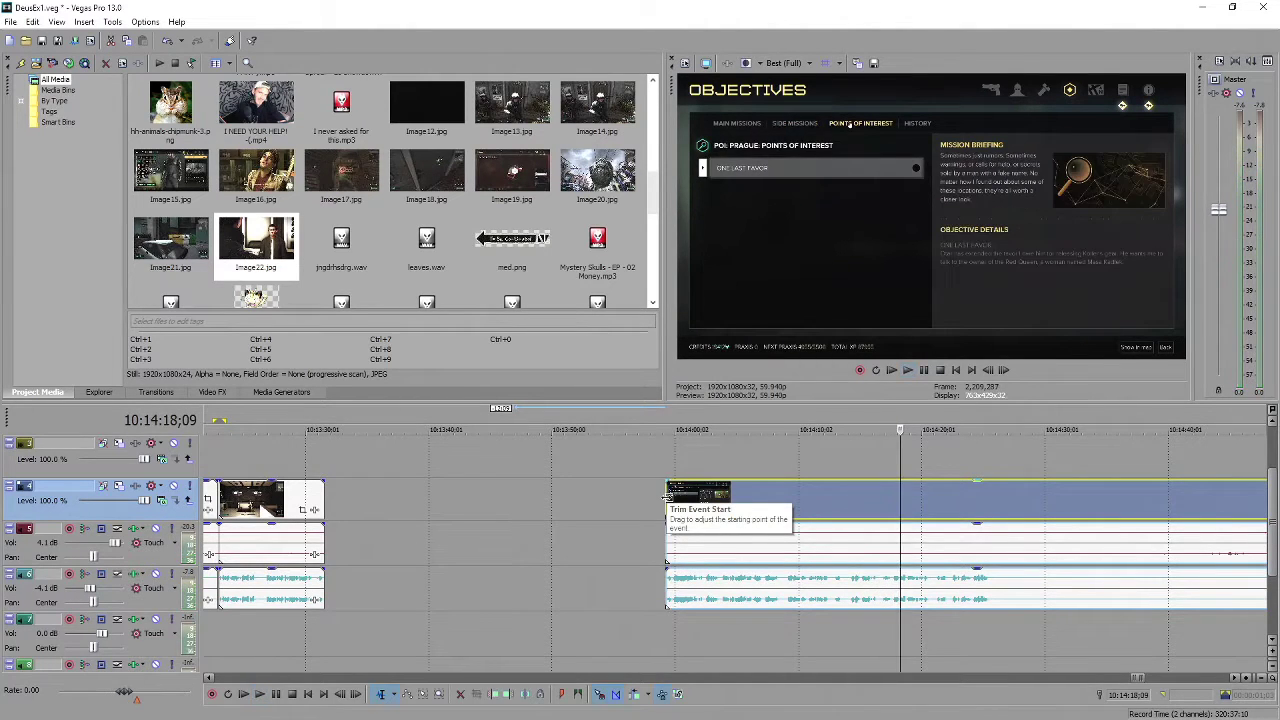
pyautogui.moveTo(667, 494); pyautogui.dragTo(882, 512)
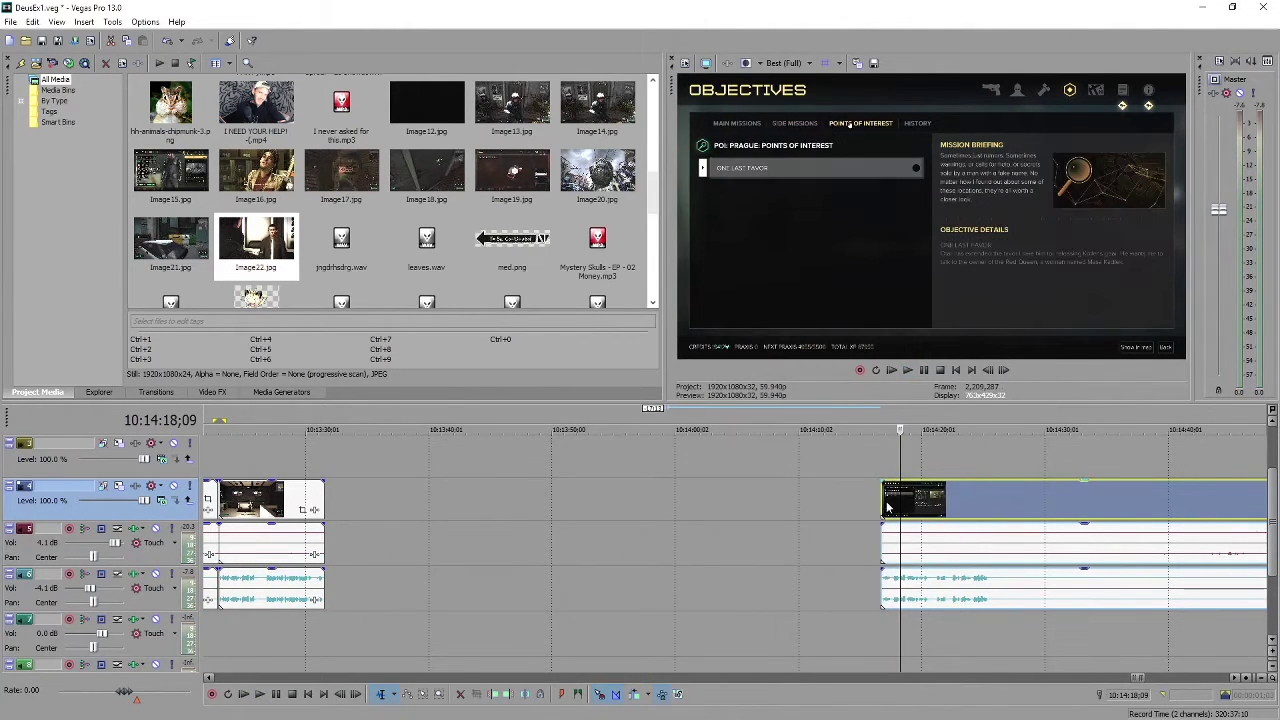
pyautogui.moveTo(1230, 500); pyautogui.dragTo(673, 565)
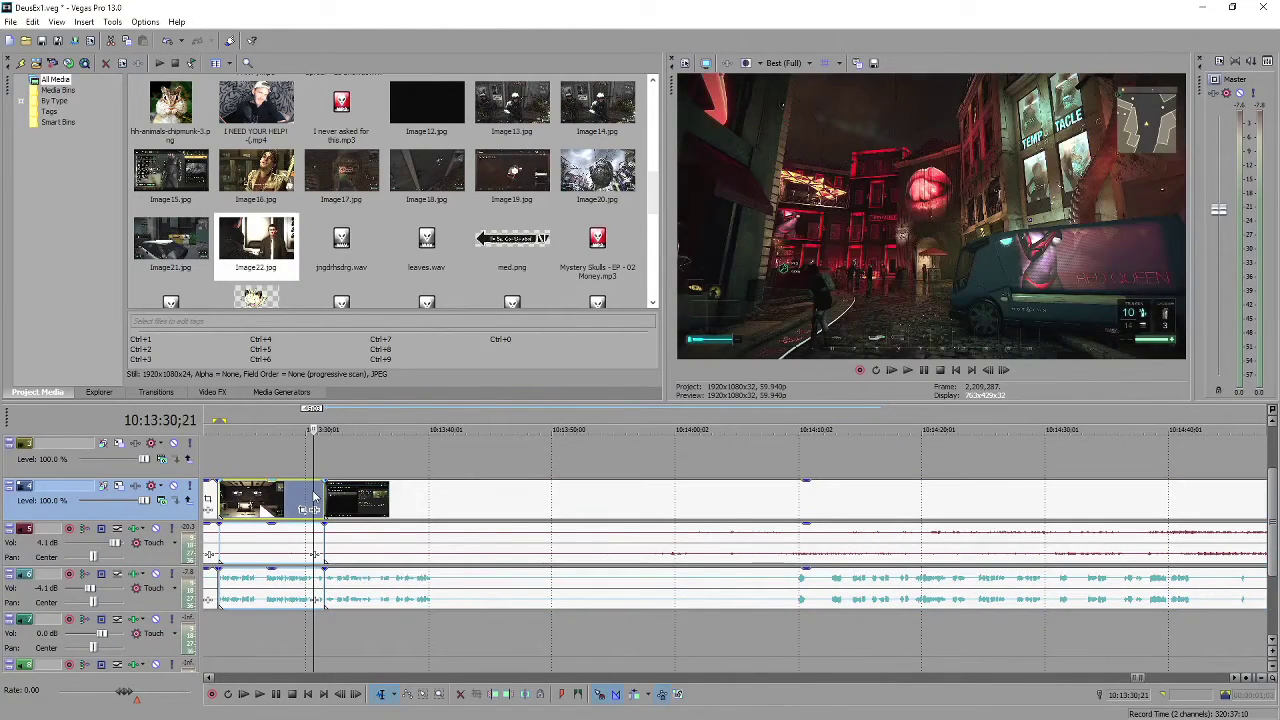
# Play through the joined clip and split its video and both audio tracks at 10:13:40;25
pyautogui.scroll(5, 673, 565)
pyautogui.press('space')
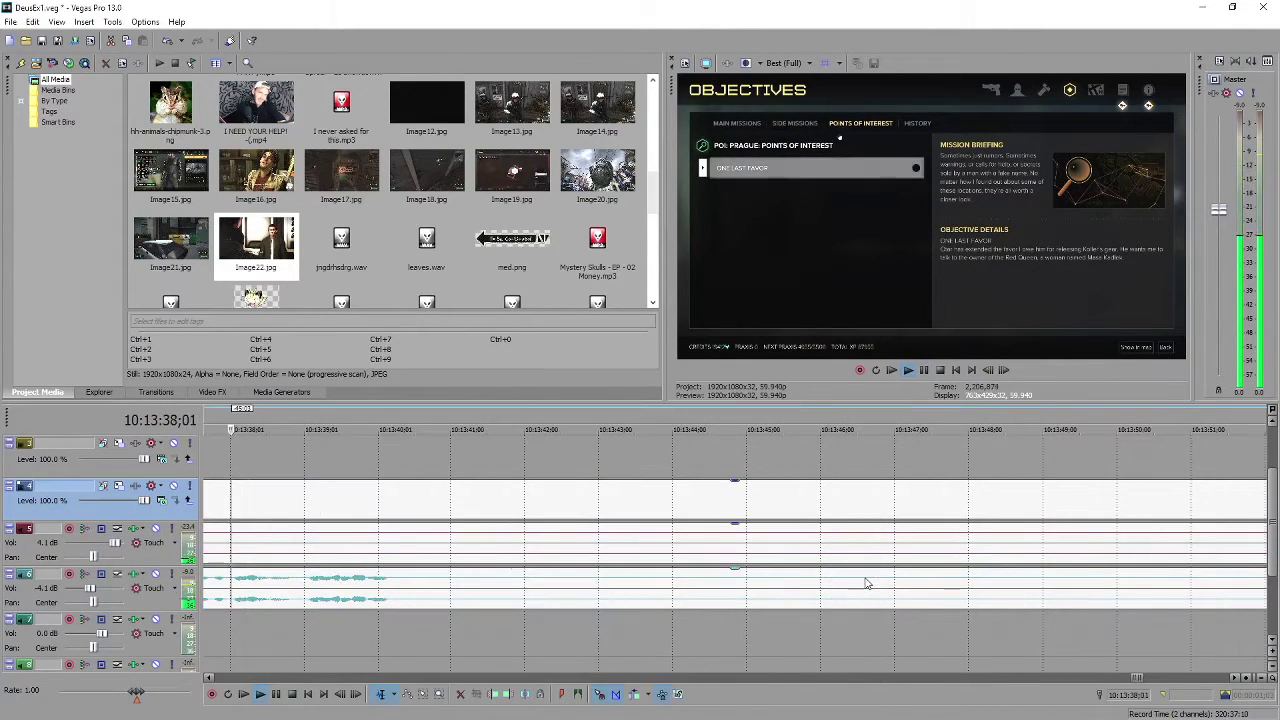
pyautogui.scroll(-3, 864, 584)
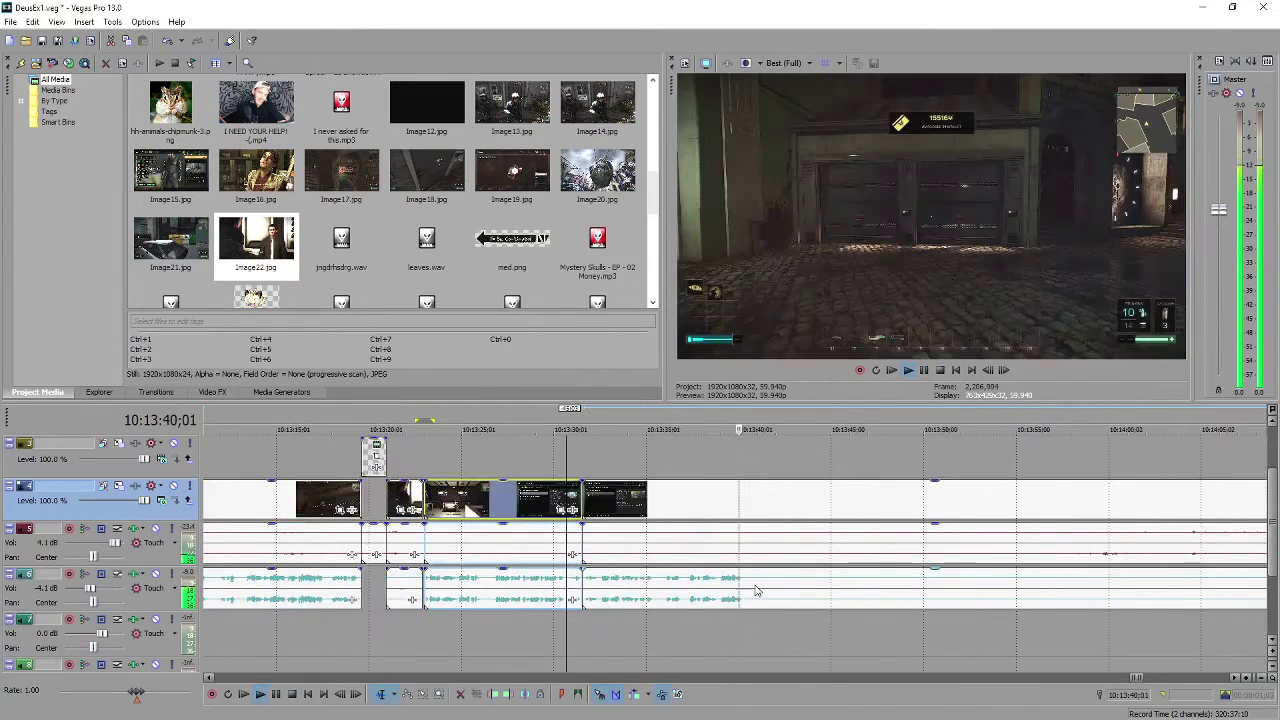
pyautogui.press('Return')
pyautogui.click(738, 544)
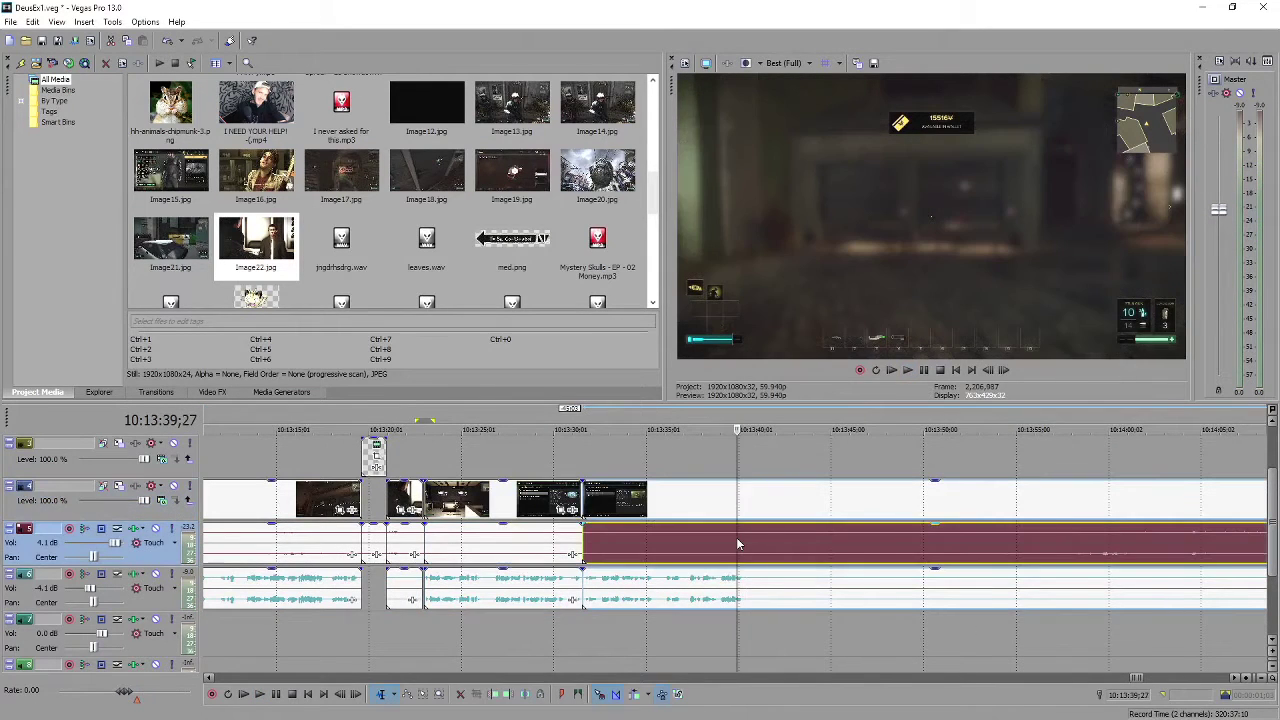
pyautogui.hotkey('ctrl', 'v')
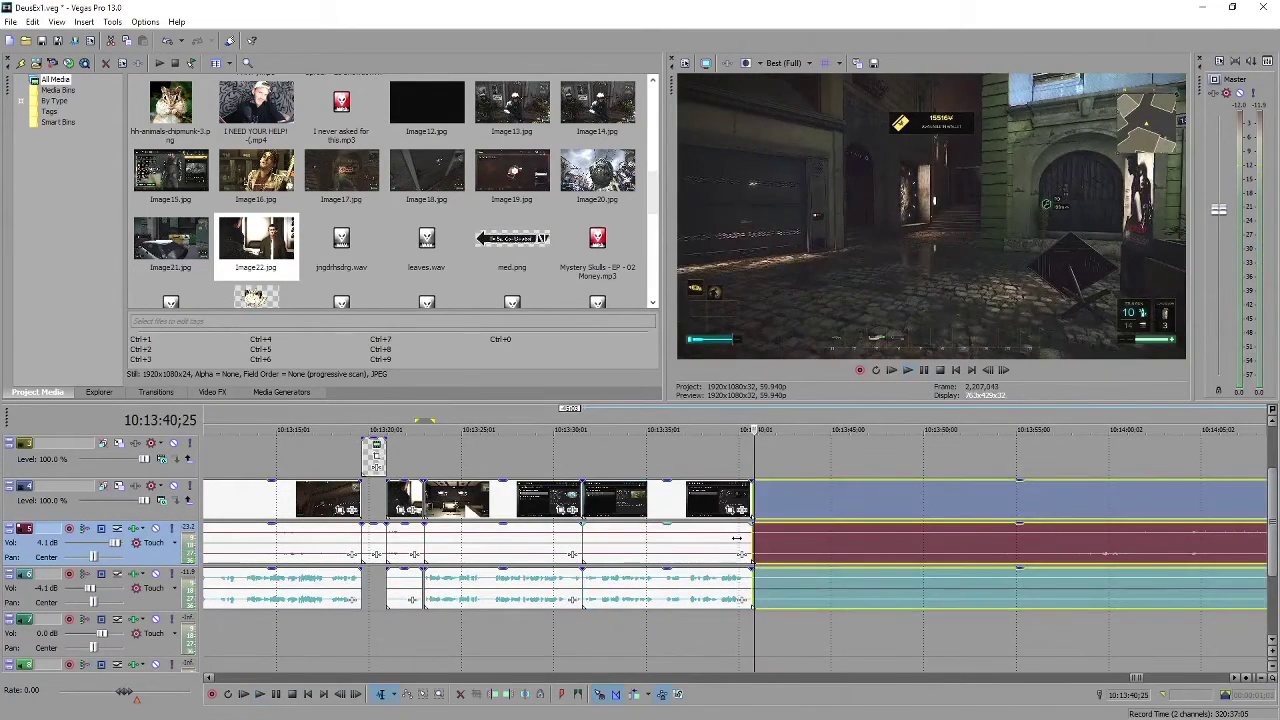
# Trim away the opening of the clip after the split and overlap it with the preceding clip as a short crossfade
pyautogui.scroll(-4, 732, 513)
pyautogui.moveTo(732, 495)
pyautogui.mouseDown()
pyautogui.moveTo(815, 518)
pyautogui.moveTo(737, 510)
pyautogui.mouseUp()
pyautogui.scroll(4, 736, 504)
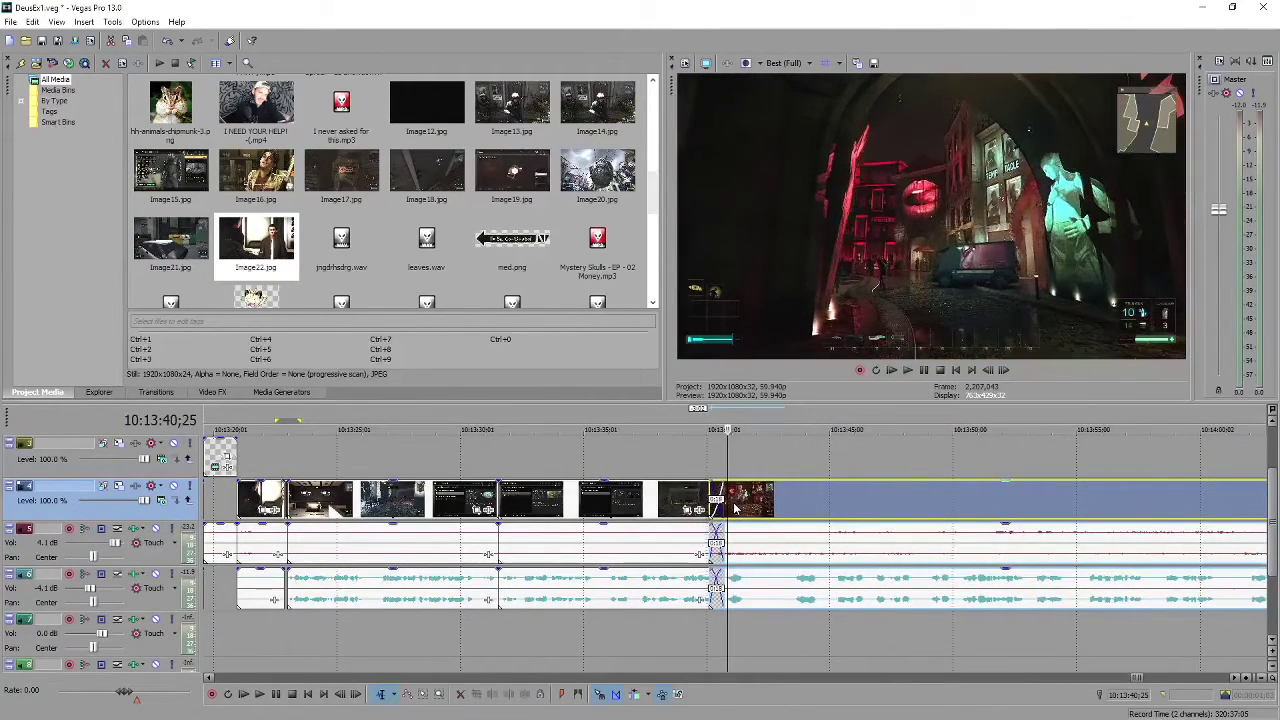
# Mark a time range of about three seconds around the crossfade and preview the transition from 10:13:39;08
pyautogui.moveTo(692, 420); pyautogui.dragTo(770, 420)
pyautogui.click(688, 428)
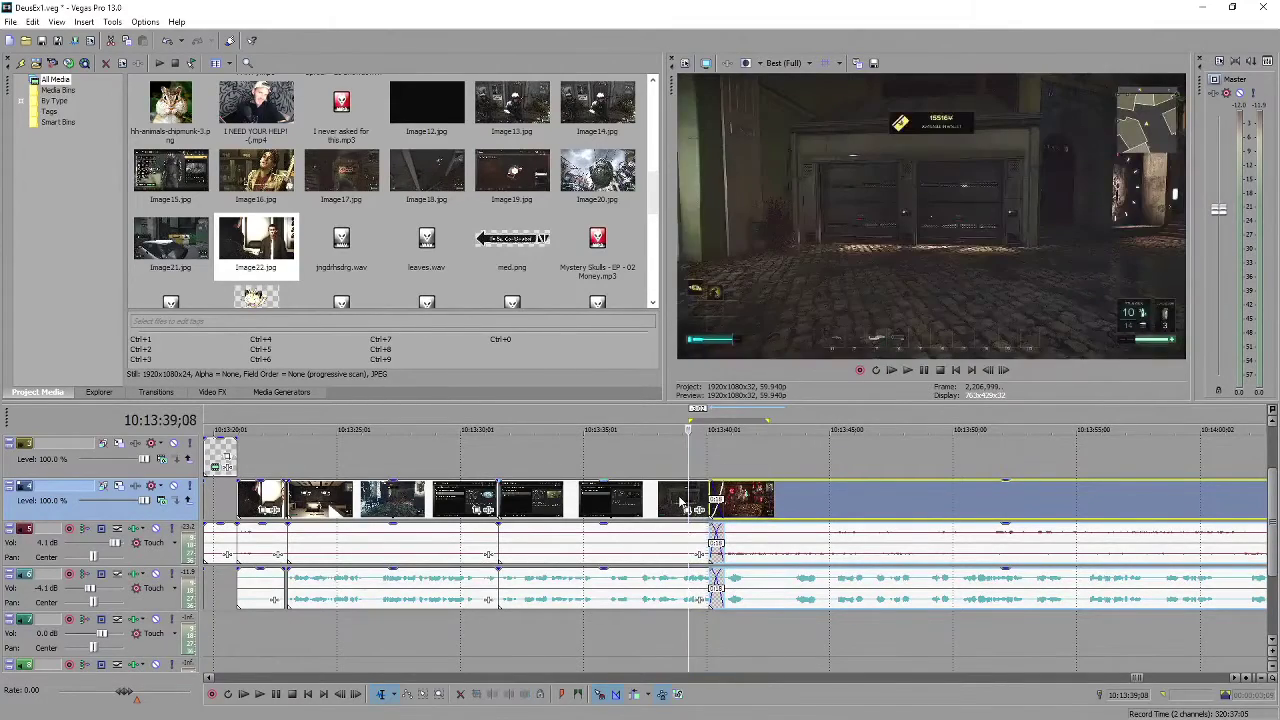
pyautogui.press('space')
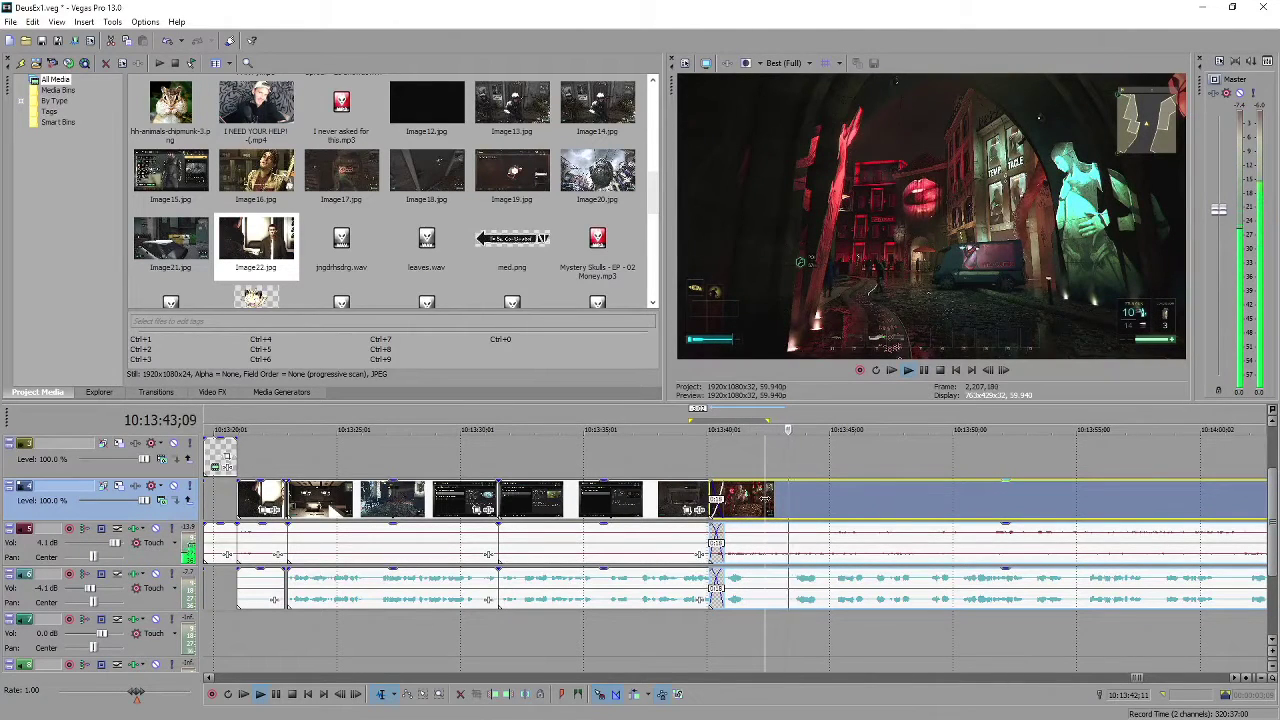
pyautogui.press('Return')
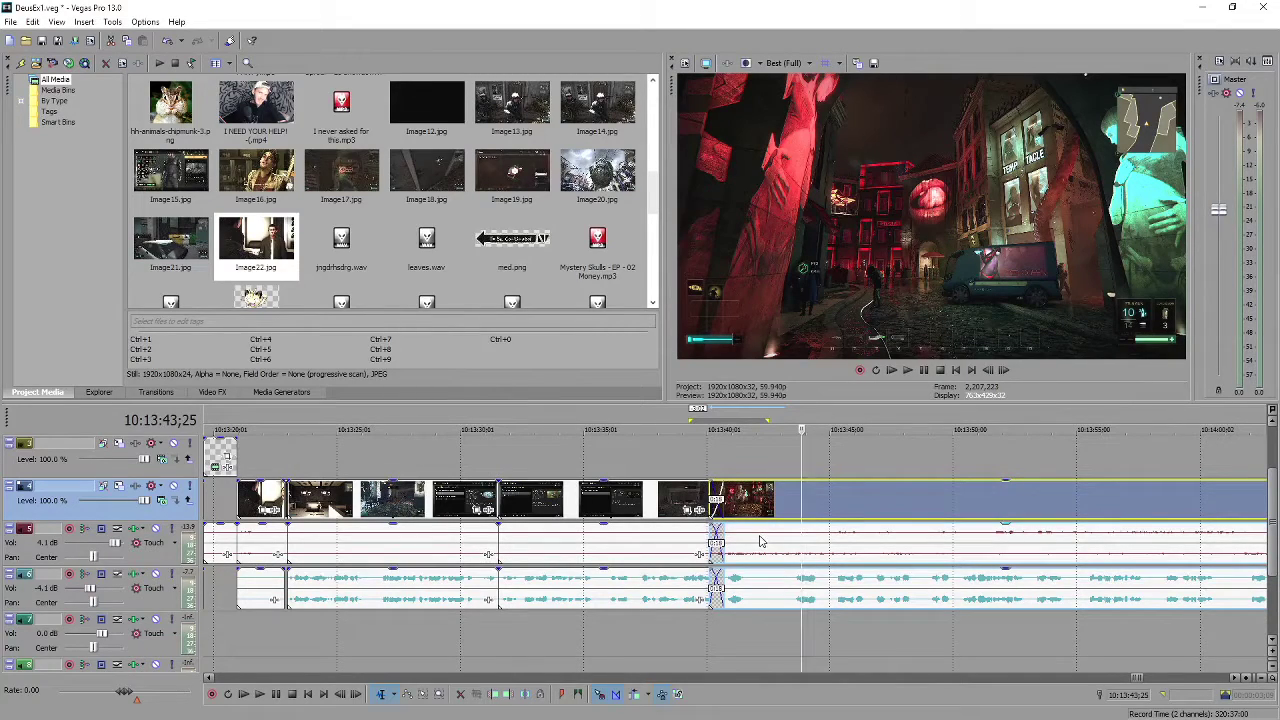
# Play the footage onward from 10:13:43;25 and examine the voice waveform on track 6 for silent stretches
pyautogui.press('space')
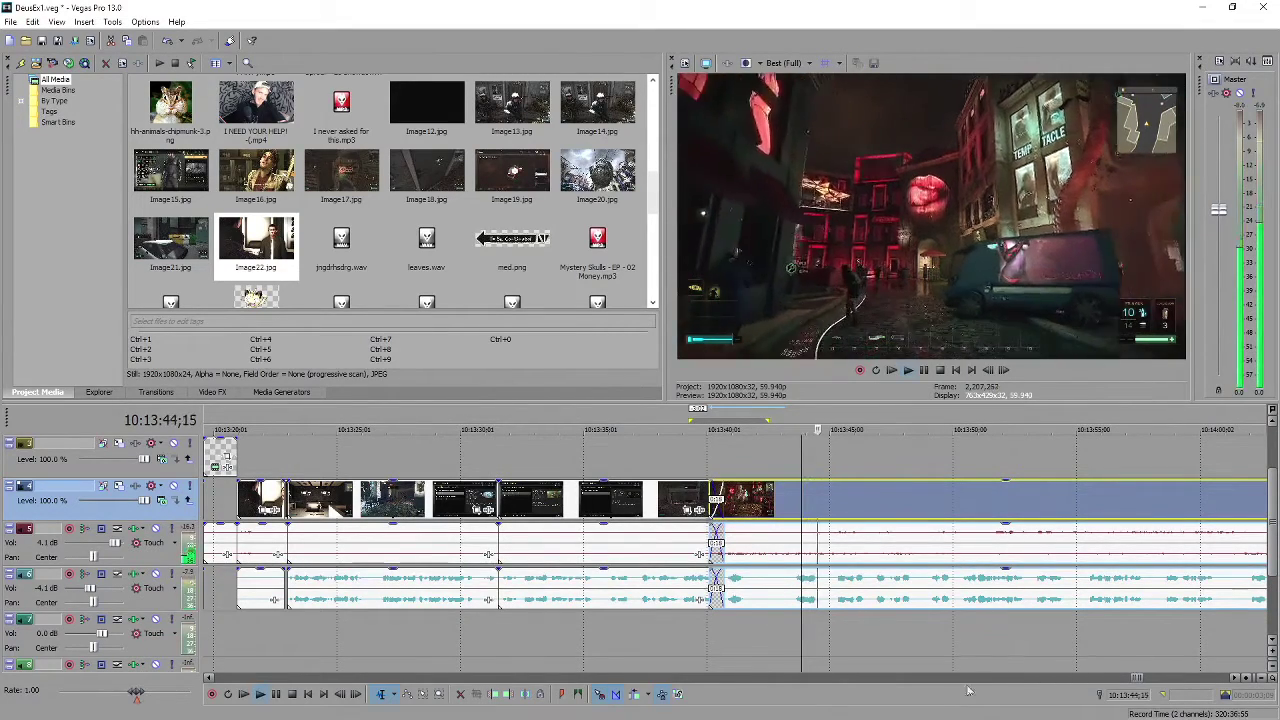
pyautogui.scroll(-3, 830, 612)
pyautogui.click(836, 600)
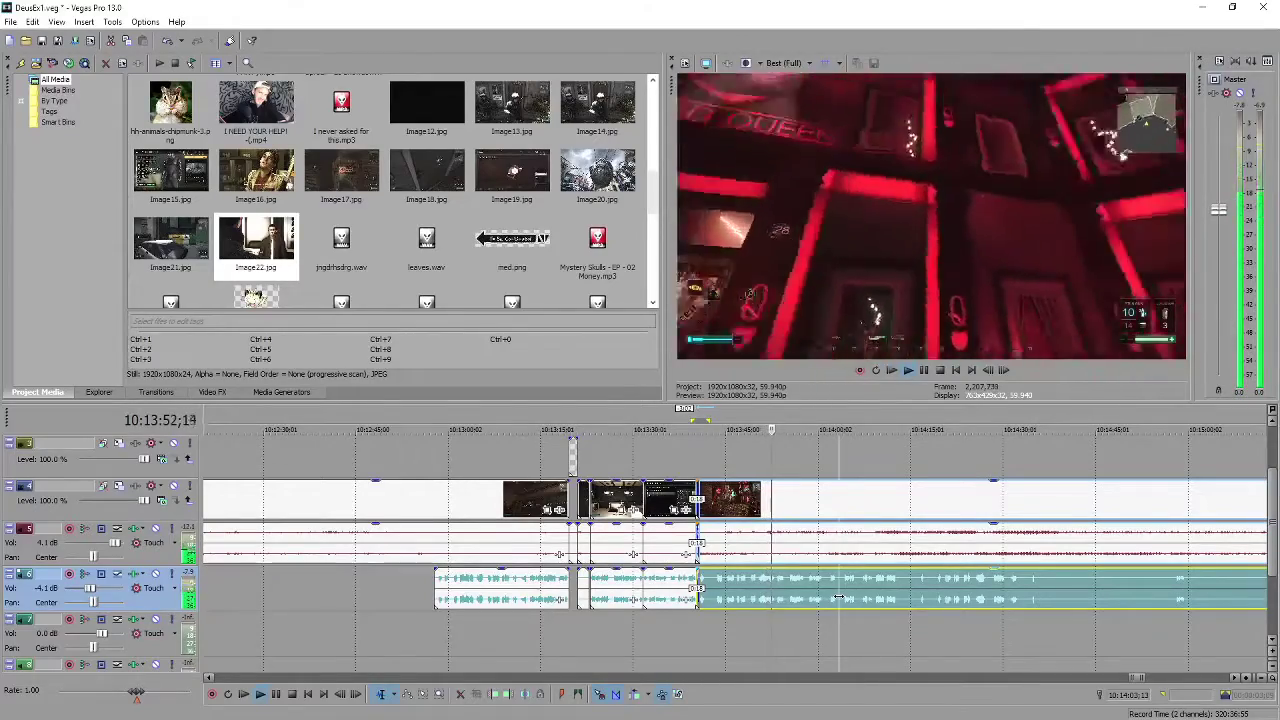
pyautogui.scroll(-4, 790, 590)
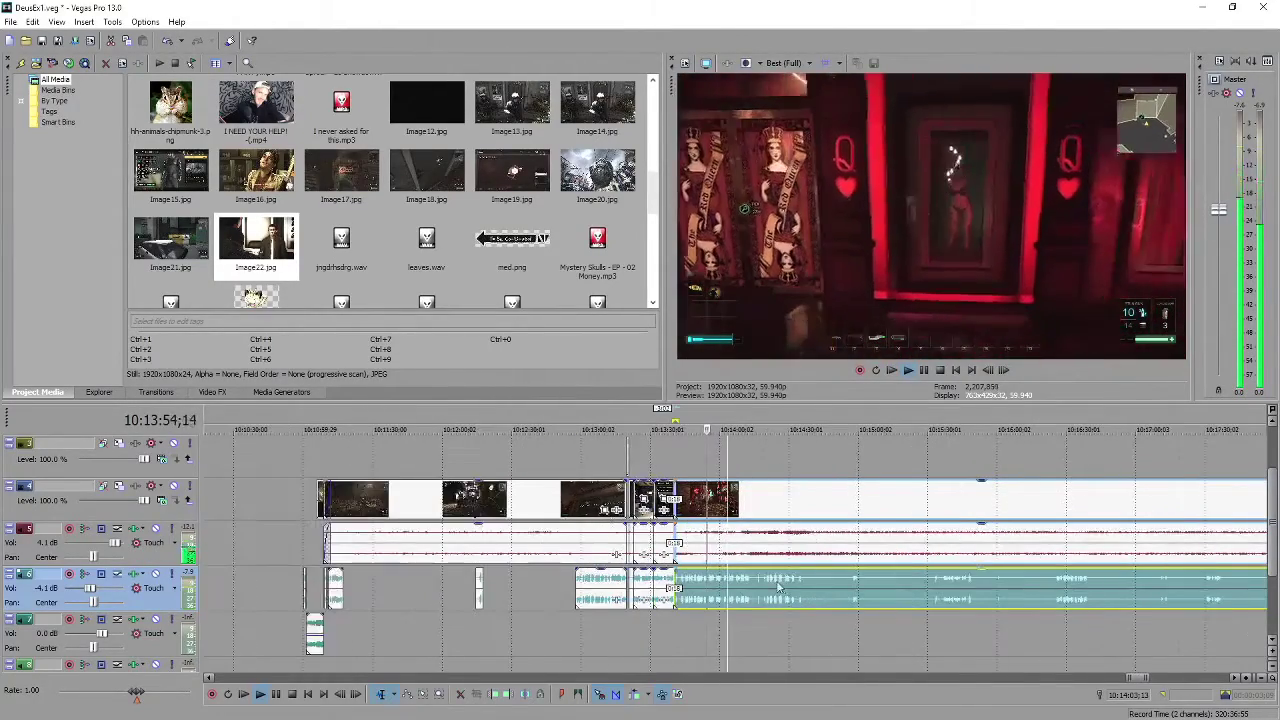
pyautogui.scroll(3, 811, 582)
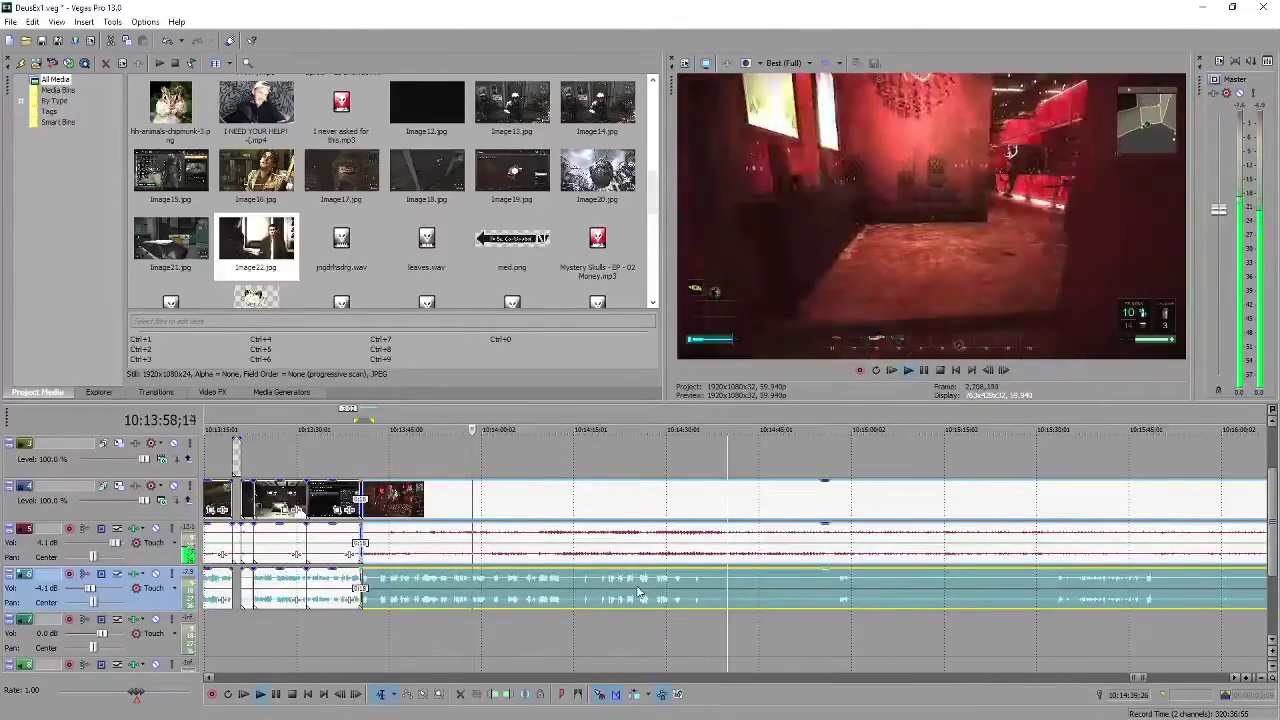
pyautogui.press('Return')
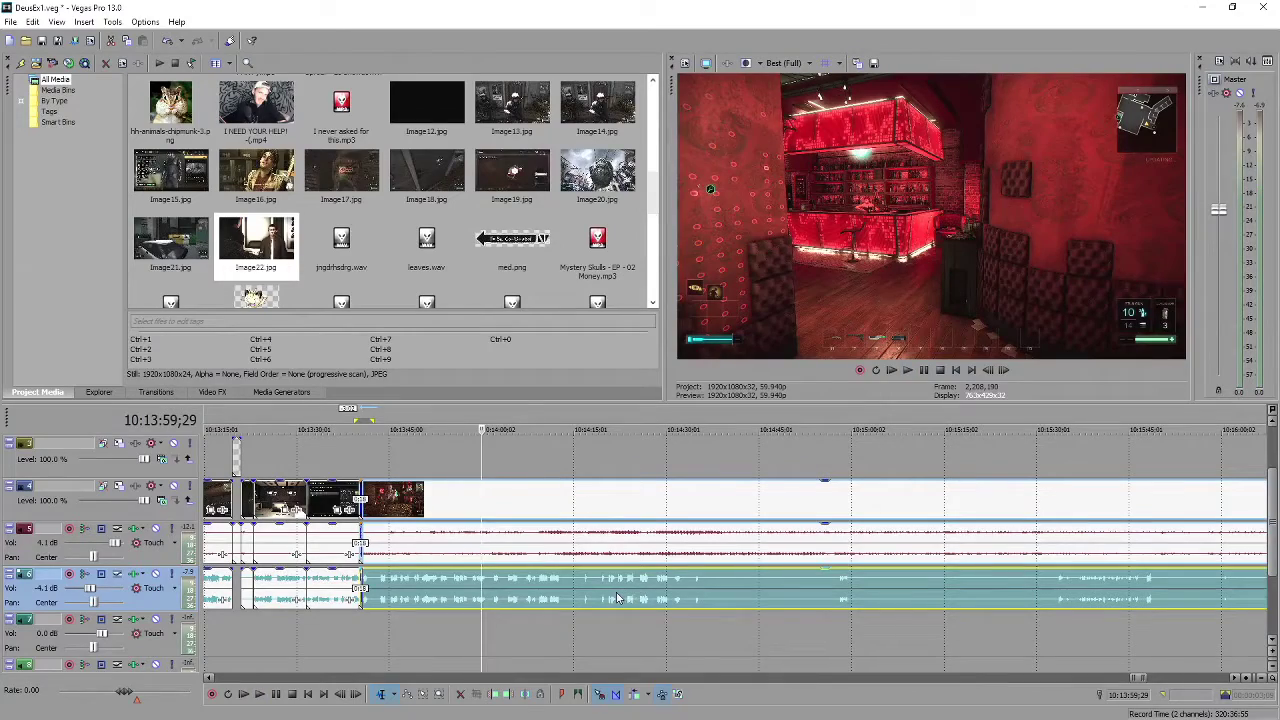
pyautogui.press('space')
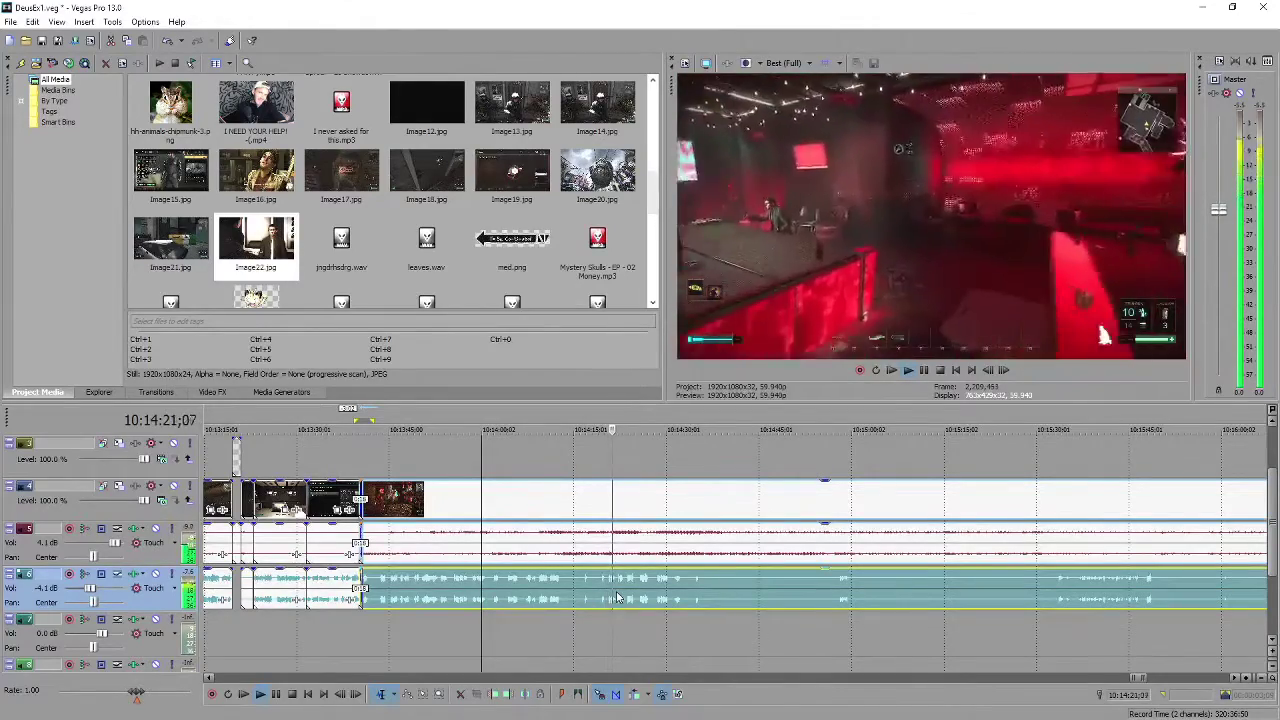
pyautogui.press('Return')
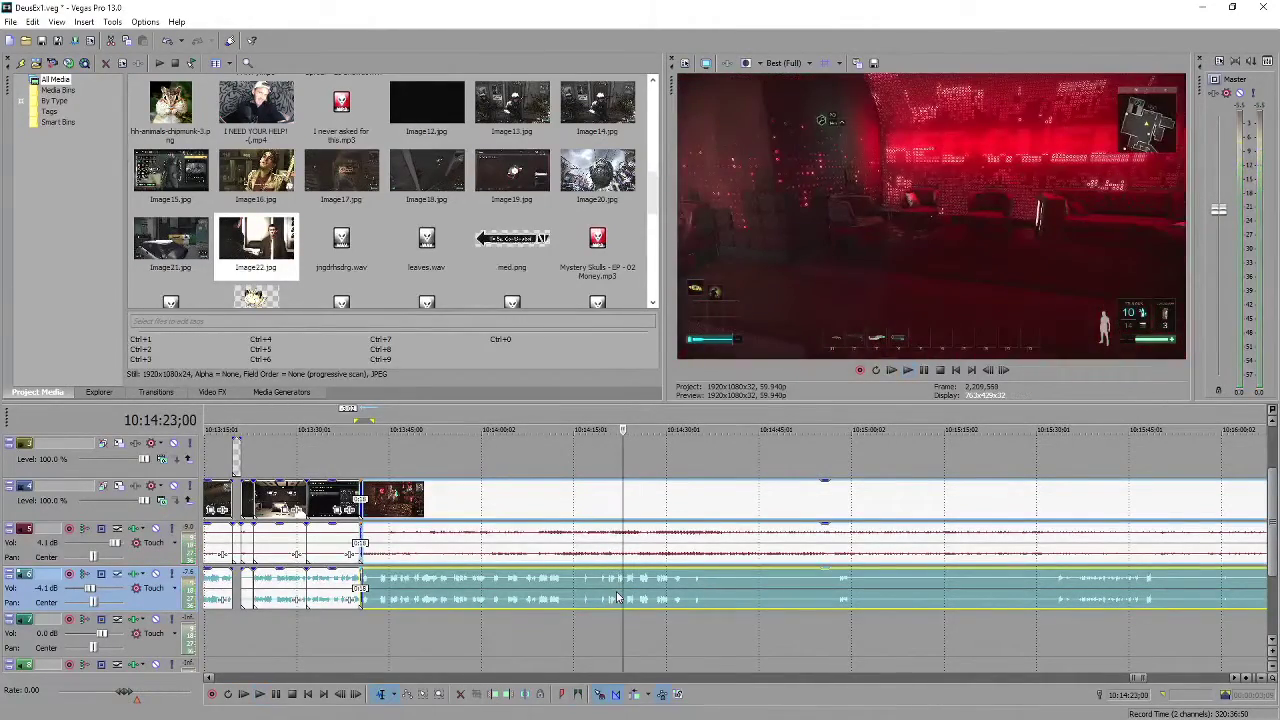
pyautogui.press('space')
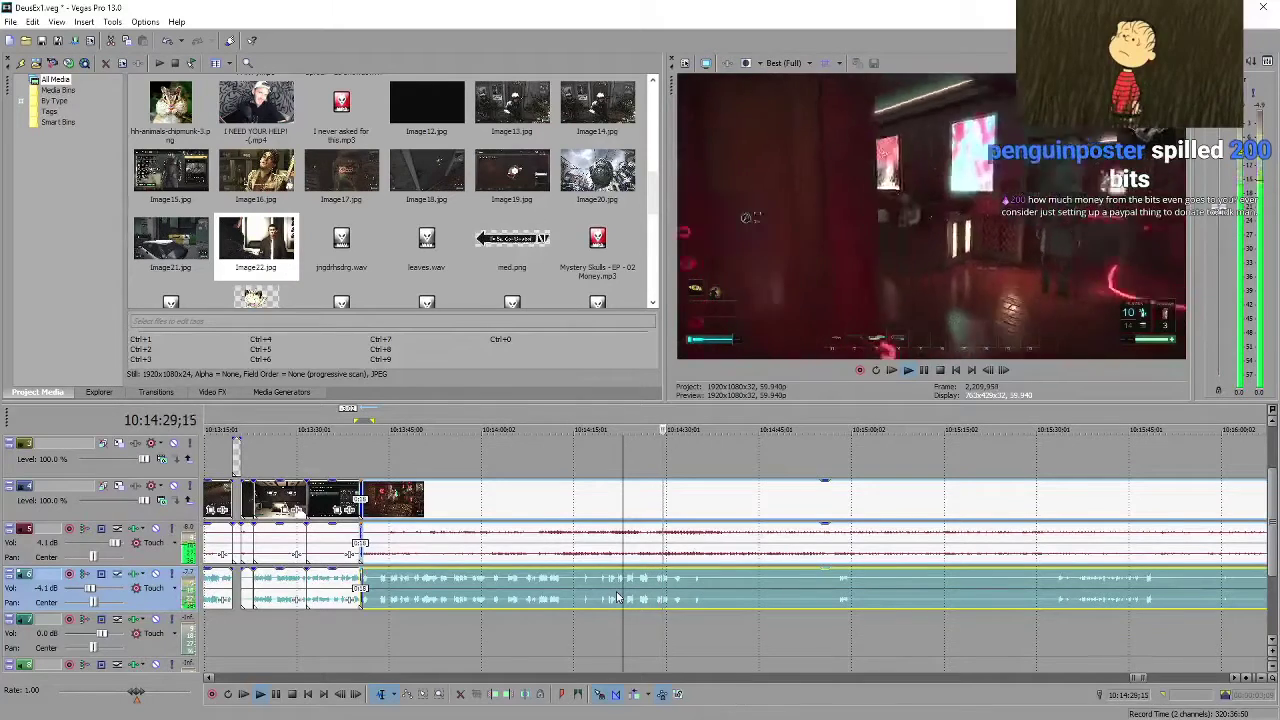
pyautogui.press('space')
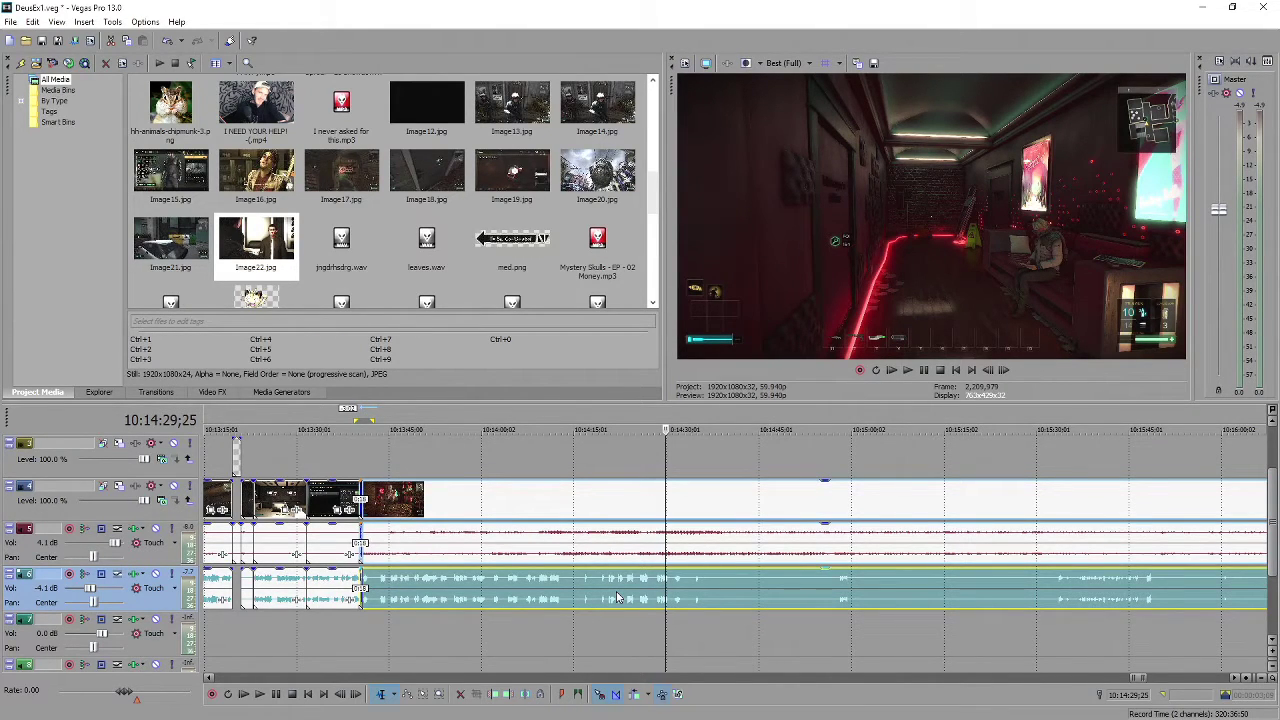
pyautogui.press('space')
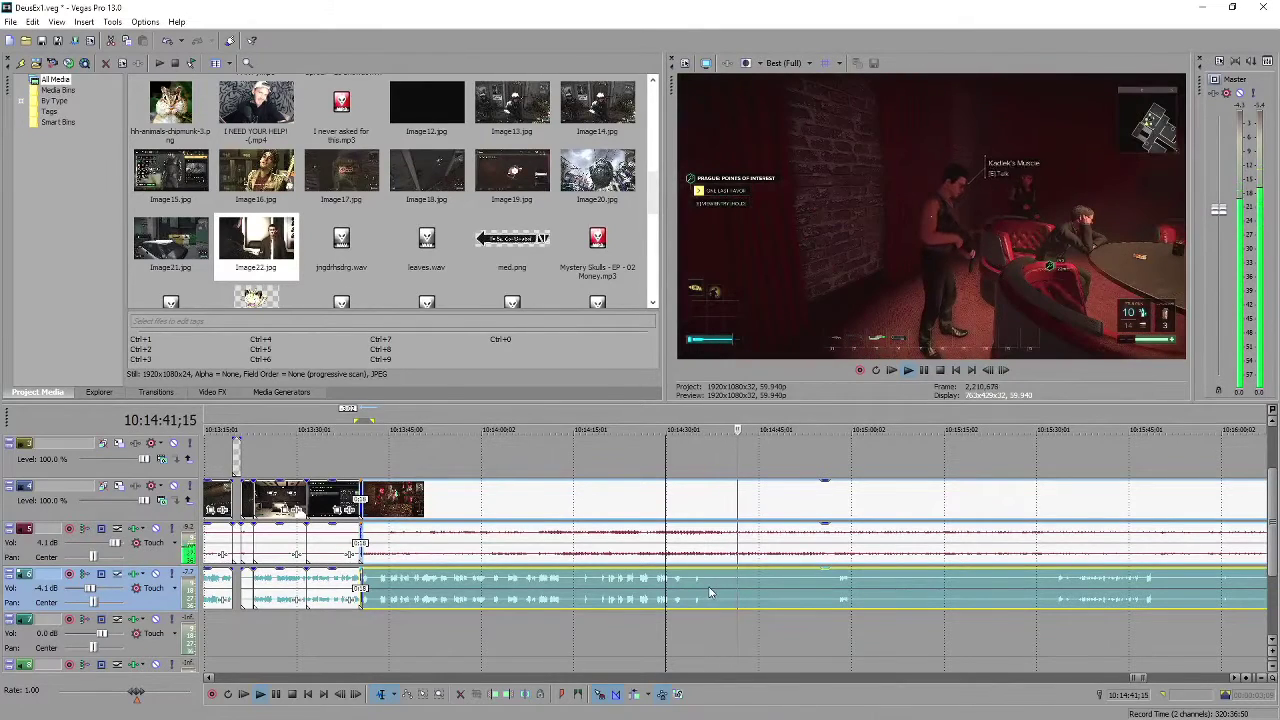
# Split the track 6 voice audio at 10:14:36;24 and trim the second part's start to about 10:14:57, removing the silence
pyautogui.click(709, 593)
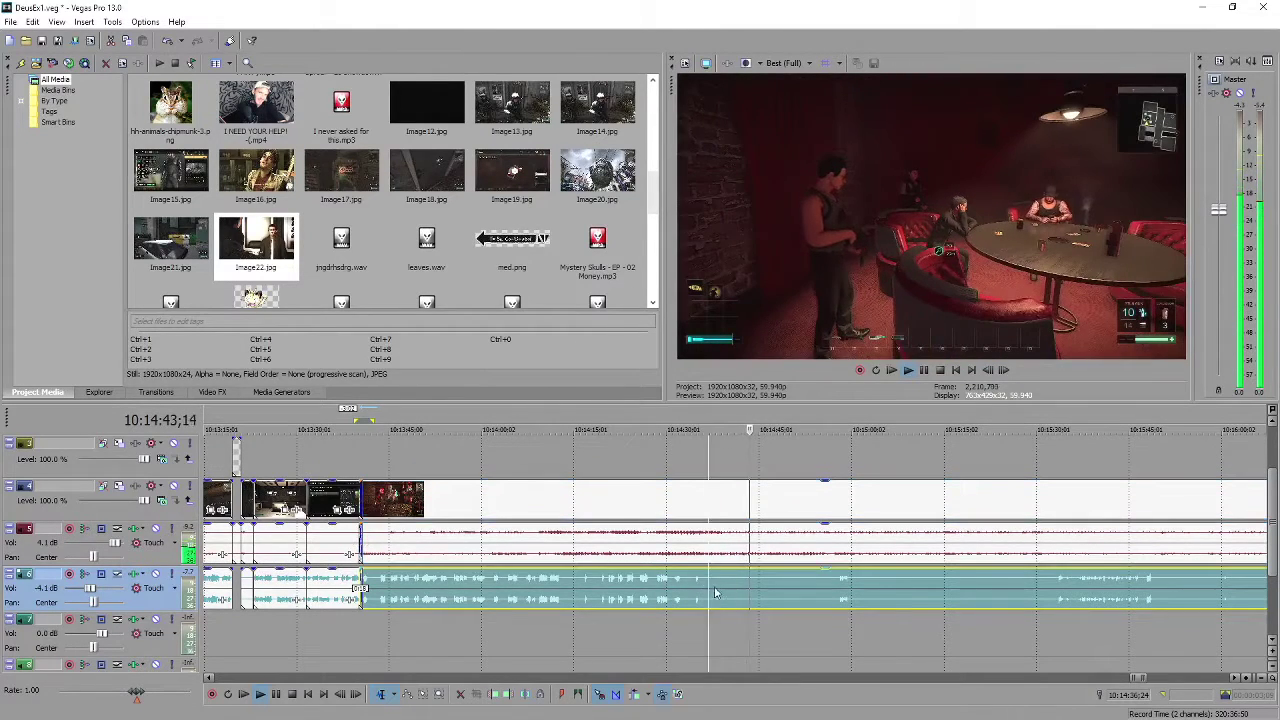
pyautogui.press('s')
pyautogui.moveTo(715, 593); pyautogui.dragTo(839, 598)
pyautogui.press('space')
pyautogui.click(839, 598)
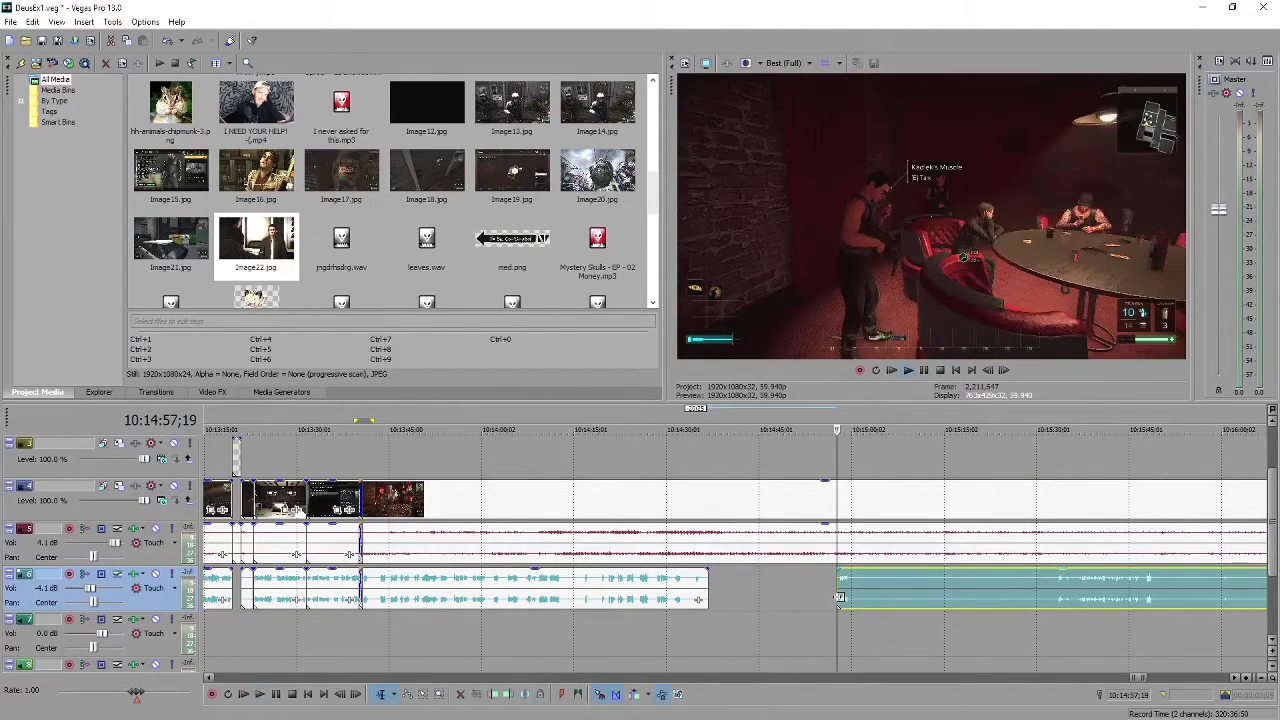
# Split the voice audio at 10:15:00;15, trim the remainder's start to about 10:15:33, and play from the new start
pyautogui.scroll(4, 839, 598)
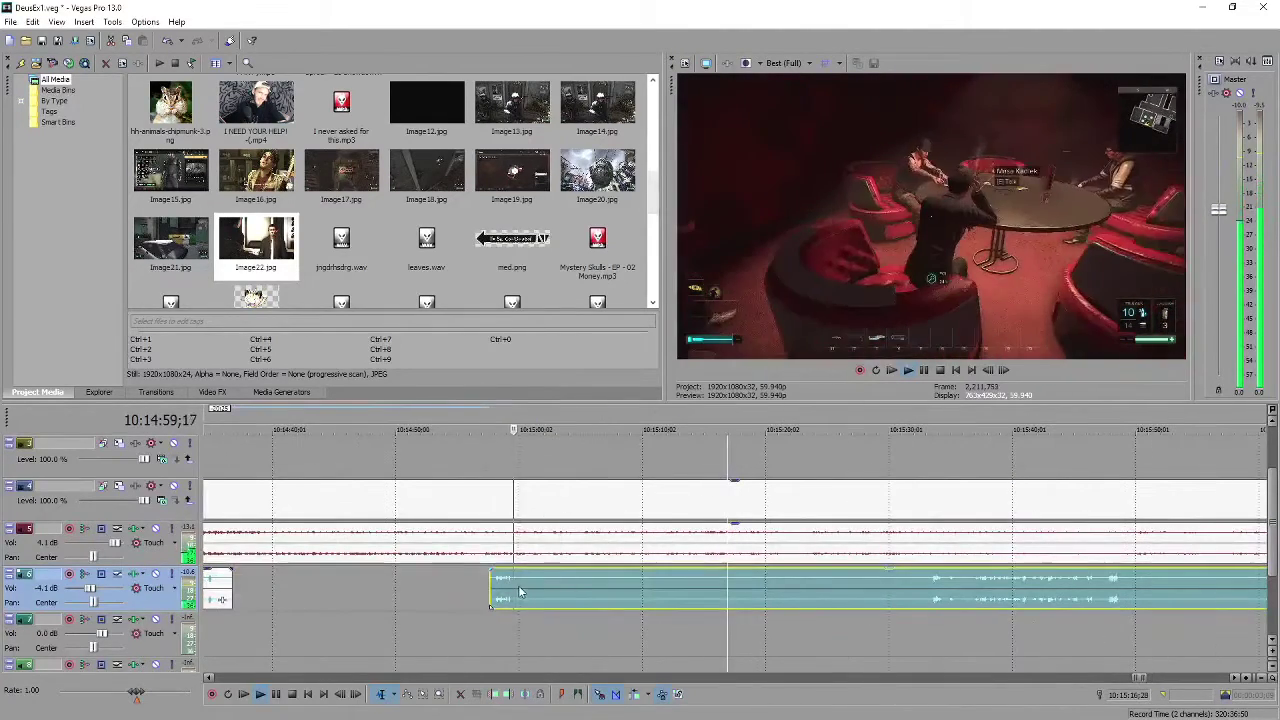
pyautogui.press('s')
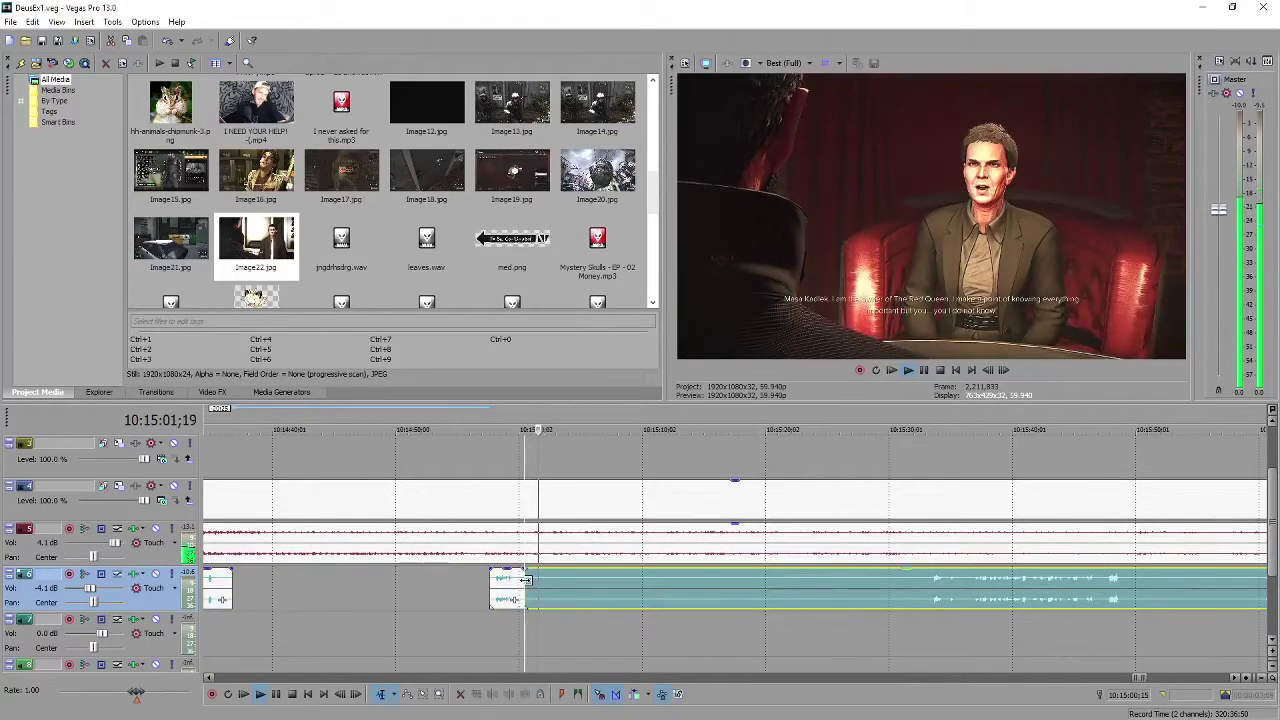
pyautogui.moveTo(525, 580); pyautogui.dragTo(930, 596)
pyautogui.press('space')
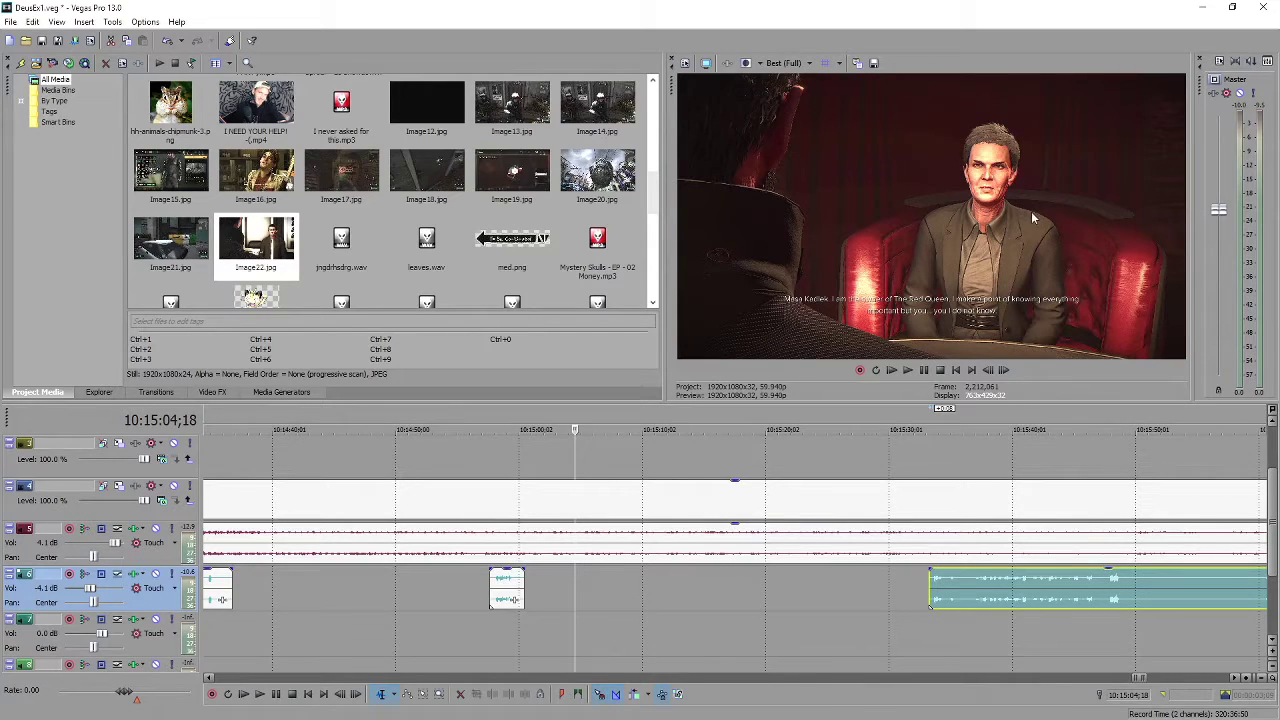
pyautogui.click(929, 580)
pyautogui.press('space')
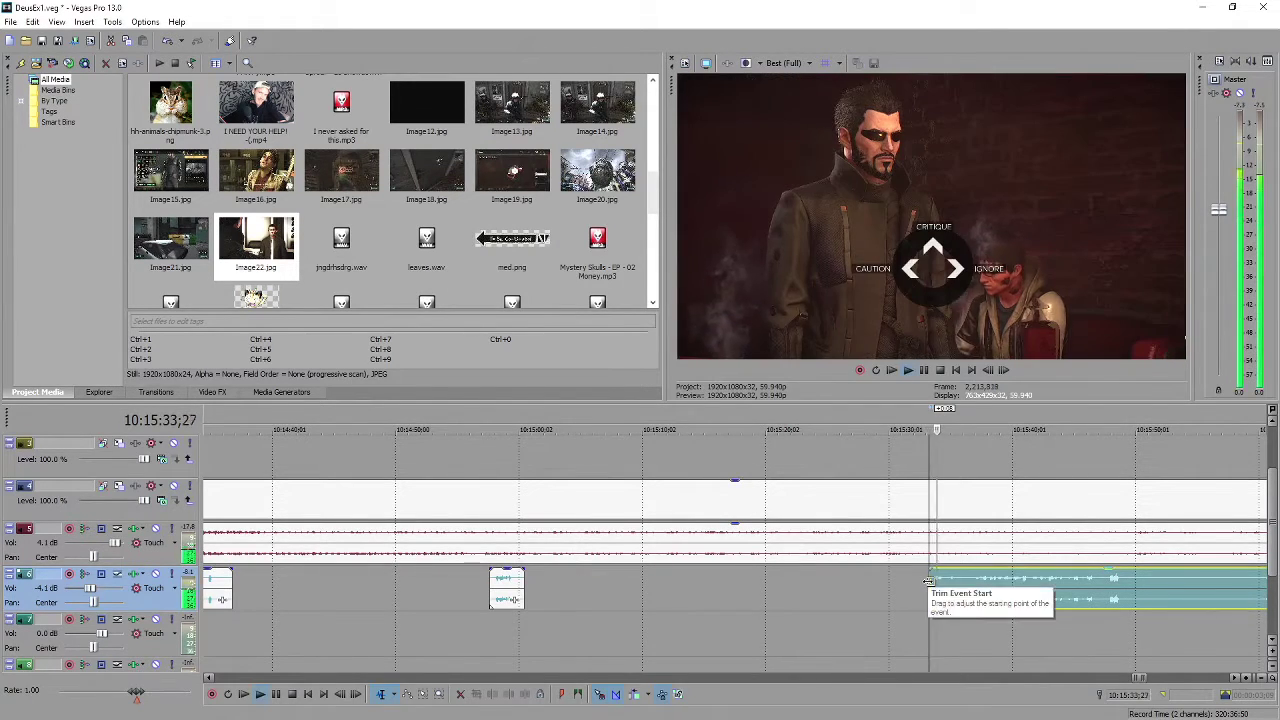
# Split the voice audio after the next spoken section at about 10:15:49 and trim the remainder's start to about 10:15:59
pyautogui.scroll(-2, 929, 580)
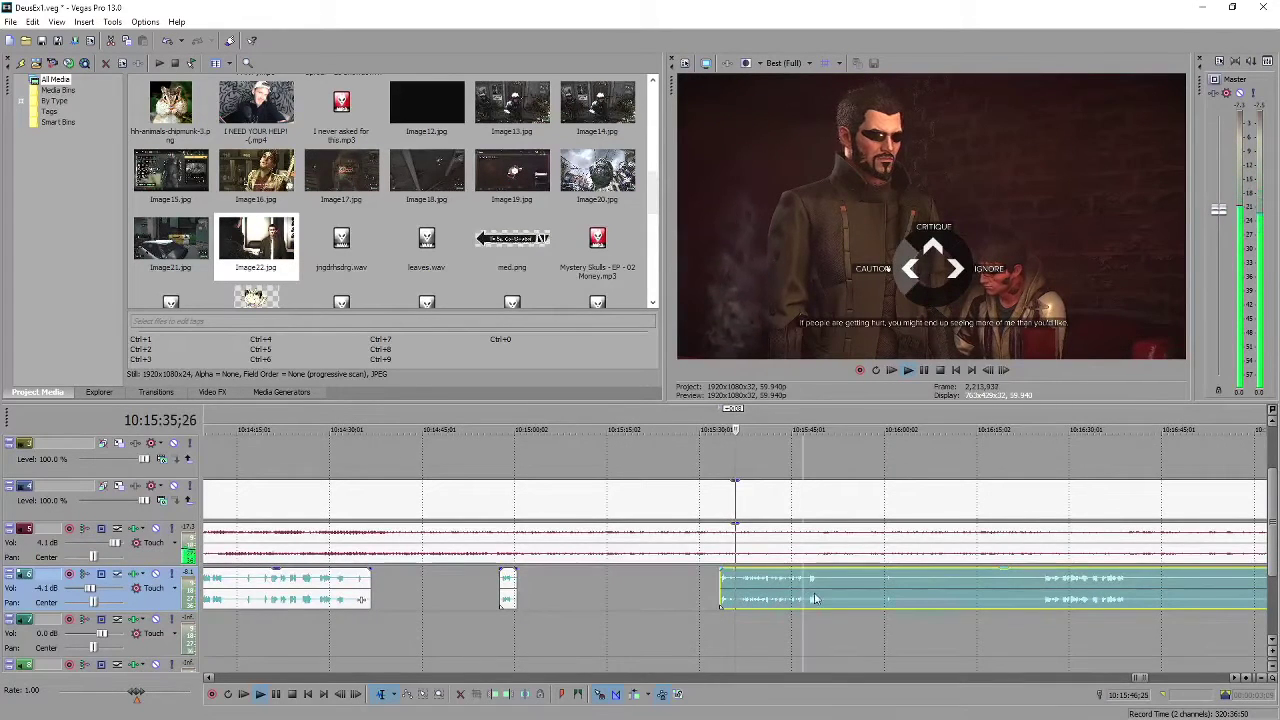
pyautogui.scroll(3, 815, 595)
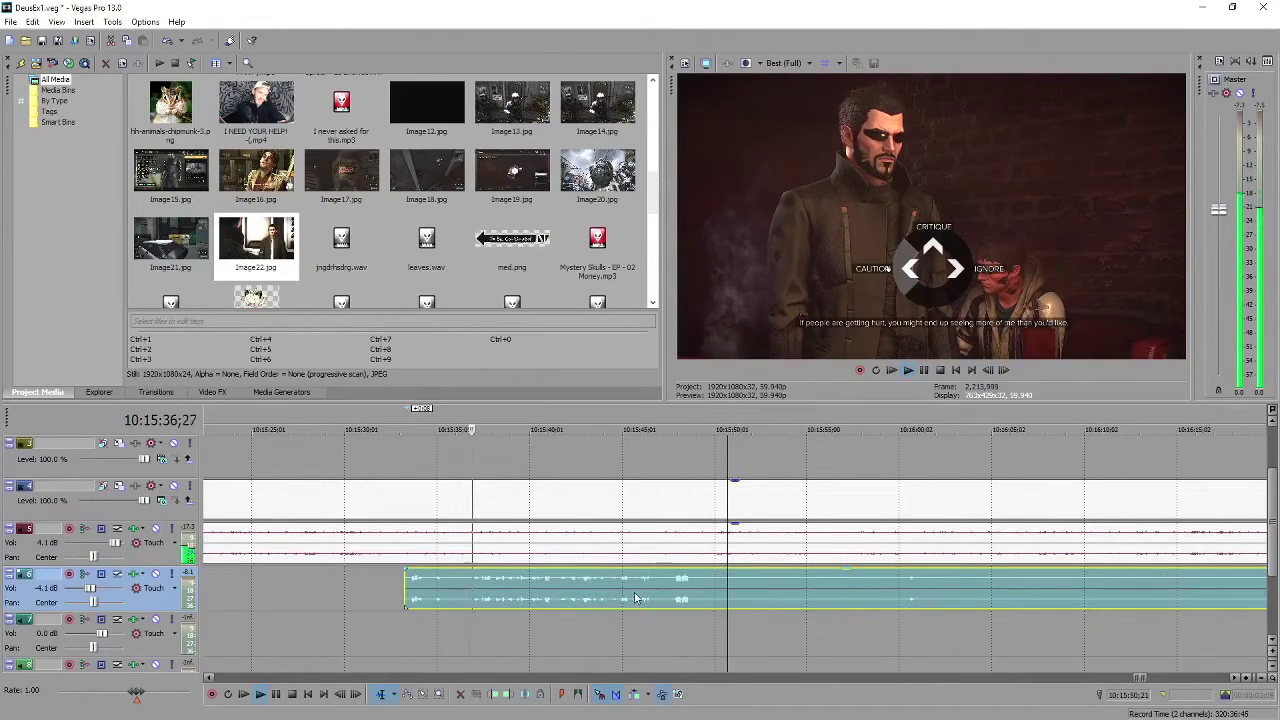
pyautogui.click(700, 585)
pyautogui.press('s')
pyautogui.moveTo(712, 590); pyautogui.dragTo(895, 598)
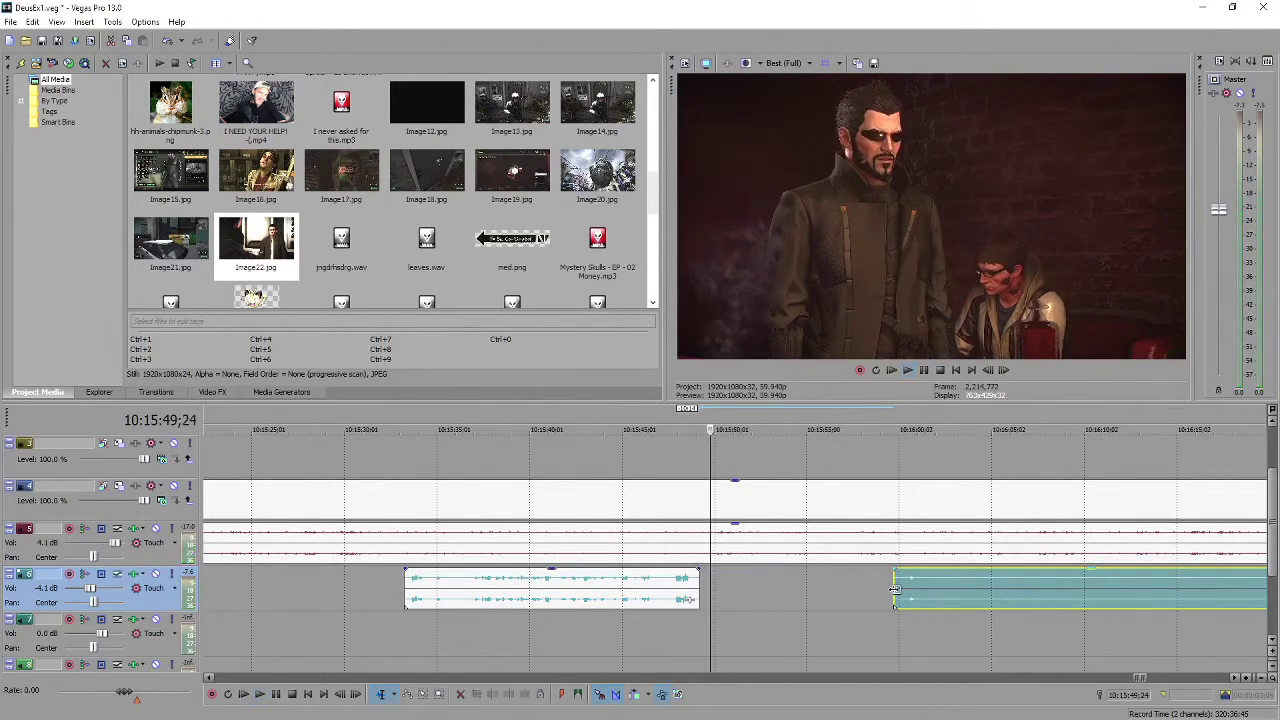
# Play the voice audio from 10:15:59, split it at about 10:16:01, and trim the remainder's start to 10:16:25;18
pyautogui.click(894, 590)
pyautogui.press('space')
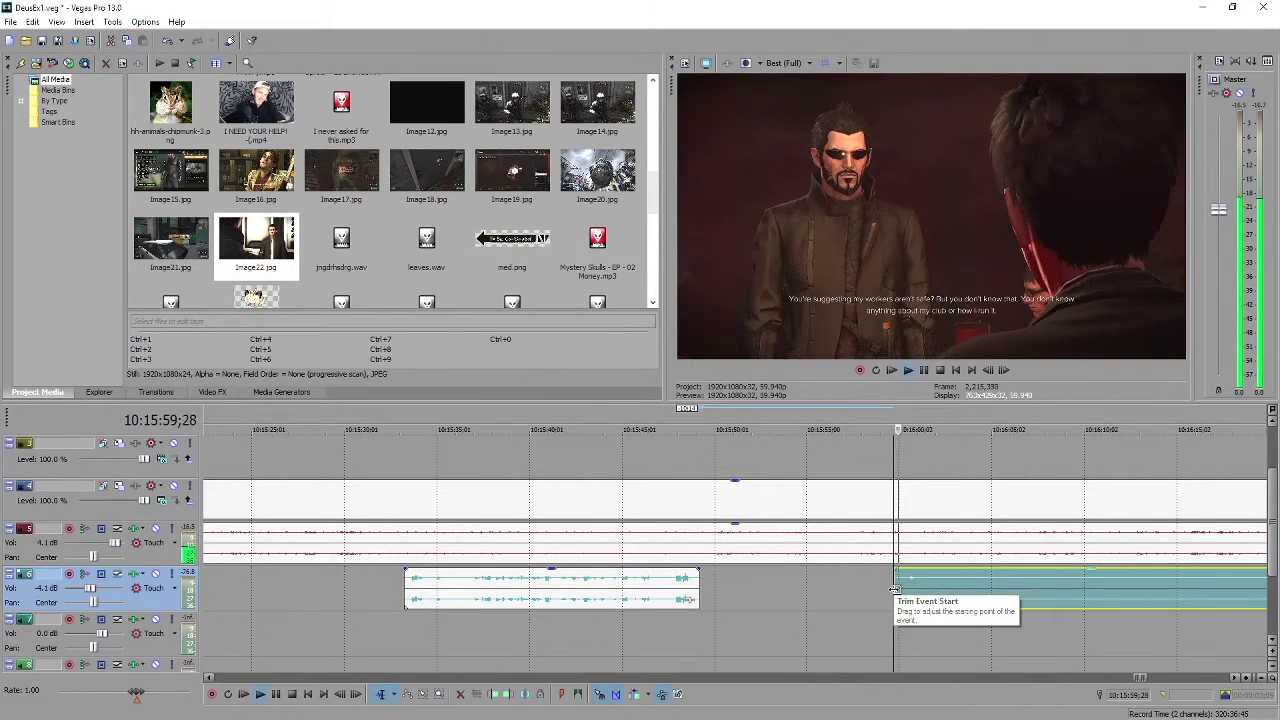
pyautogui.scroll(-4, 865, 595)
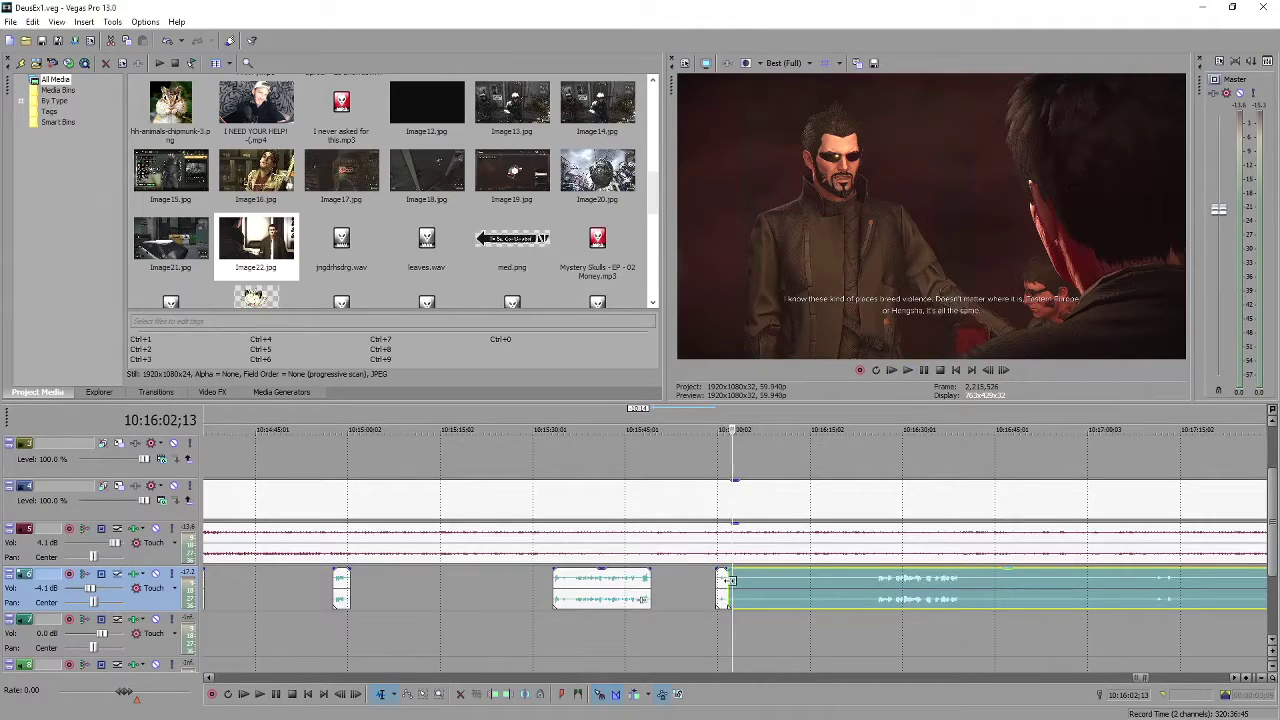
pyautogui.moveTo(730, 580); pyautogui.dragTo(870, 593)
pyautogui.click(877, 596)
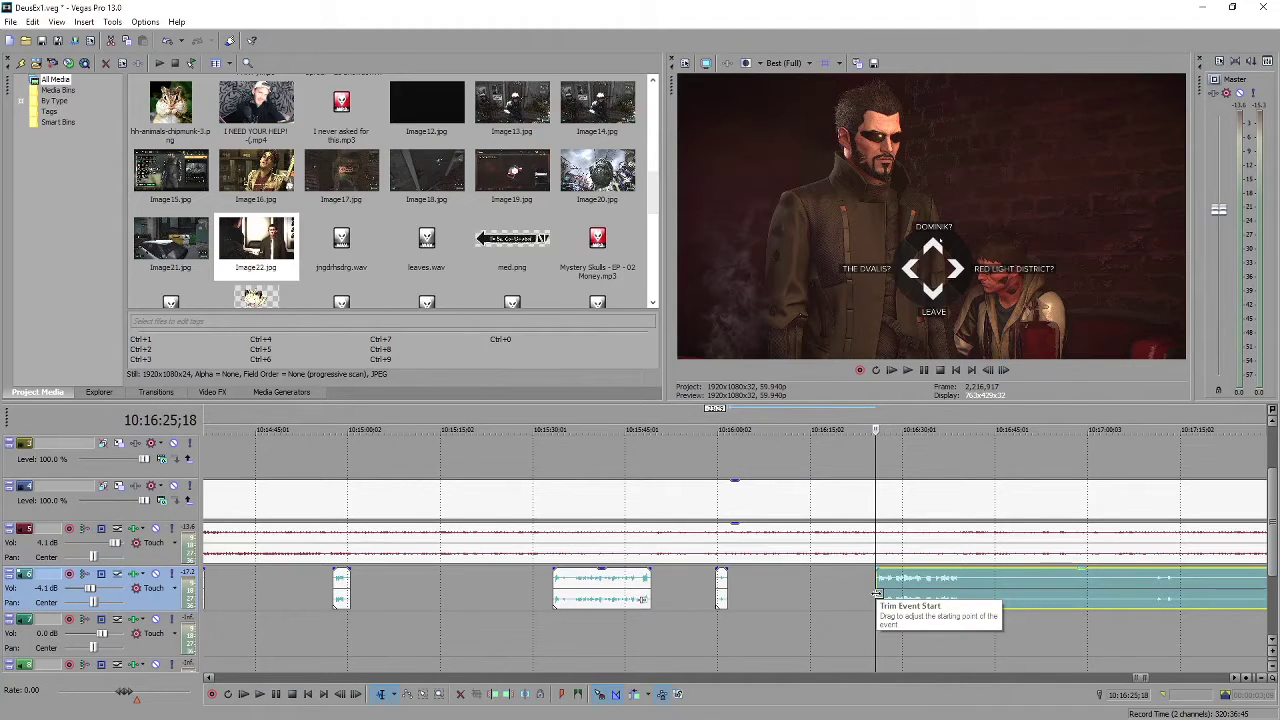
# Split the voice audio after the spoken section at 10:16:39;21 and trim the remainder's start to 10:17:10;09
pyautogui.press('space')
pyautogui.scroll(3, 754, 596)
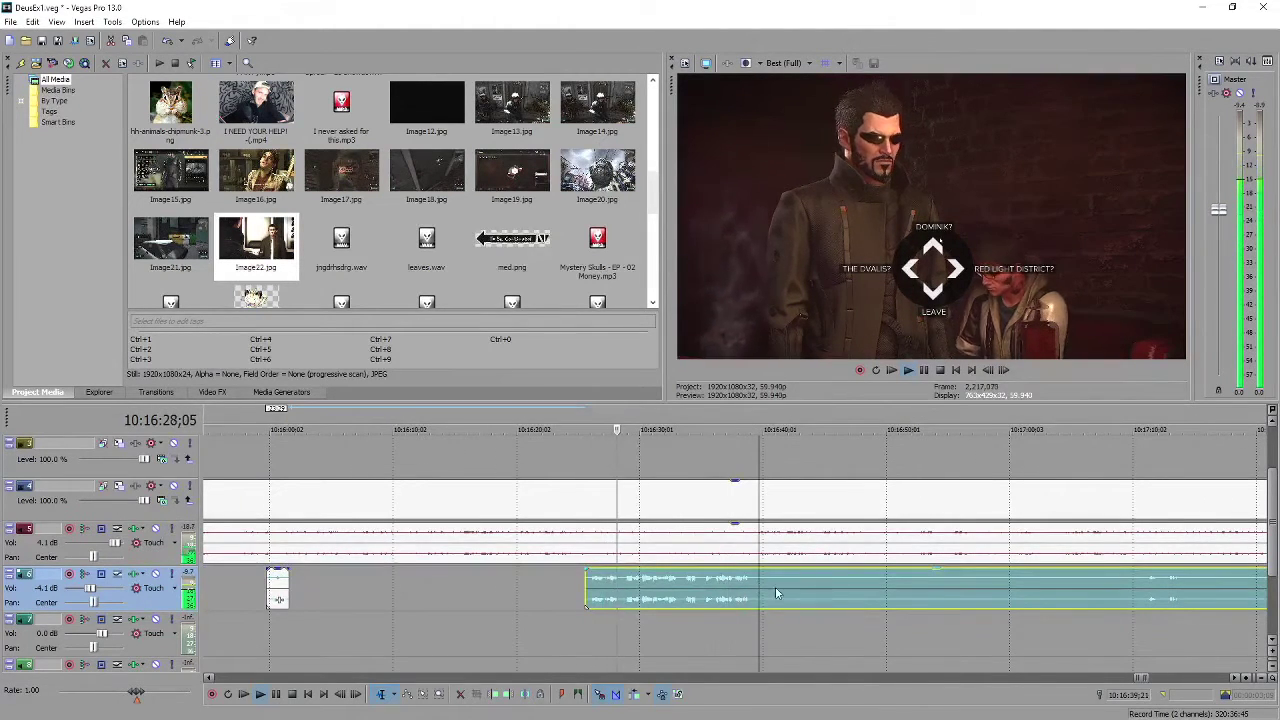
pyautogui.press('s')
pyautogui.scroll(-3, 791, 593)
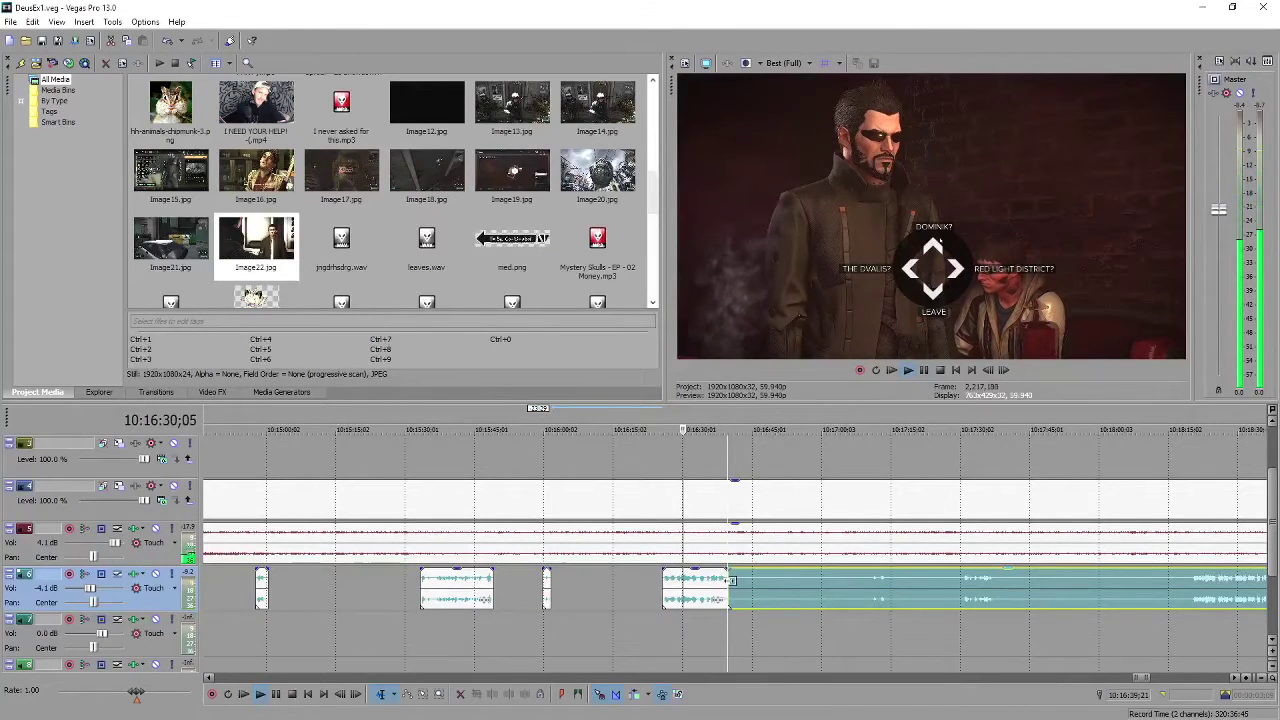
pyautogui.moveTo(729, 592); pyautogui.dragTo(868, 590)
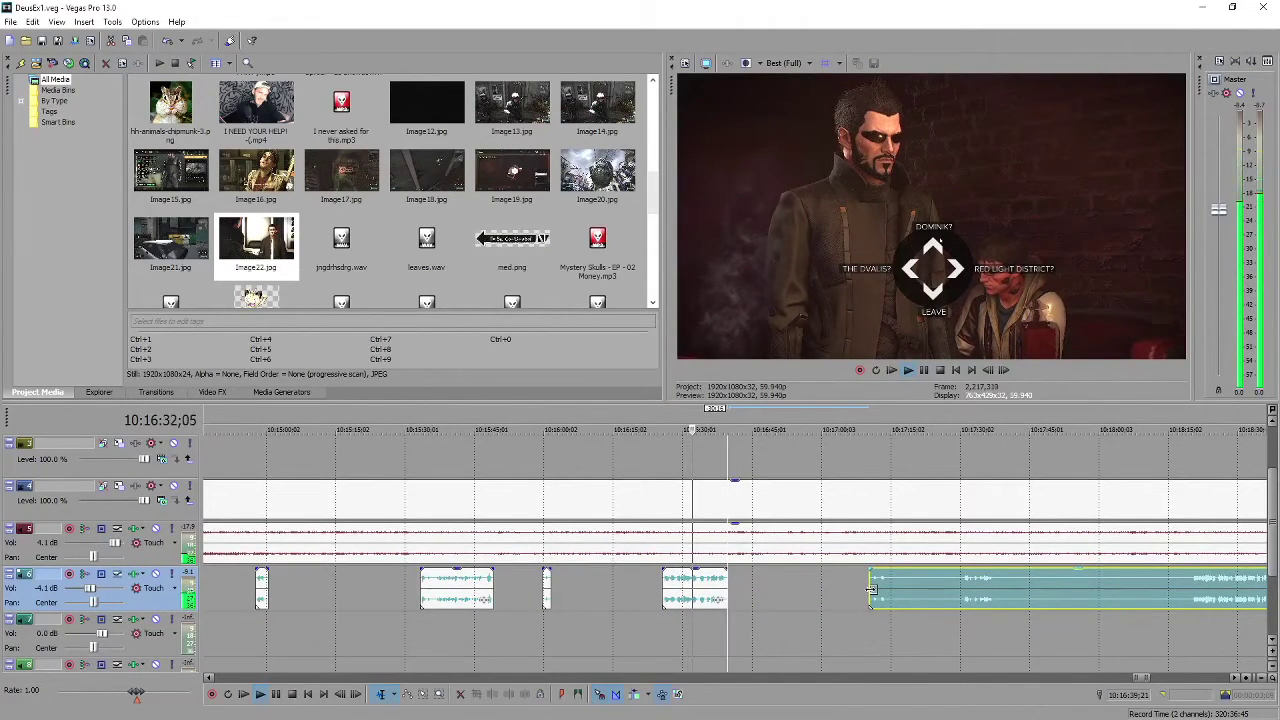
pyautogui.scroll(2, 870, 590)
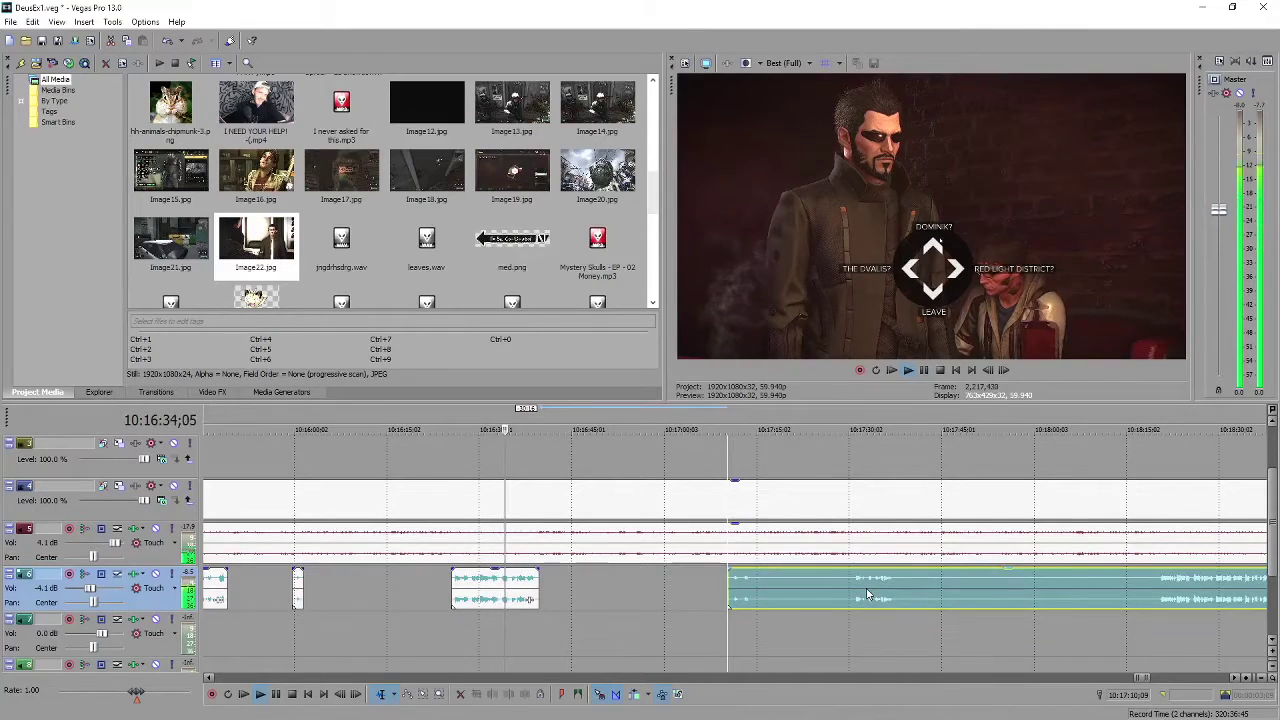
pyautogui.press('space')
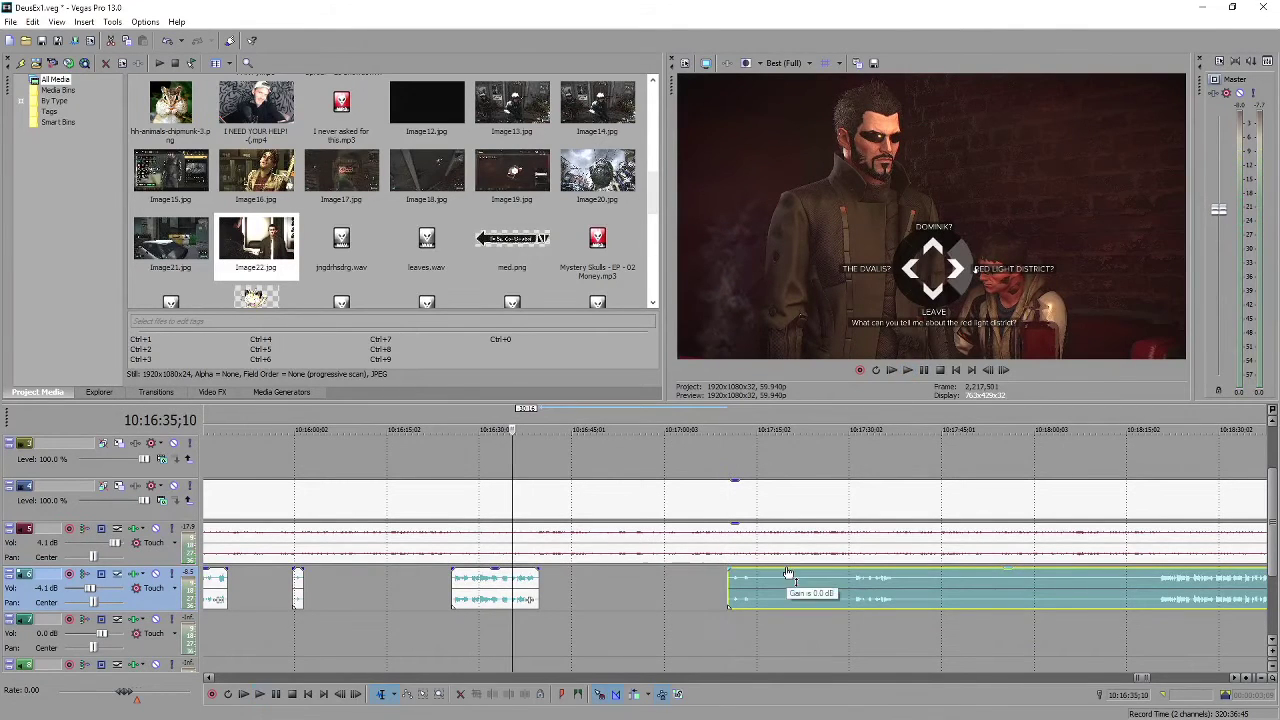
# Go back to the bartender footage around 10:14:16 and examine the paused frame in full-screen preview
pyautogui.scroll(-5, 788, 575)
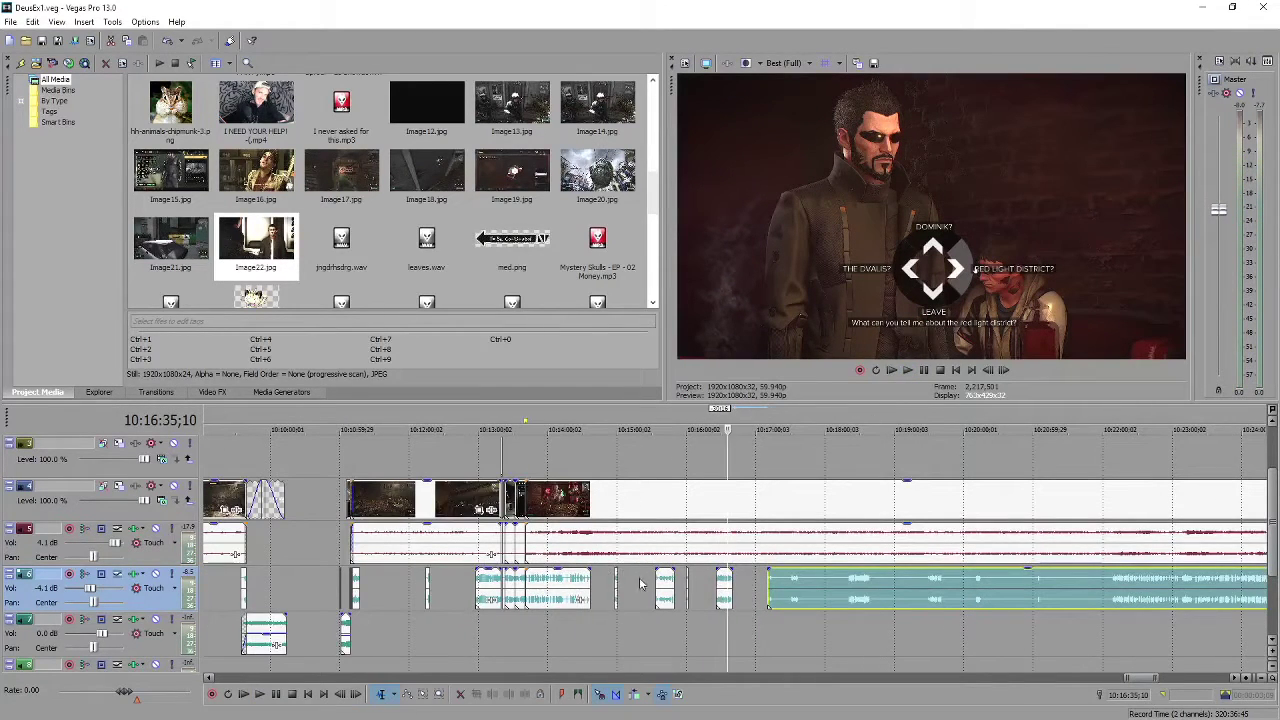
pyautogui.click(578, 585)
pyautogui.scroll(5, 620, 588)
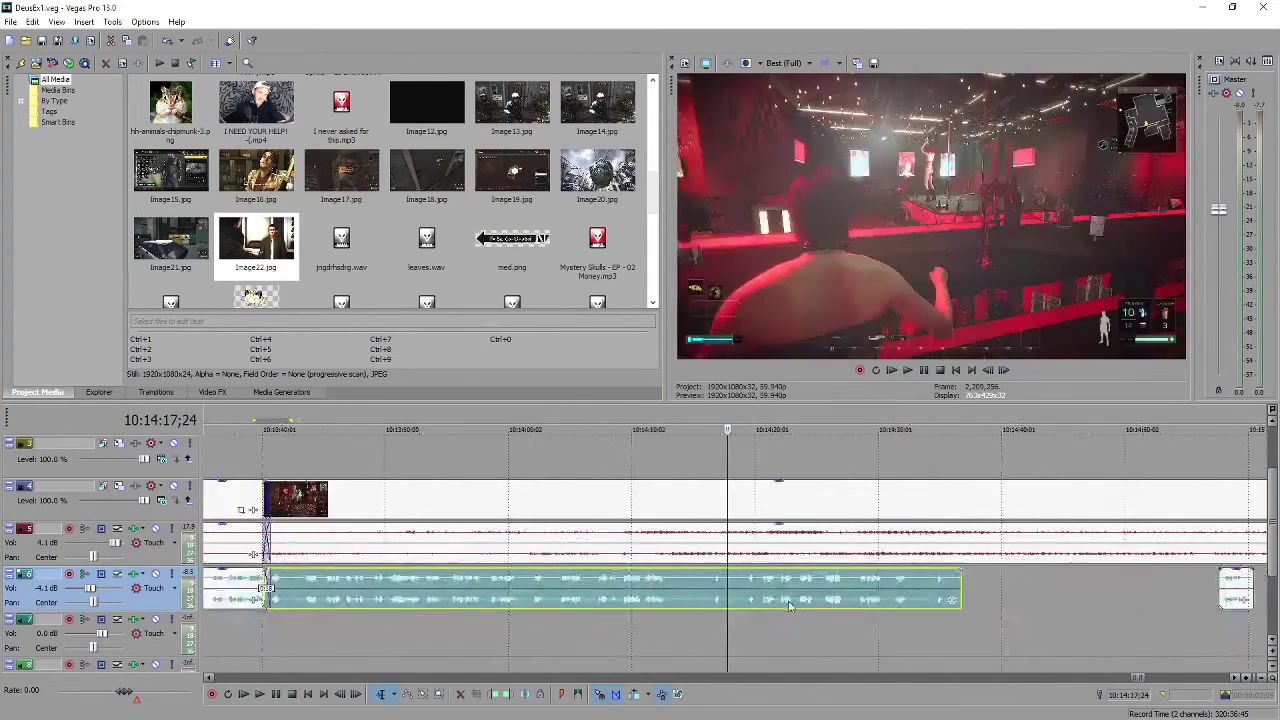
pyautogui.click(676, 592)
pyautogui.scroll(4, 690, 590)
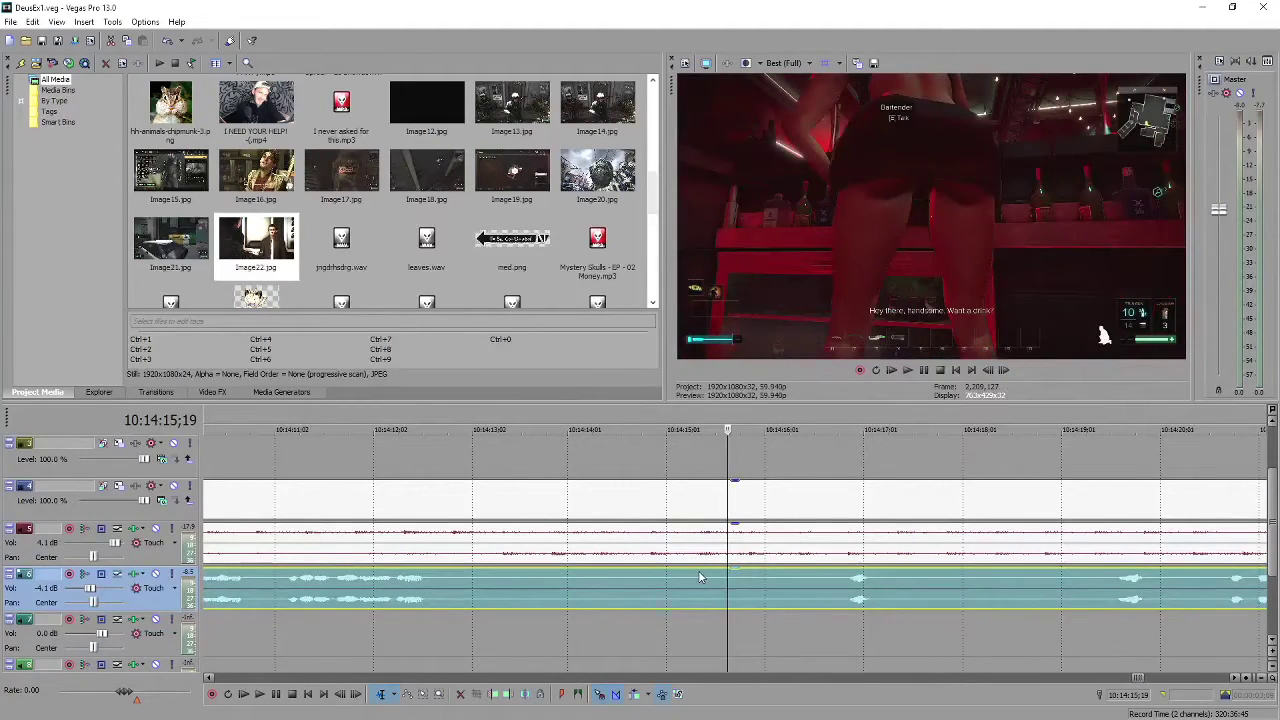
pyautogui.press('space')
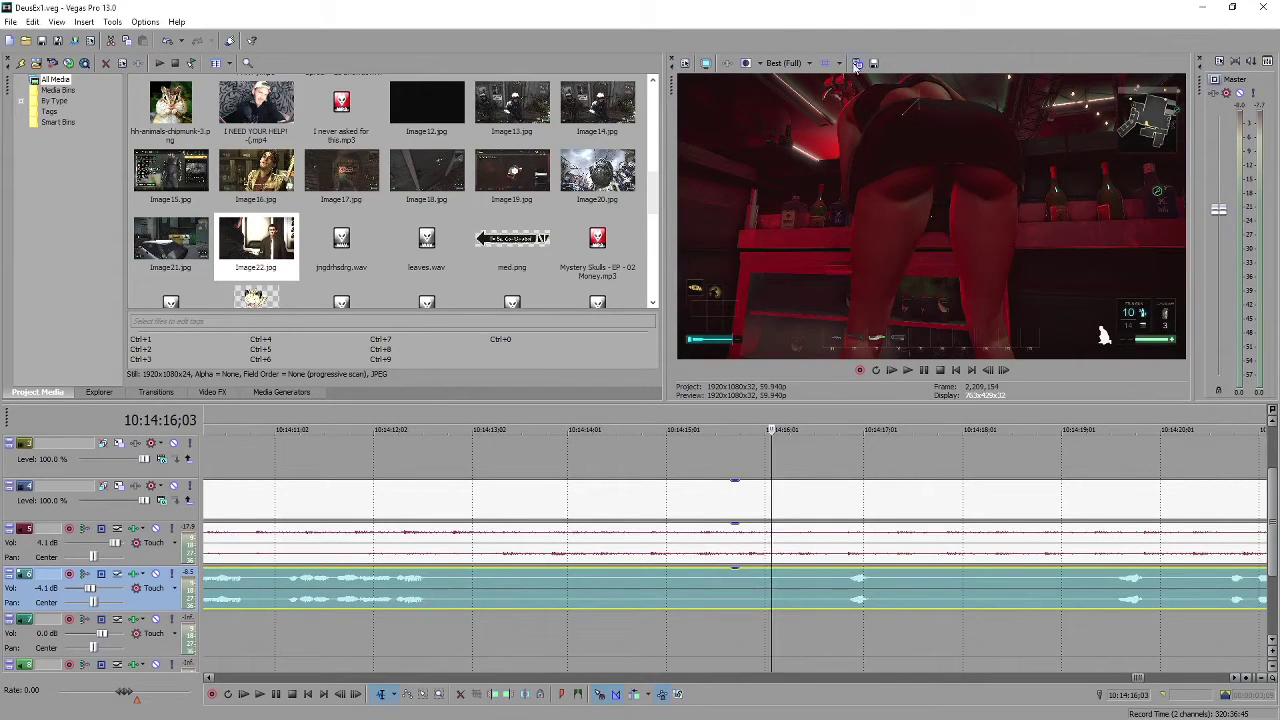
pyautogui.click(705, 64)
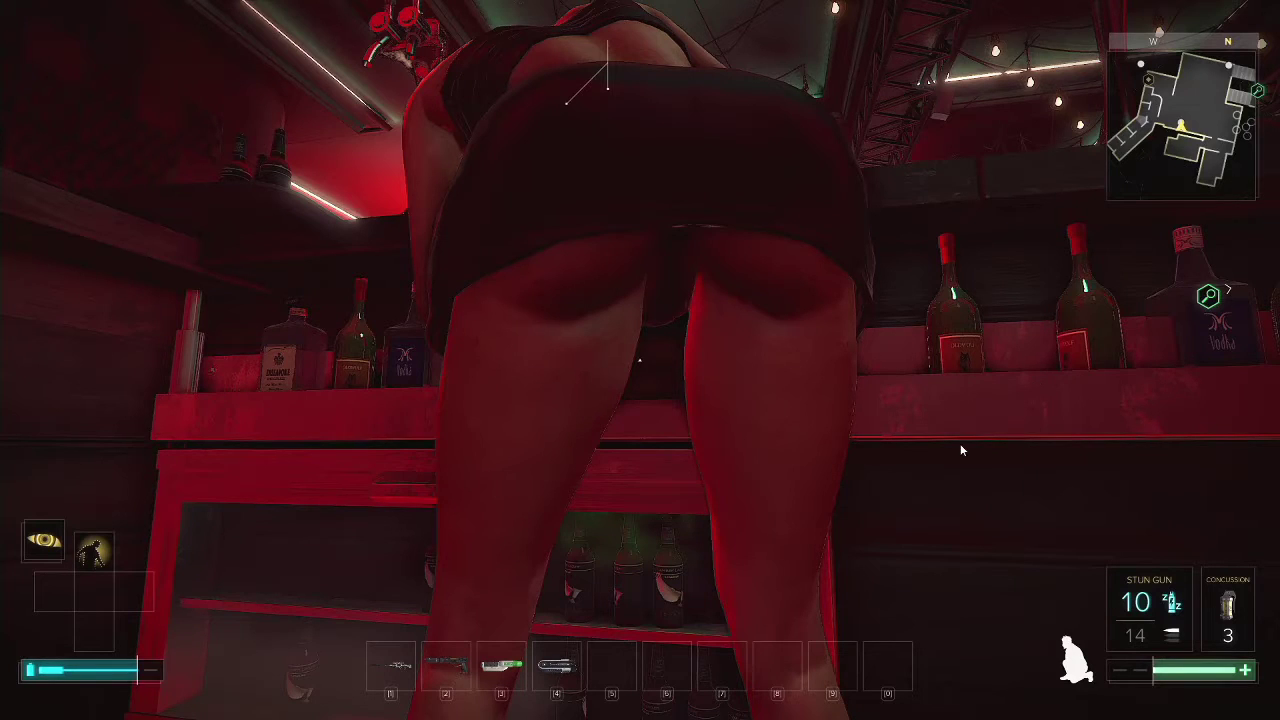
pyautogui.press('Escape')
# Return to the voice audio starting at 10:17:10;09, split it at 10:17:15;07, and trim the remainder's start to 10:17:30;29
pyautogui.scroll(-4, 875, 522)
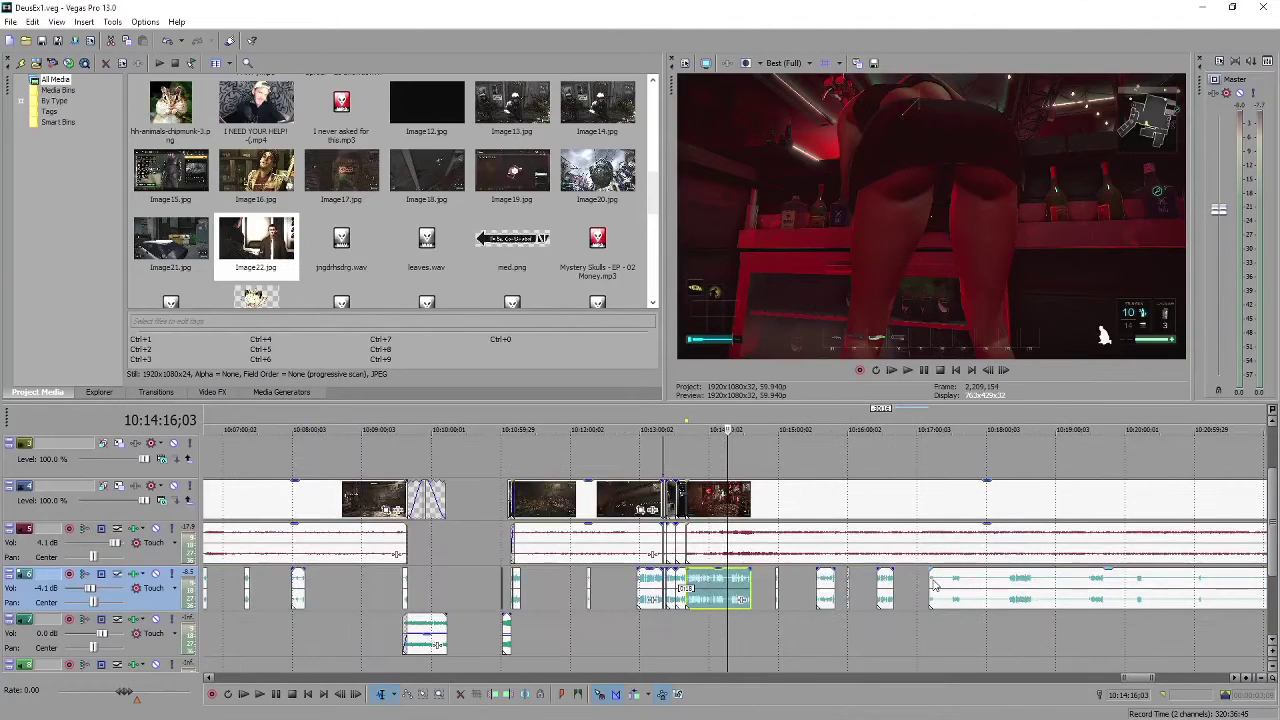
pyautogui.click(935, 585)
pyautogui.scroll(6, 791, 576)
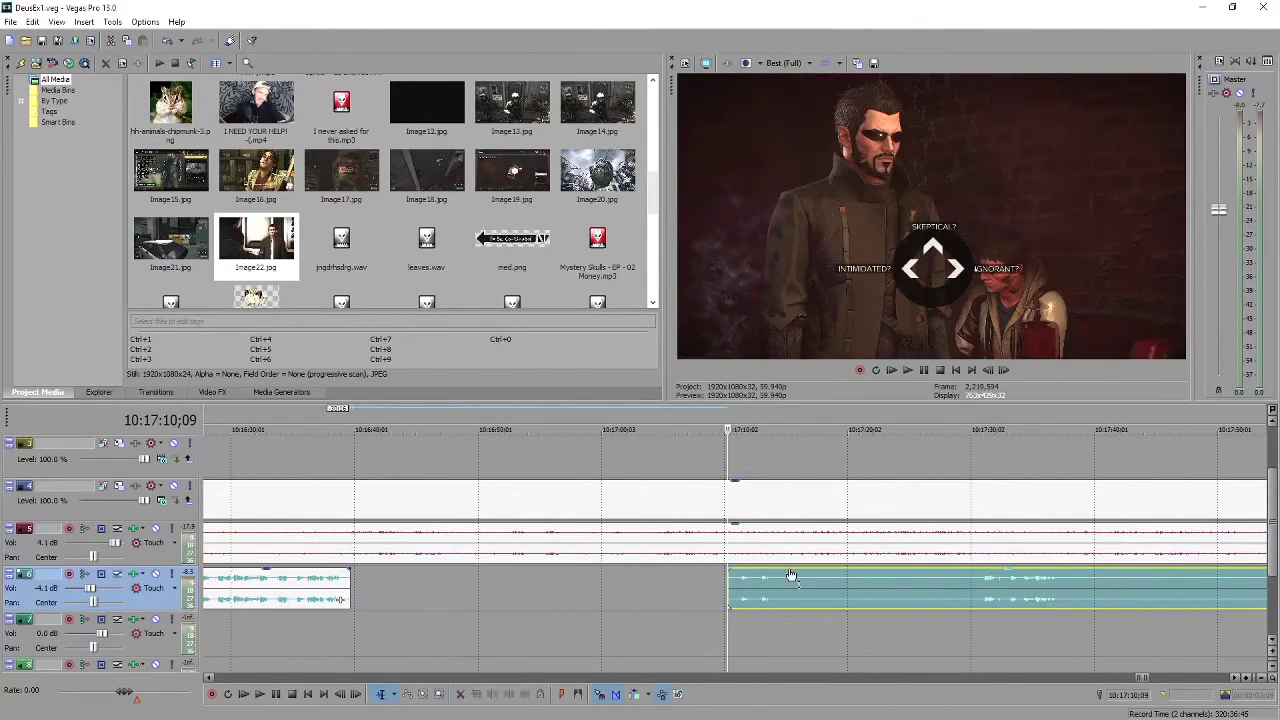
pyautogui.press('space')
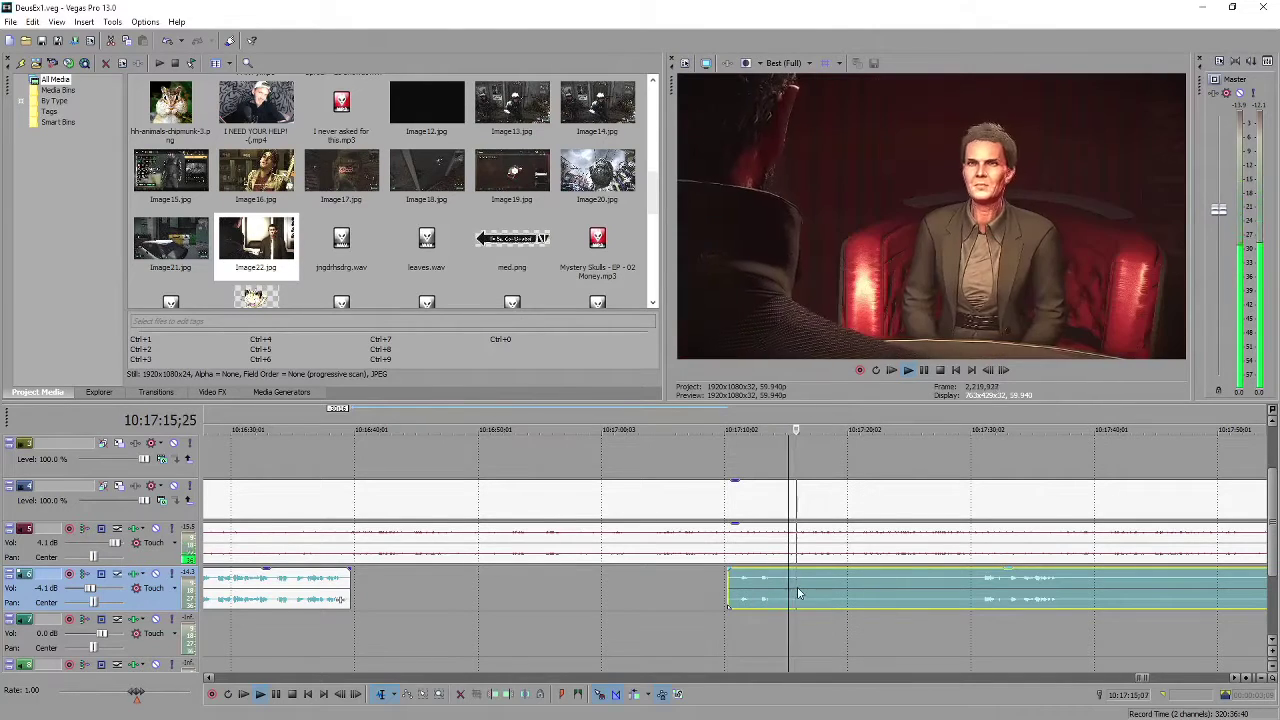
pyautogui.press('s')
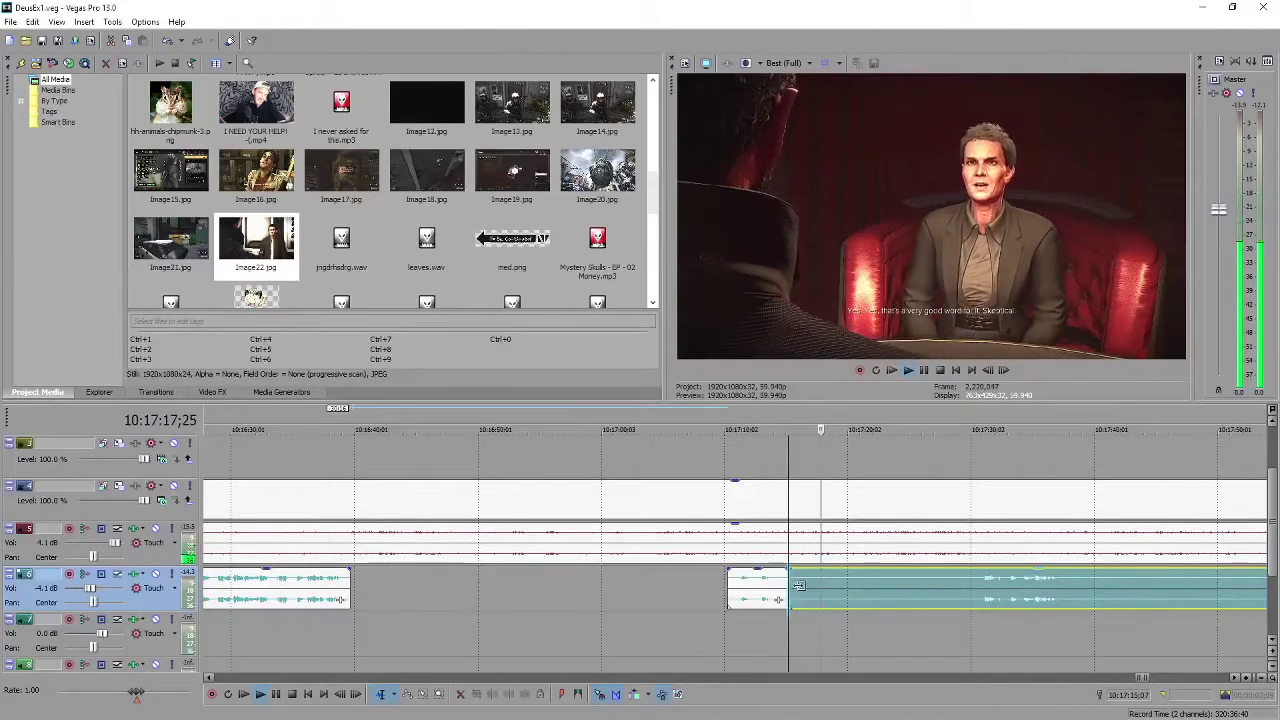
pyautogui.moveTo(798, 585); pyautogui.dragTo(985, 592)
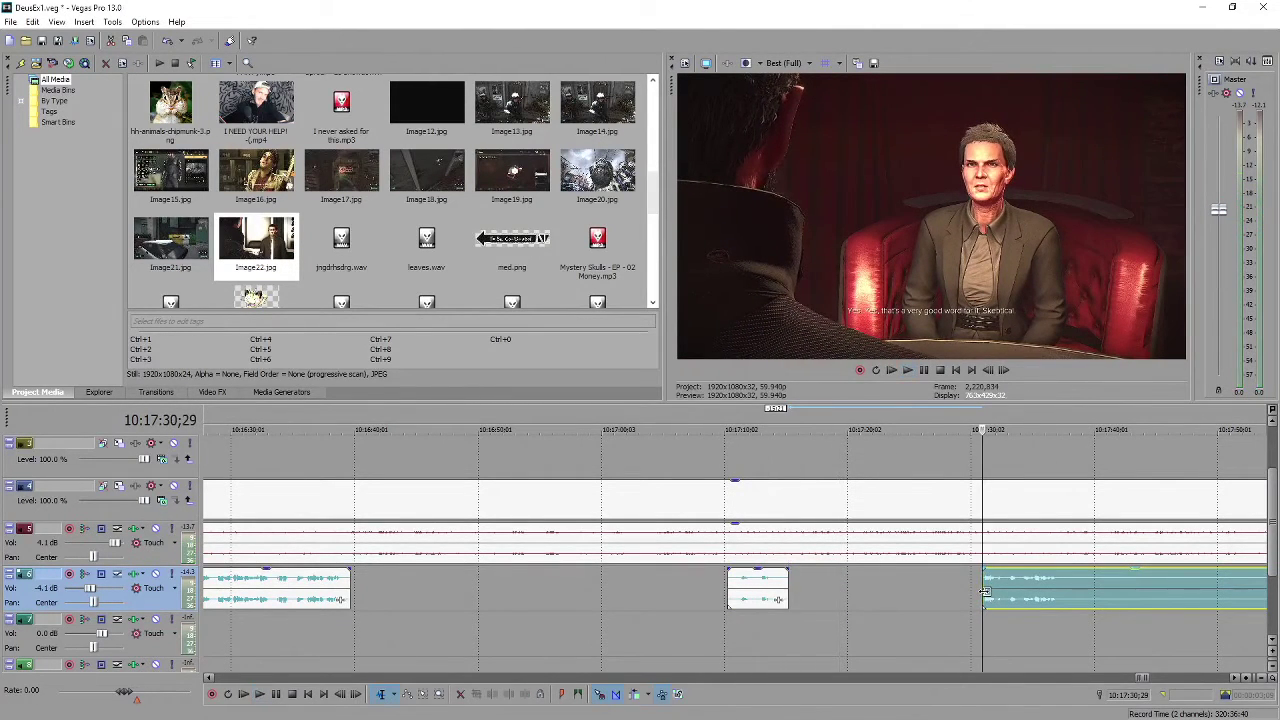
# Play from 10:17:30;29, split the voice audio at 10:17:38;03, and trim the remainder's start to about 10:18:20
pyautogui.press('space')
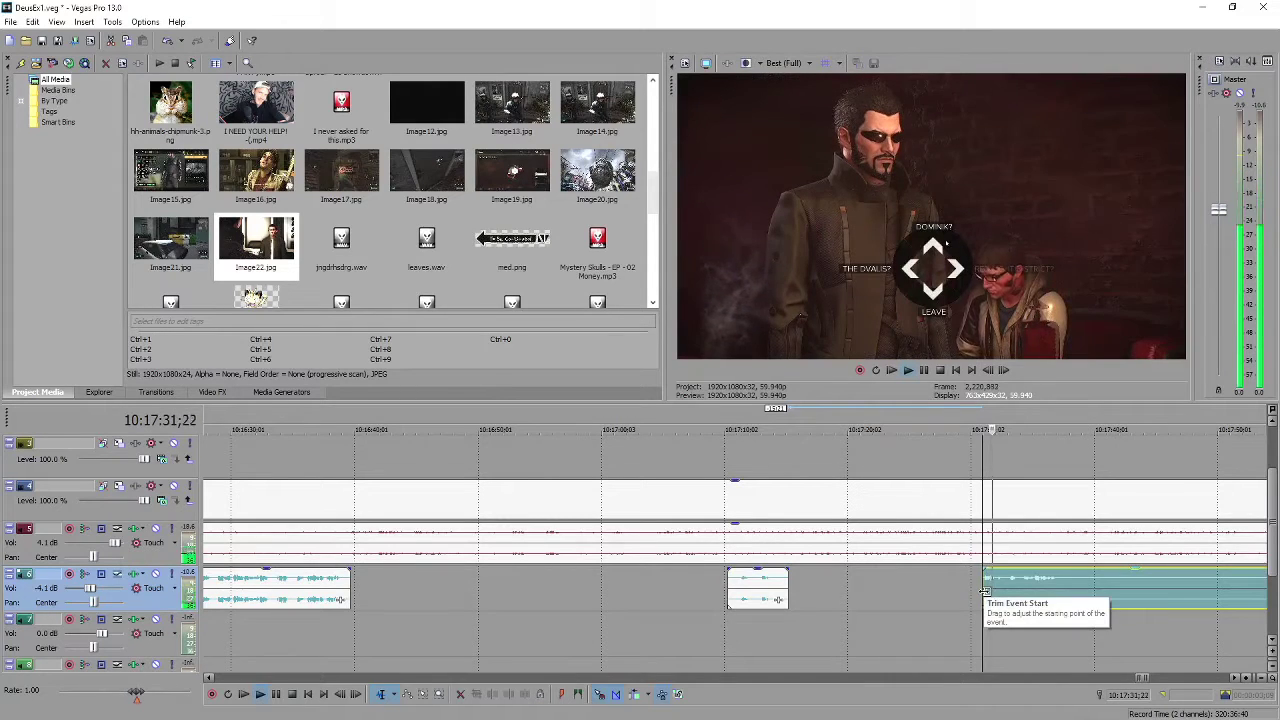
pyautogui.scroll(-5, 805, 593)
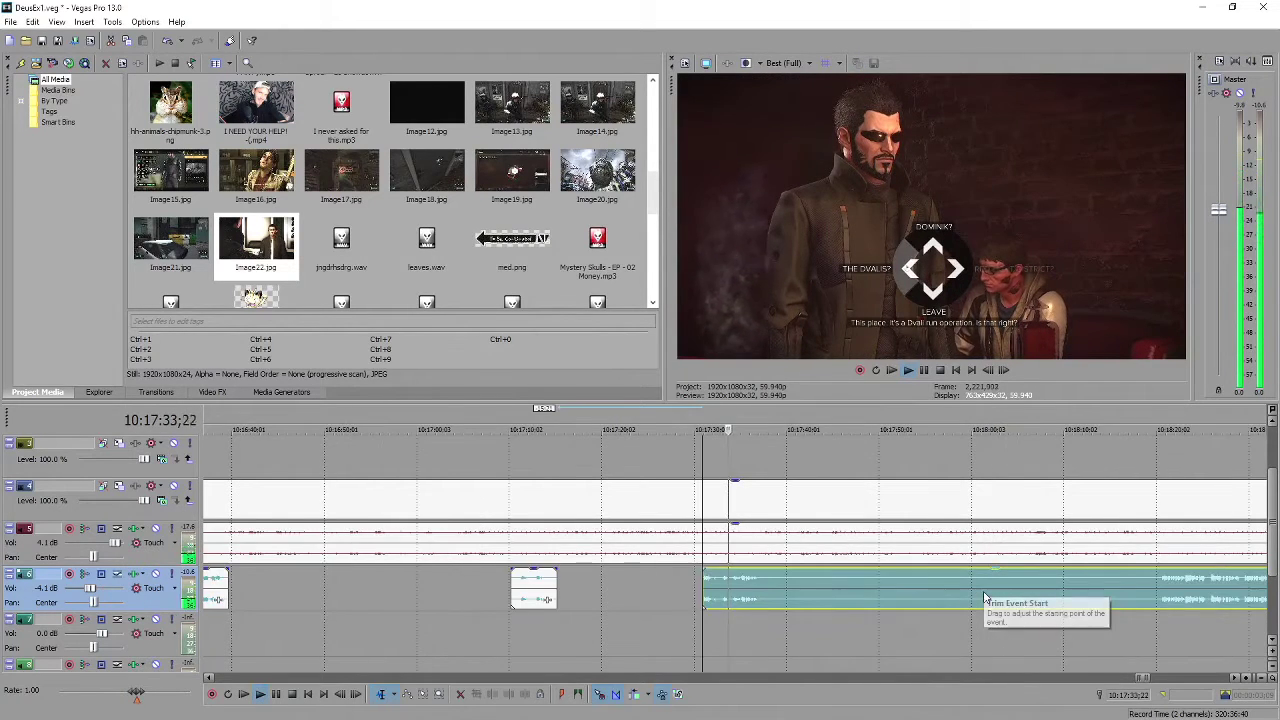
pyautogui.scroll(4, 805, 587)
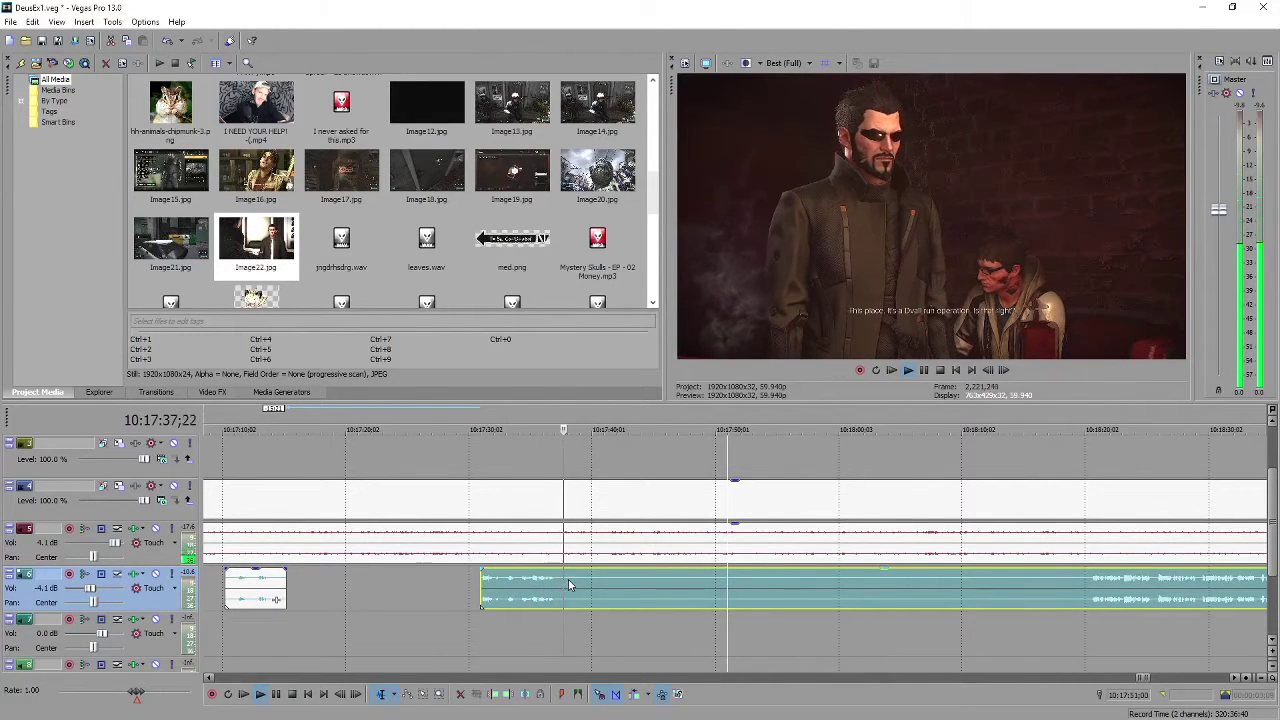
pyautogui.press('s')
pyautogui.scroll(-3, 568, 580)
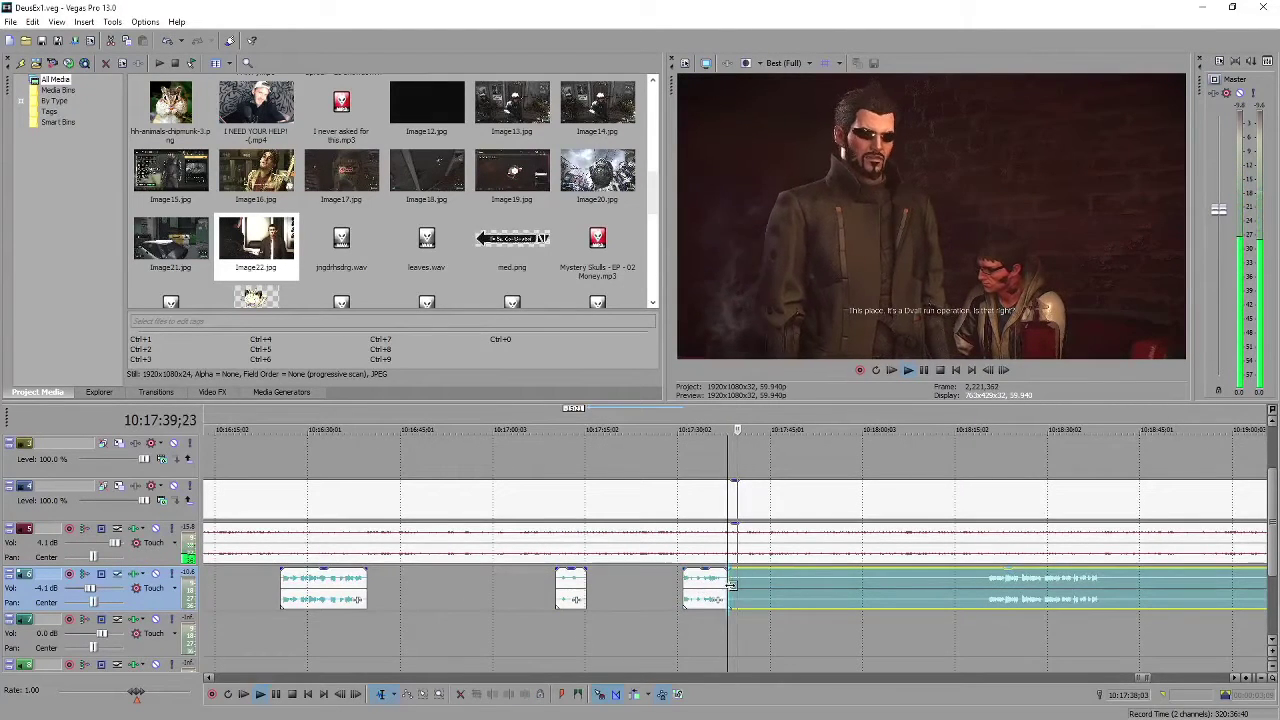
pyautogui.moveTo(728, 590); pyautogui.dragTo(987, 594)
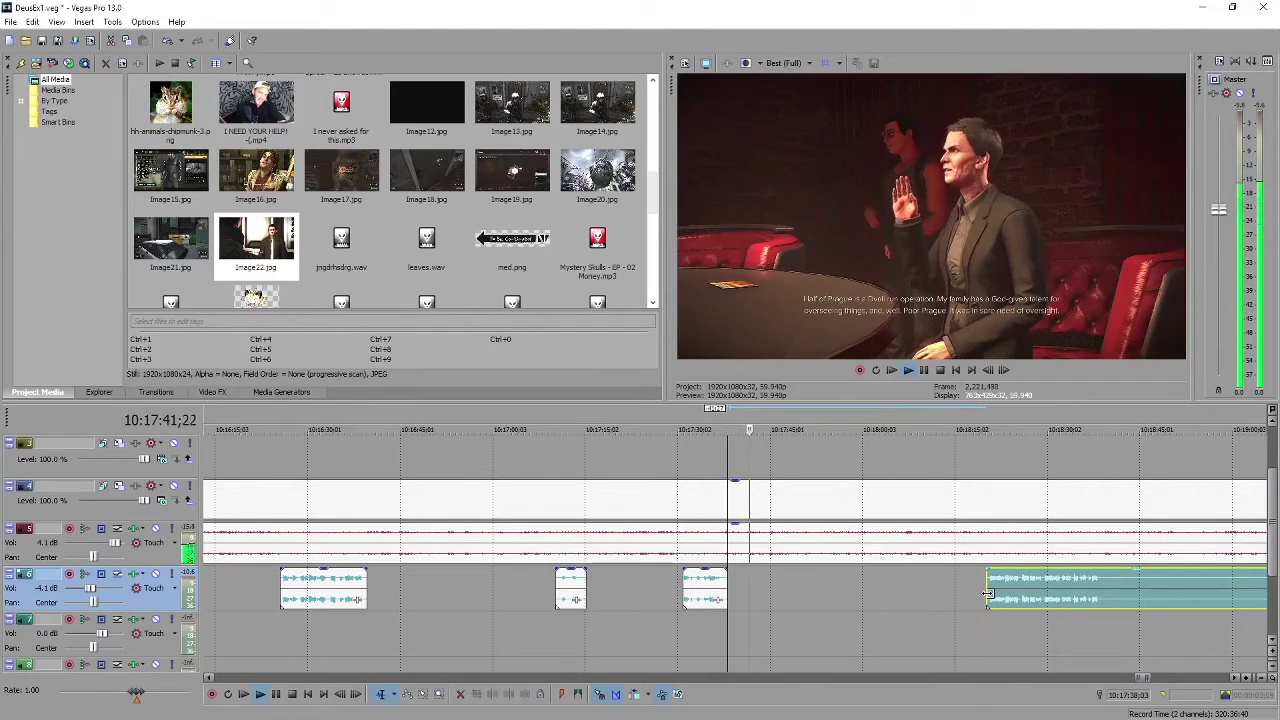
# Play from 10:18:20;18, split the voice audio at 10:18:39;04, and trim the remainder's start to about 10:19:28
pyautogui.press('space')
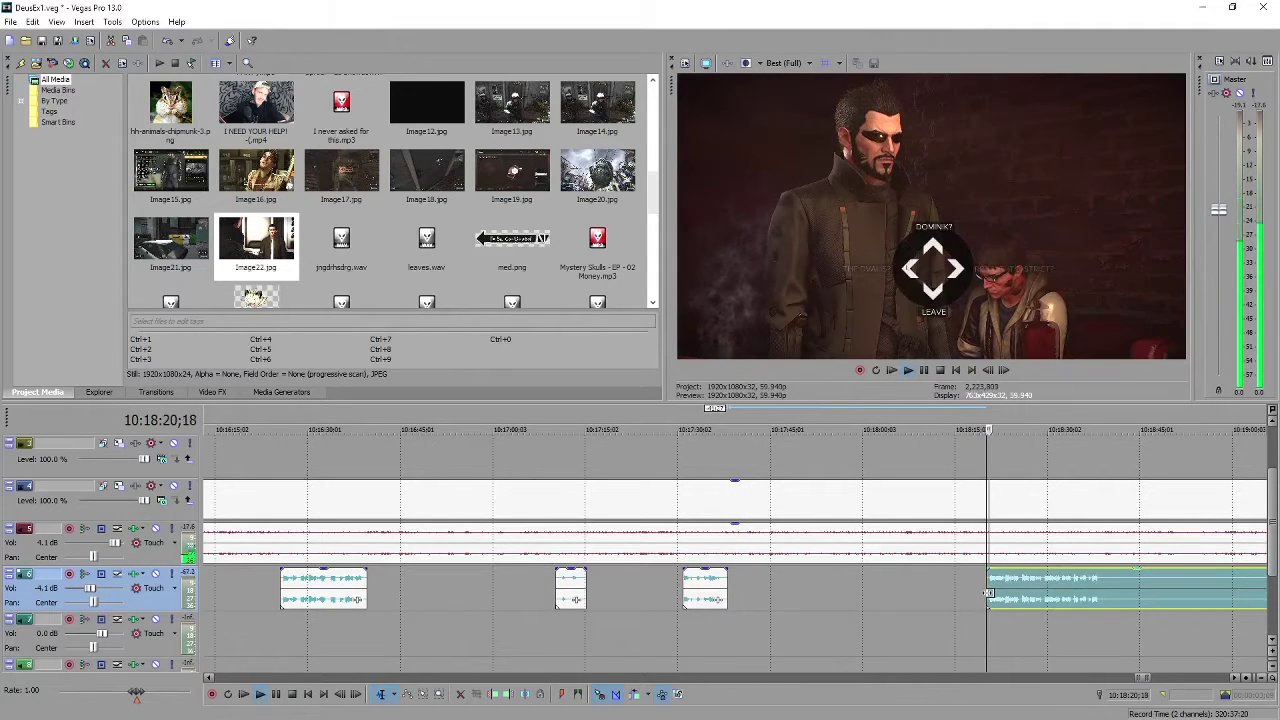
pyautogui.scroll(-1, 900, 596)
pyautogui.scroll(2, 816, 598)
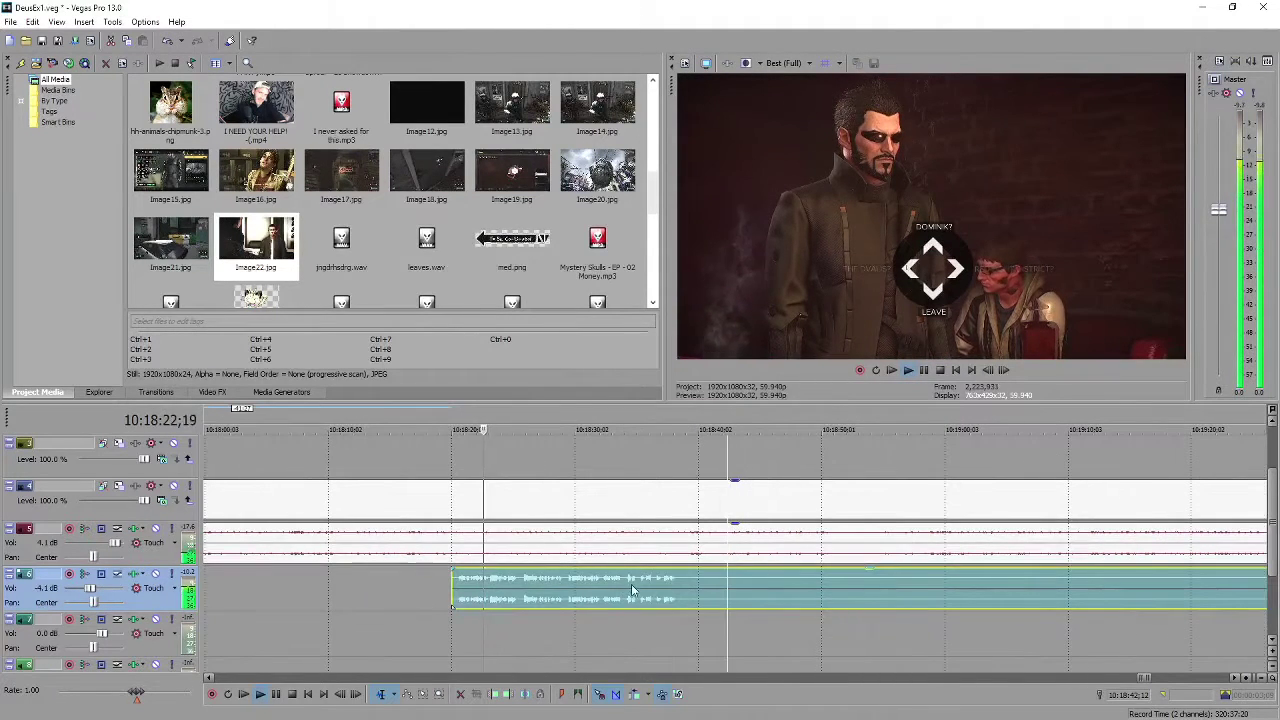
pyautogui.scroll(-3, 748, 588)
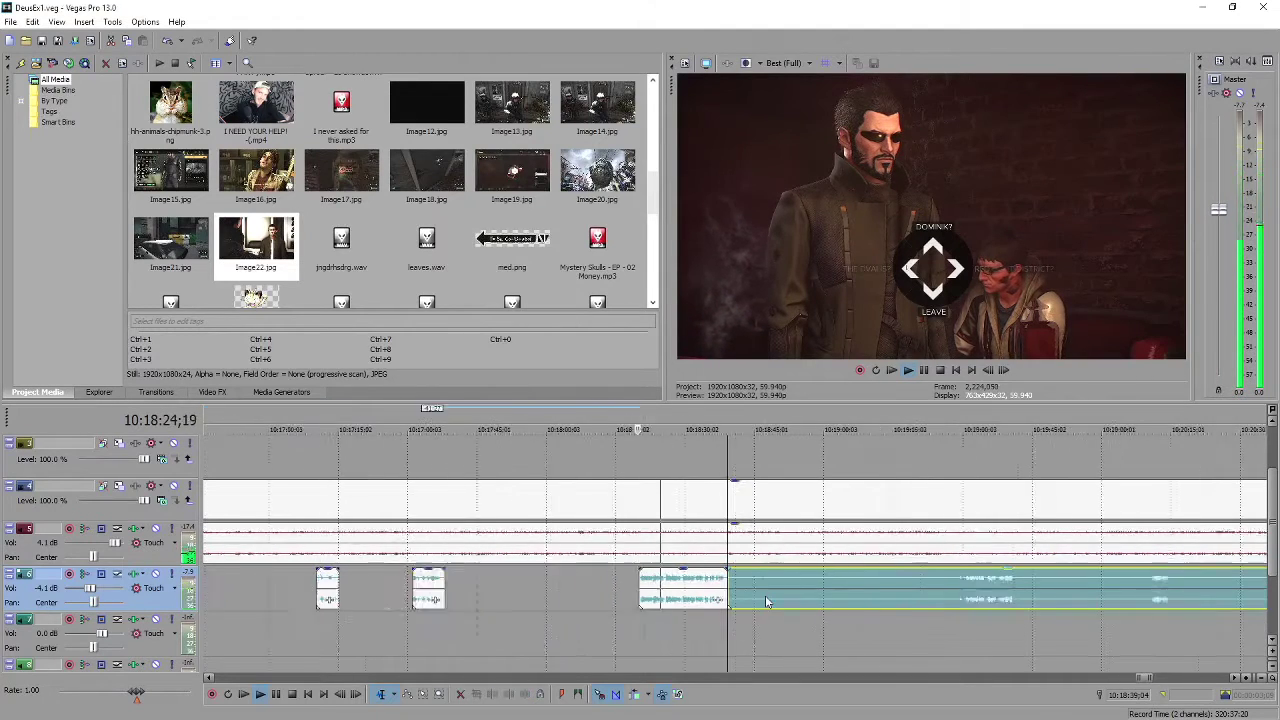
pyautogui.moveTo(729, 590); pyautogui.dragTo(880, 590)
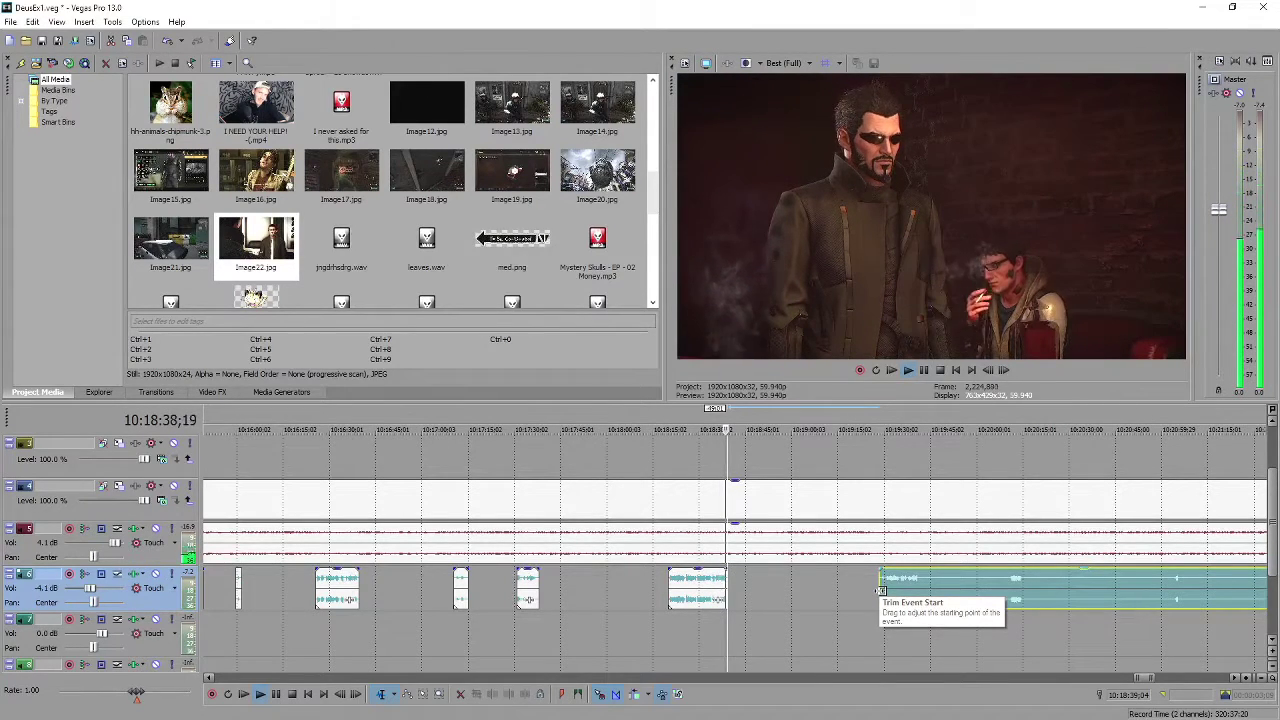
# Listen to the section starting at about 10:19:28, split the voice audio at 10:19:41;14, and trim the remainder's start to about 10:20:10
pyautogui.click(880, 590)
pyautogui.press('space')
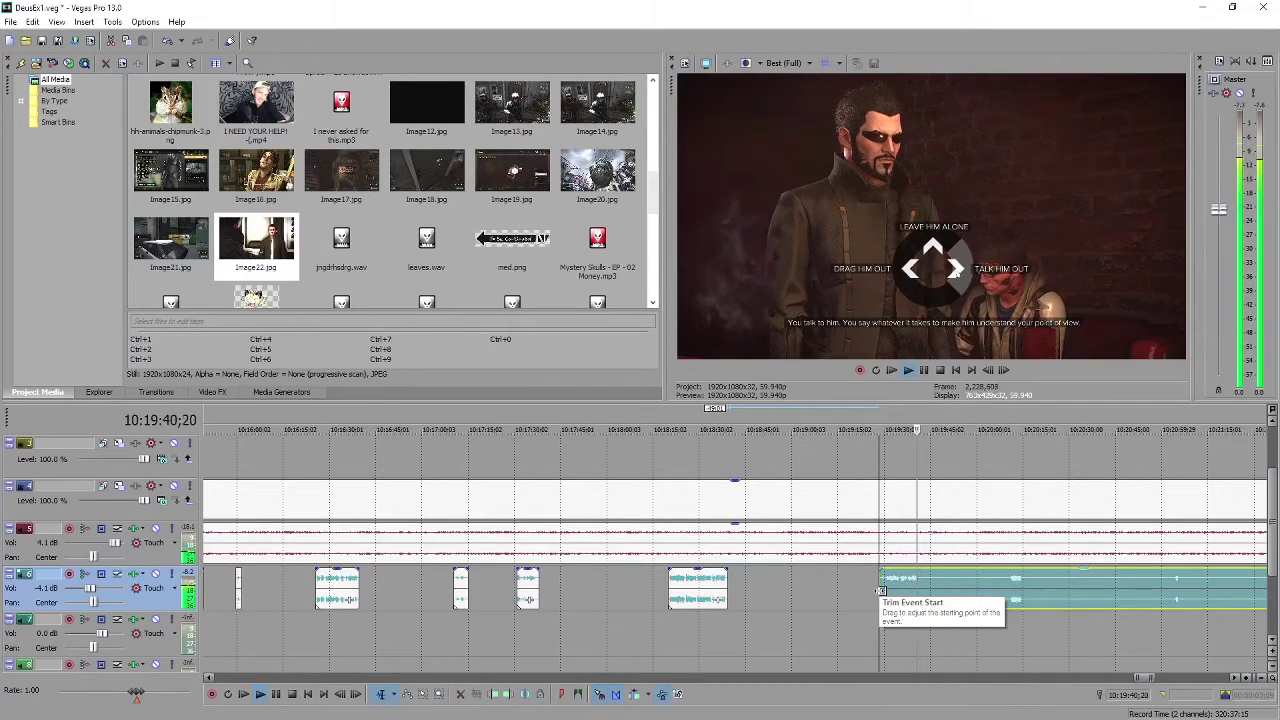
pyautogui.press('Return')
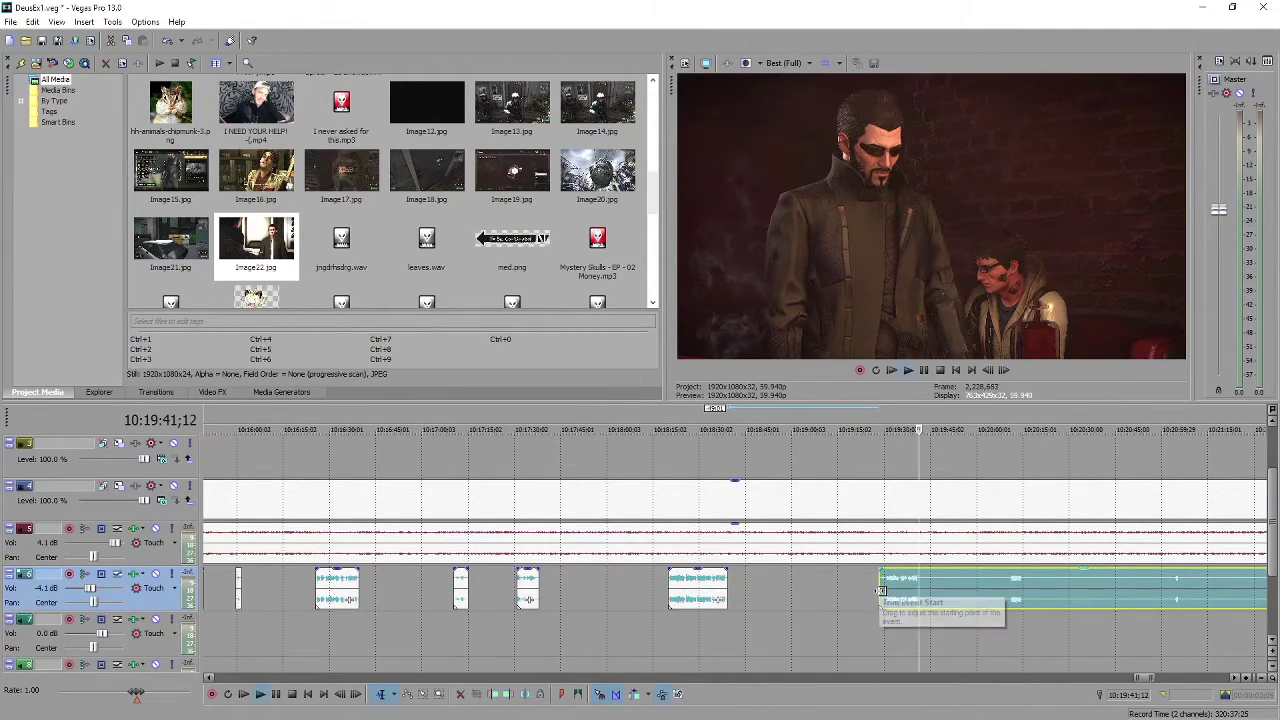
pyautogui.press('space')
pyautogui.scroll(5, 880, 595)
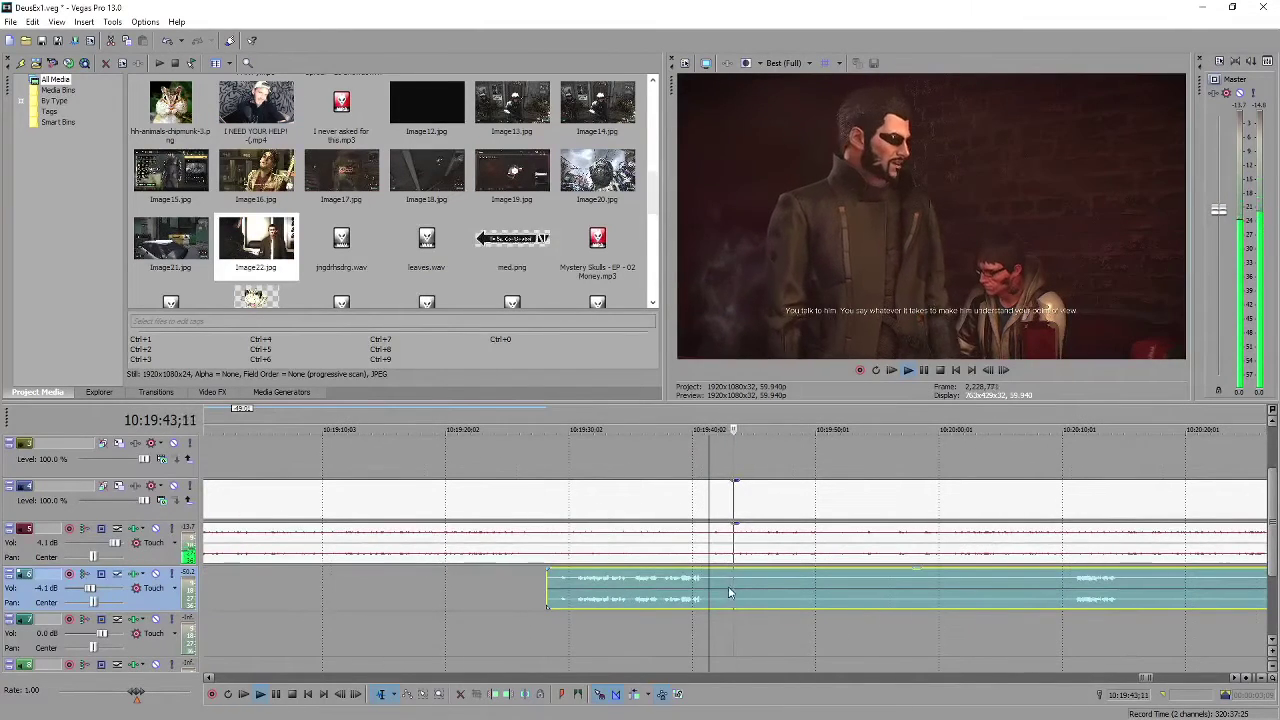
pyautogui.click(705, 585)
pyautogui.scroll(-3, 709, 582)
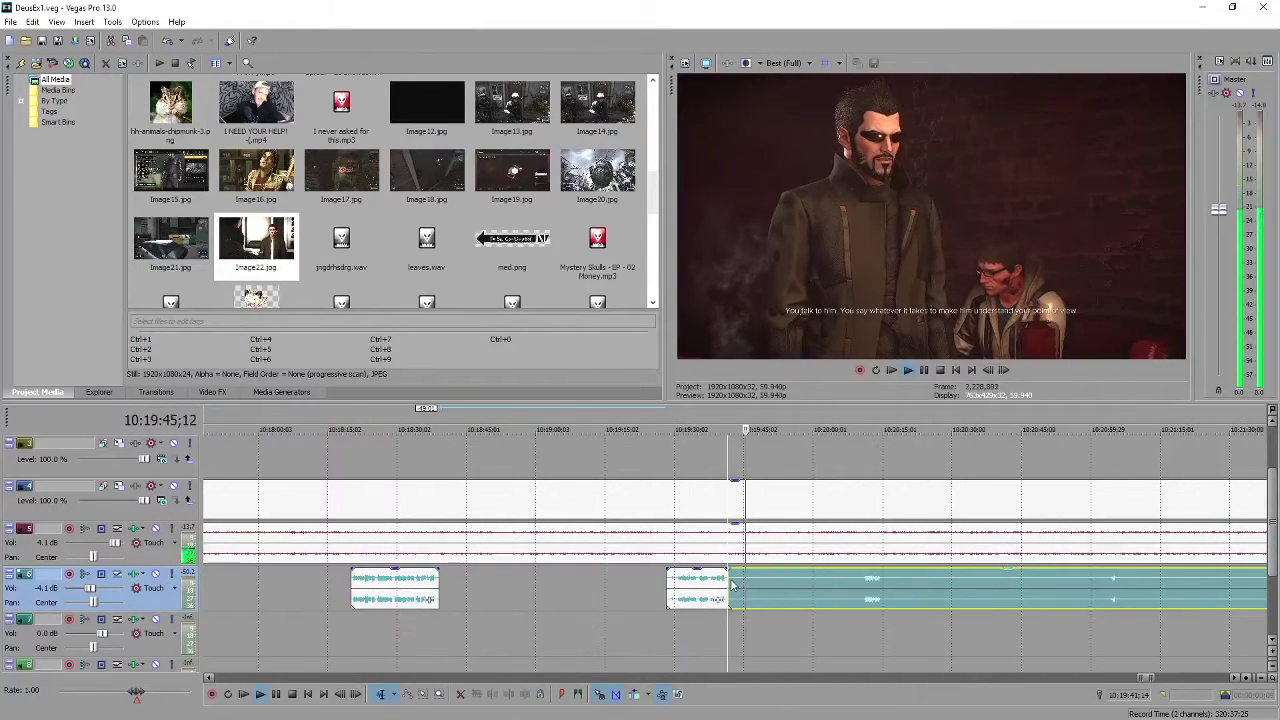
pyautogui.moveTo(731, 580); pyautogui.dragTo(866, 596)
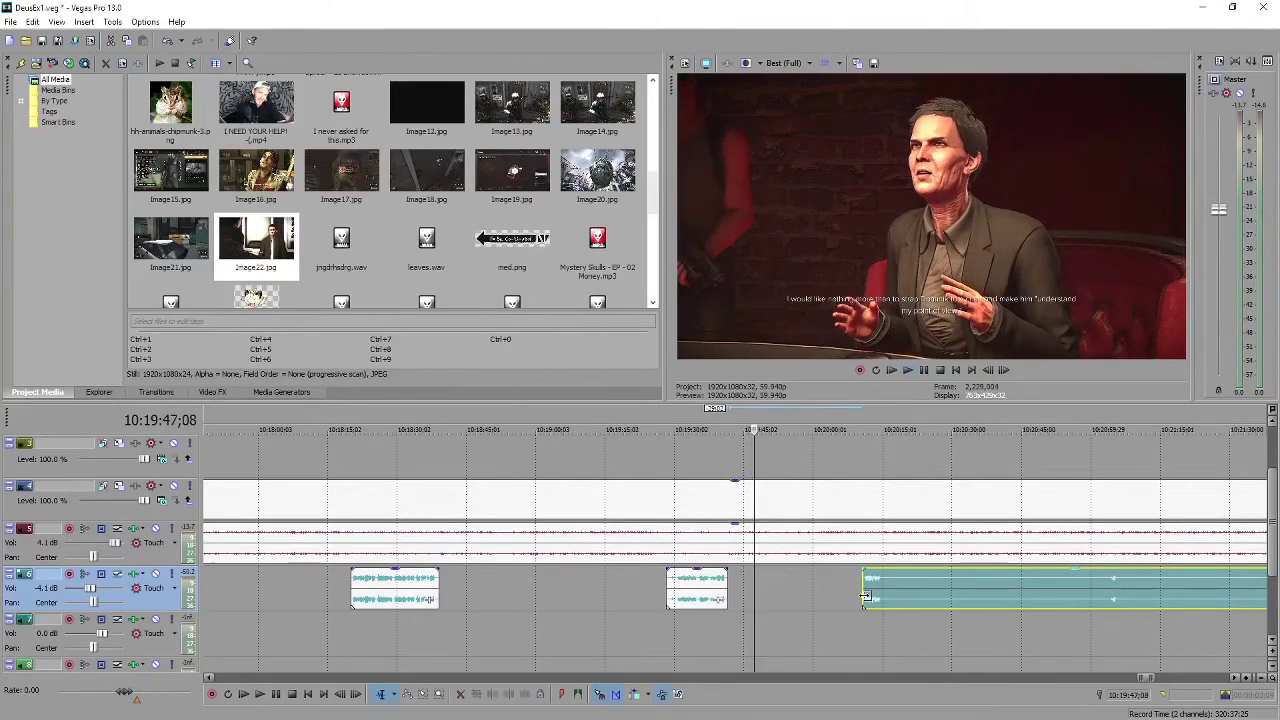
# Play from about 10:20:10, split the voice audio at about 10:20:15, and trim the remainder's start to about 10:21:03
pyautogui.click(865, 596)
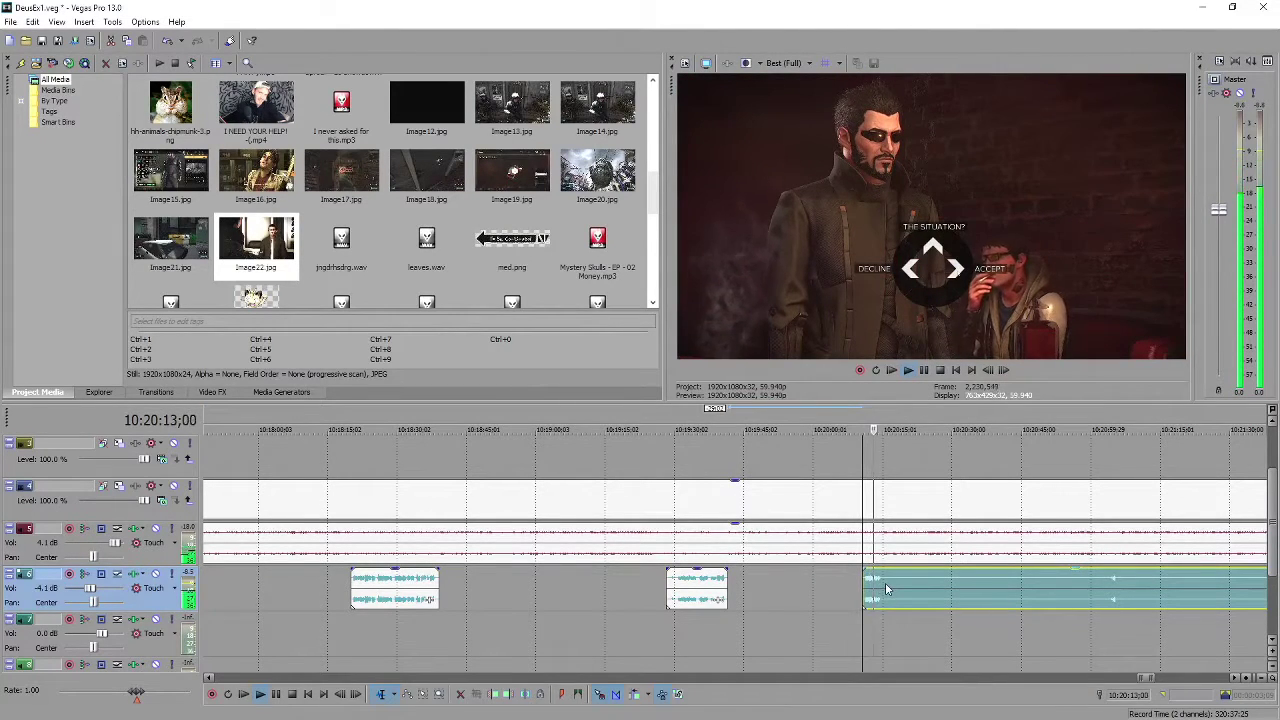
pyautogui.scroll(3, 885, 588)
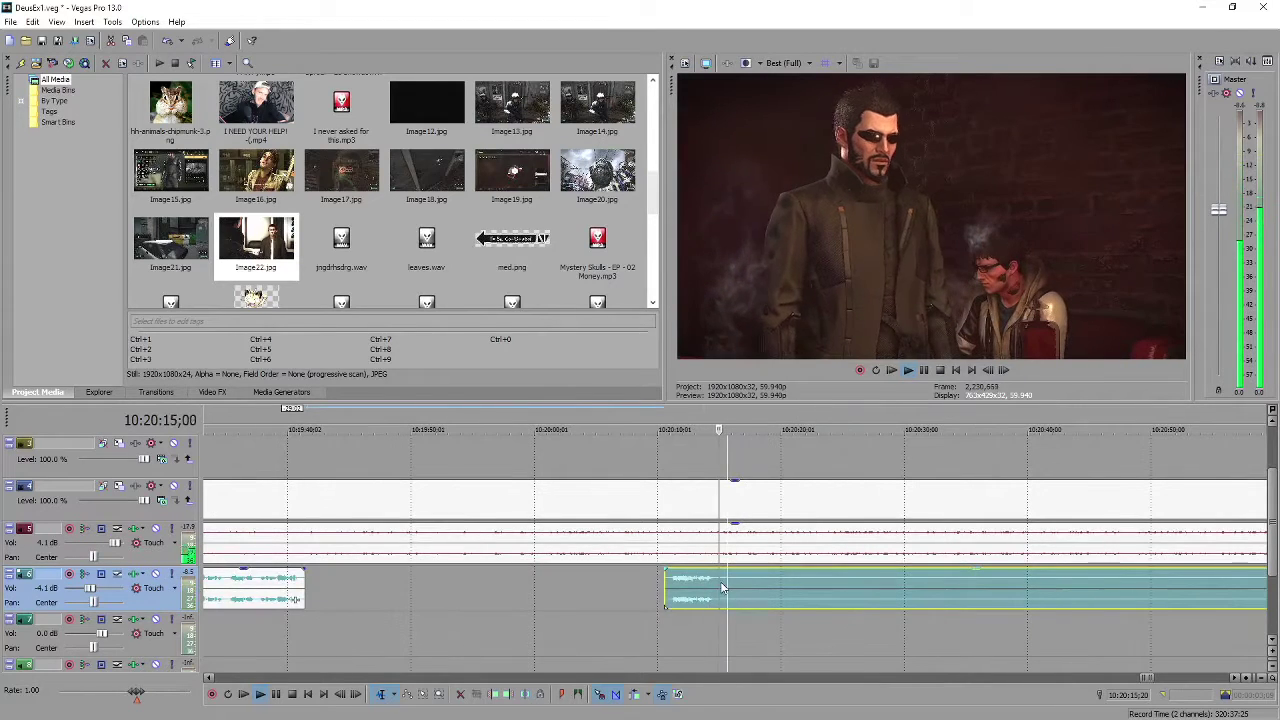
pyautogui.scroll(-4, 772, 587)
pyautogui.moveTo(730, 590); pyautogui.dragTo(953, 592)
pyautogui.click(953, 592)
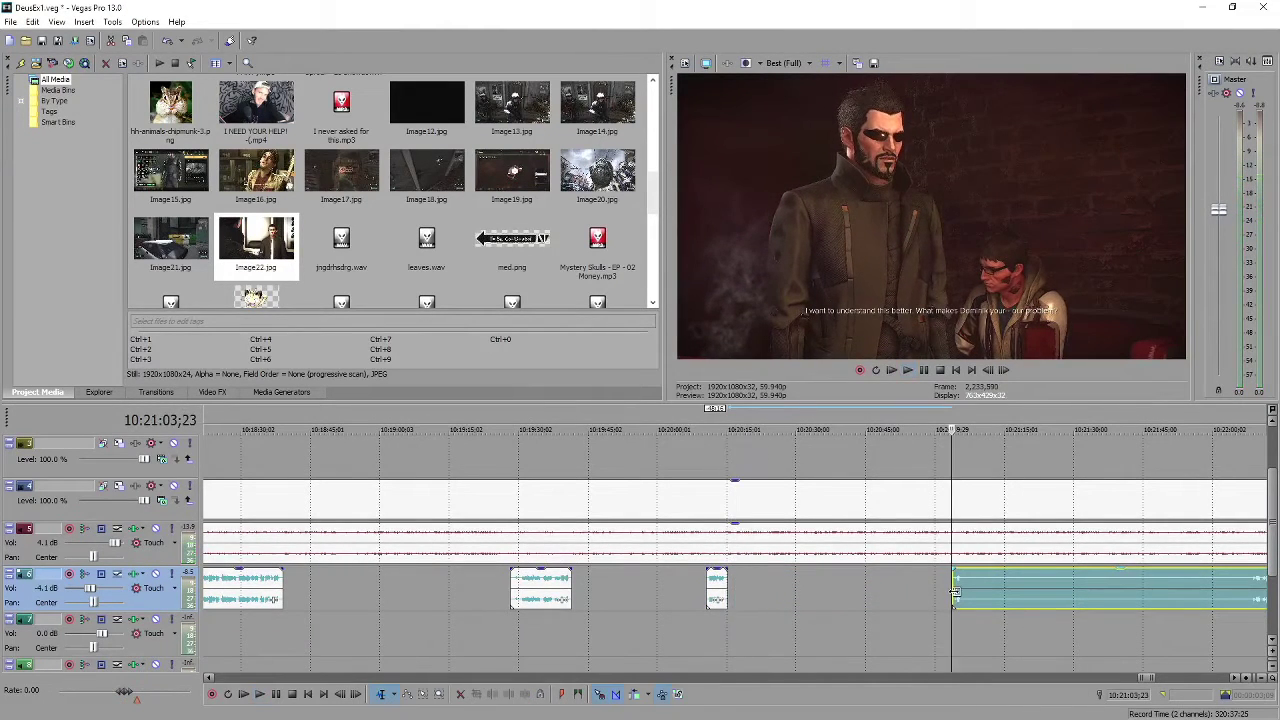
# Play from 10:21:03;23, split the voice audio at 10:21:06;16, and trim the remainder's start to about 10:22:08
pyautogui.press('space')
pyautogui.scroll(4, 1000, 592)
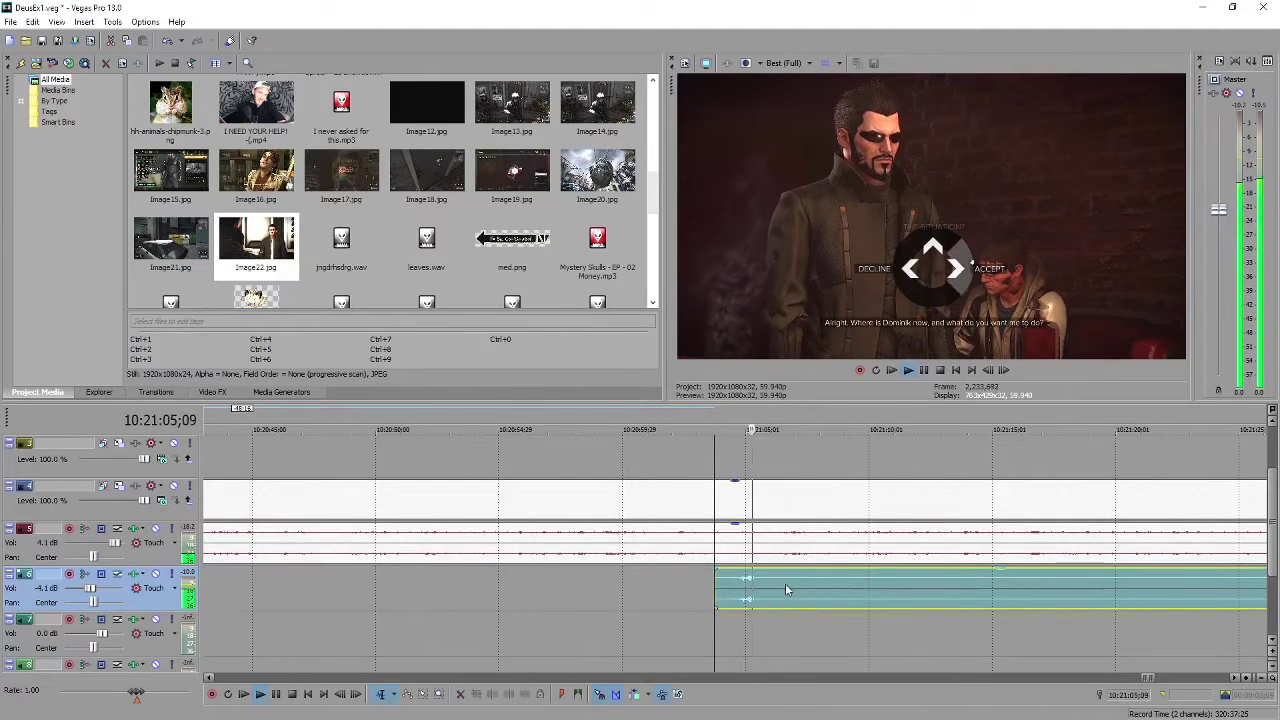
pyautogui.scroll(-4, 785, 590)
pyautogui.scroll(4, 744, 582)
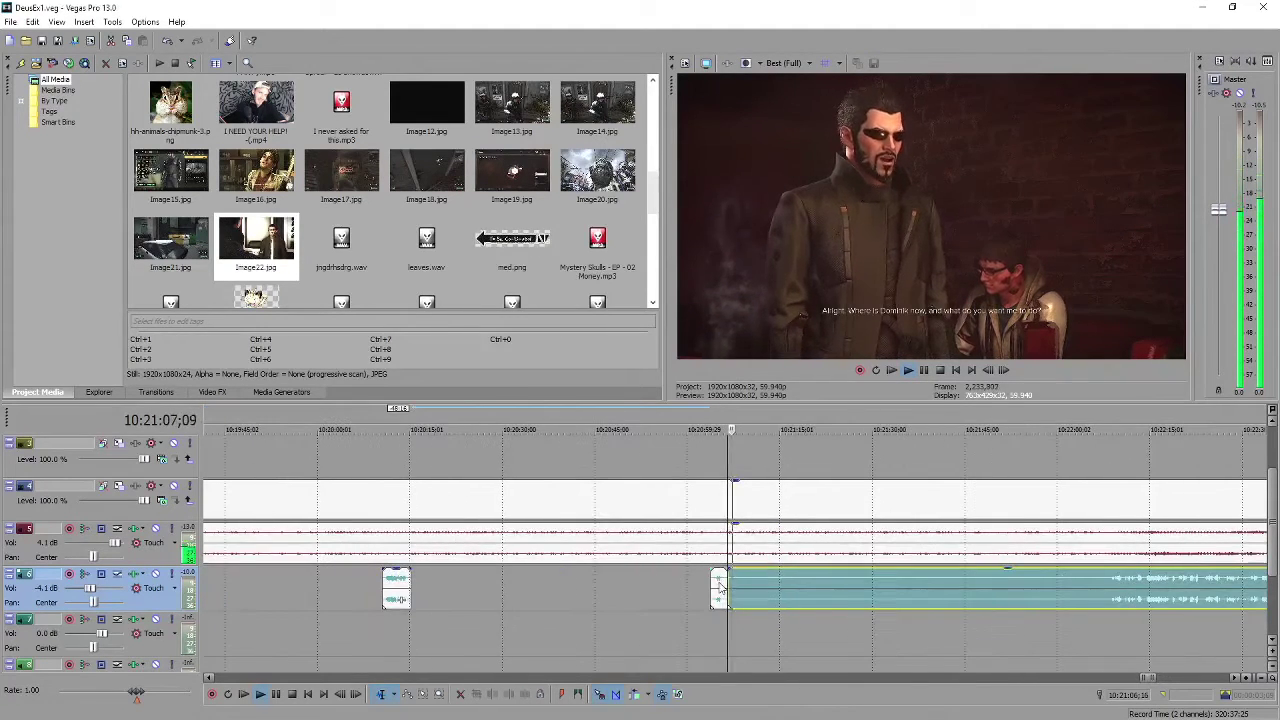
pyautogui.moveTo(730, 590); pyautogui.dragTo(1110, 592)
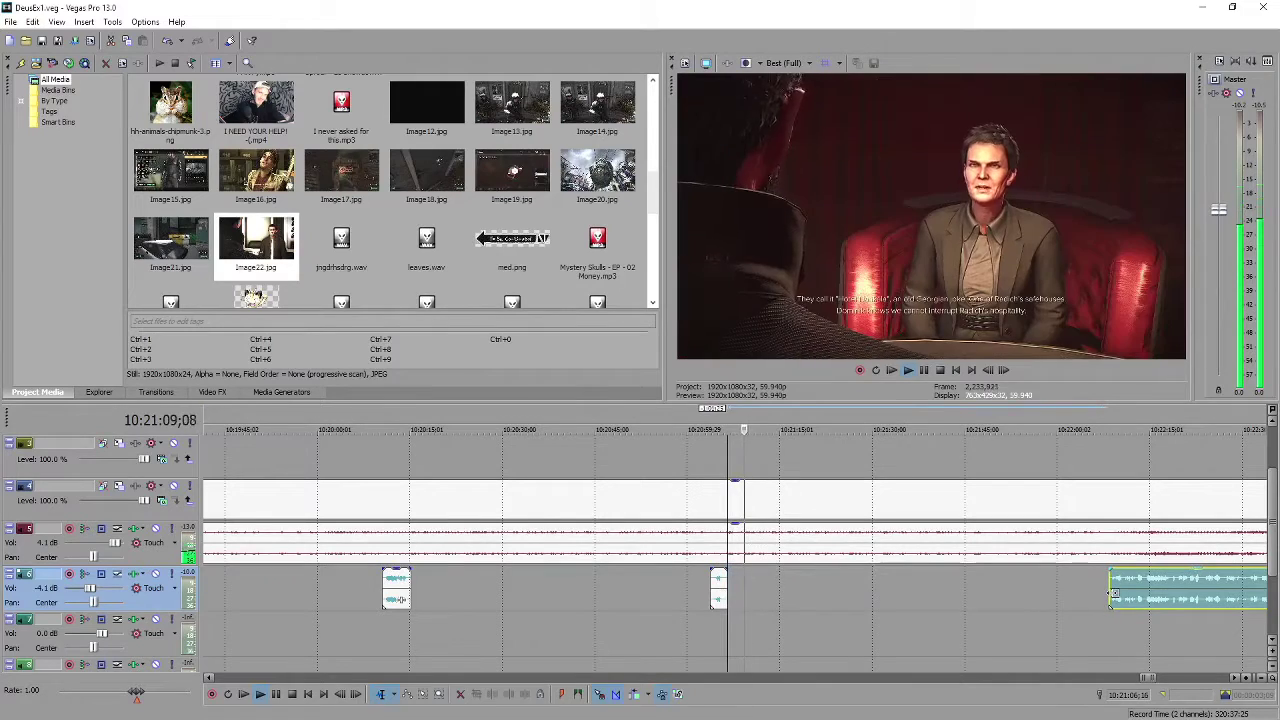
# Review the footage and voice audio from about 10:22:08 to 10:22:48;13, pausing to check for stretches to cut
pyautogui.click(1110, 592)
pyautogui.scroll(-5, 950, 594)
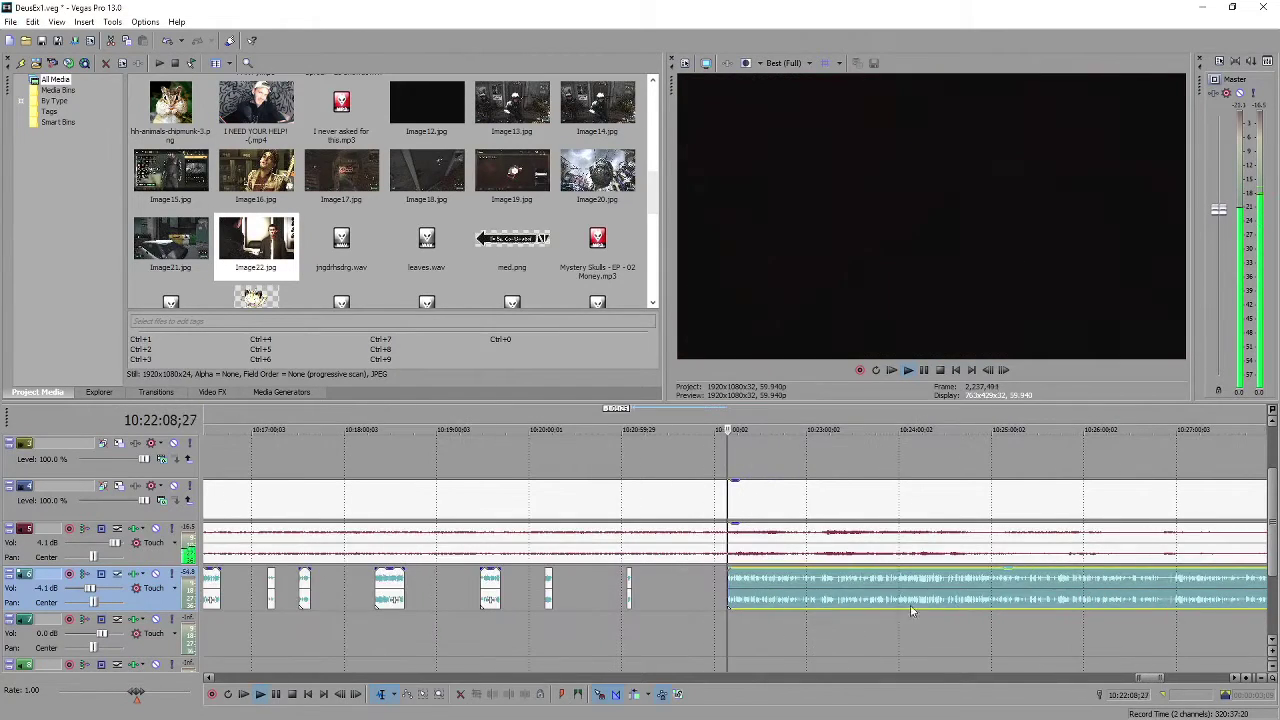
pyautogui.scroll(3, 833, 595)
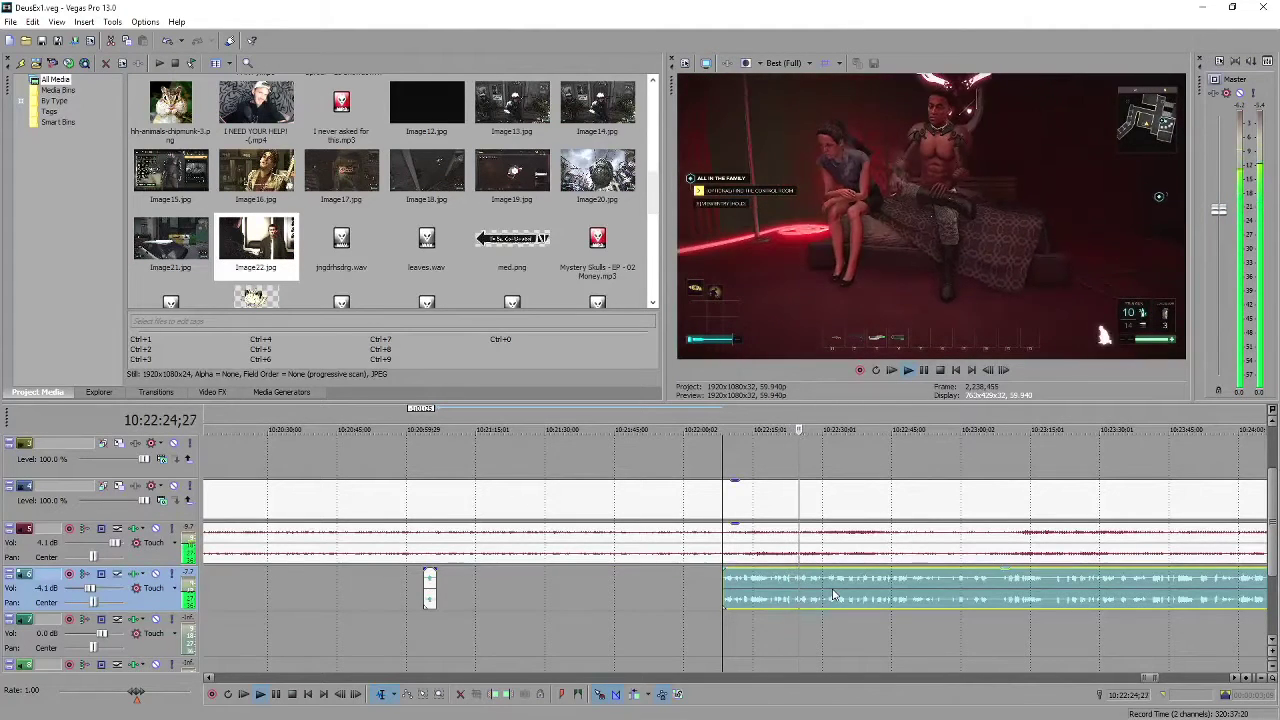
pyautogui.press('Return')
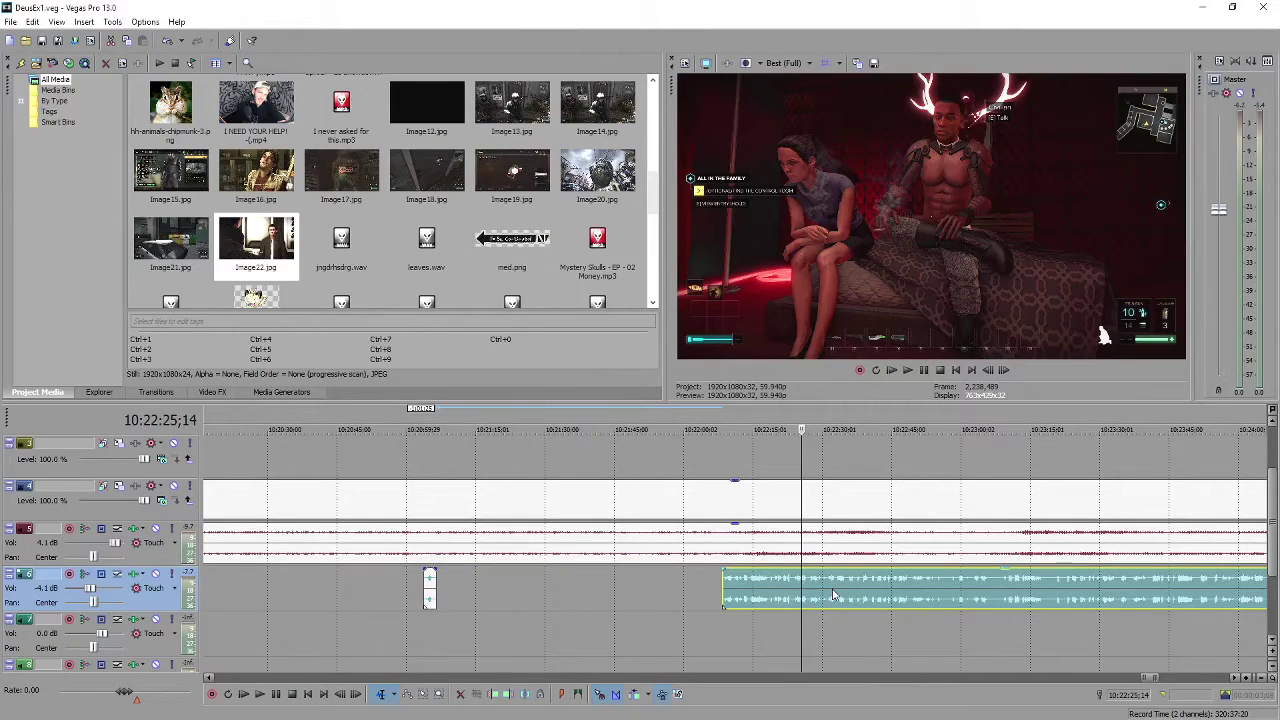
pyautogui.press('space')
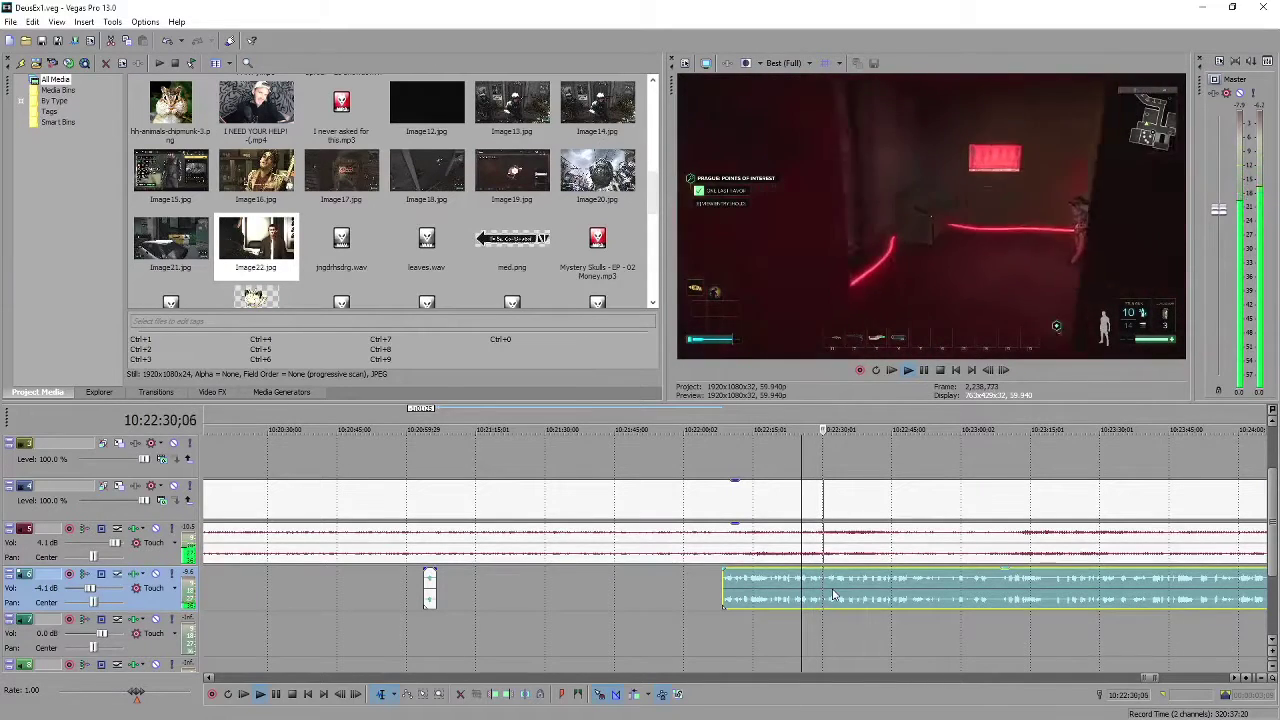
pyautogui.press('space')
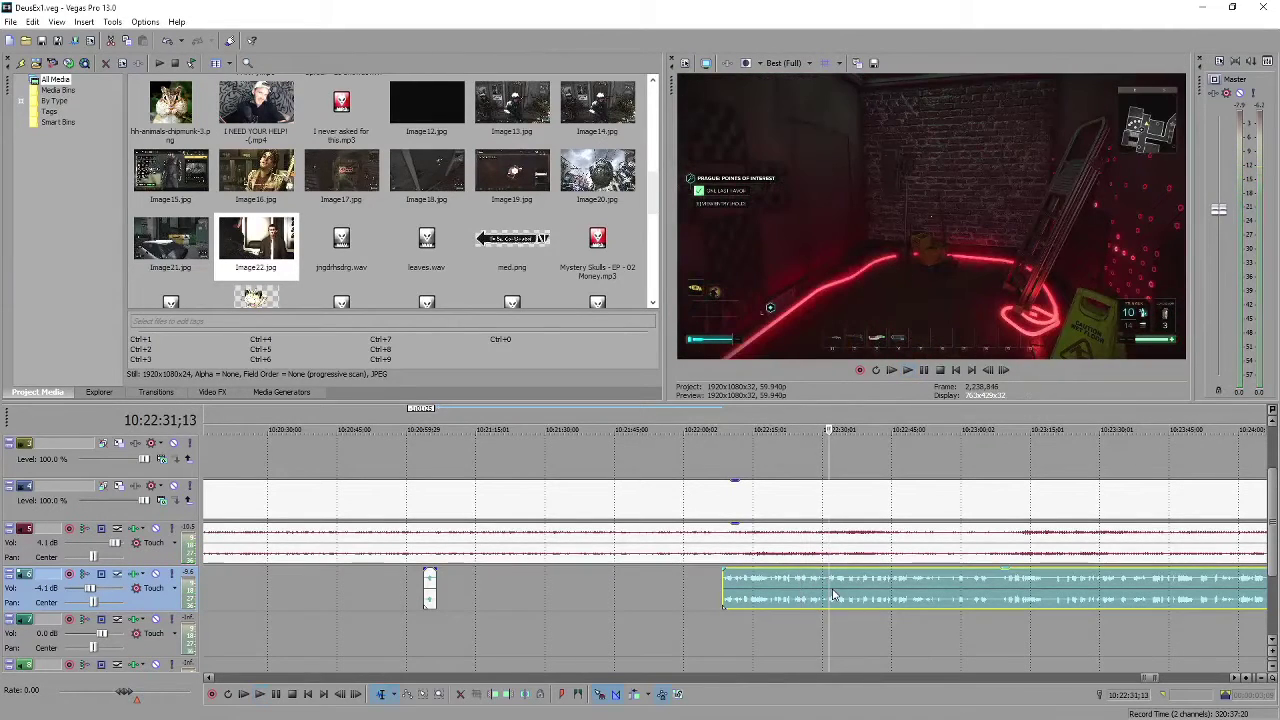
pyautogui.press('space')
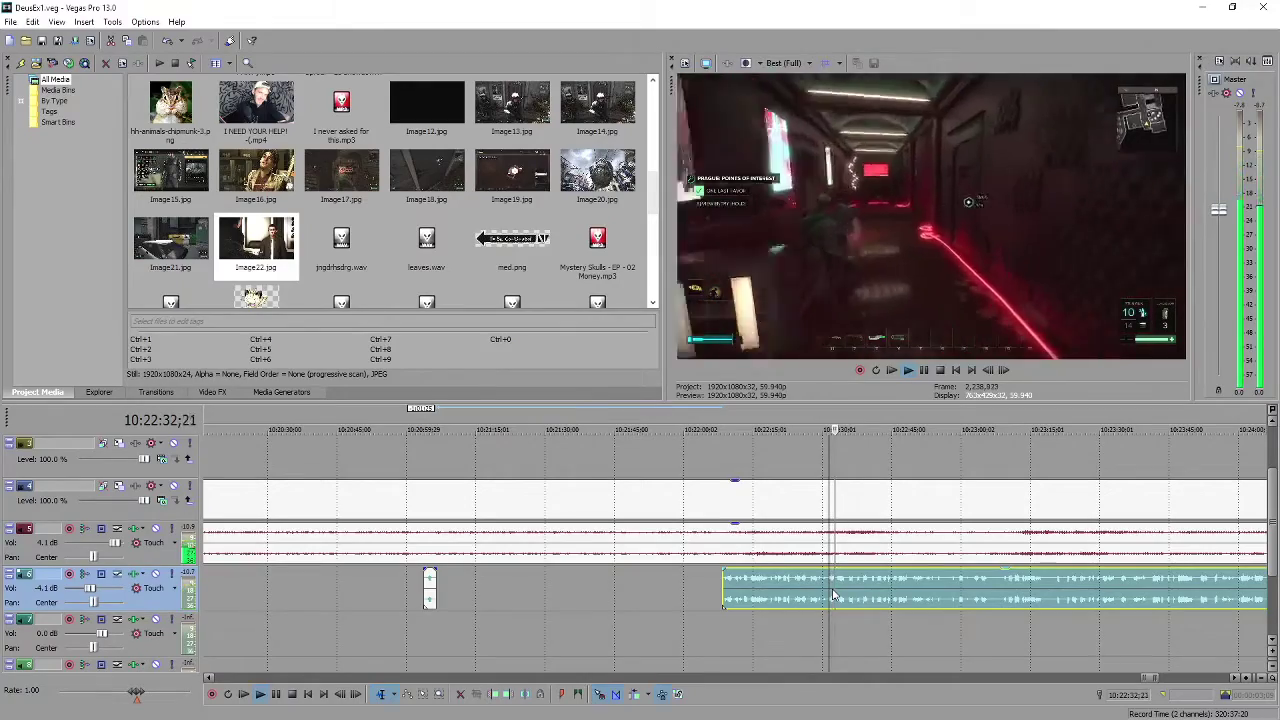
pyautogui.scroll(-4, 833, 595)
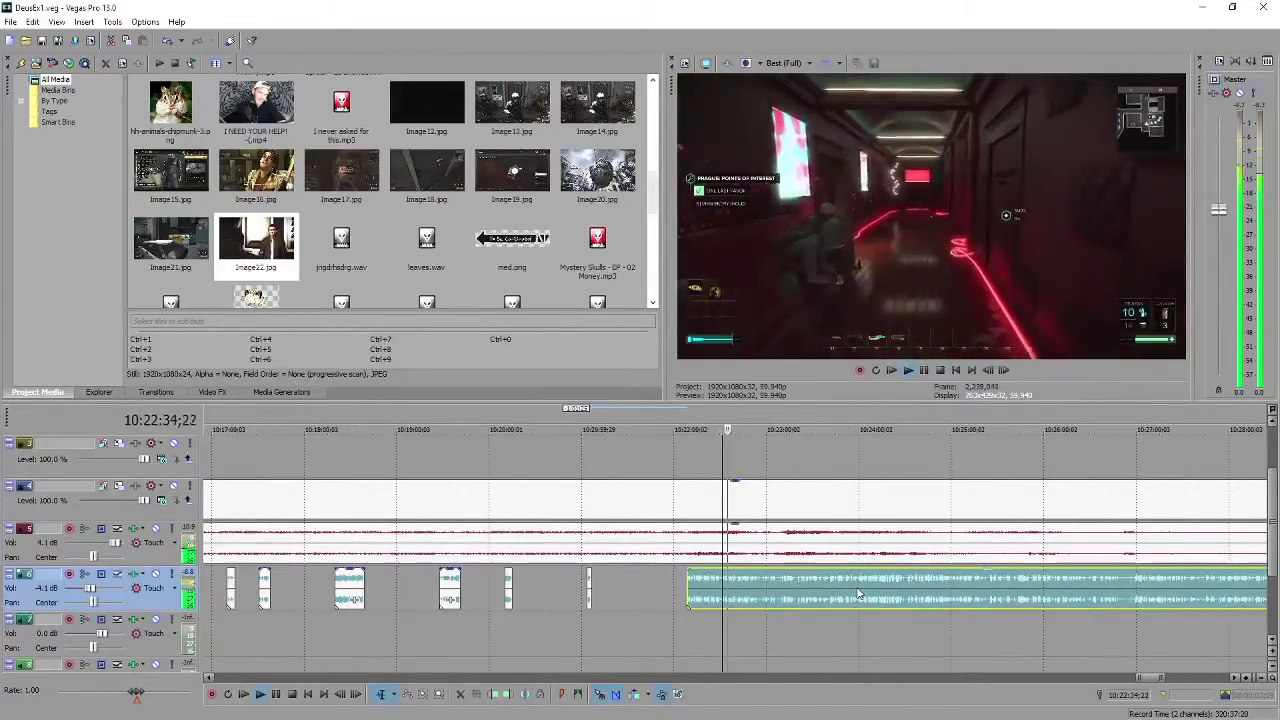
pyautogui.scroll(3, 880, 595)
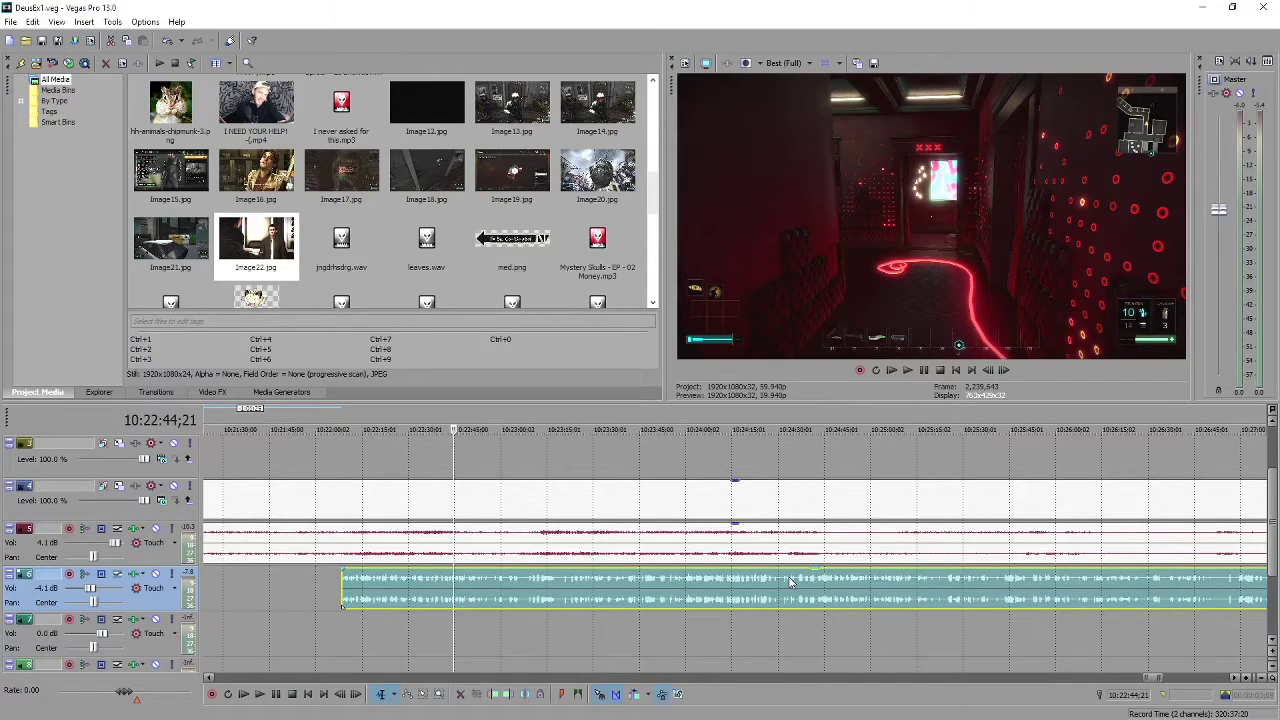
pyautogui.press('space')
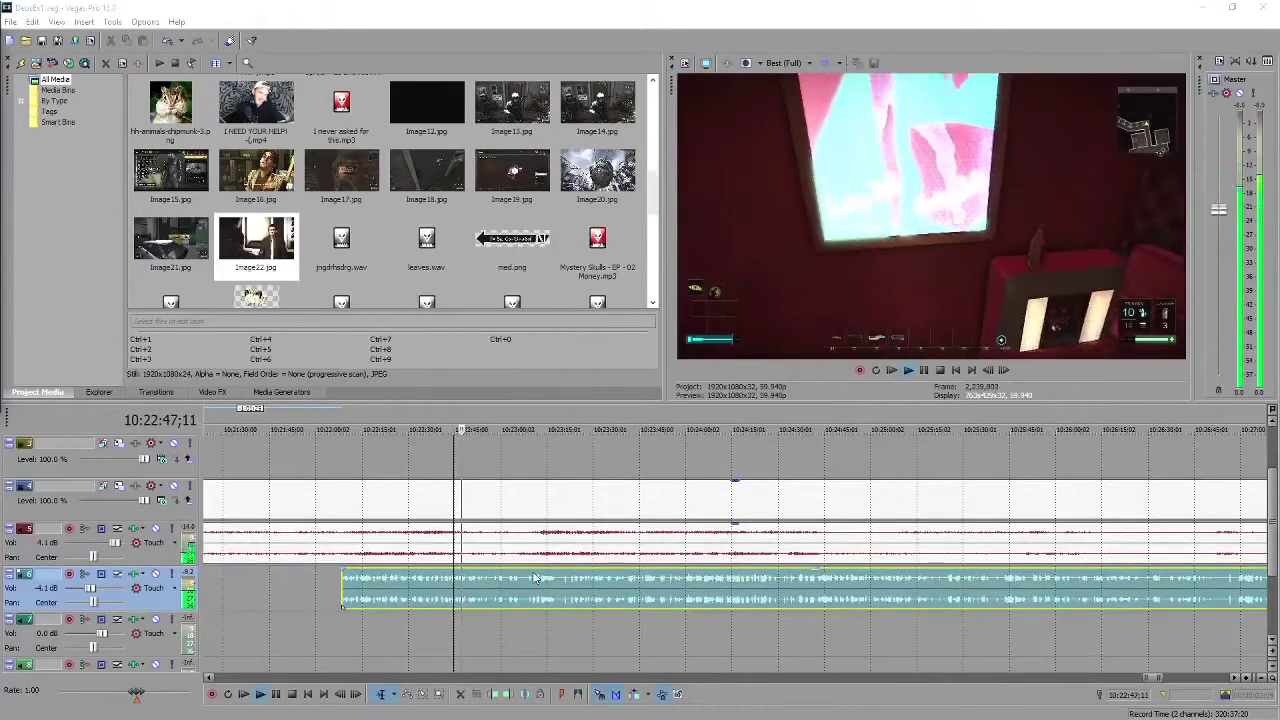
pyautogui.press('space')
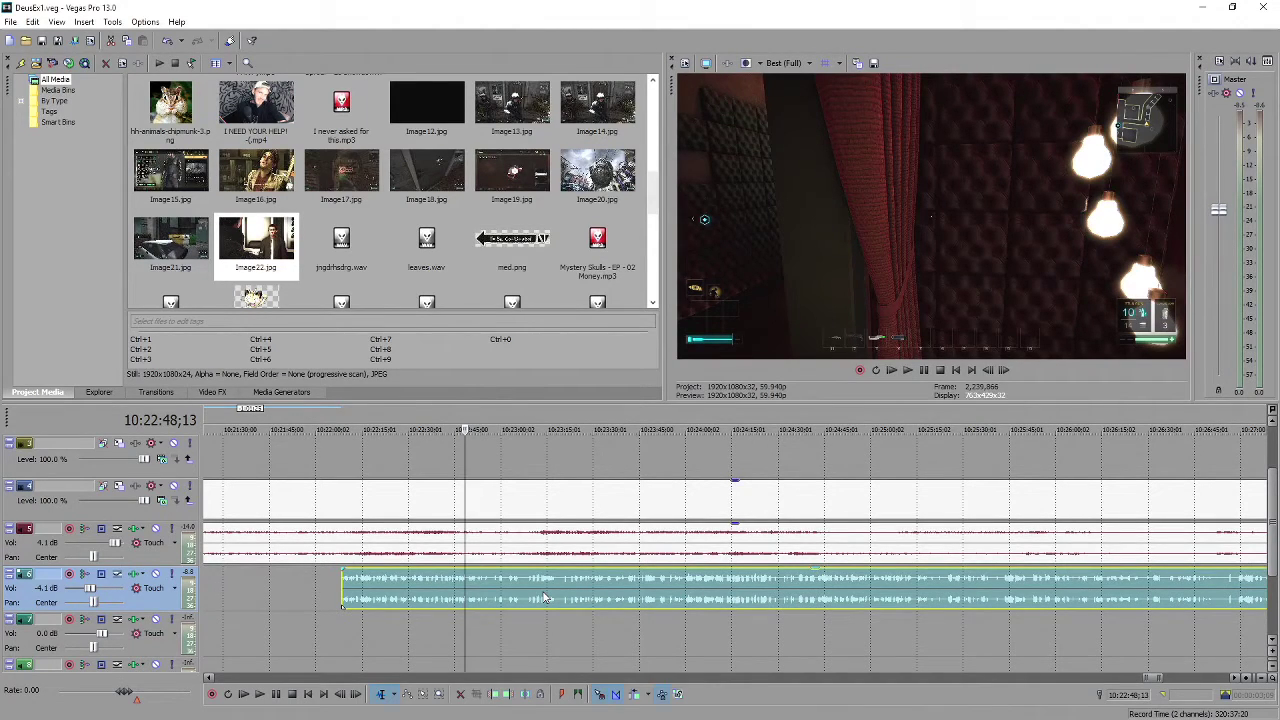
# Continue reviewing the footage and voice audio from 10:22:48;13 to 10:25:22;10 for the next section to cut
pyautogui.press('space')
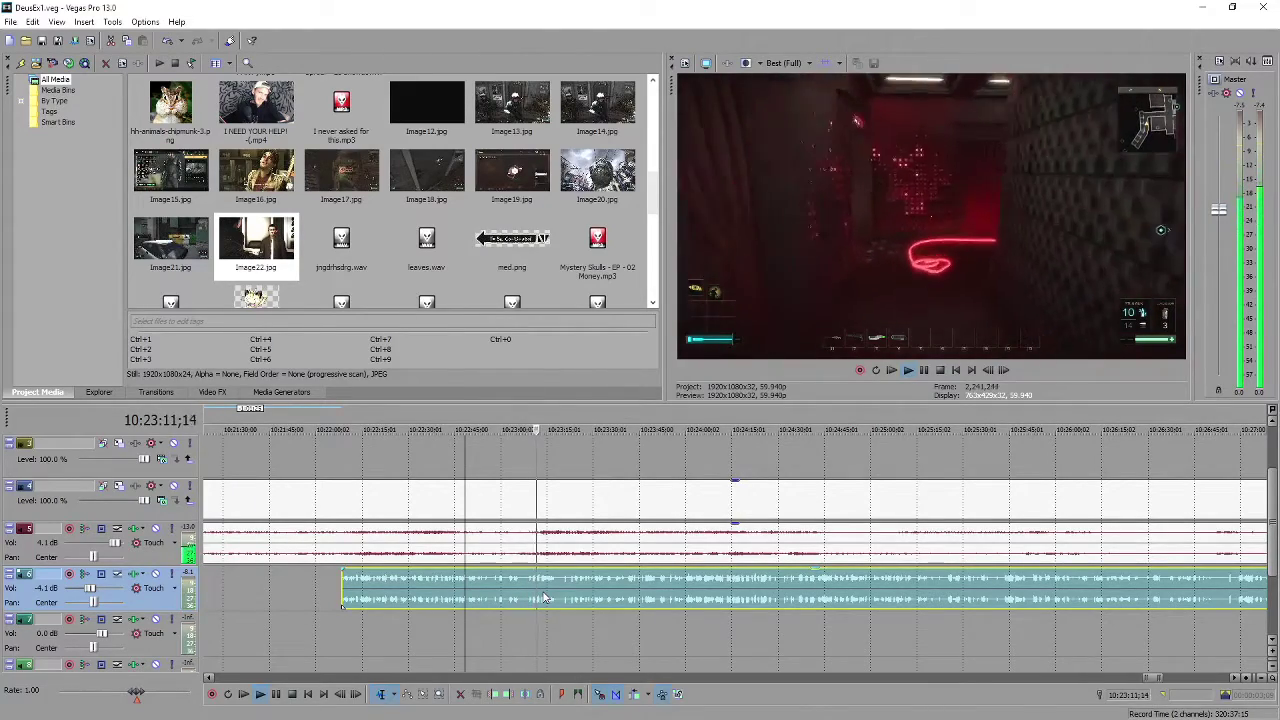
pyautogui.scroll(-2, 737, 606)
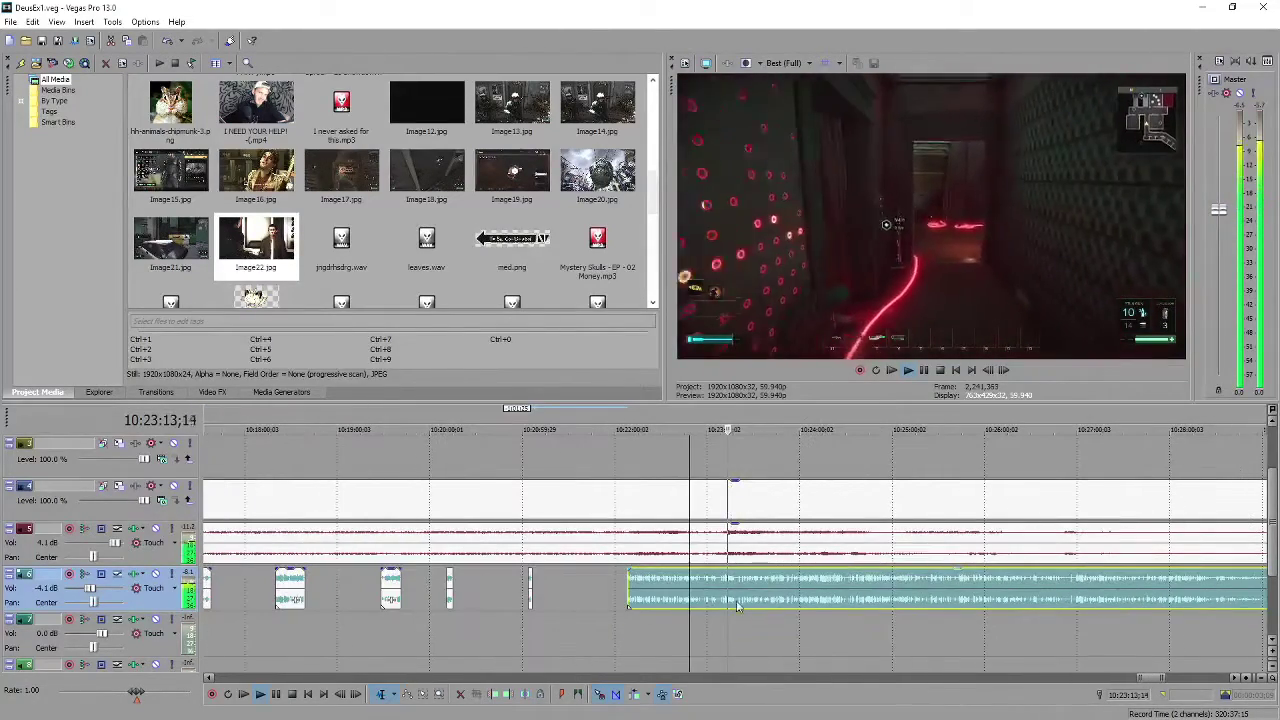
pyautogui.scroll(2, 810, 598)
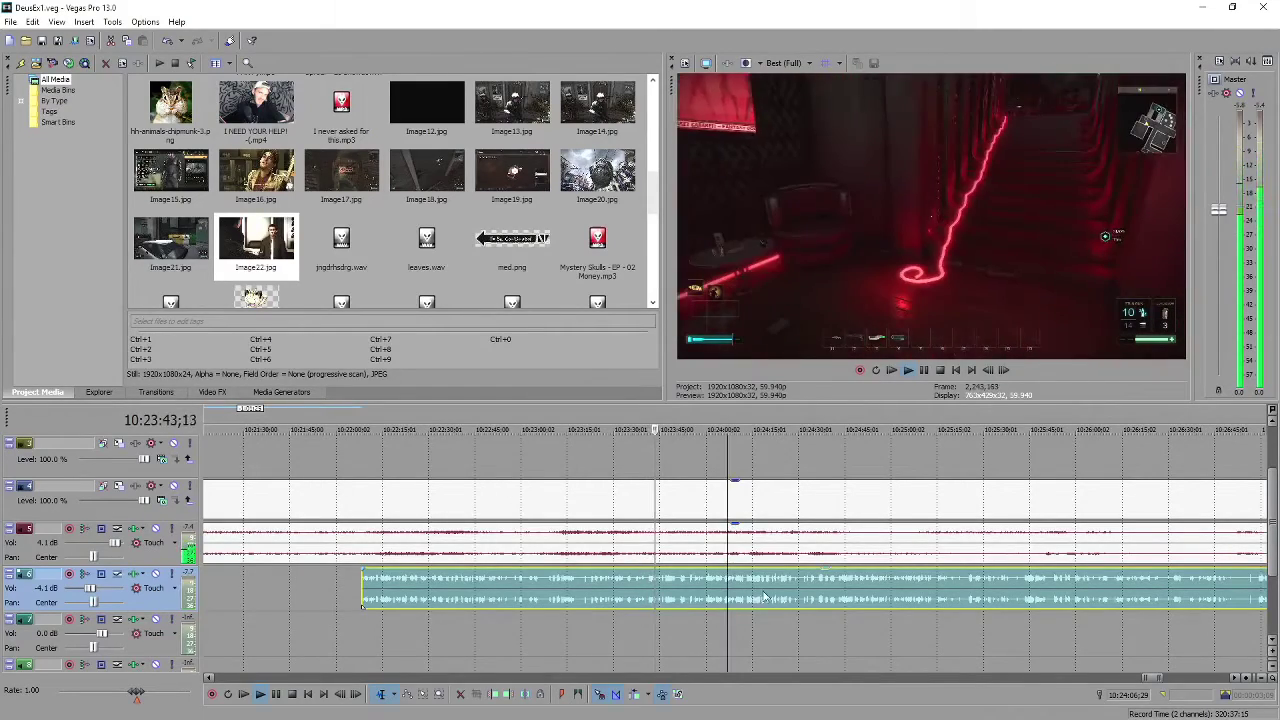
pyautogui.scroll(2, 783, 597)
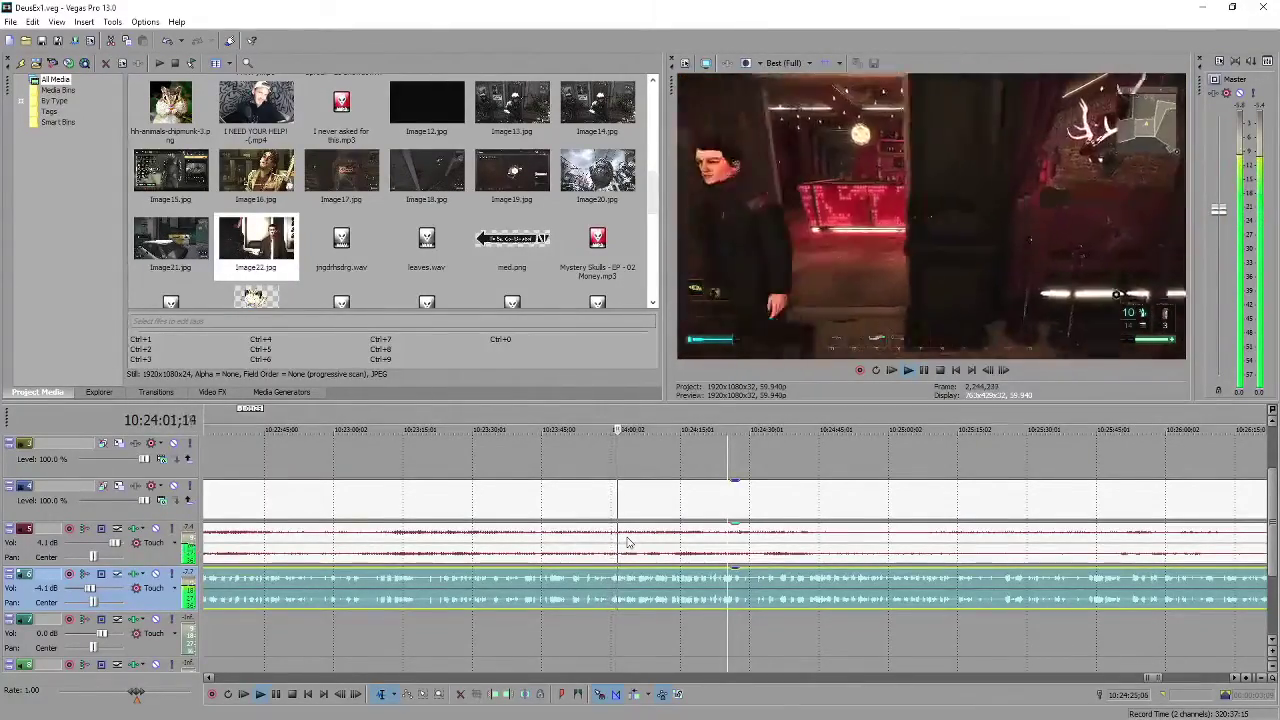
pyautogui.press('Return')
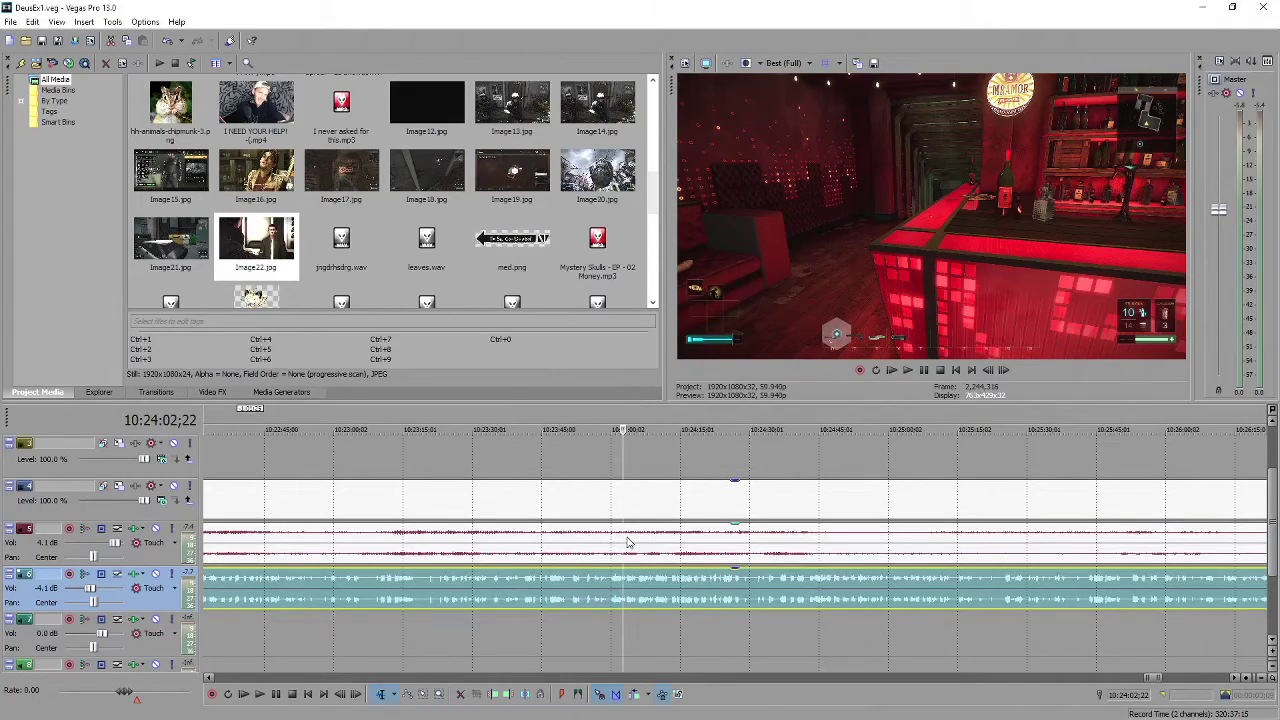
pyautogui.press('space')
pyautogui.scroll(-2, 760, 540)
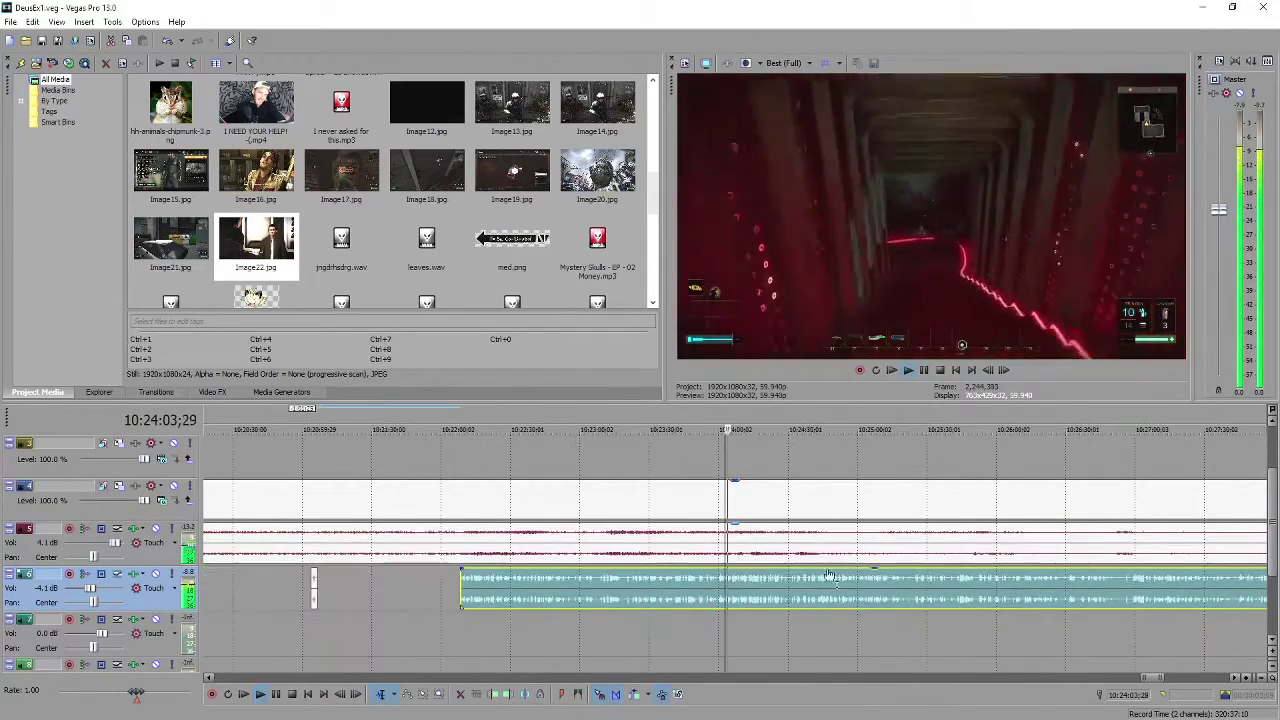
pyautogui.scroll(2, 935, 591)
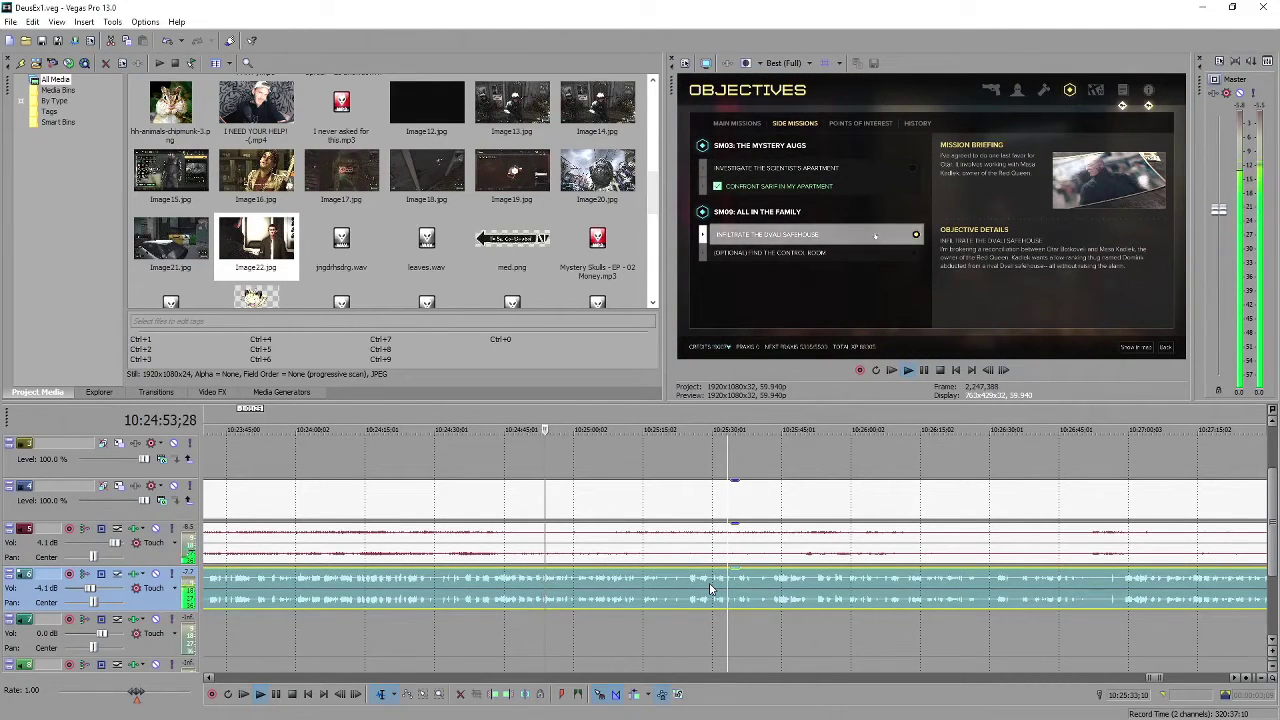
pyautogui.scroll(2, 745, 582)
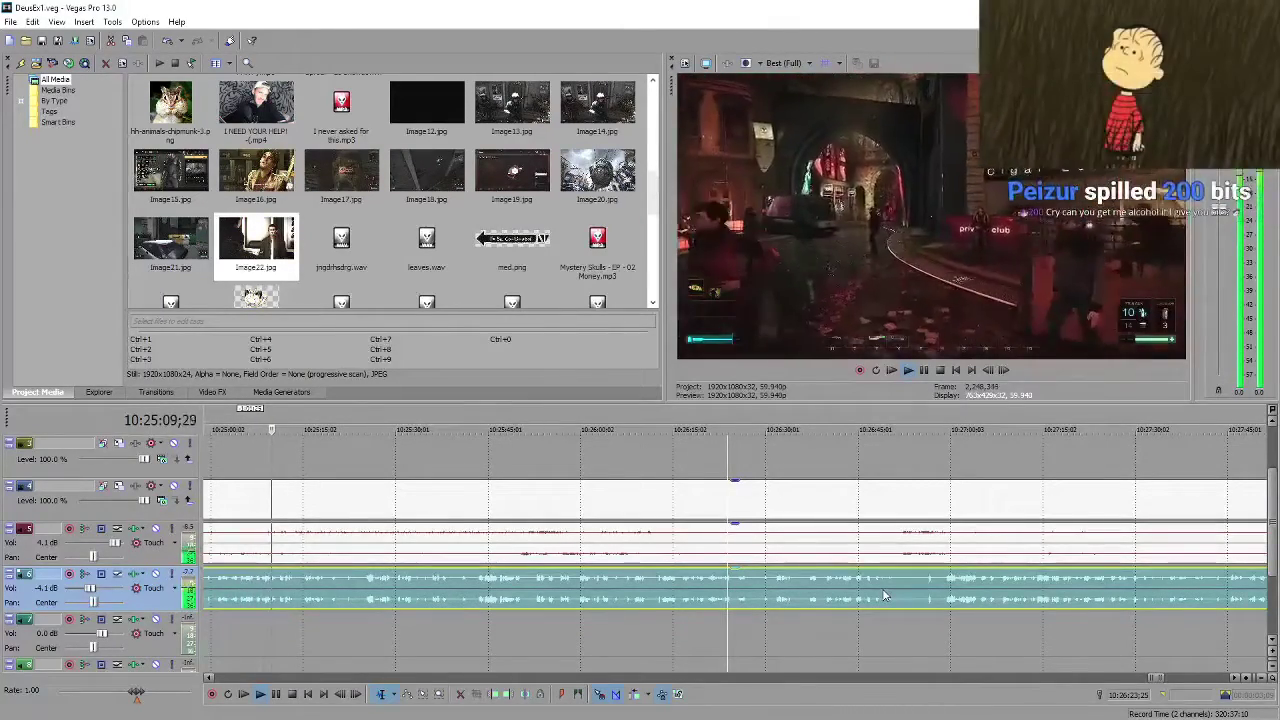
pyautogui.press('Return')
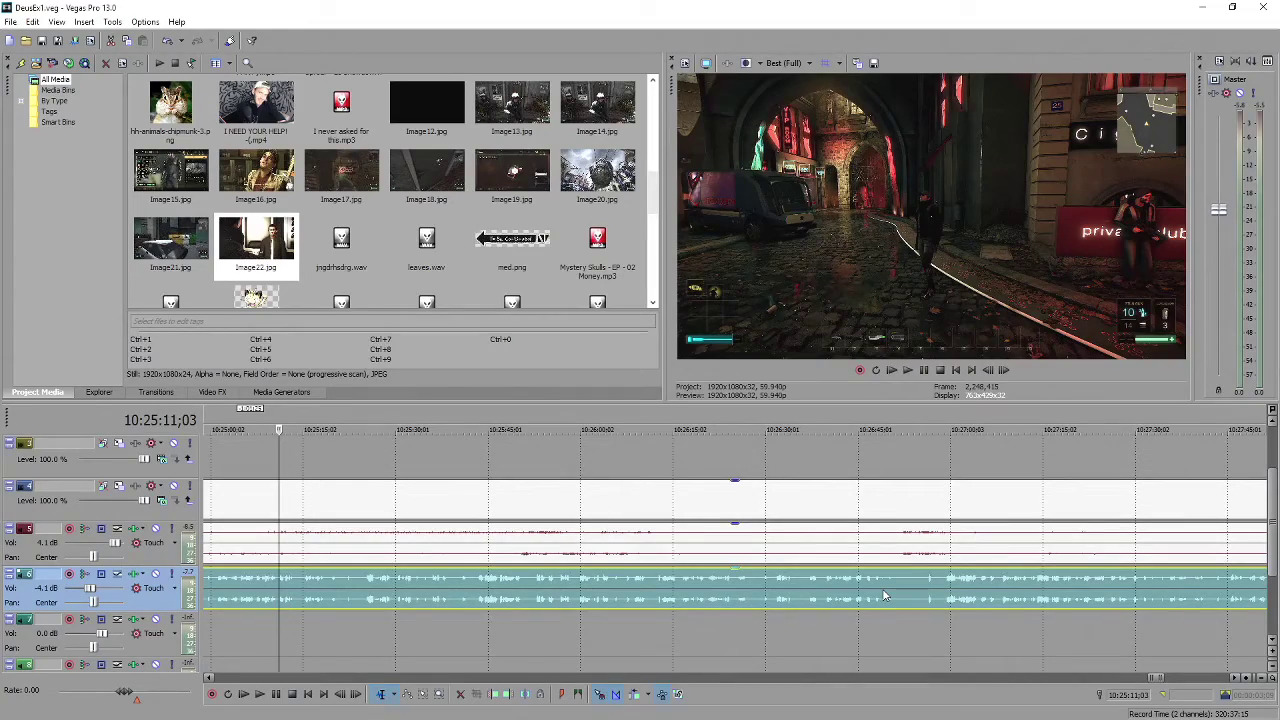
pyautogui.press('space')
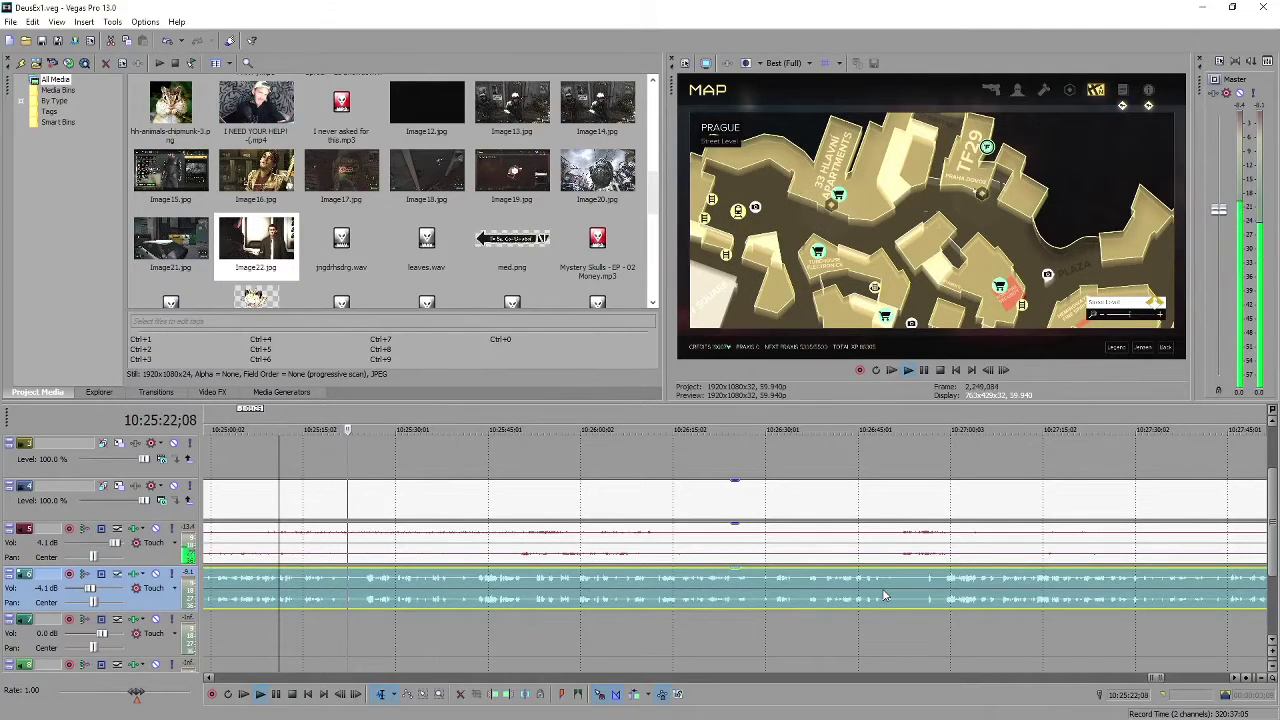
pyautogui.press('space')
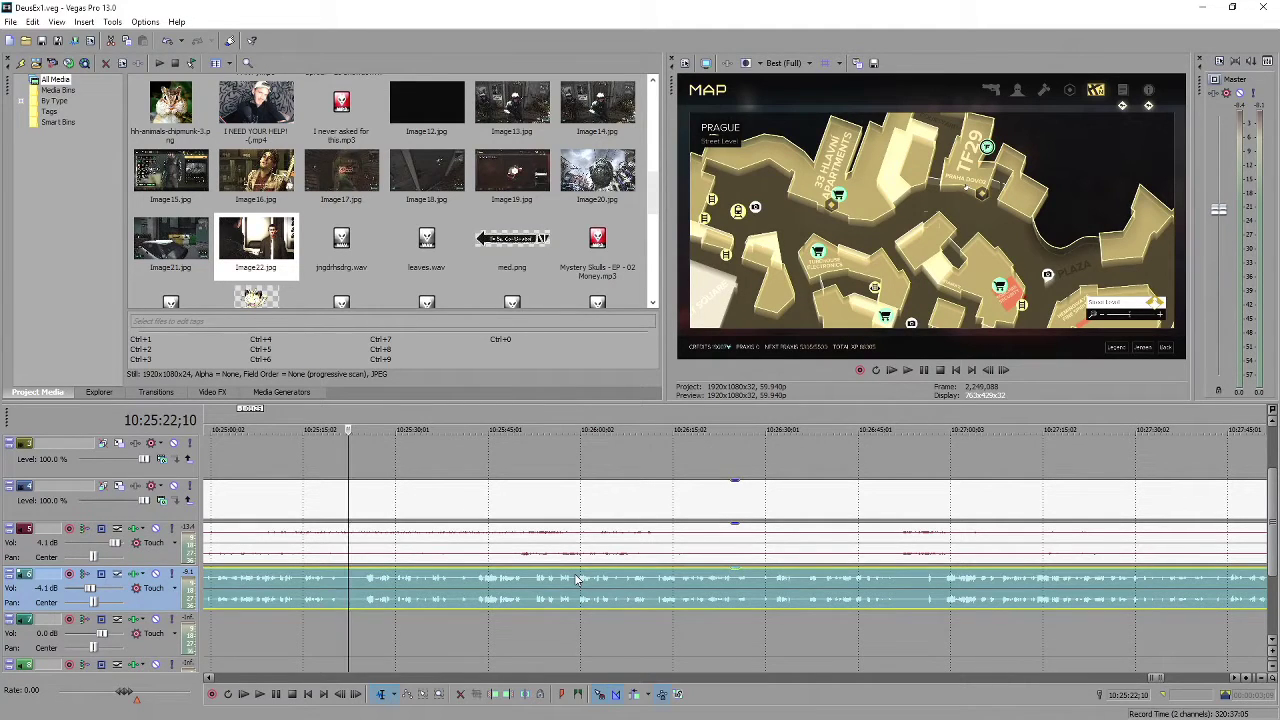
# Replay the section around 10:25:01 to 10:25:06 to find the cut point, and split the voice audio at 10:25:02;29
pyautogui.scroll(-2, 576, 578)
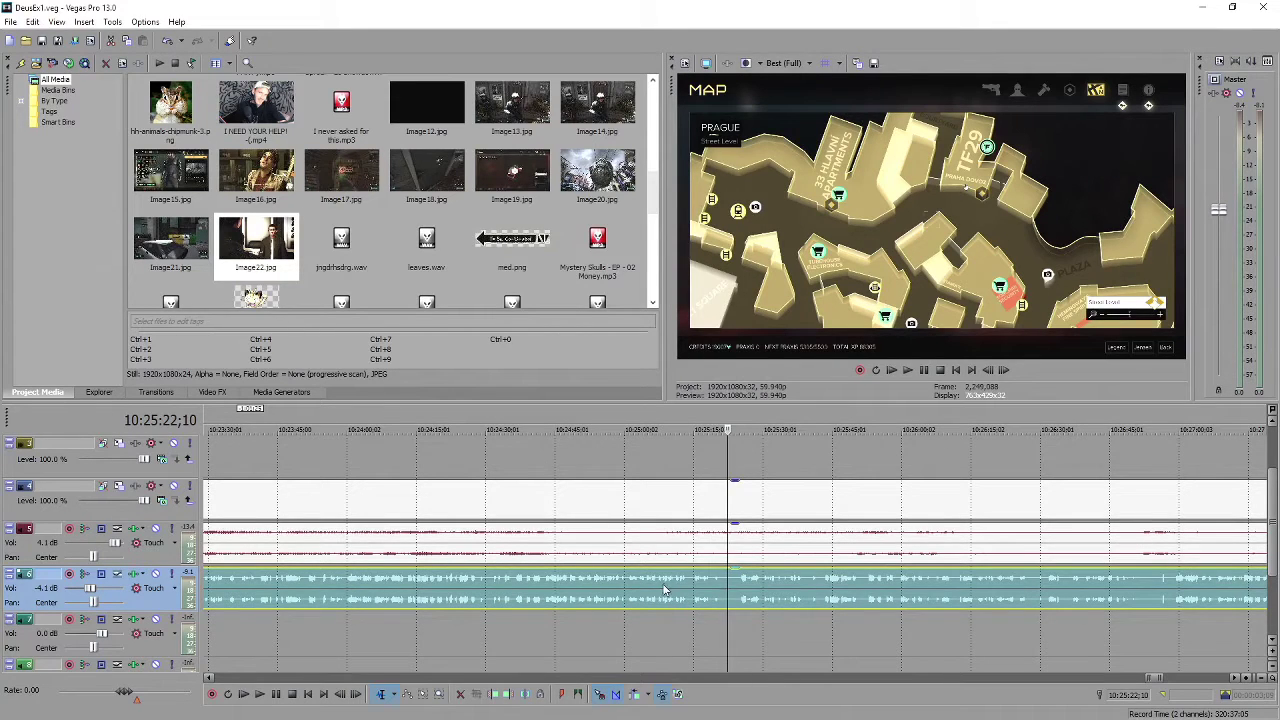
pyautogui.click(668, 591)
pyautogui.scroll(2, 700, 592)
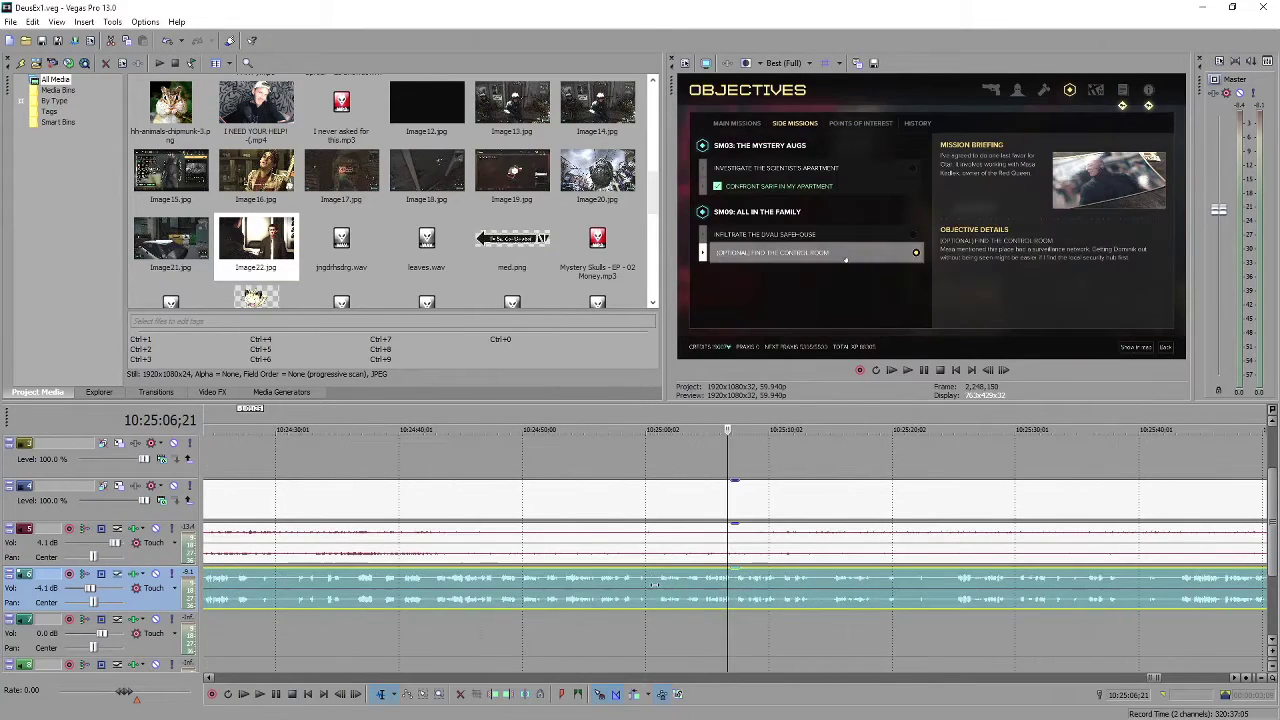
pyautogui.click(708, 591)
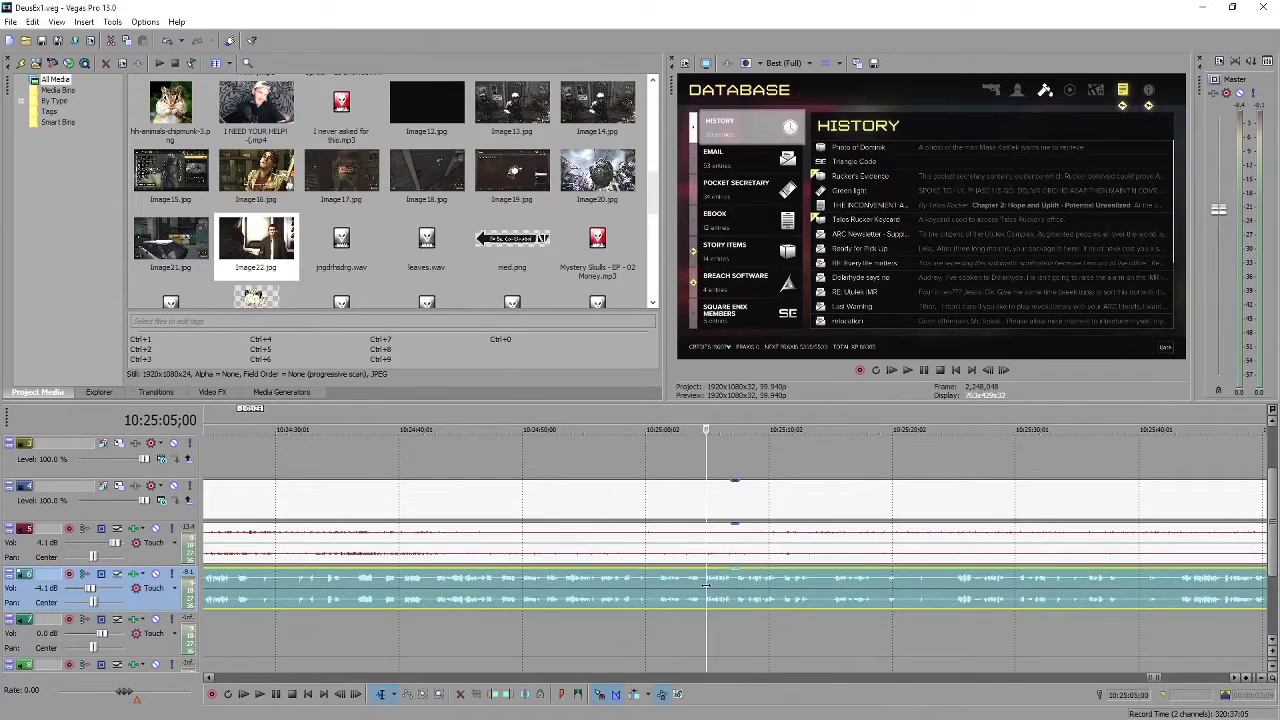
pyautogui.press('space')
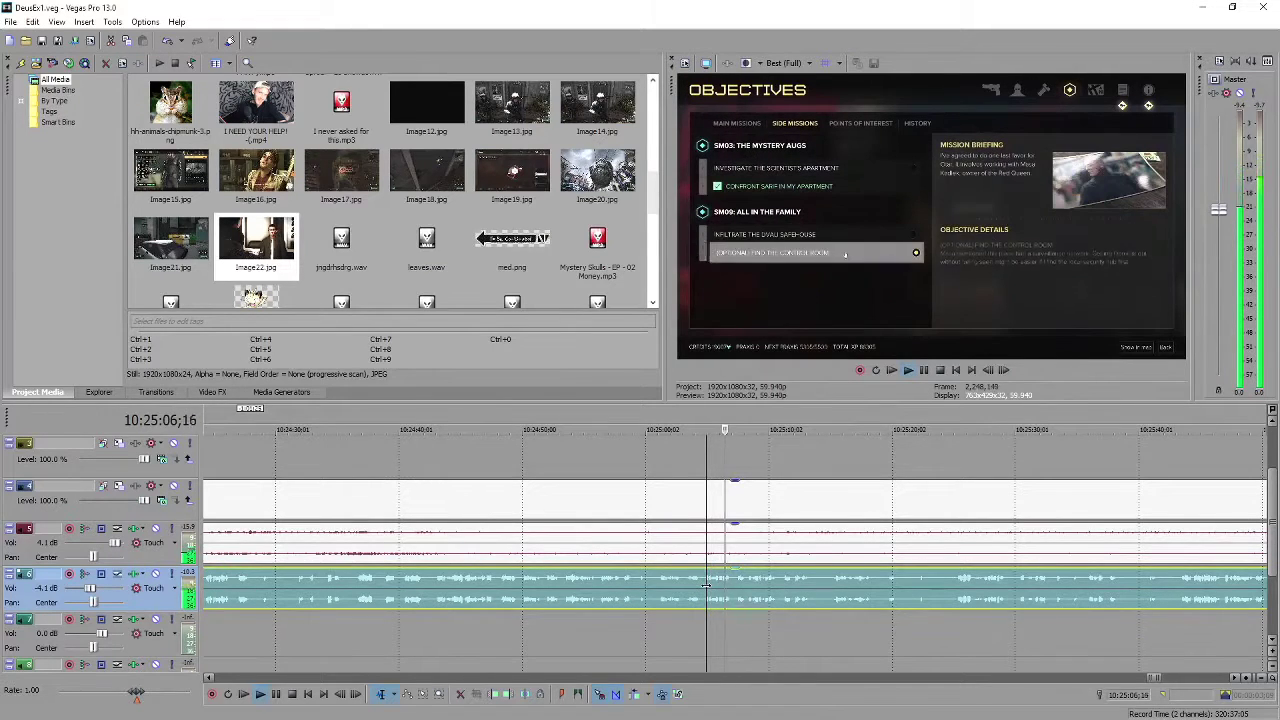
pyautogui.press('Return')
pyautogui.click(665, 596)
pyautogui.press('space')
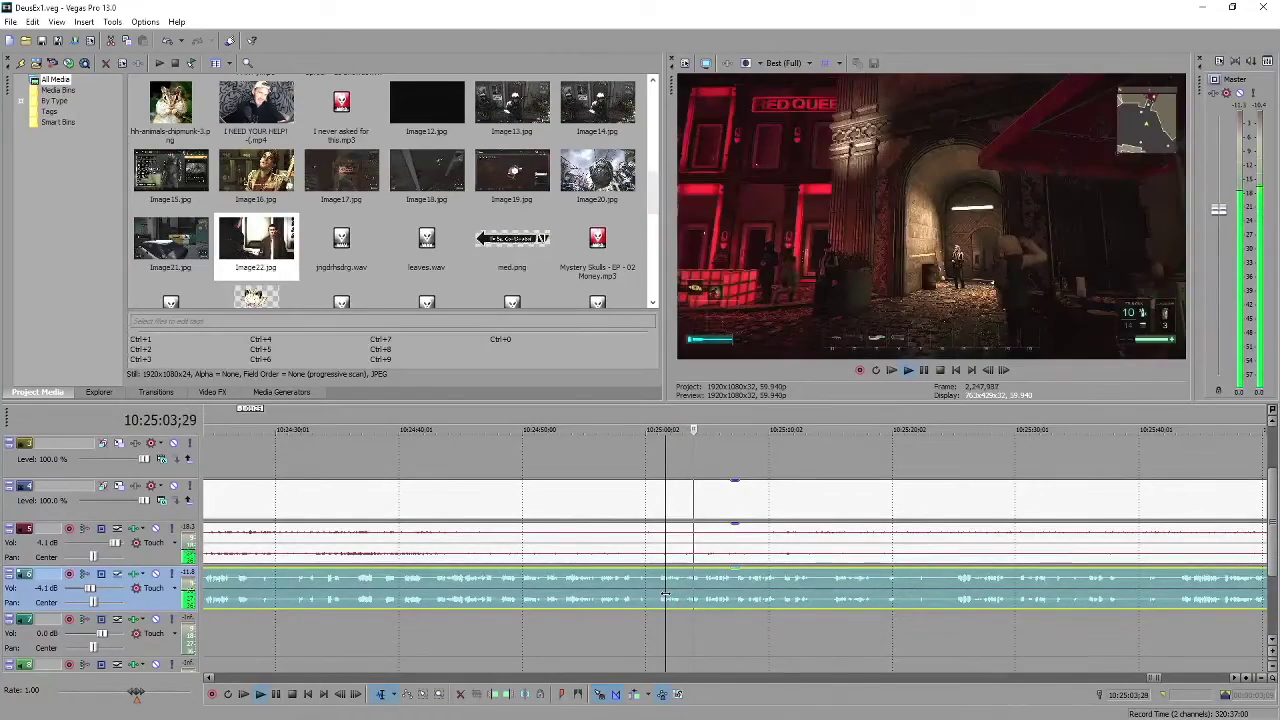
pyautogui.click(665, 596)
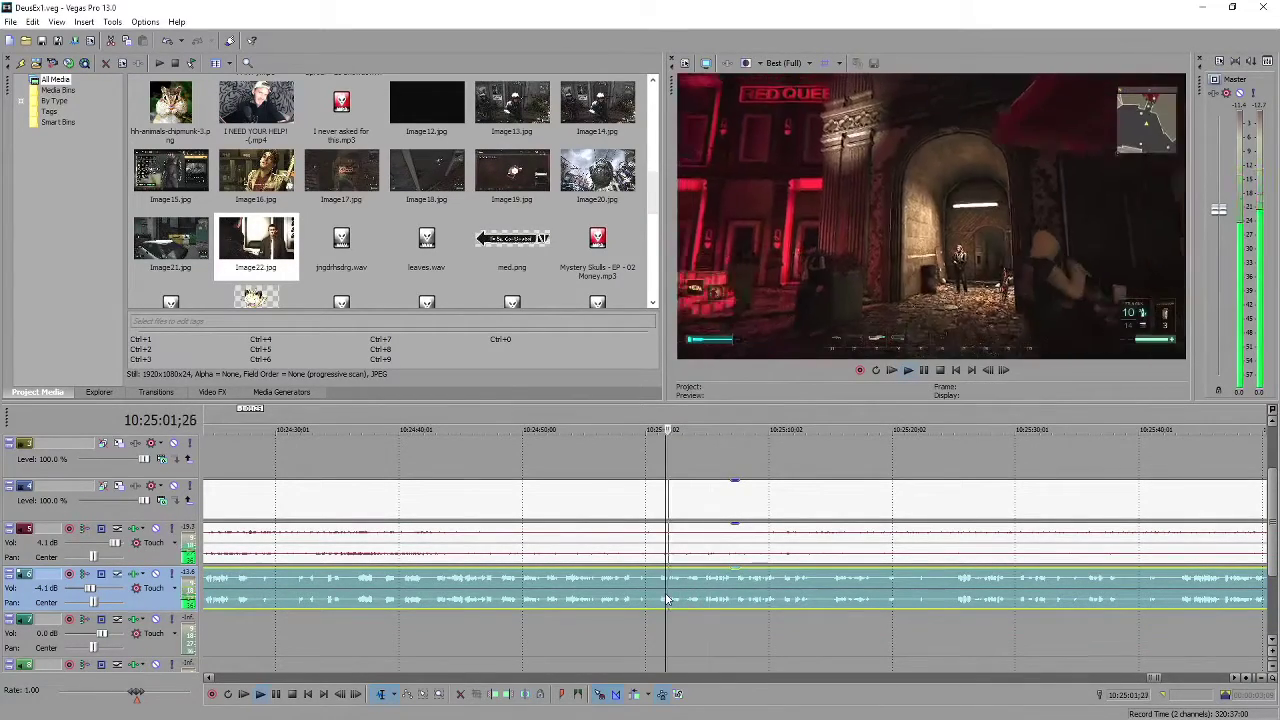
pyautogui.press('Return')
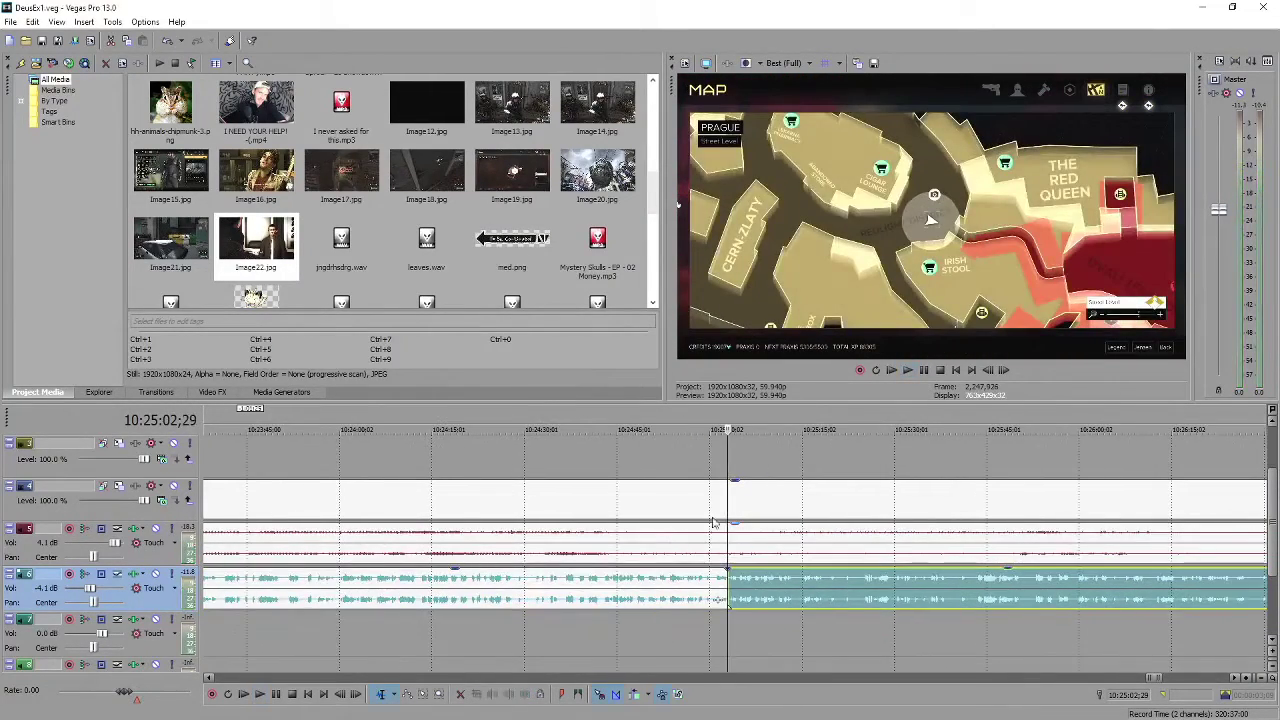
# Split the video and game audio at 10:25:02;29 as well, and trim the start of all three remaining clips to about 10:25:43
pyautogui.click(737, 505)
pyautogui.scroll(-2, 737, 505)
pyautogui.keyDown('ctrl'); pyautogui.click(782, 587); pyautogui.keyUp('ctrl')
pyautogui.press('space')
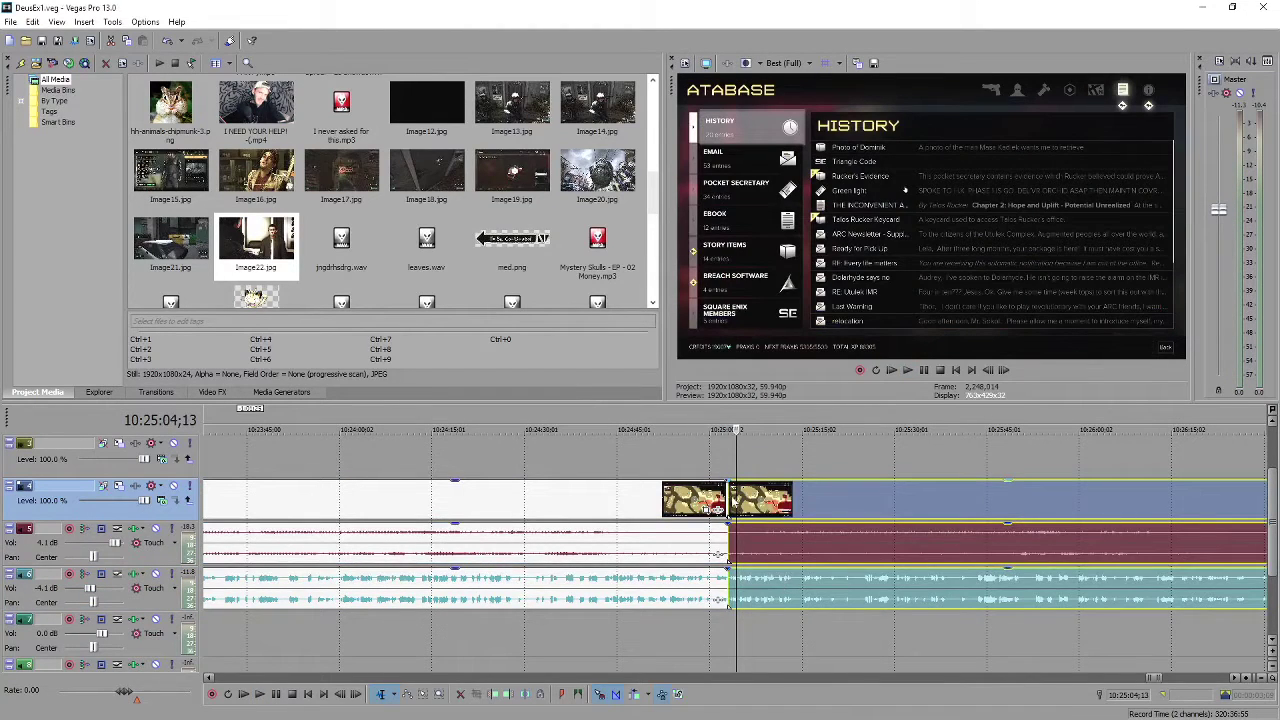
pyautogui.moveTo(734, 533); pyautogui.dragTo(977, 533)
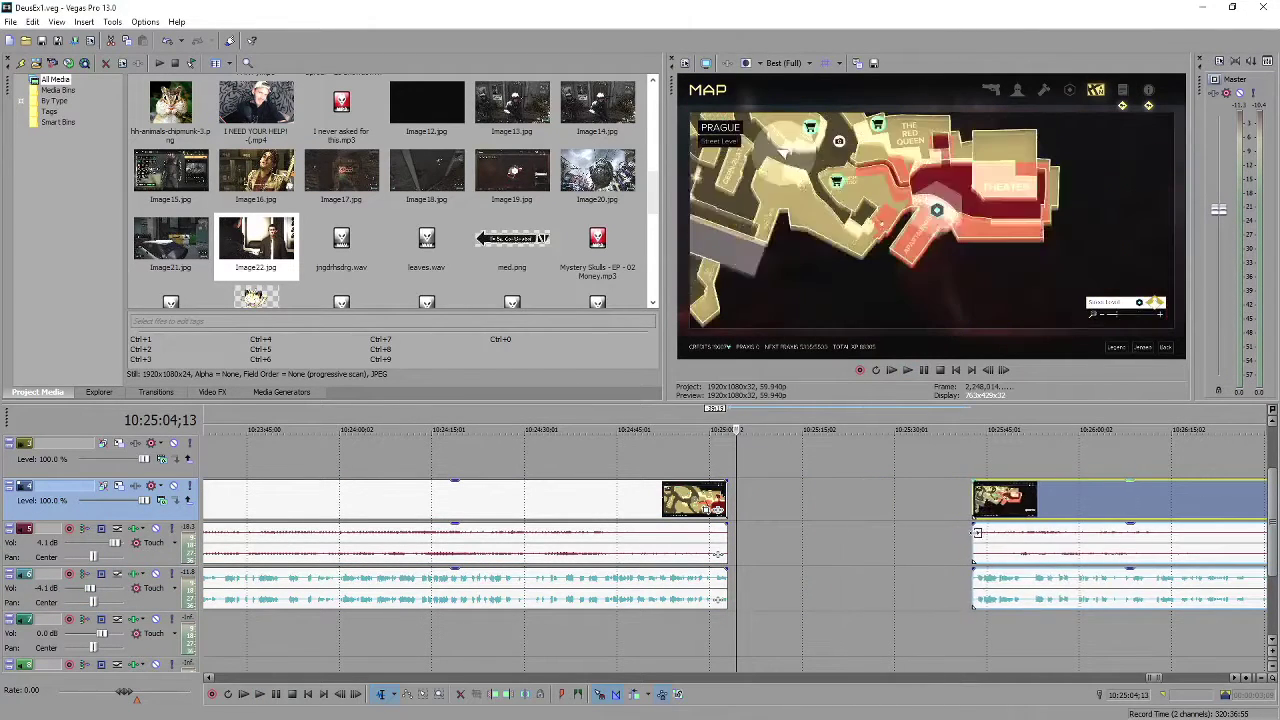
# Play the trimmed clips from about 10:25:43 to check their start, and move them back against the cut at 10:25:02;29
pyautogui.click(977, 533)
pyautogui.press('space')
pyautogui.scroll(2, 979, 533)
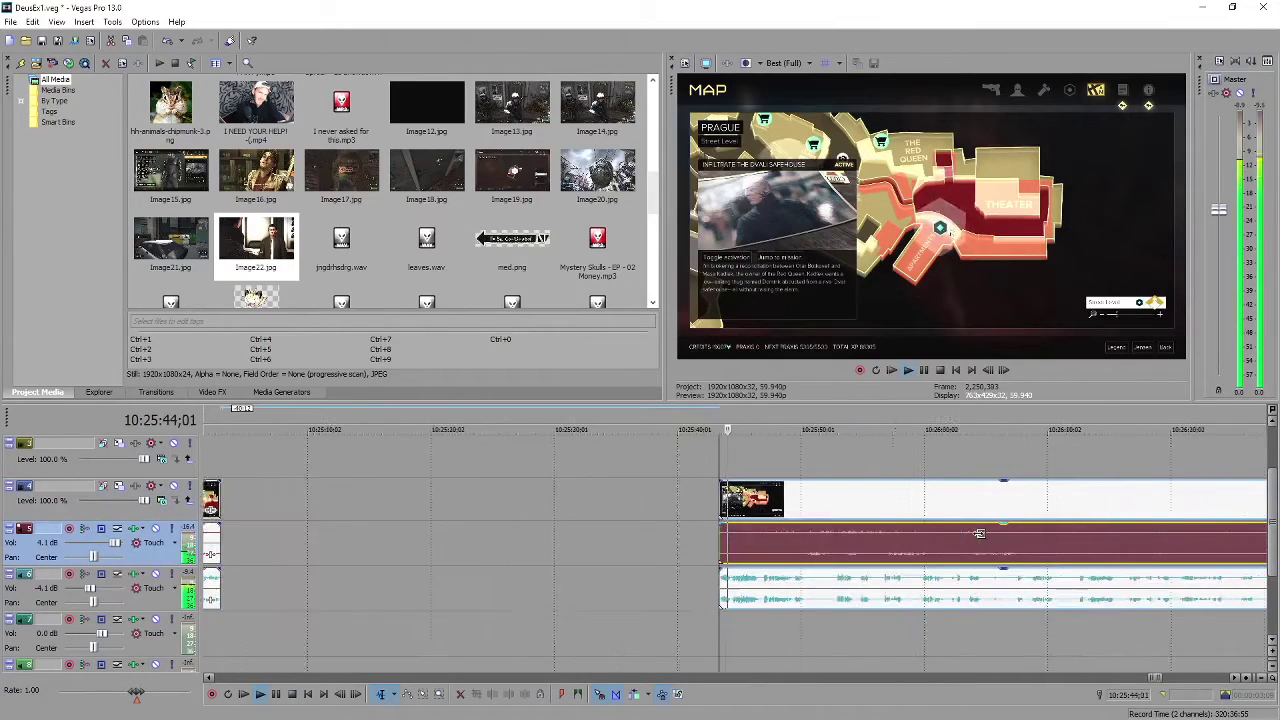
pyautogui.scroll(-2, 979, 533)
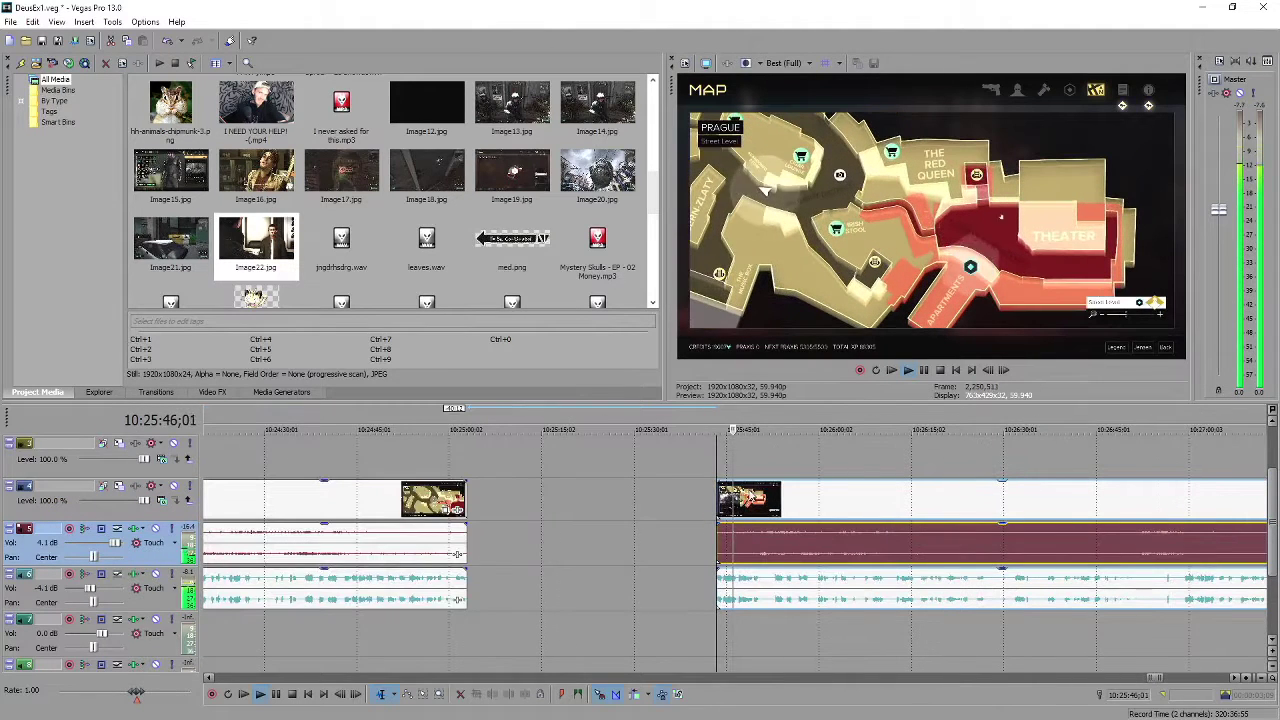
pyautogui.press('space')
pyautogui.moveTo(733, 507); pyautogui.dragTo(470, 507)
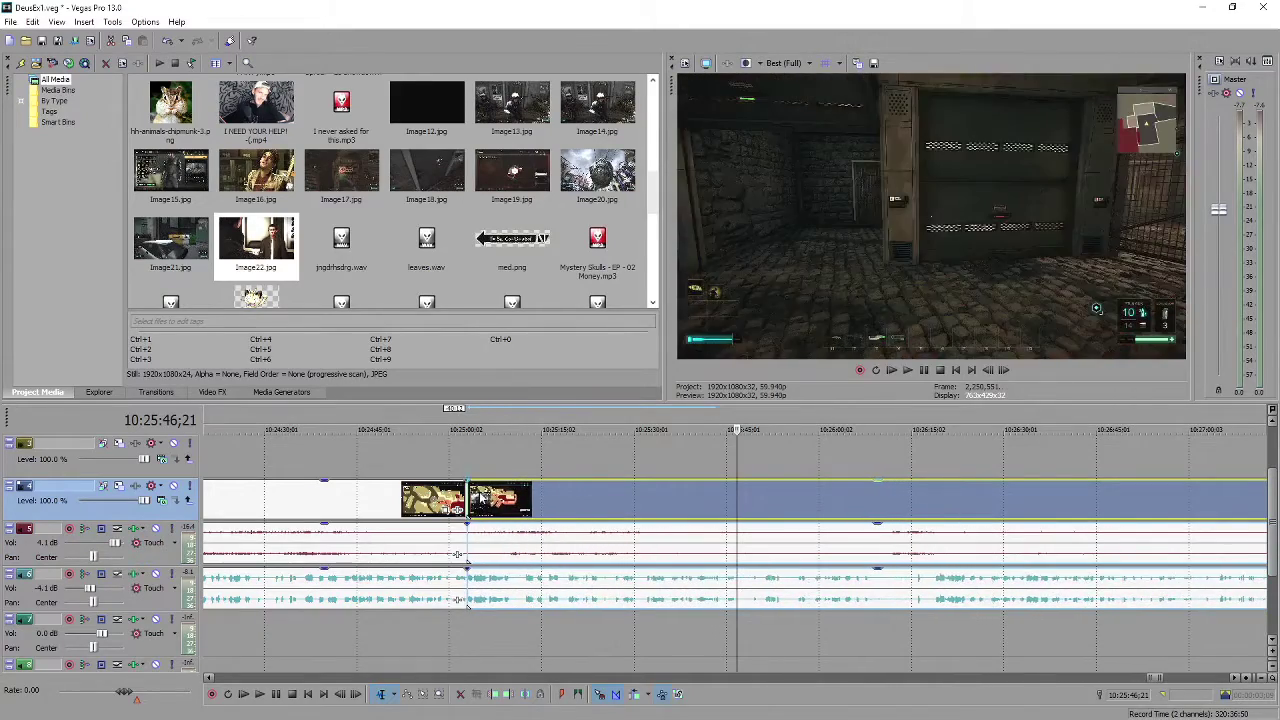
# Play across the join at 10:25:02;29 and overlap the following video and audio clips slightly onto the preceding ones to form a short crossfade
pyautogui.click(466, 505)
pyautogui.scroll(3, 466, 505)
pyautogui.press('space')
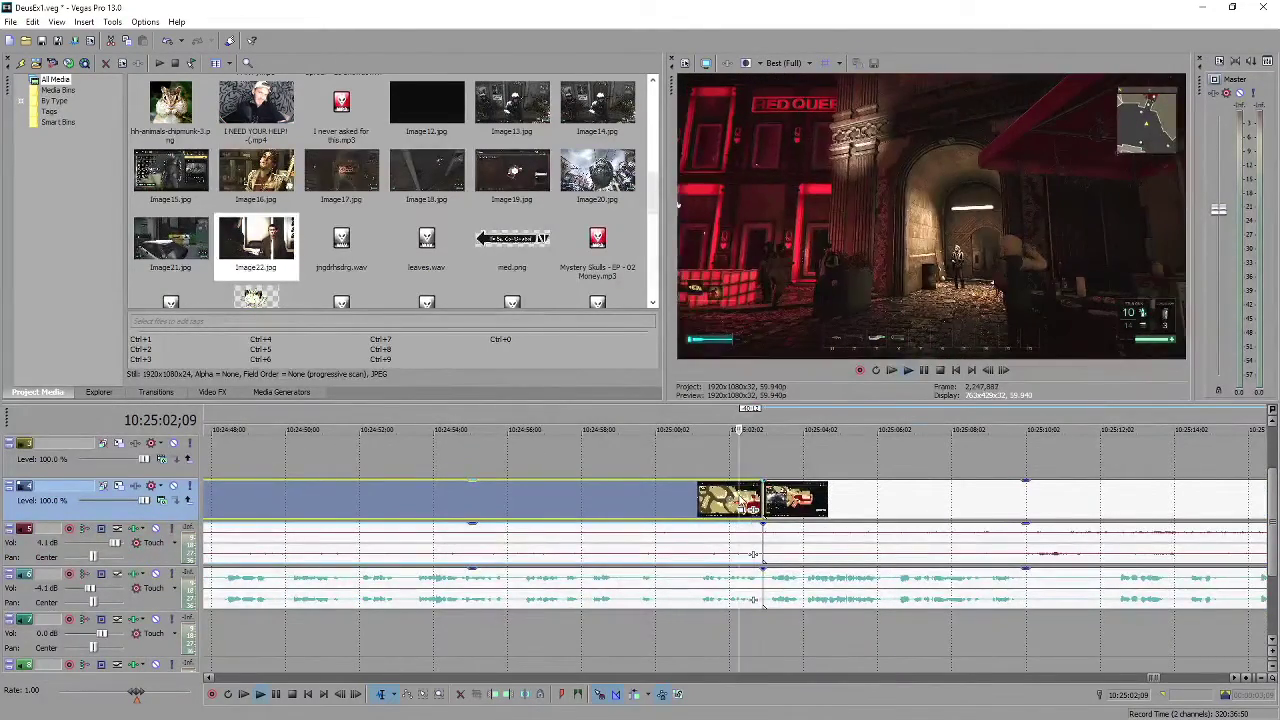
pyautogui.press('space')
pyautogui.scroll(3, 787, 530)
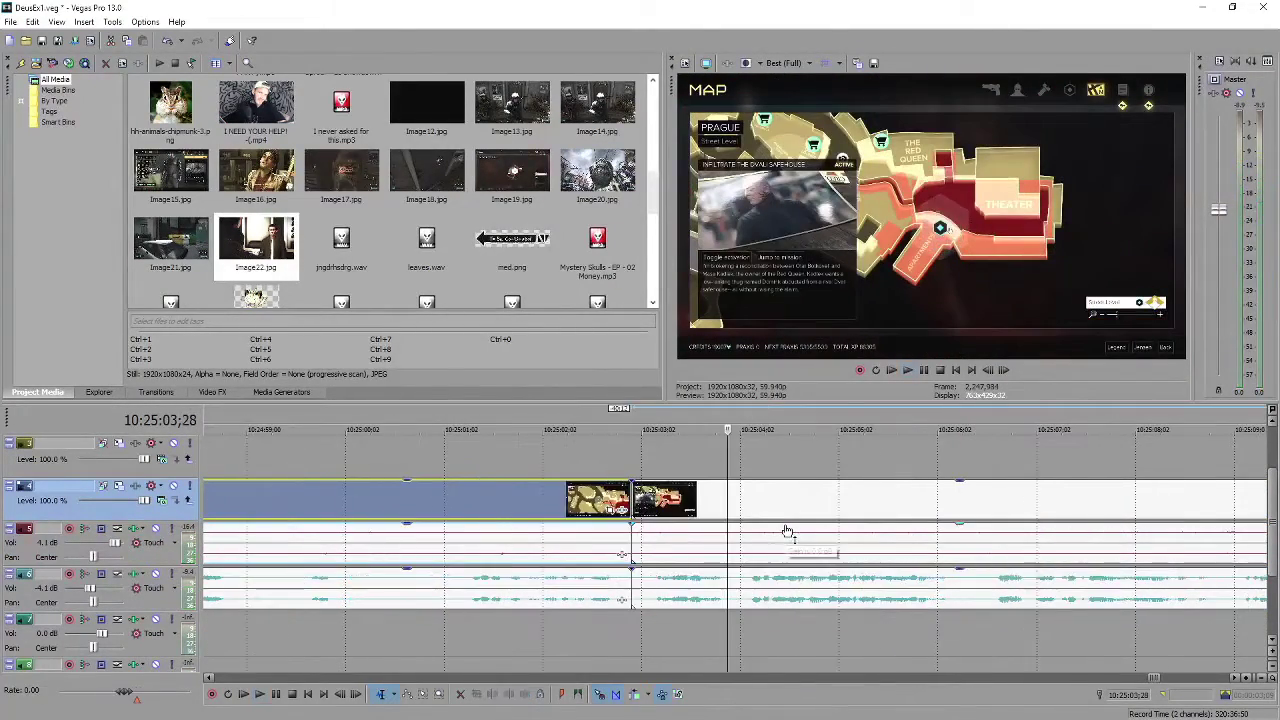
pyautogui.moveTo(688, 510); pyautogui.dragTo(662, 510)
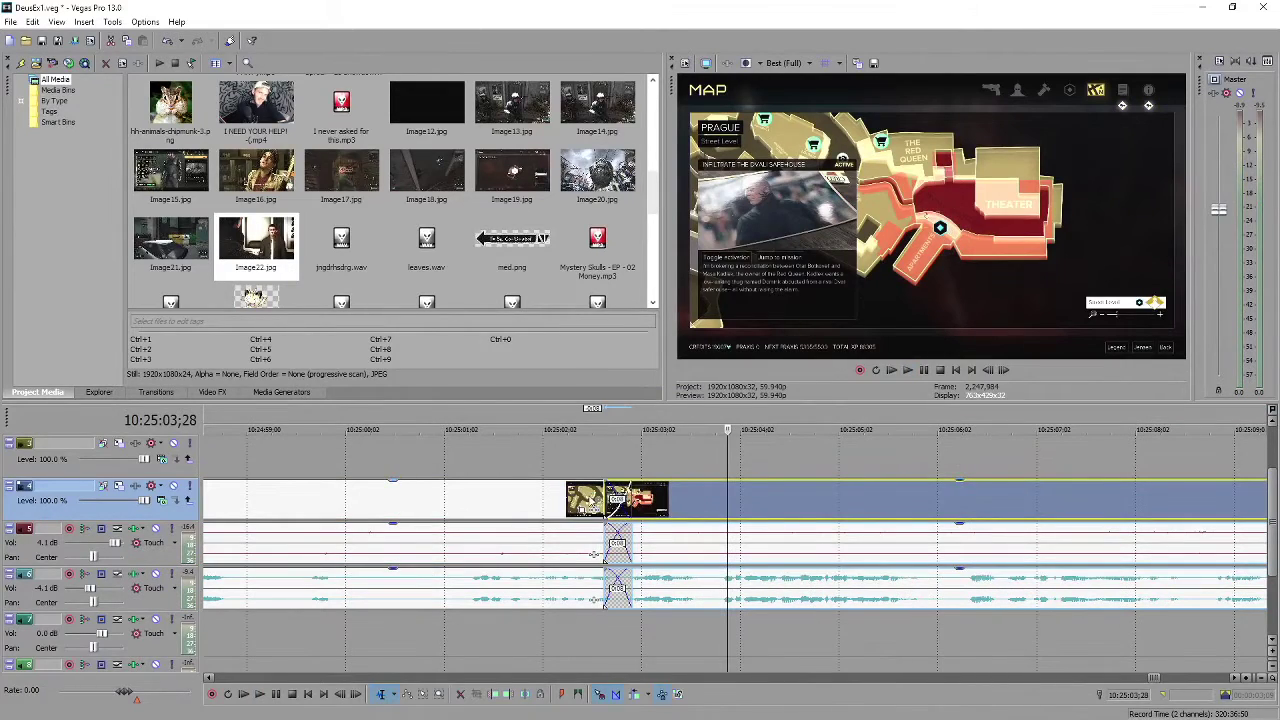
# Play back the new crossfade from just before 10:25:02;16 to about 10:25:05 to check the transition
pyautogui.click(594, 460)
pyautogui.press('space')
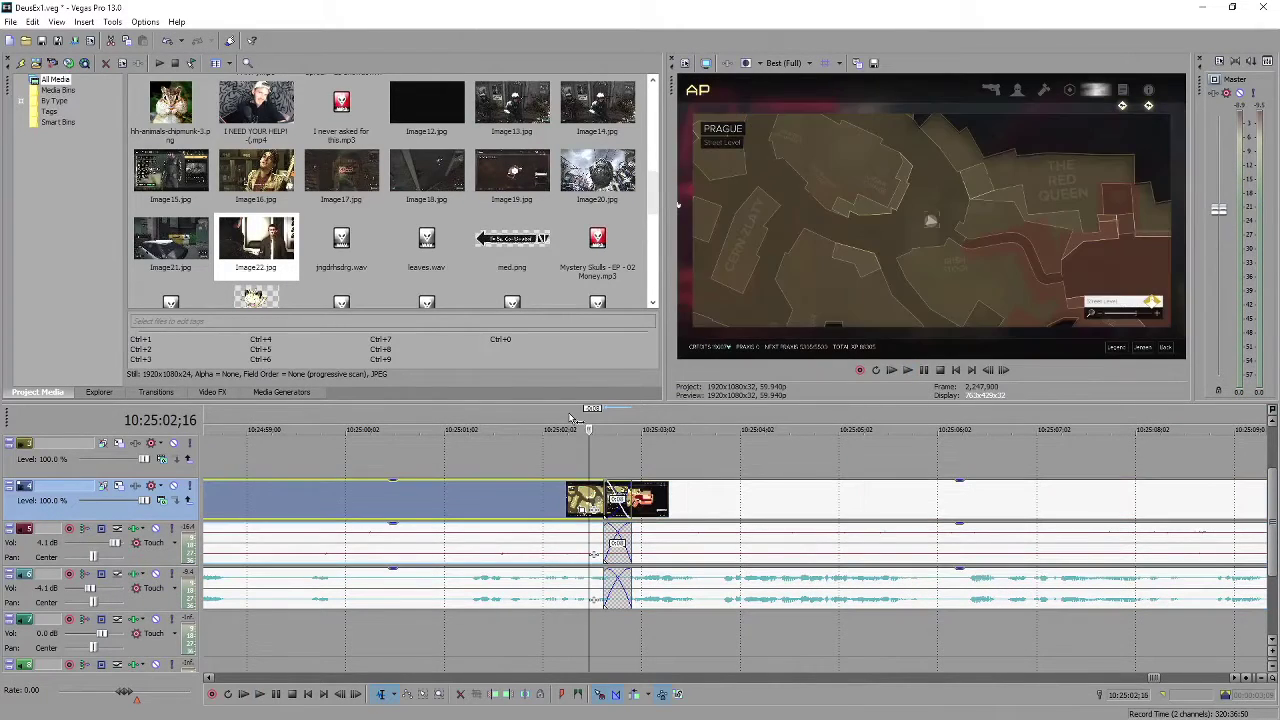
pyautogui.click(572, 460)
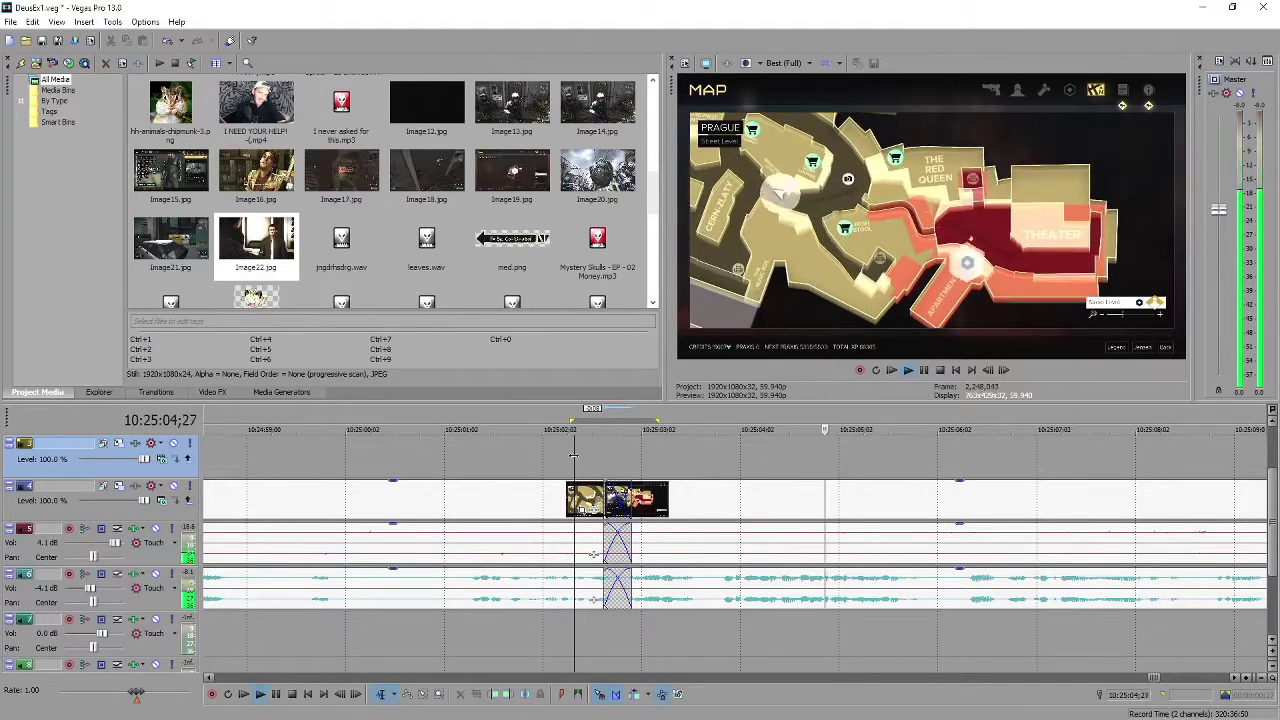
pyautogui.press('space')
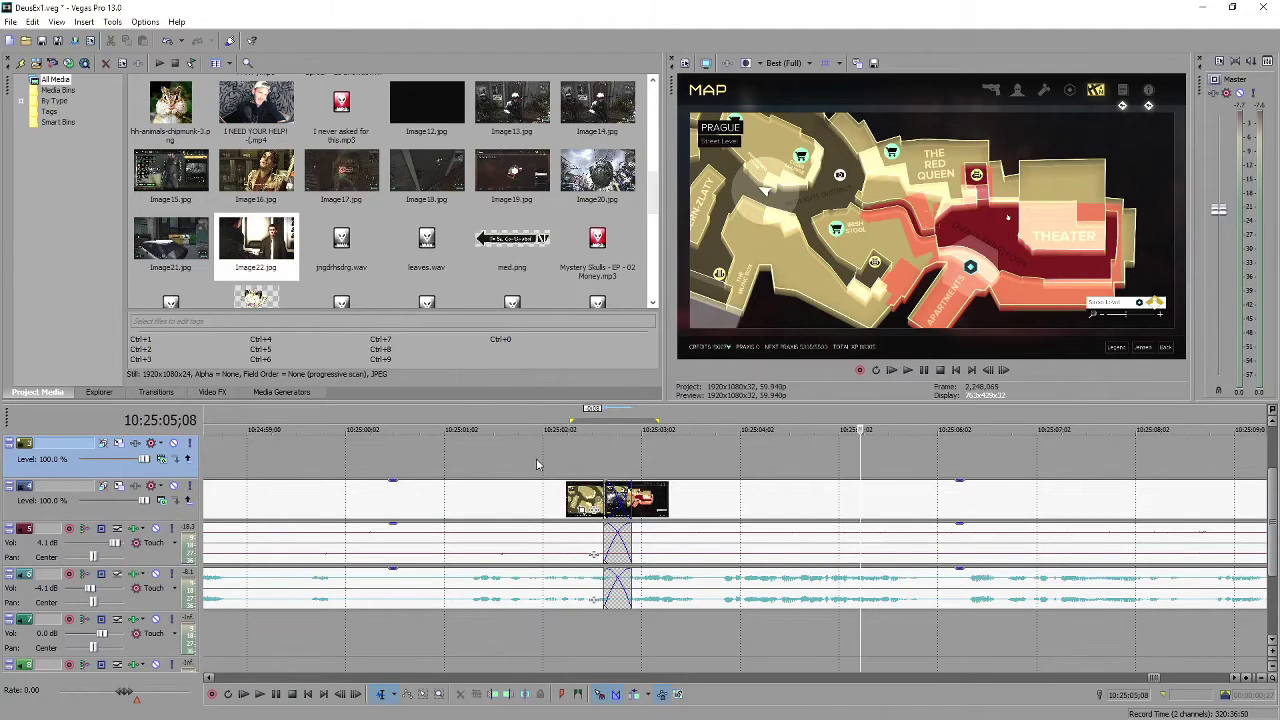
pyautogui.scroll(-5, 720, 595)
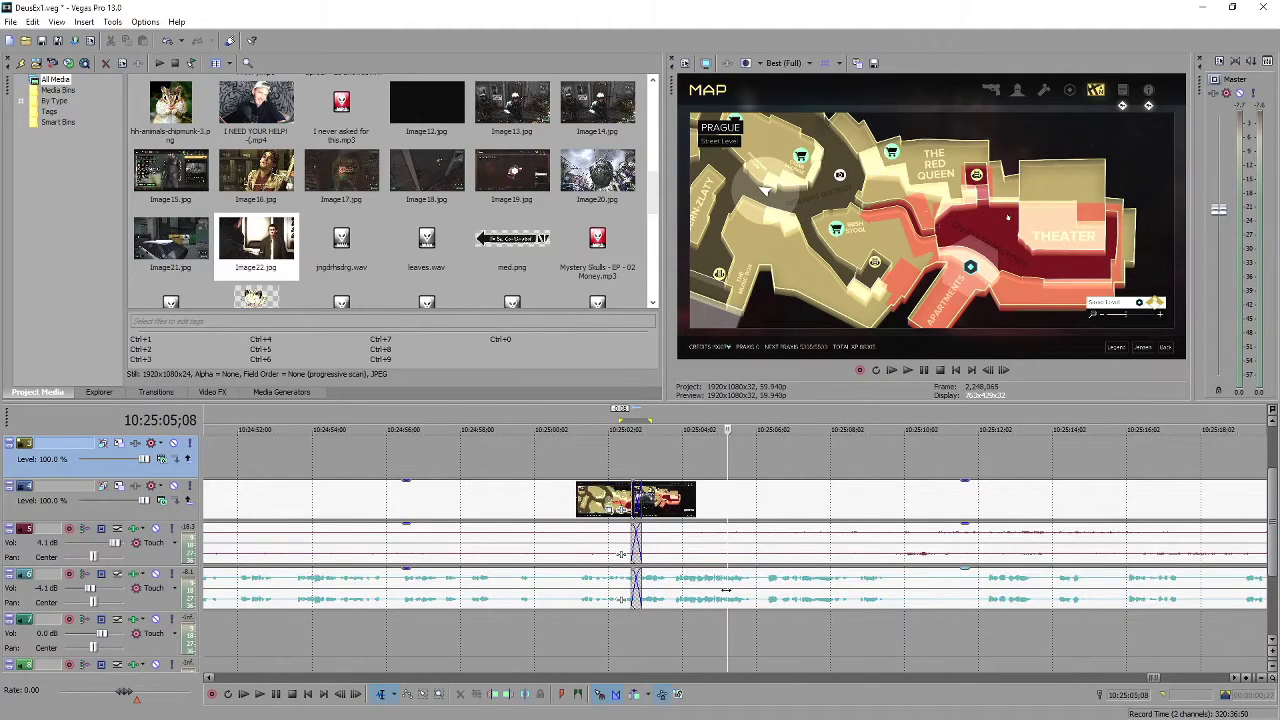
# Review the footage and voice audio from 10:25:05;04 to 10:26:05;11 for stretches to cut
pyautogui.click(724, 589)
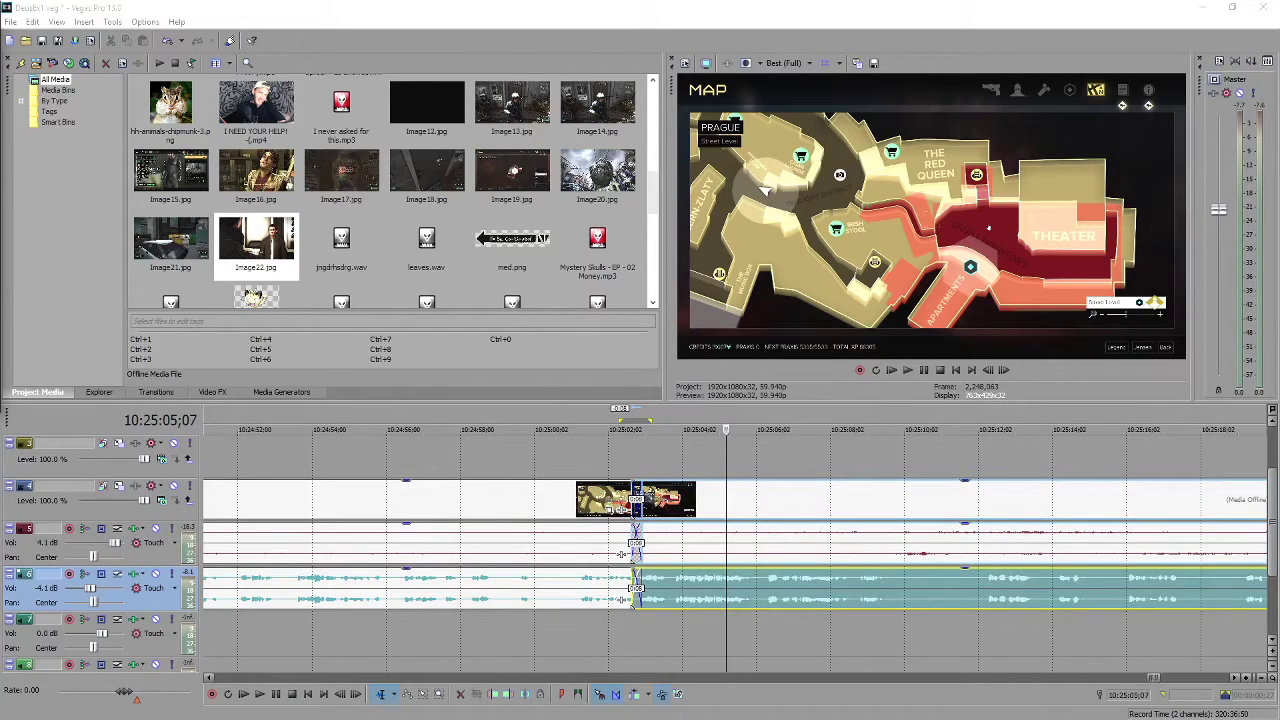
pyautogui.scroll(5, 771, 600)
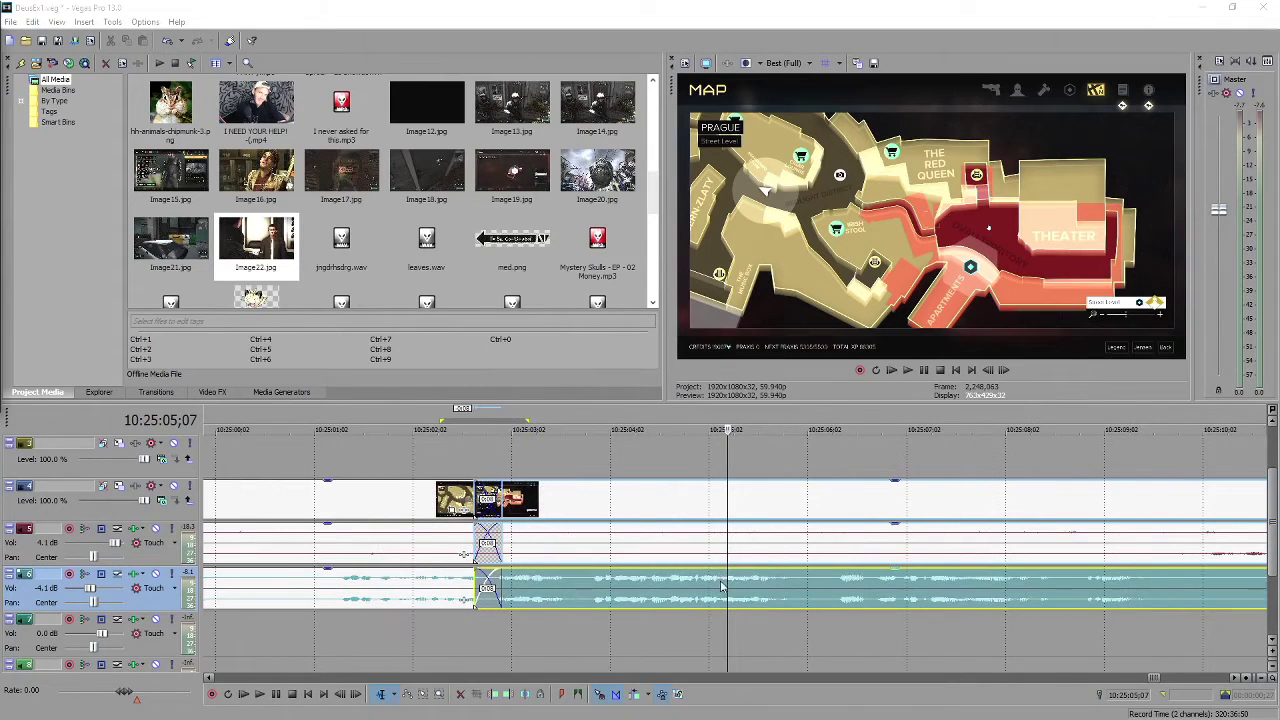
pyautogui.click(716, 583)
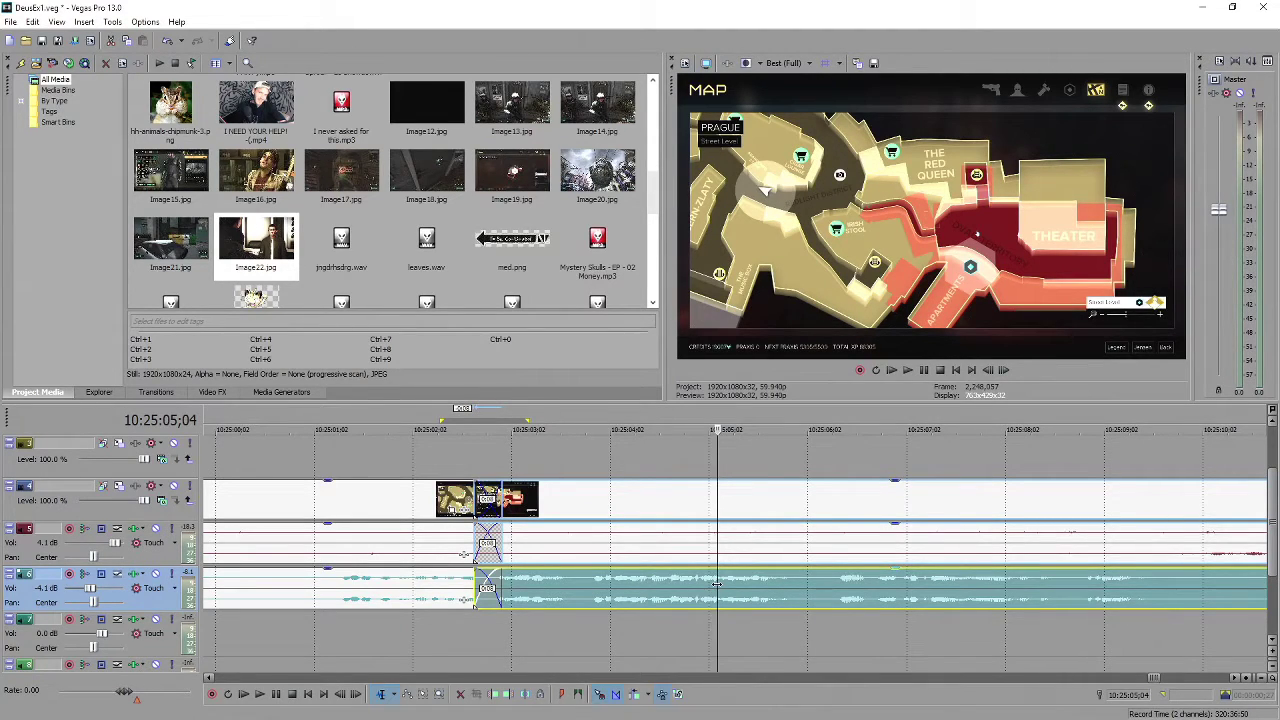
pyautogui.press('space')
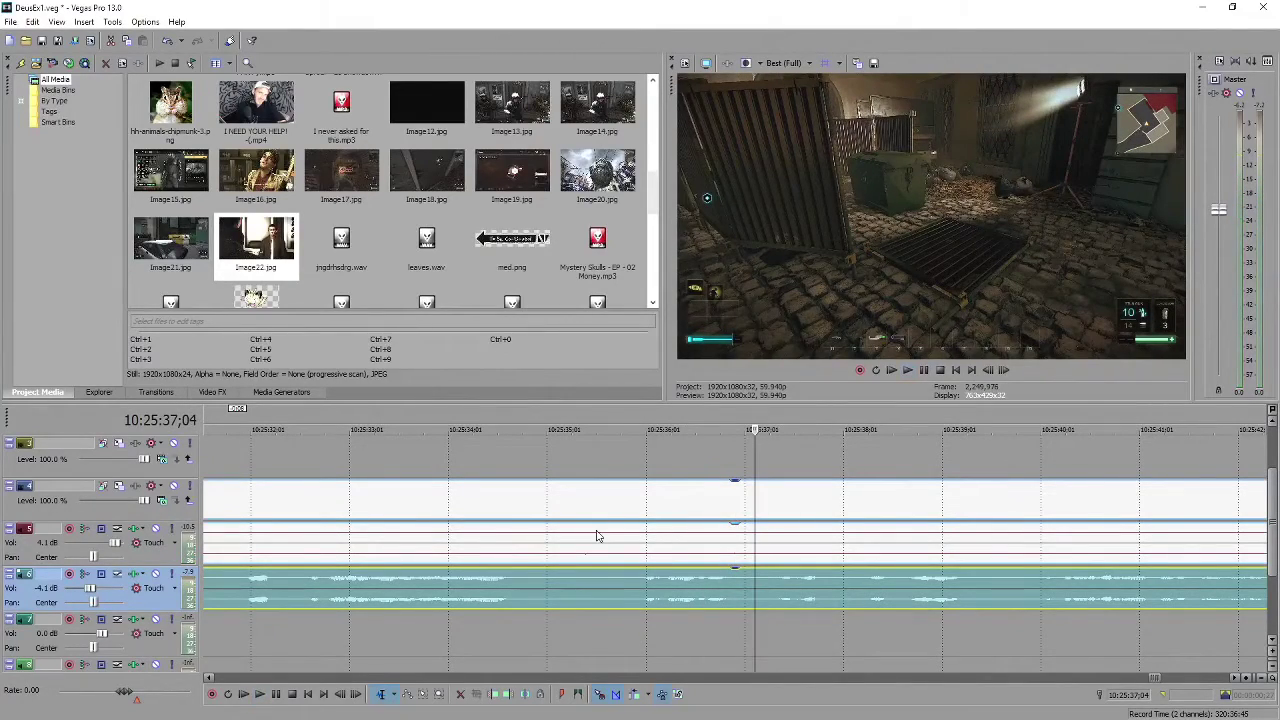
pyautogui.press('space')
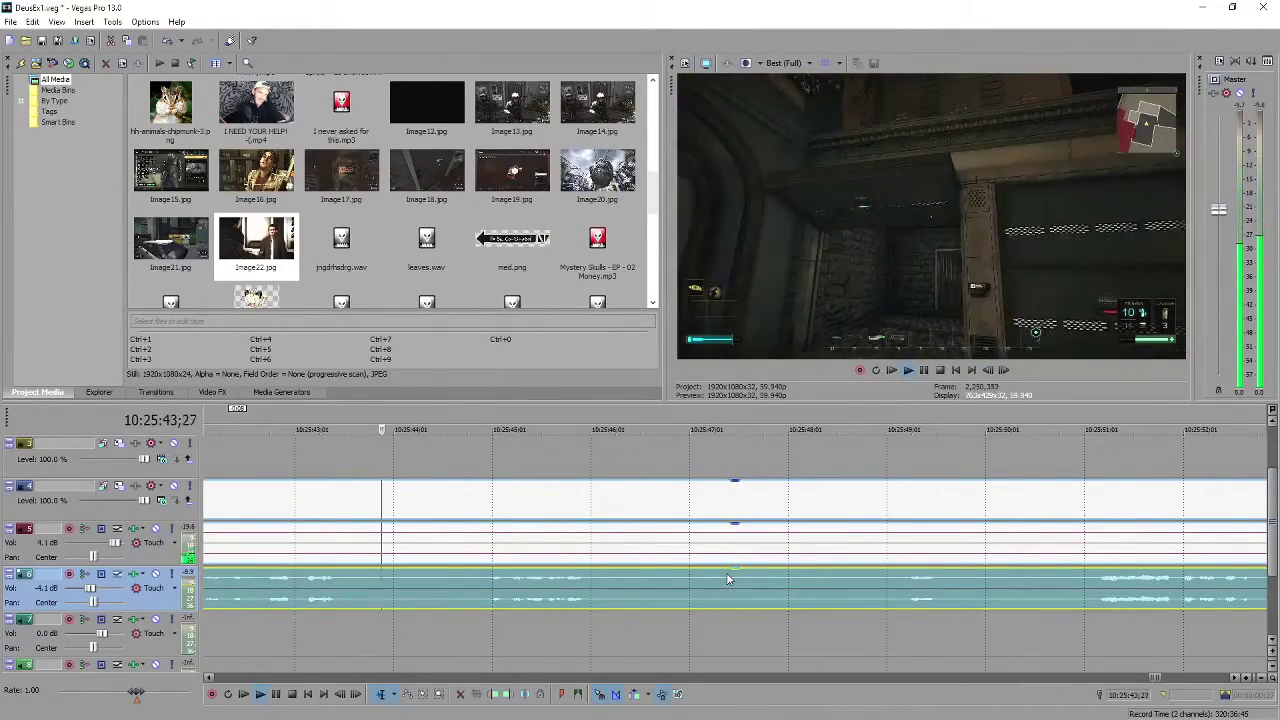
pyautogui.press('Return')
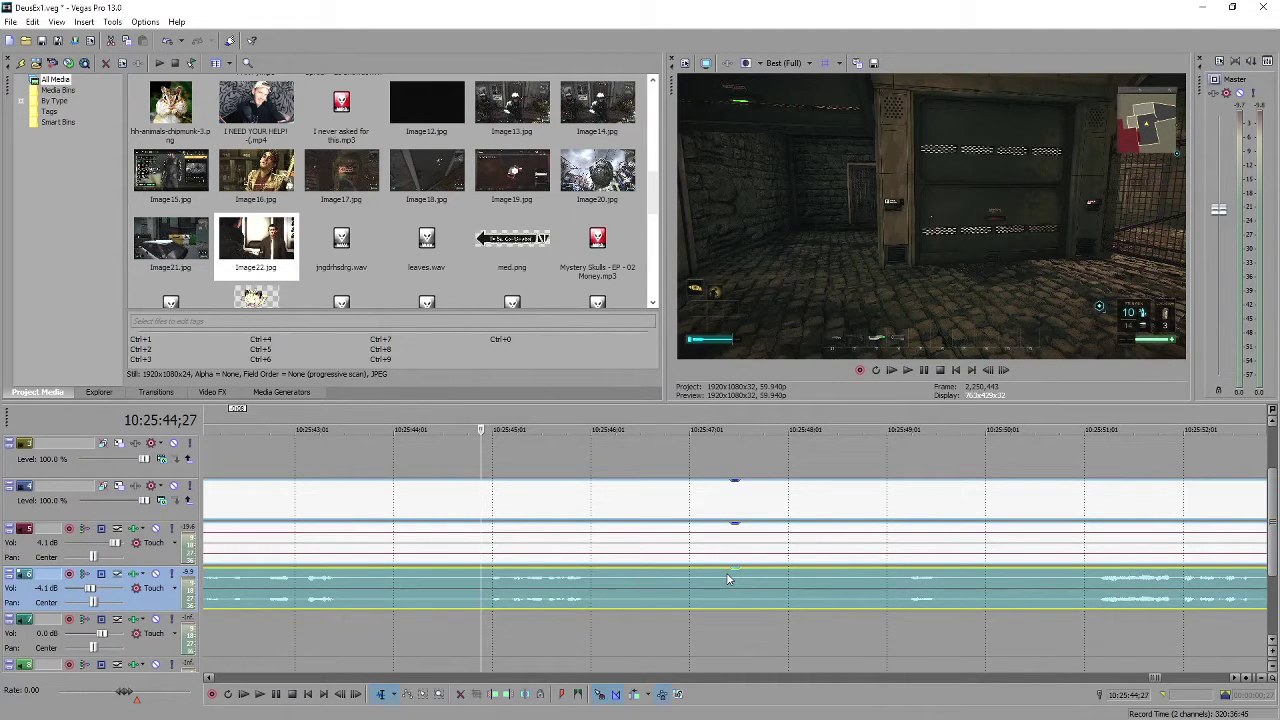
pyautogui.press('space')
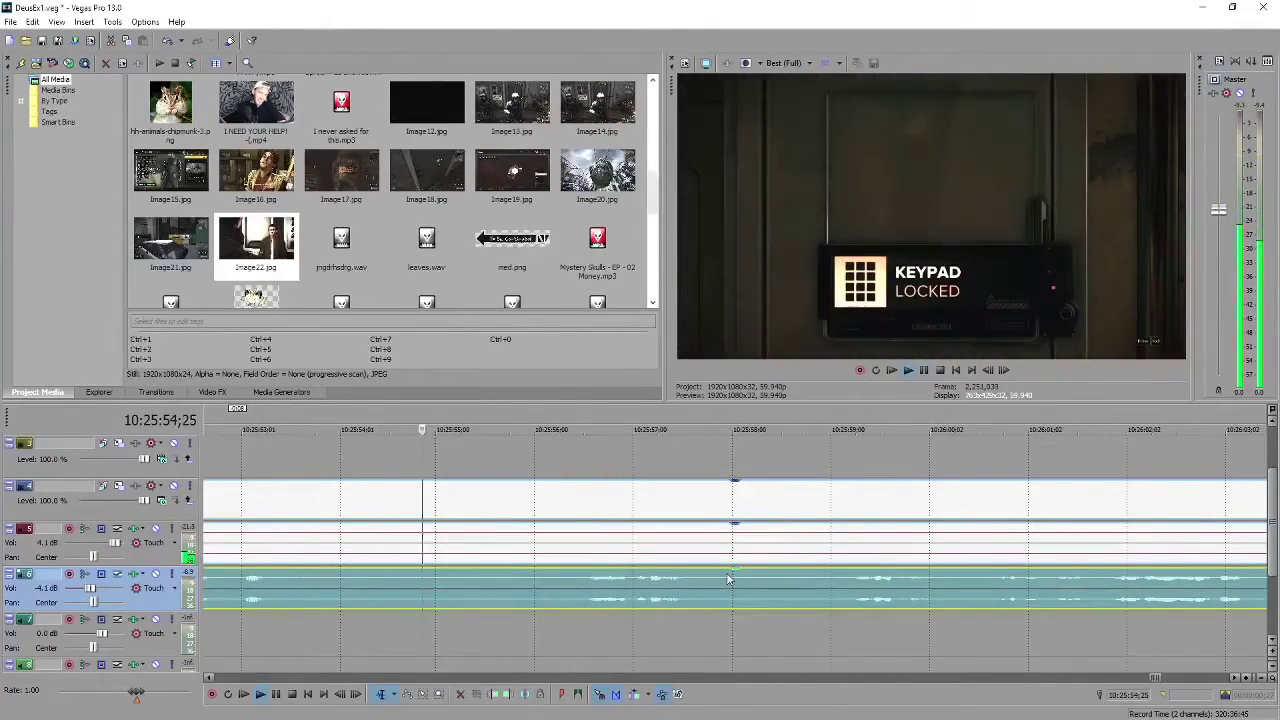
pyautogui.scroll(-3, 799, 593)
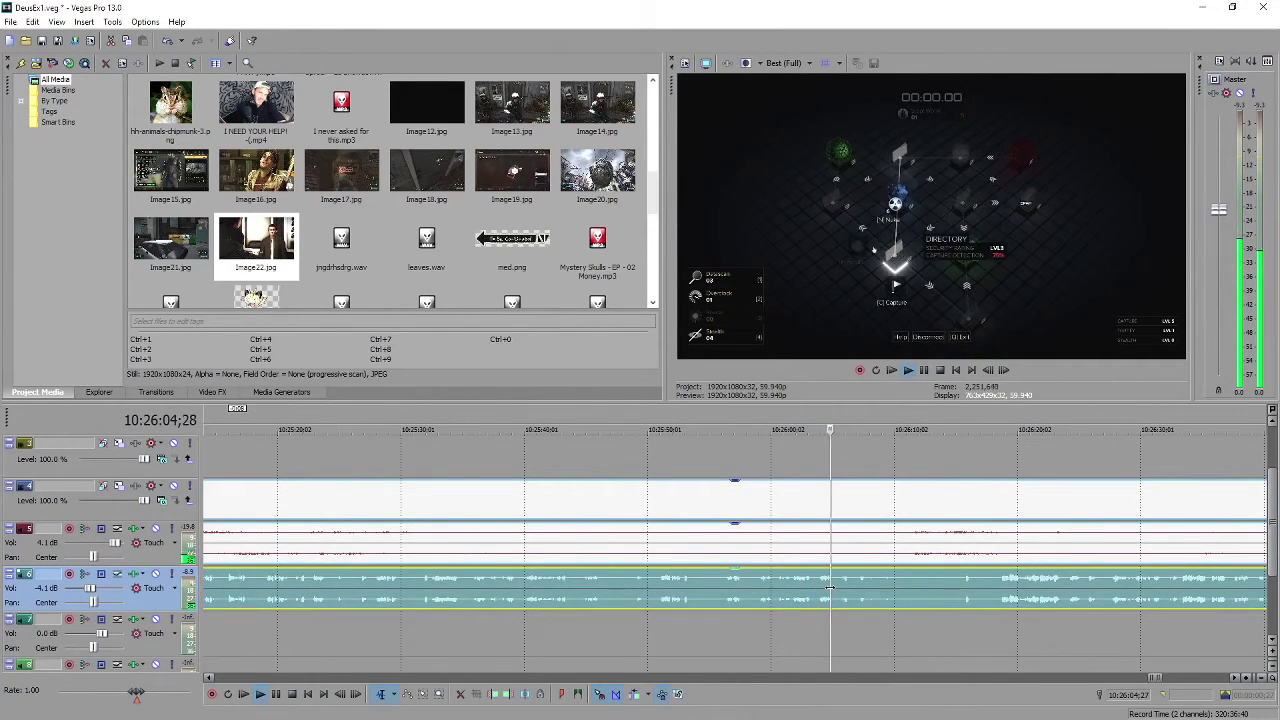
pyautogui.press('space')
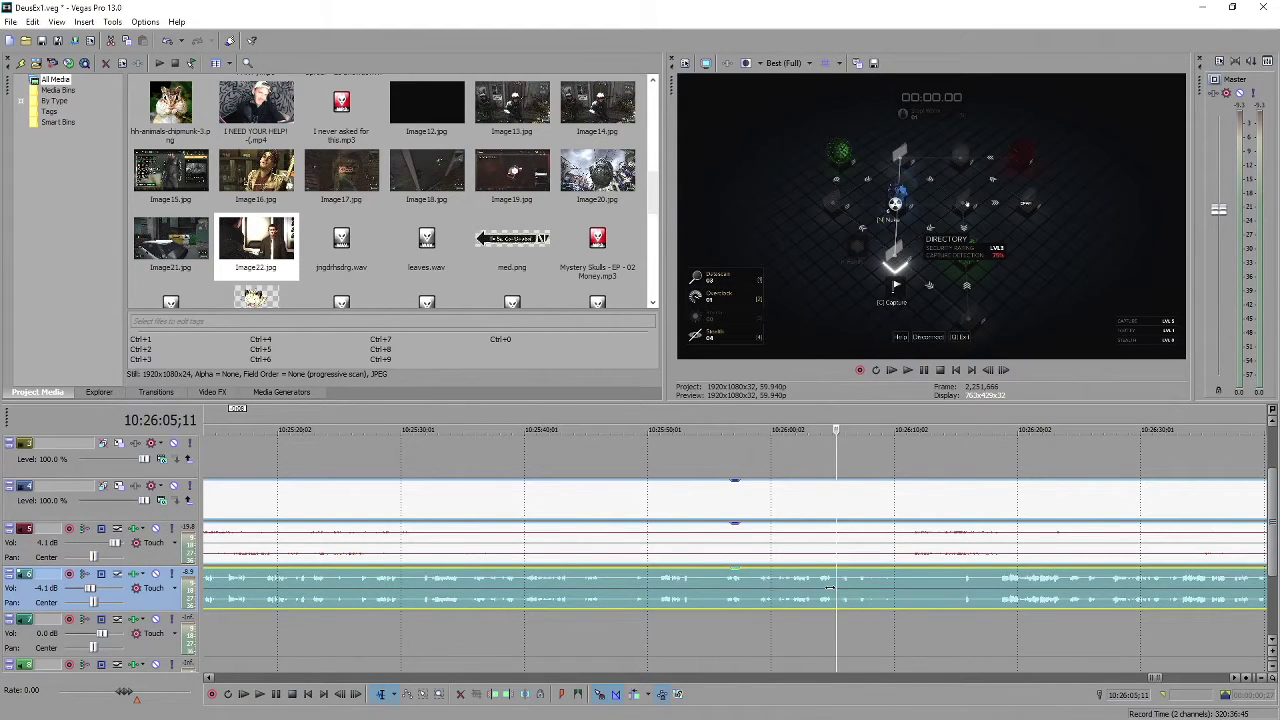
# Continue reviewing the hacking sequence and following footage from 10:26:05;11 to 10:26:37;14
pyautogui.scroll(-3, 829, 589)
pyautogui.scroll(4, 938, 578)
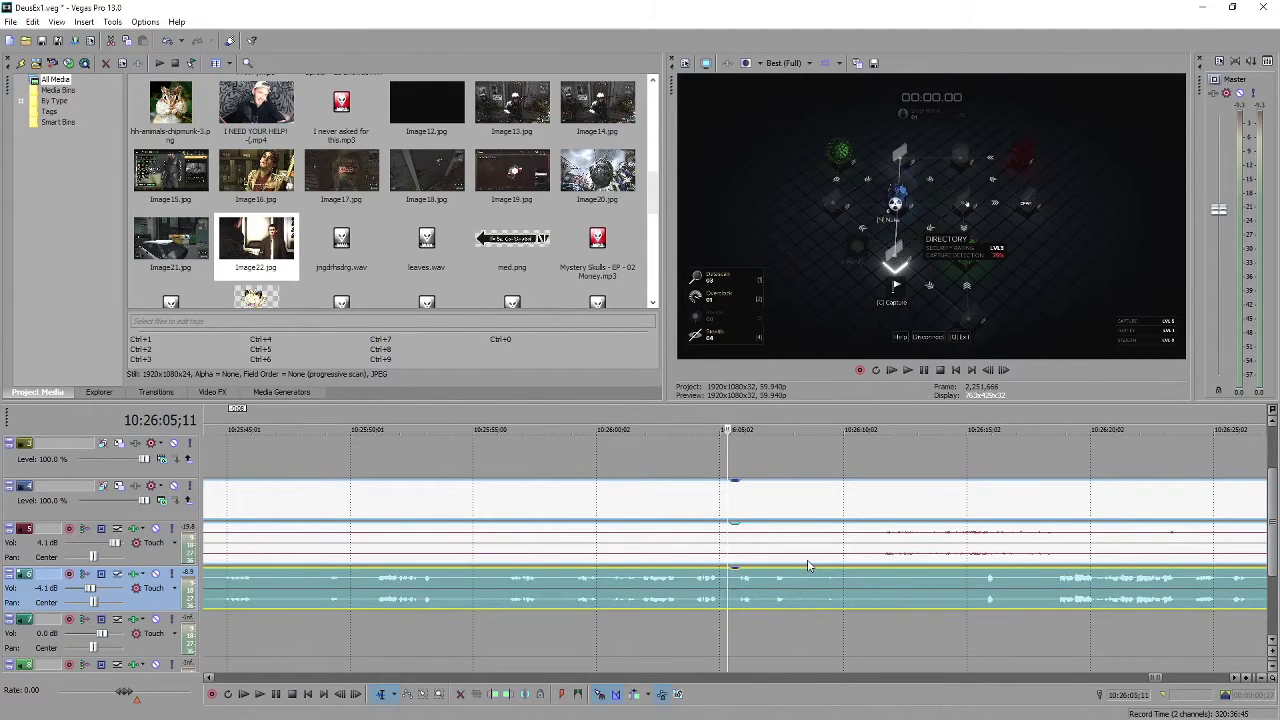
pyautogui.press('space')
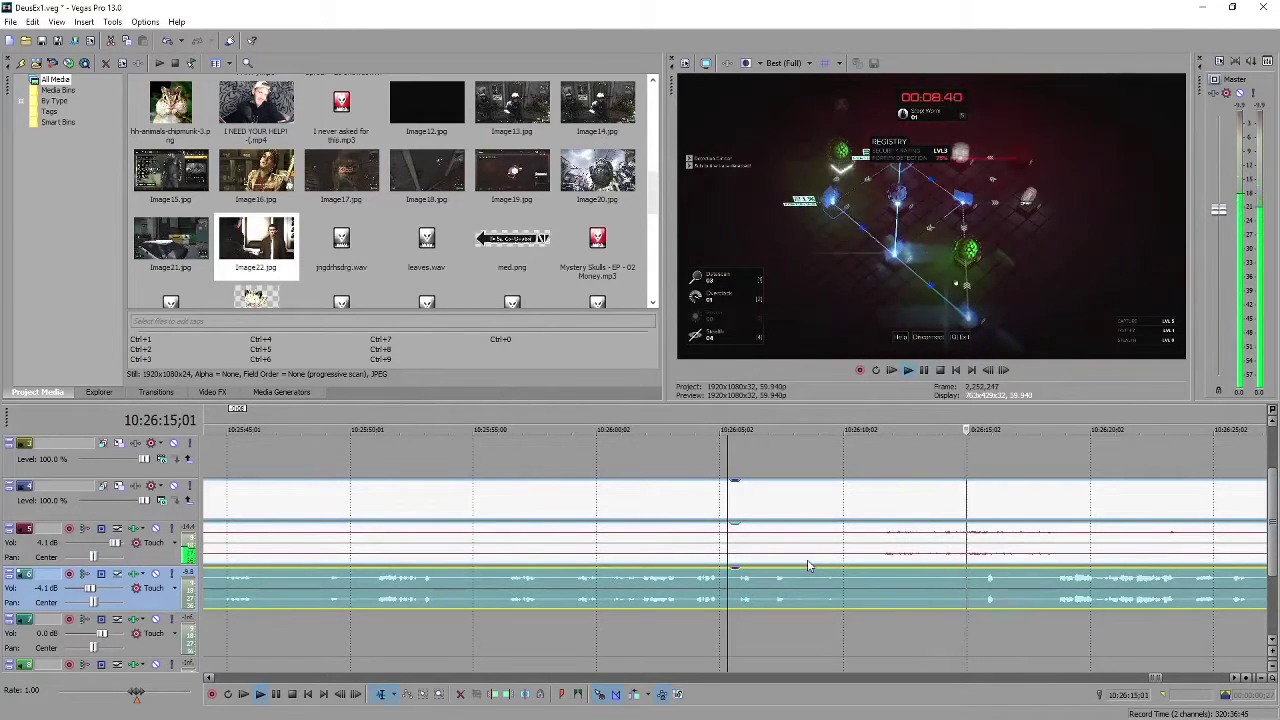
pyautogui.press('space')
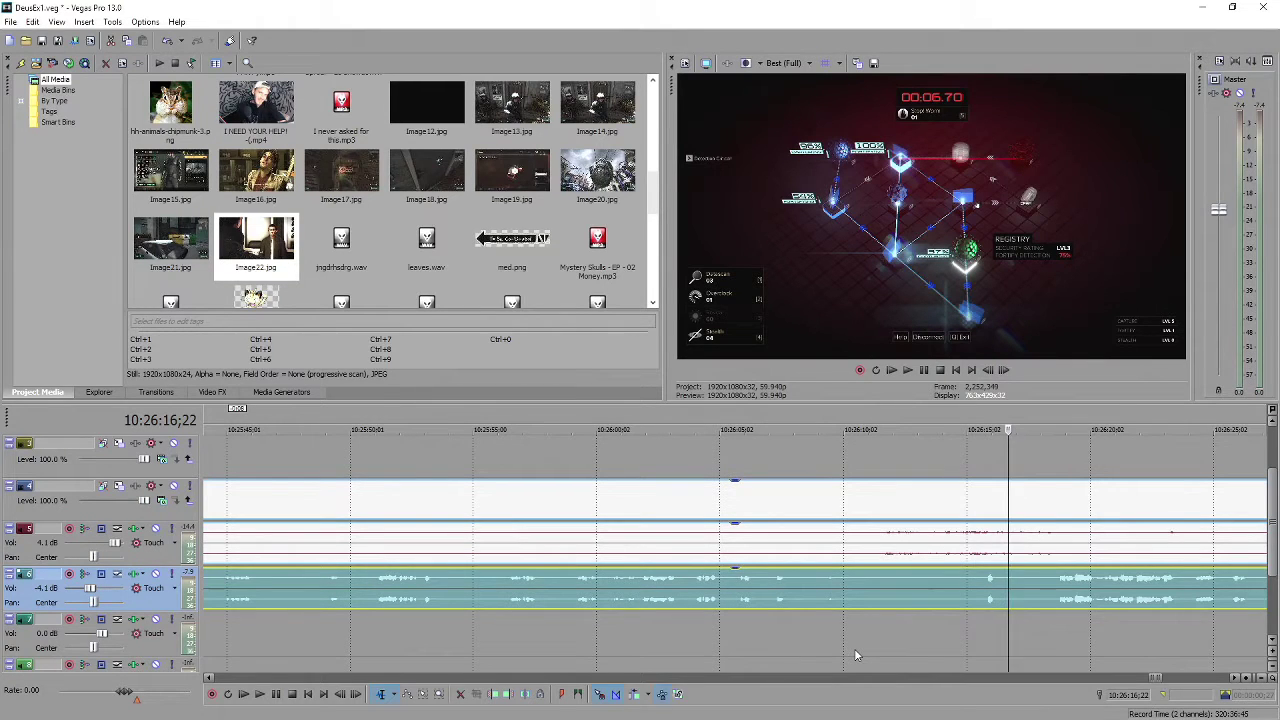
pyautogui.press('space')
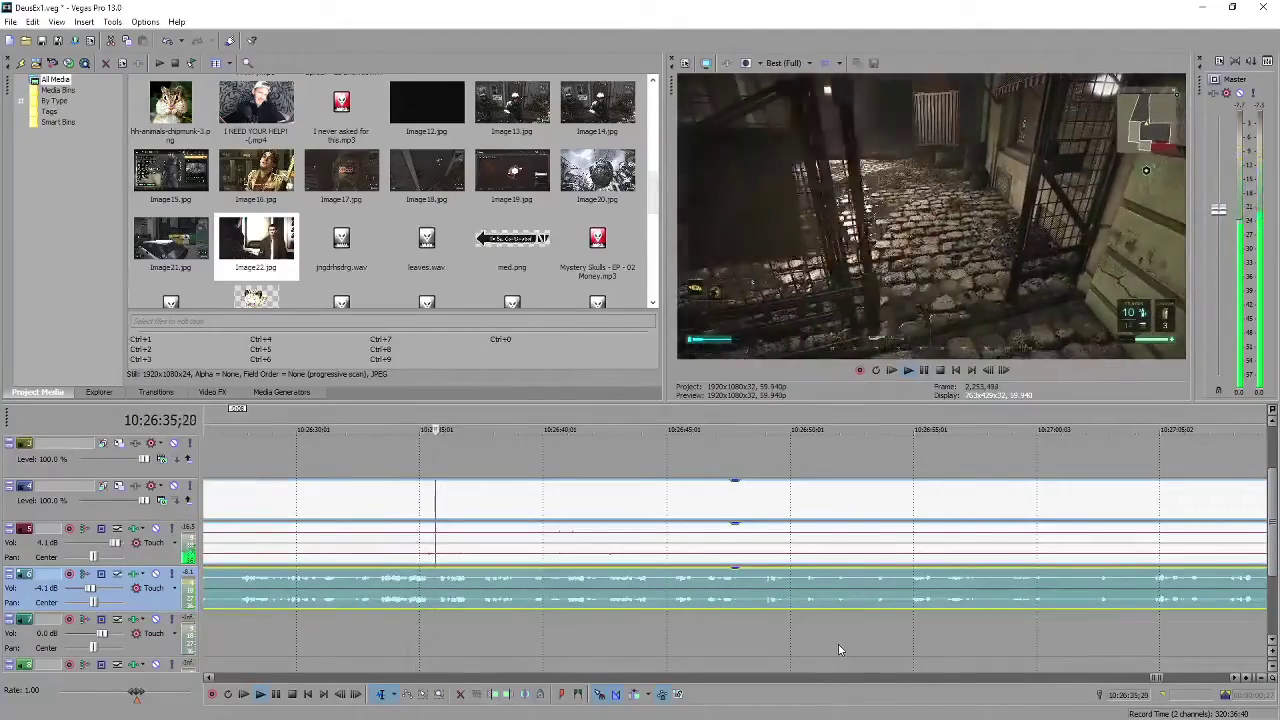
pyautogui.press('Return')
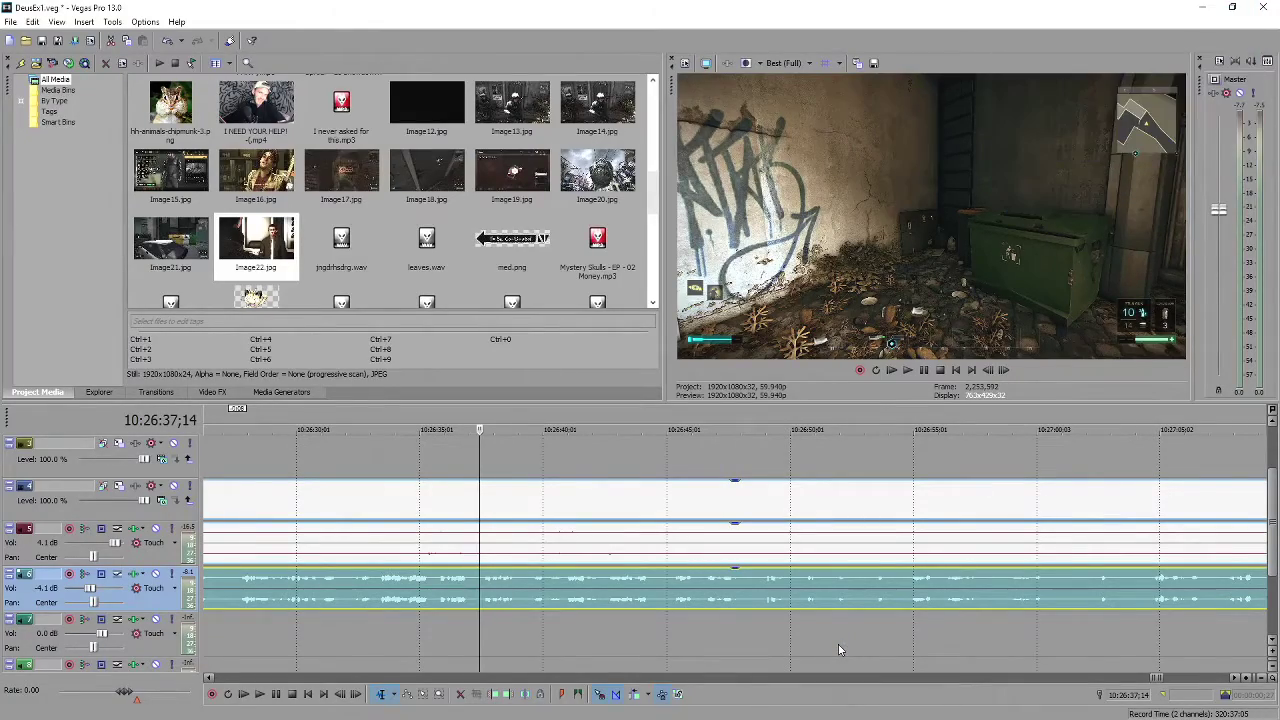
# Review the footage and voice audio from 10:26:37;14 to about 10:27:17, skipping ahead and replaying where needed
pyautogui.press('space')
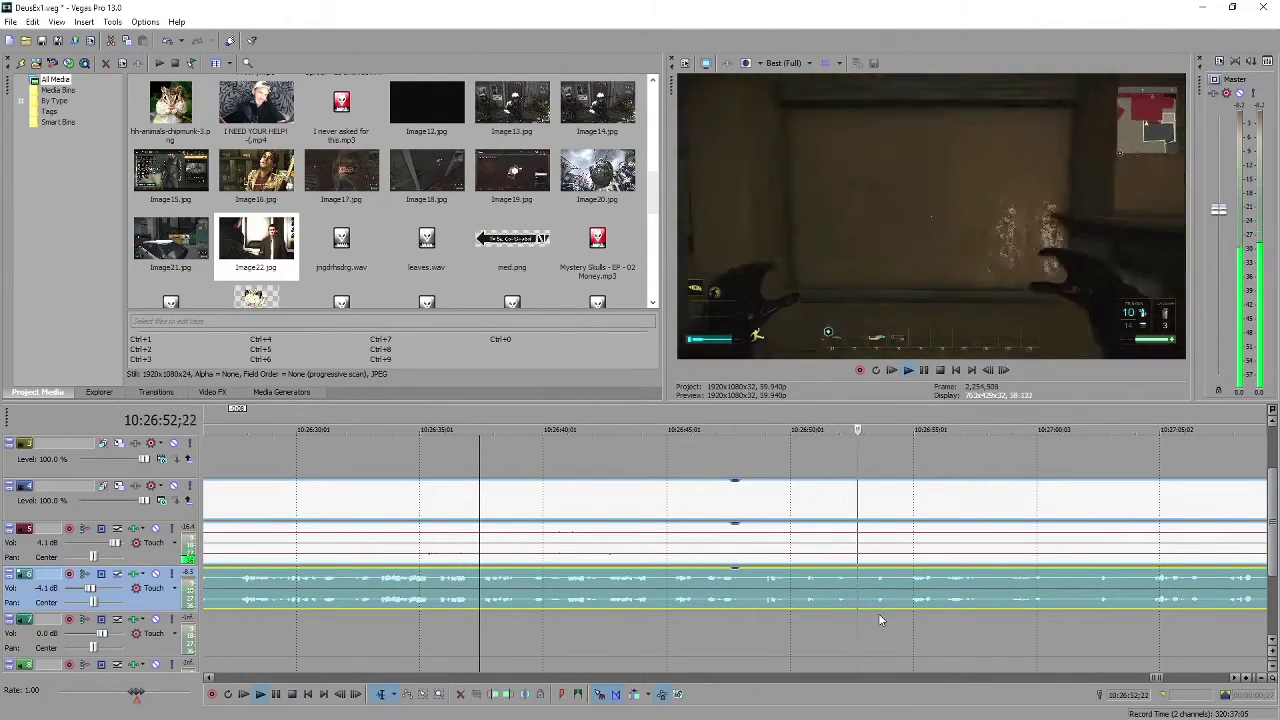
pyautogui.click(880, 620)
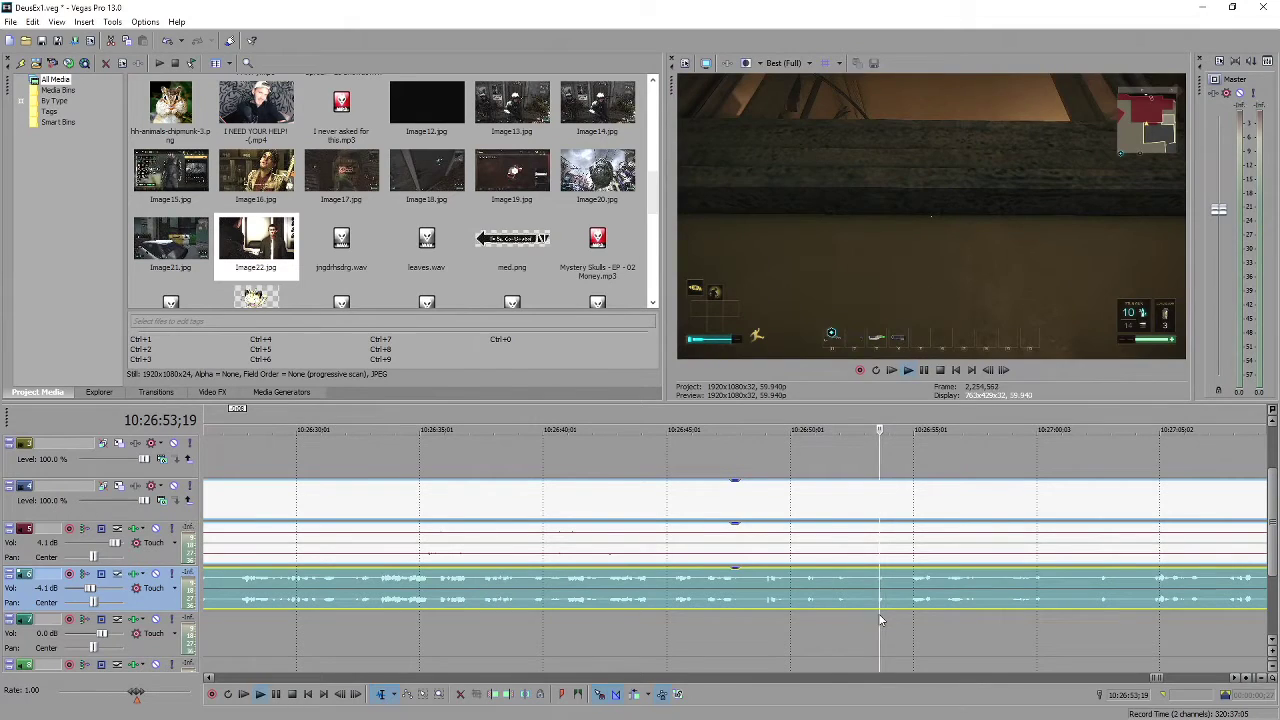
pyautogui.press('space')
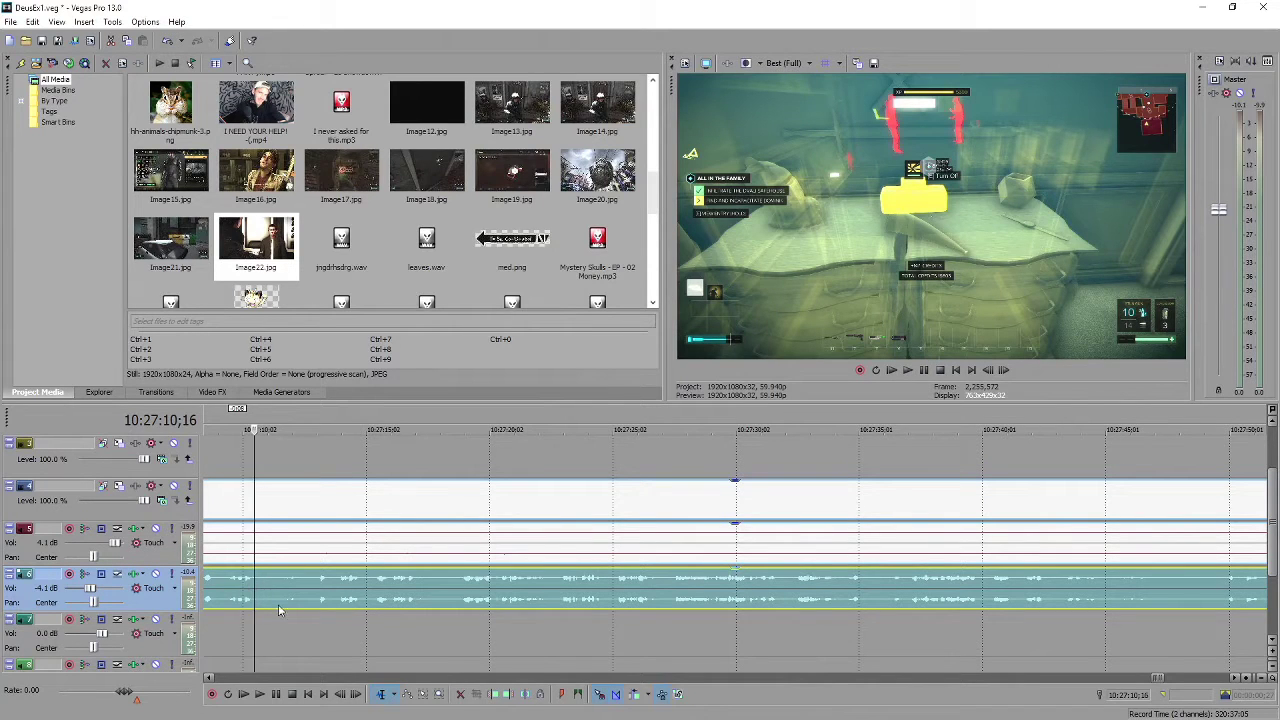
pyautogui.click(225, 586)
pyautogui.press('space')
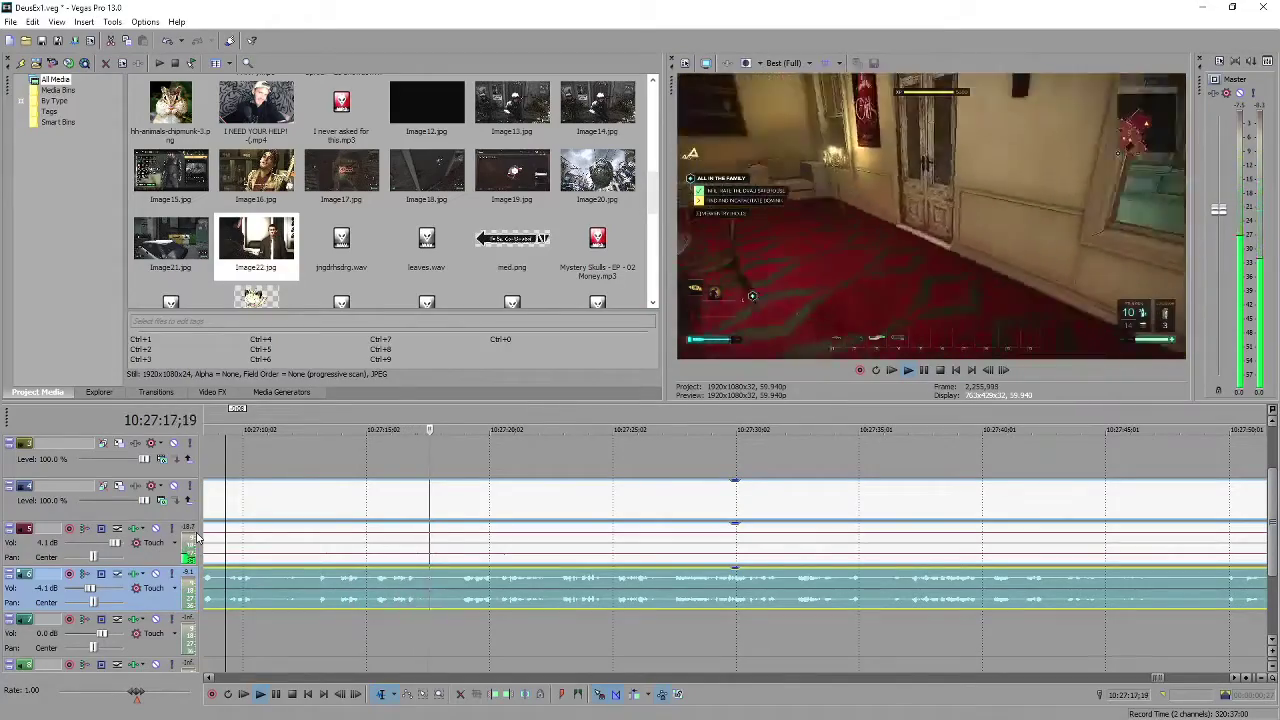
# Split the video and both audio tracks at 10:27:34;06 and trim the start of the remaining clips to about 10:28:29
pyautogui.scroll(-5, 765, 605)
pyautogui.scroll(-6, 765, 605)
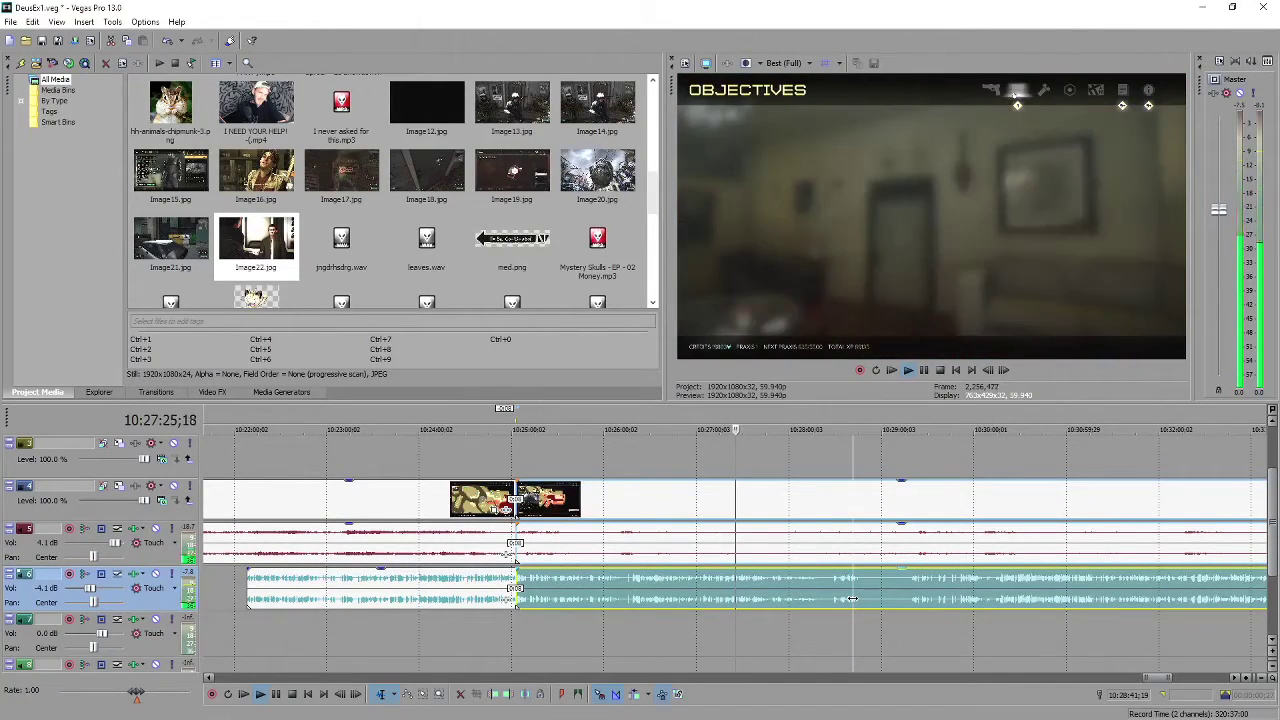
pyautogui.scroll(4, 778, 598)
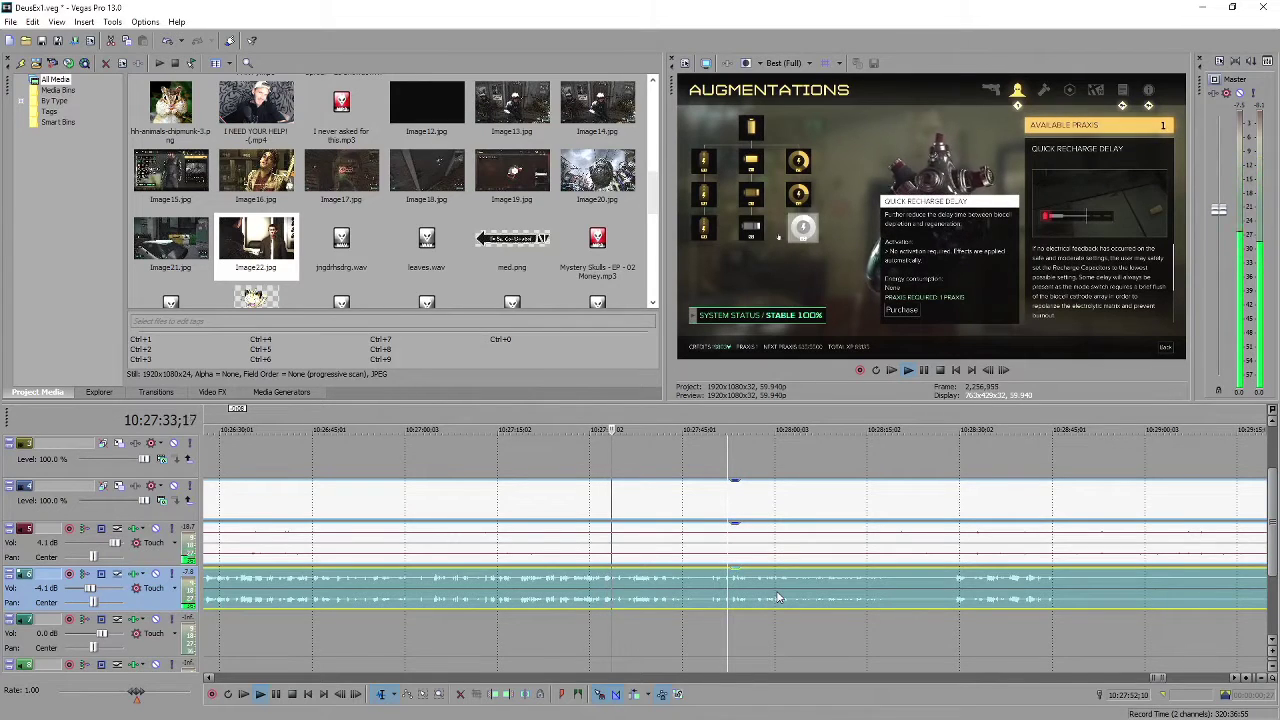
pyautogui.press('Return')
pyautogui.press('s')
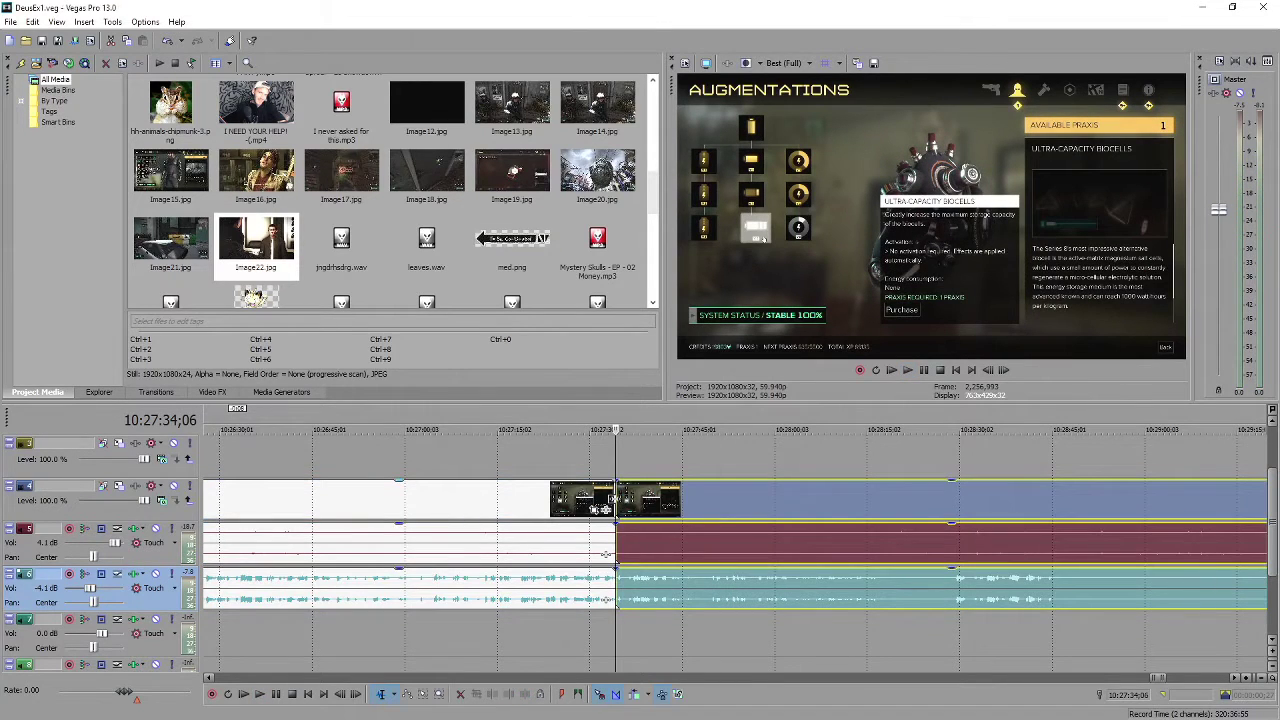
pyautogui.moveTo(619, 497); pyautogui.dragTo(957, 520)
# Play the trimmed clips from about 10:28:29 to check their start, and move them back against the cut at 10:27:34;06
pyautogui.click(957, 520)
pyautogui.scroll(5, 957, 520)
pyautogui.press('space')
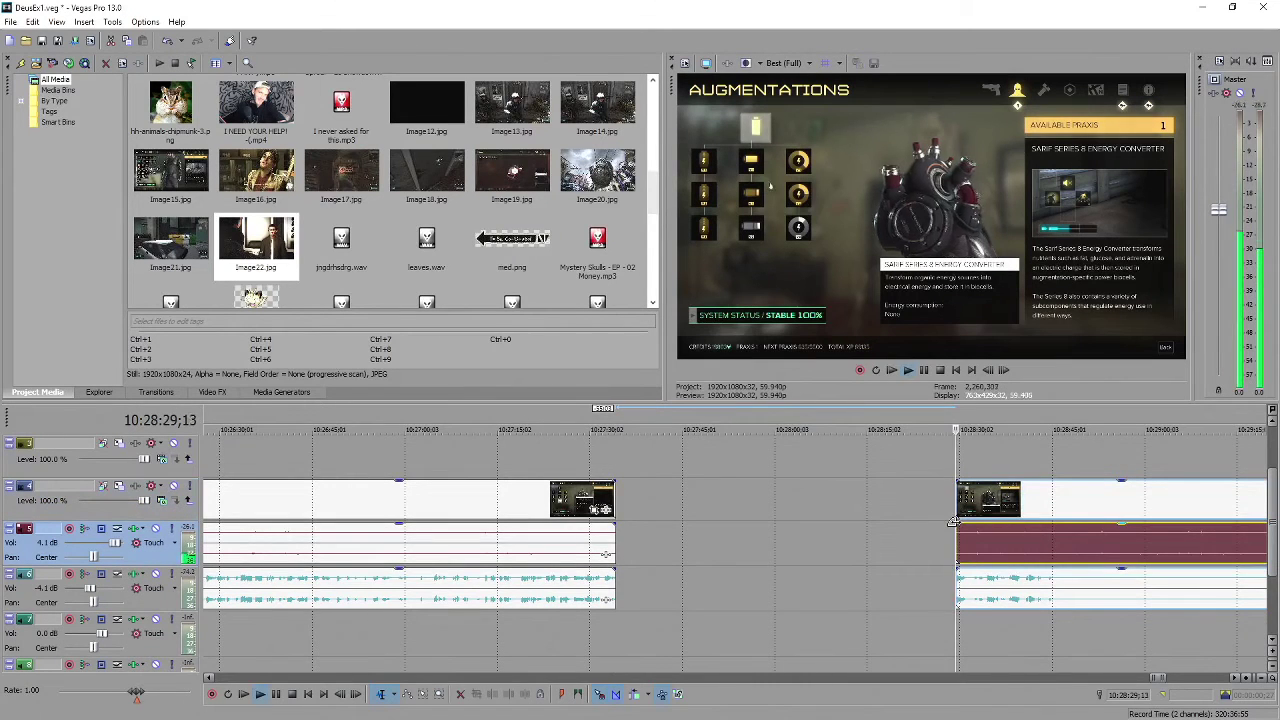
pyautogui.scroll(-5, 720, 500)
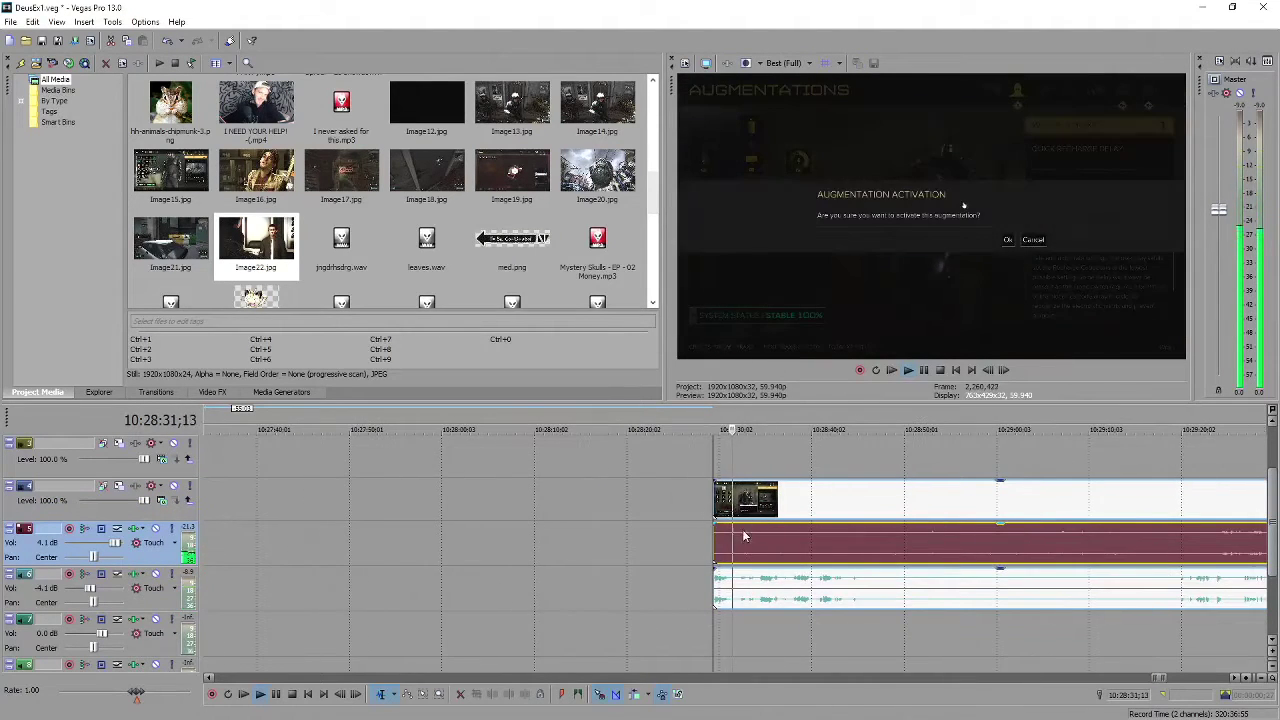
pyautogui.scroll(-2, 718, 500)
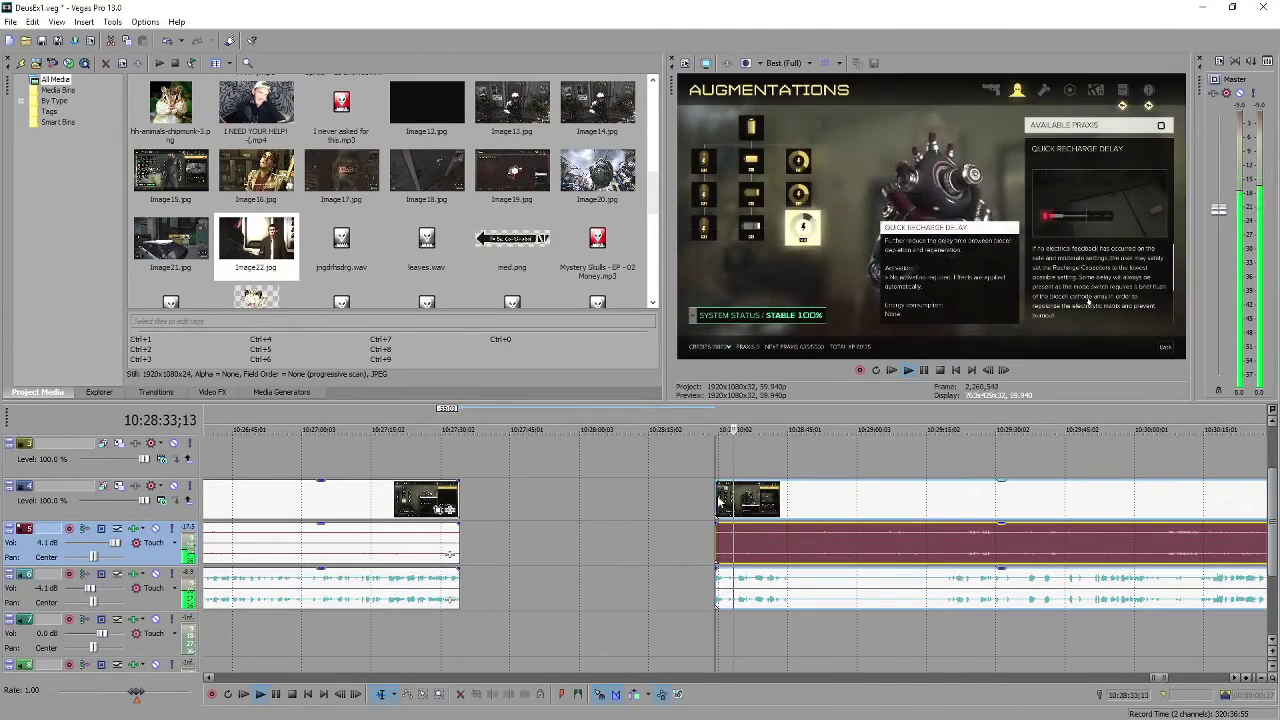
pyautogui.press('space')
pyautogui.moveTo(732, 513); pyautogui.dragTo(476, 513)
# Play across the join at 10:27:34;06 and review the following footage up to 10:27:43;16
pyautogui.click(453, 500)
pyautogui.scroll(5, 453, 500)
pyautogui.press('space')
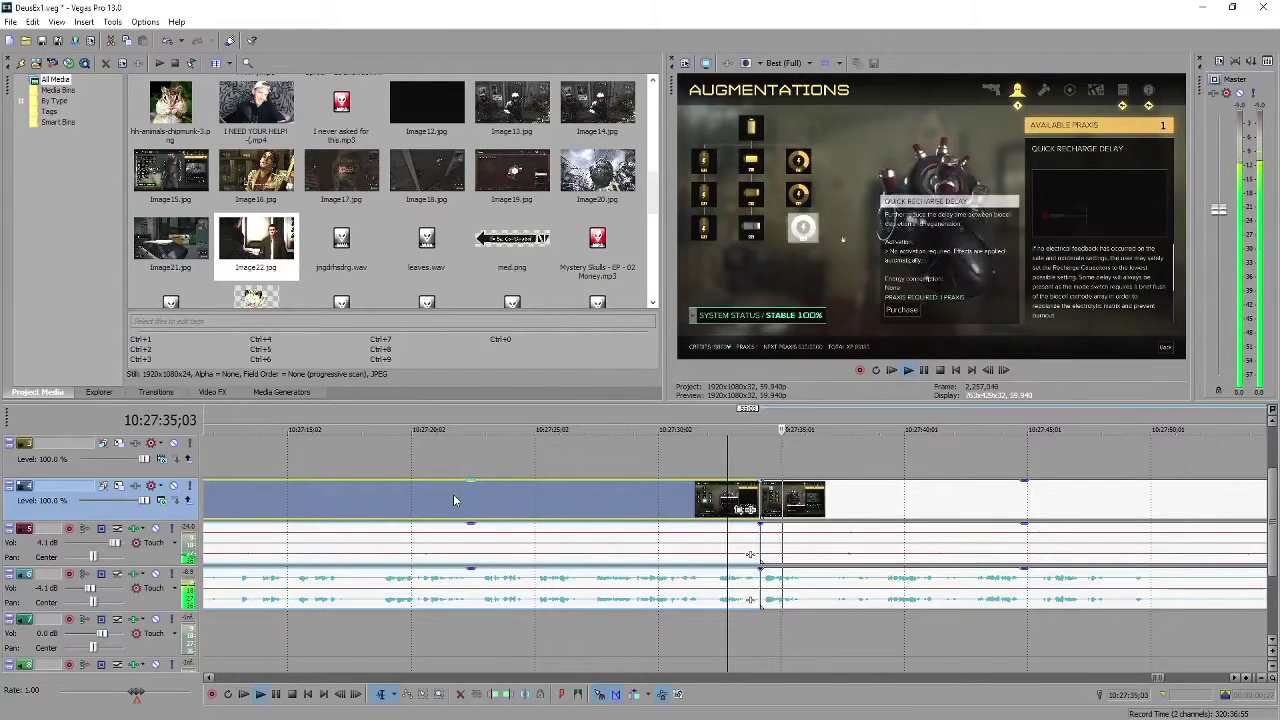
pyautogui.press('Return')
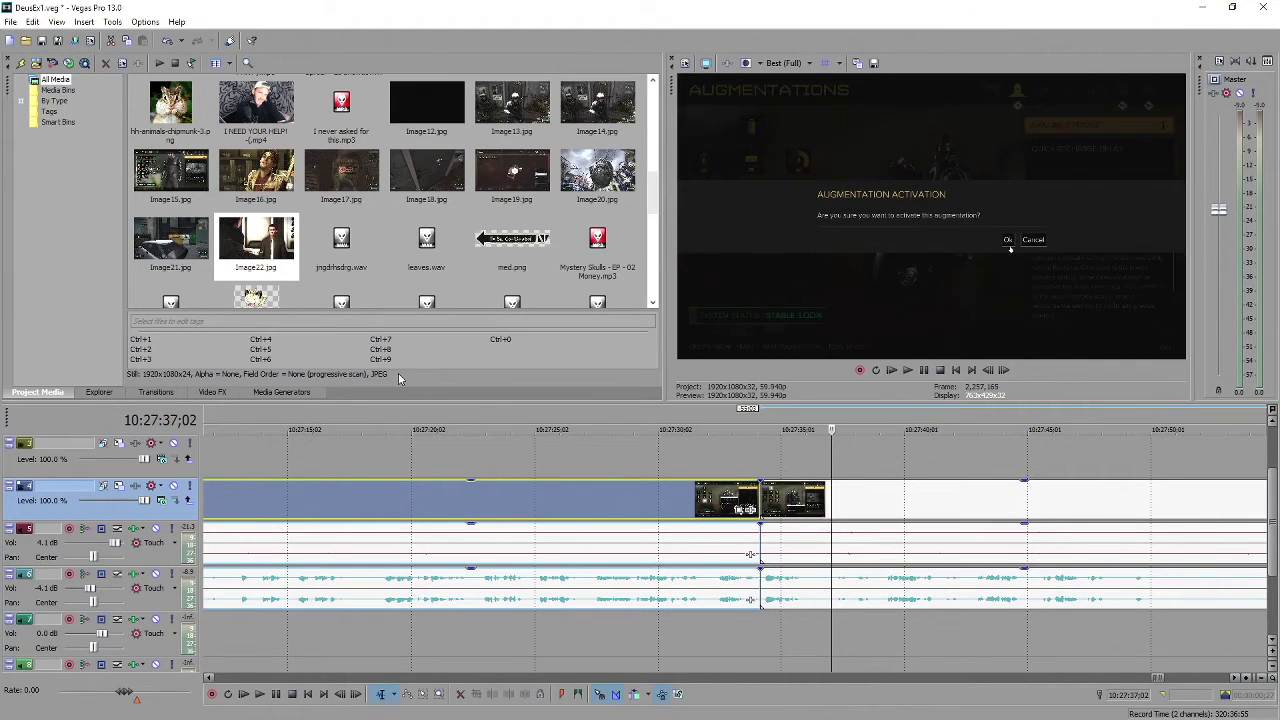
pyautogui.press('space')
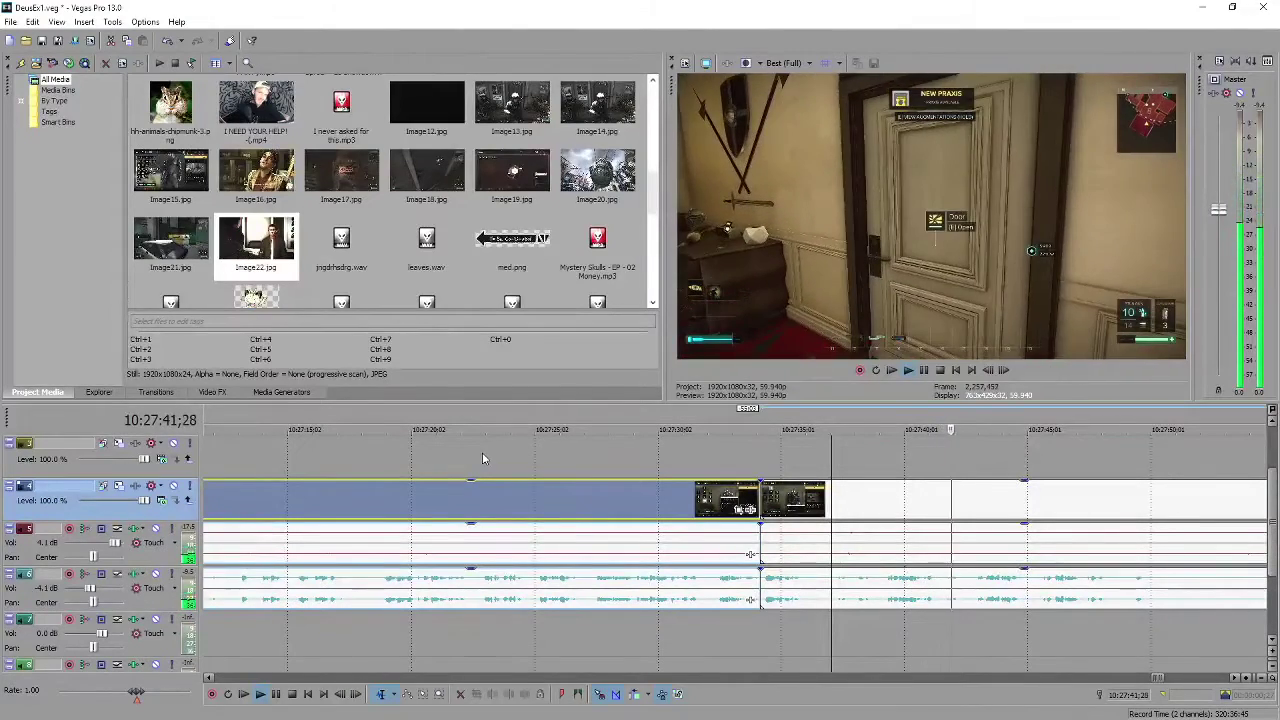
pyautogui.press('Return')
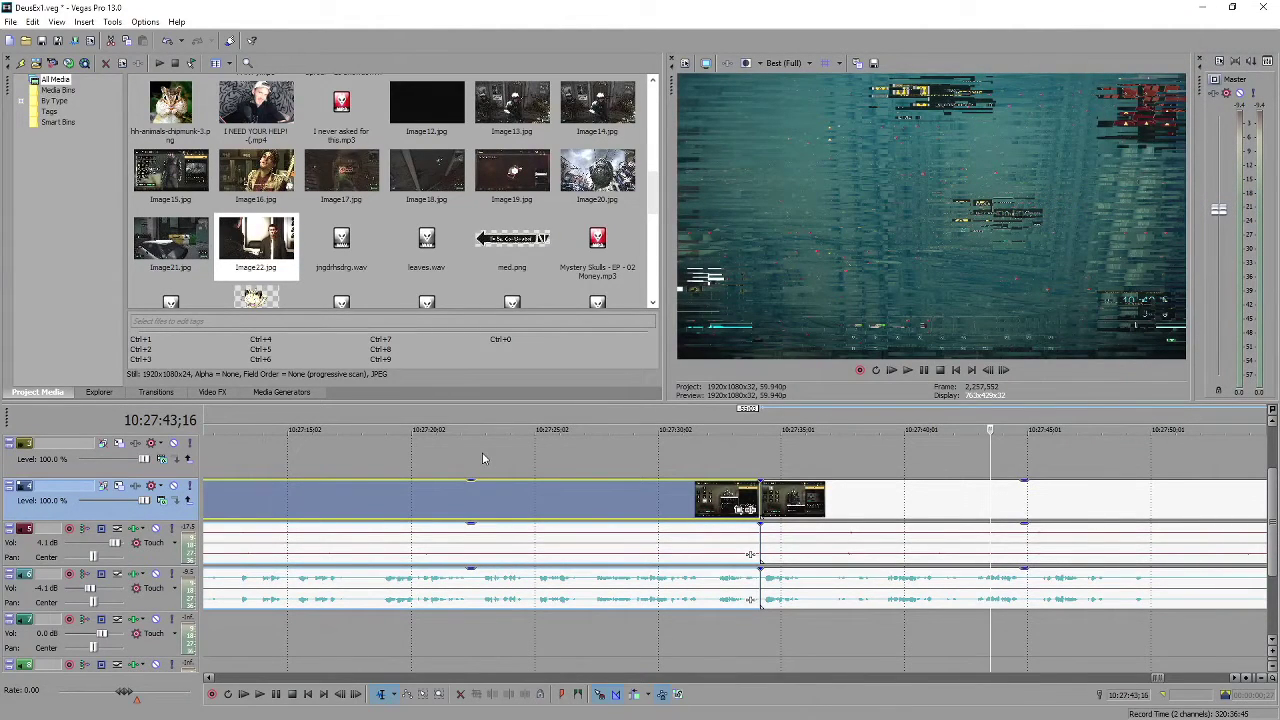
# Continue reviewing the footage and voice audio from 10:27:43;16 to about 10:28:12
pyautogui.press('space')
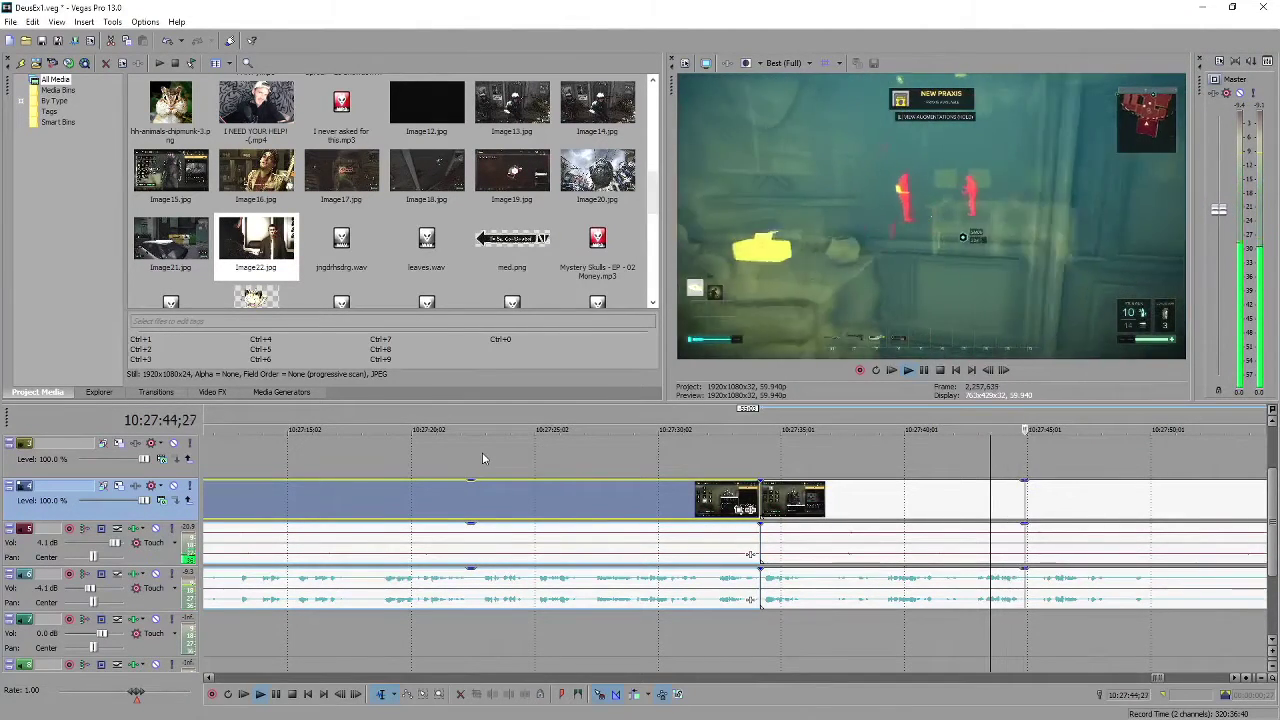
pyautogui.press('Return')
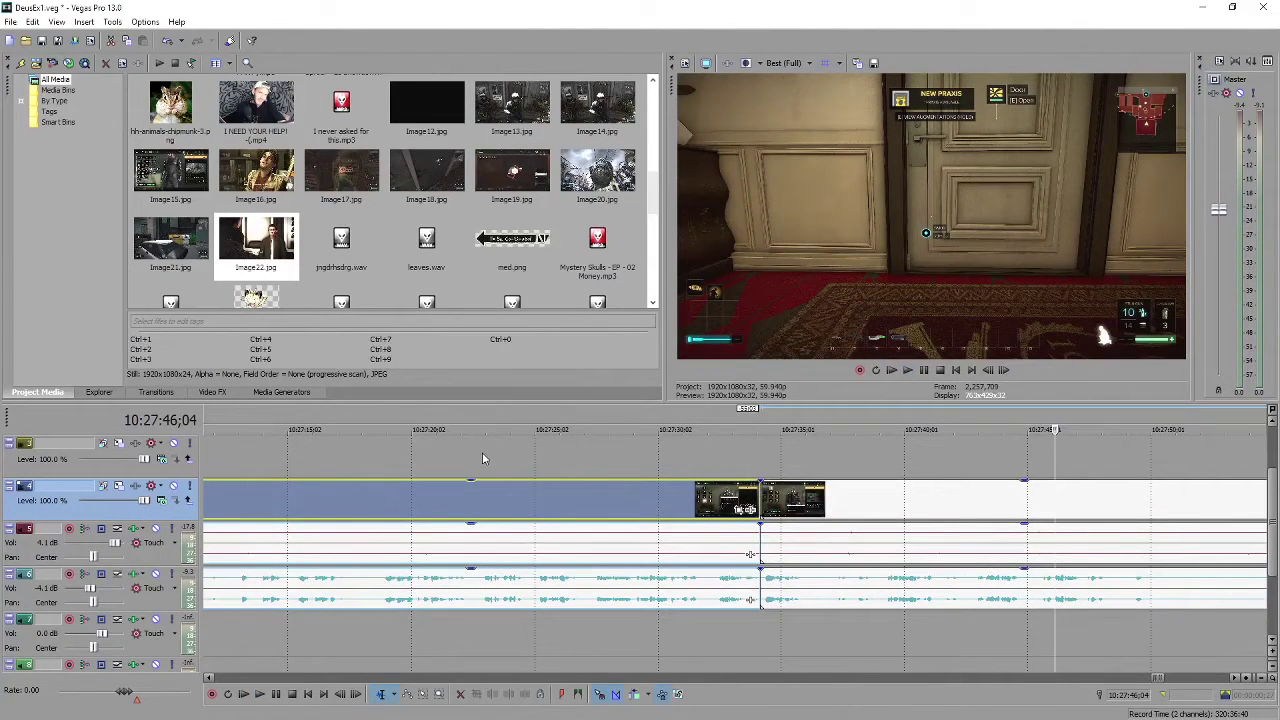
pyautogui.press('space')
pyautogui.press('Return')
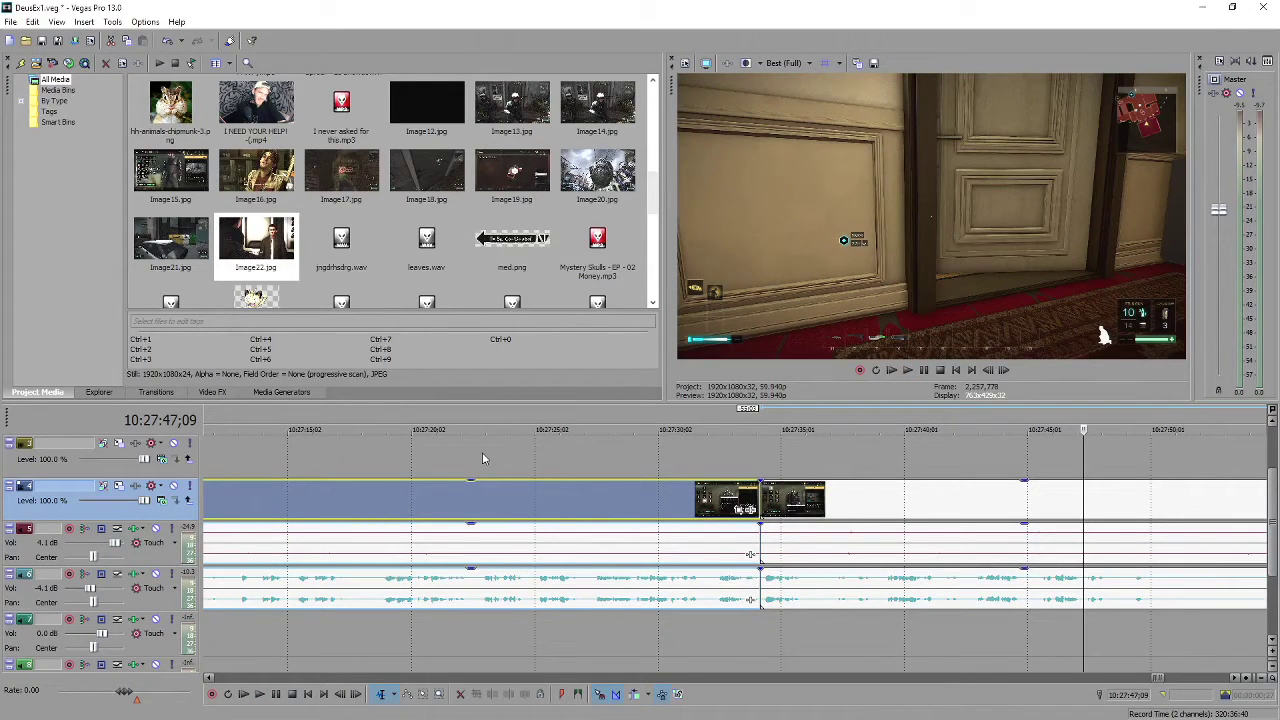
pyautogui.press('space')
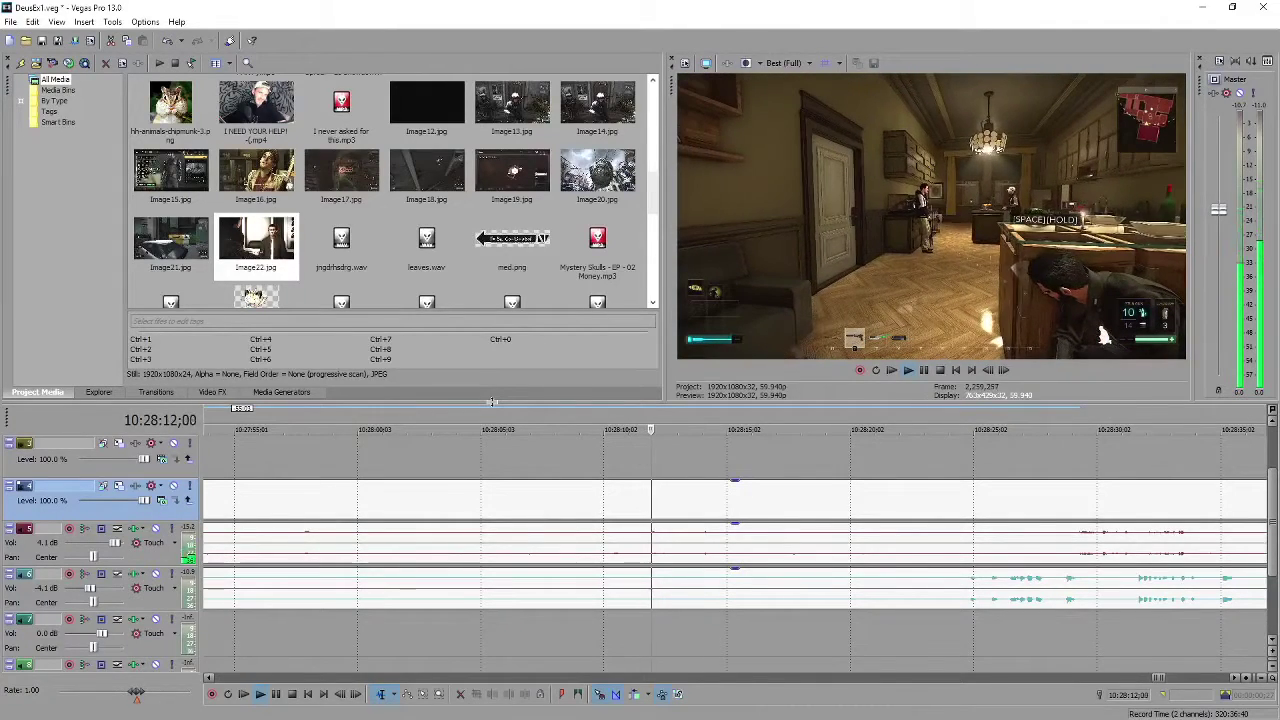
# Split the voice audio at 10:27:50;21 and trim the start of its remaining clip to about 10:28:23
pyautogui.scroll(-3, 900, 508)
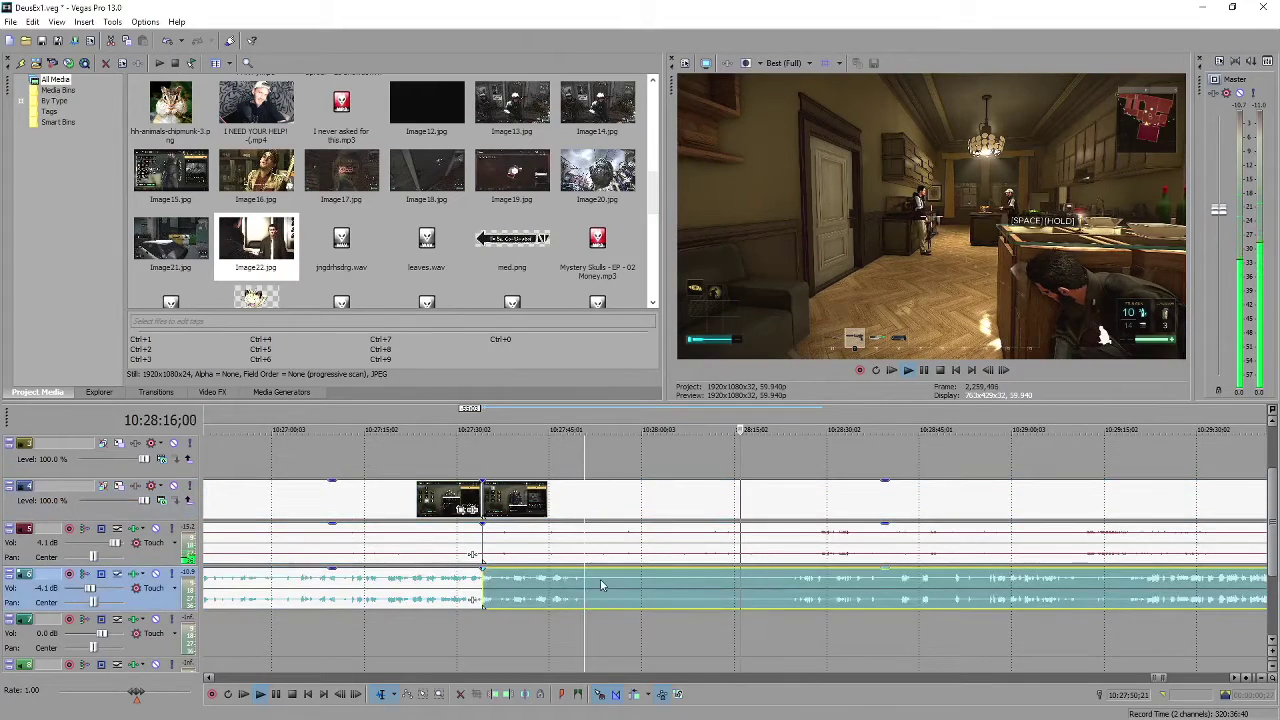
pyautogui.press('s')
pyautogui.click(580, 592)
pyautogui.moveTo(590, 587); pyautogui.dragTo(792, 590)
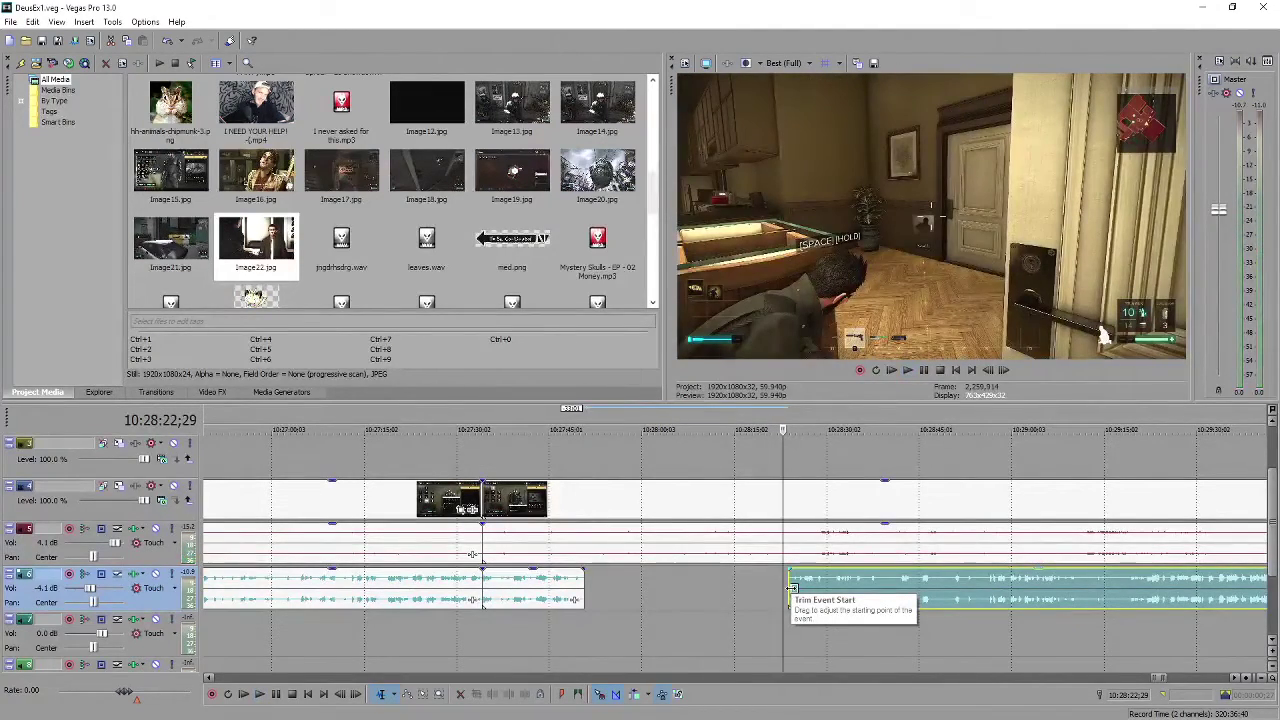
# Review the takedown footage and trimmed voice audio from 10:28:22;29 to 10:28:31;25, examining the voice waveform closely
pyautogui.press('space')
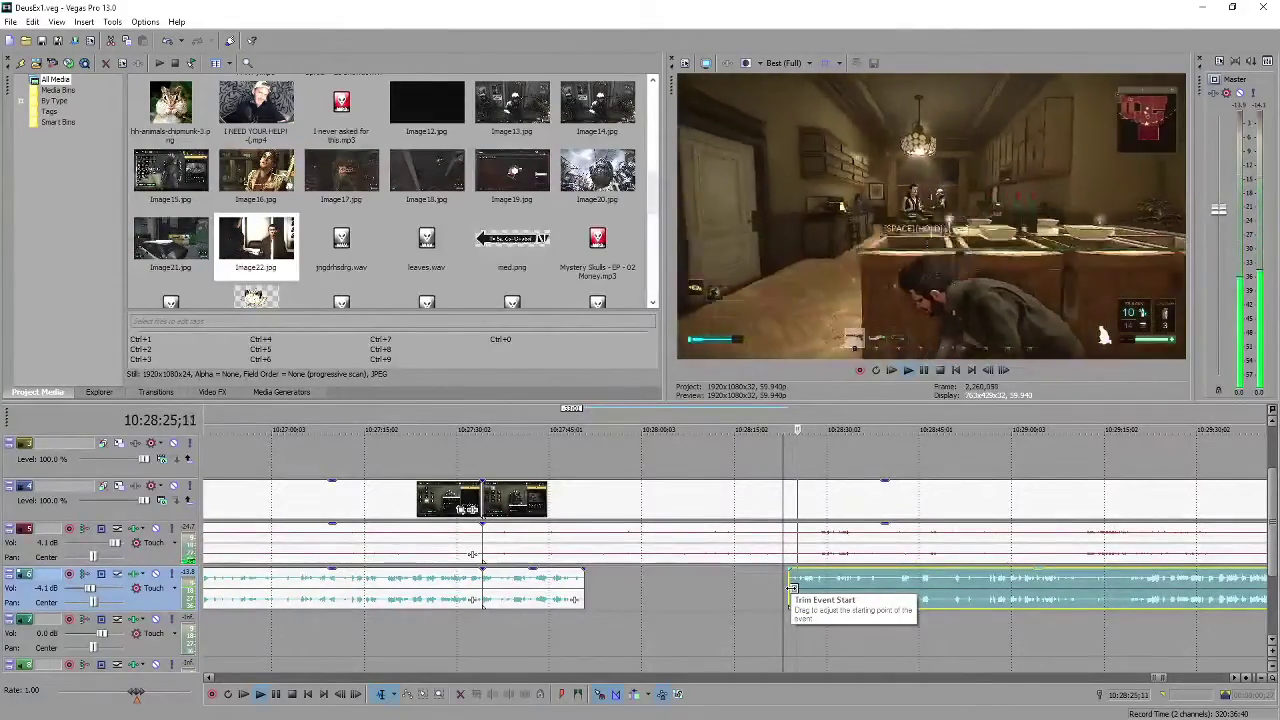
pyautogui.press('space')
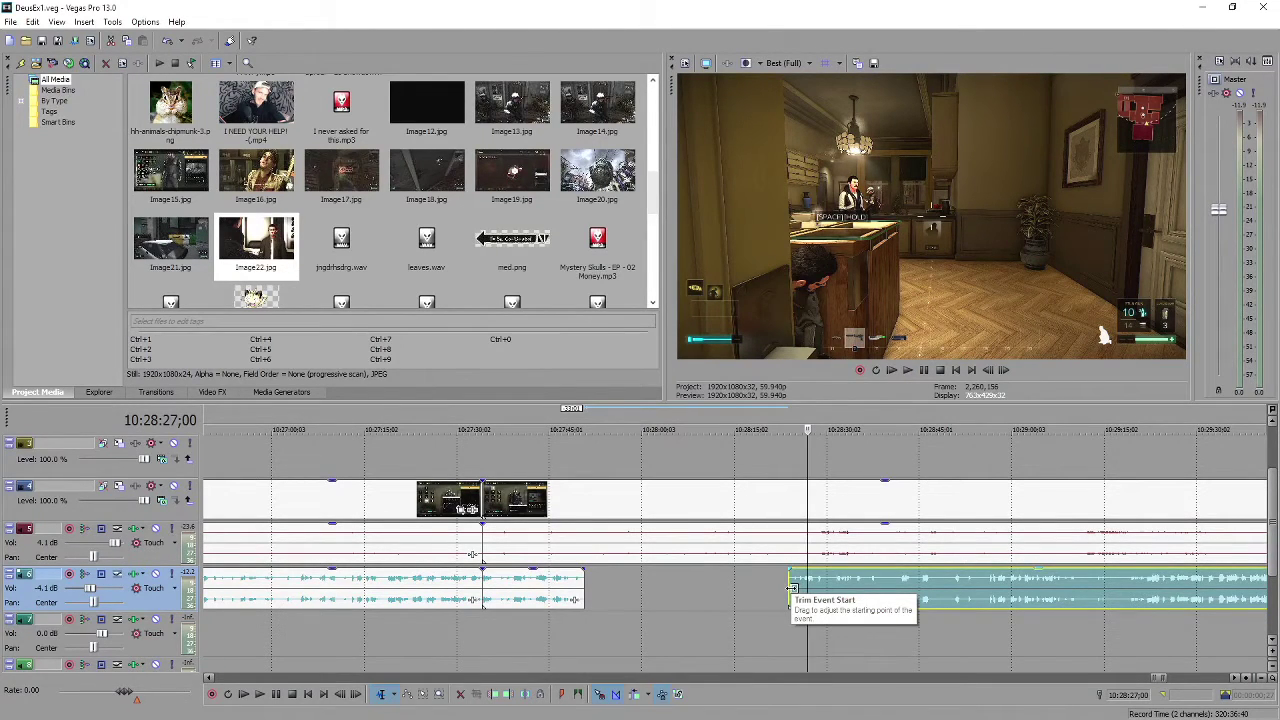
pyautogui.press('space')
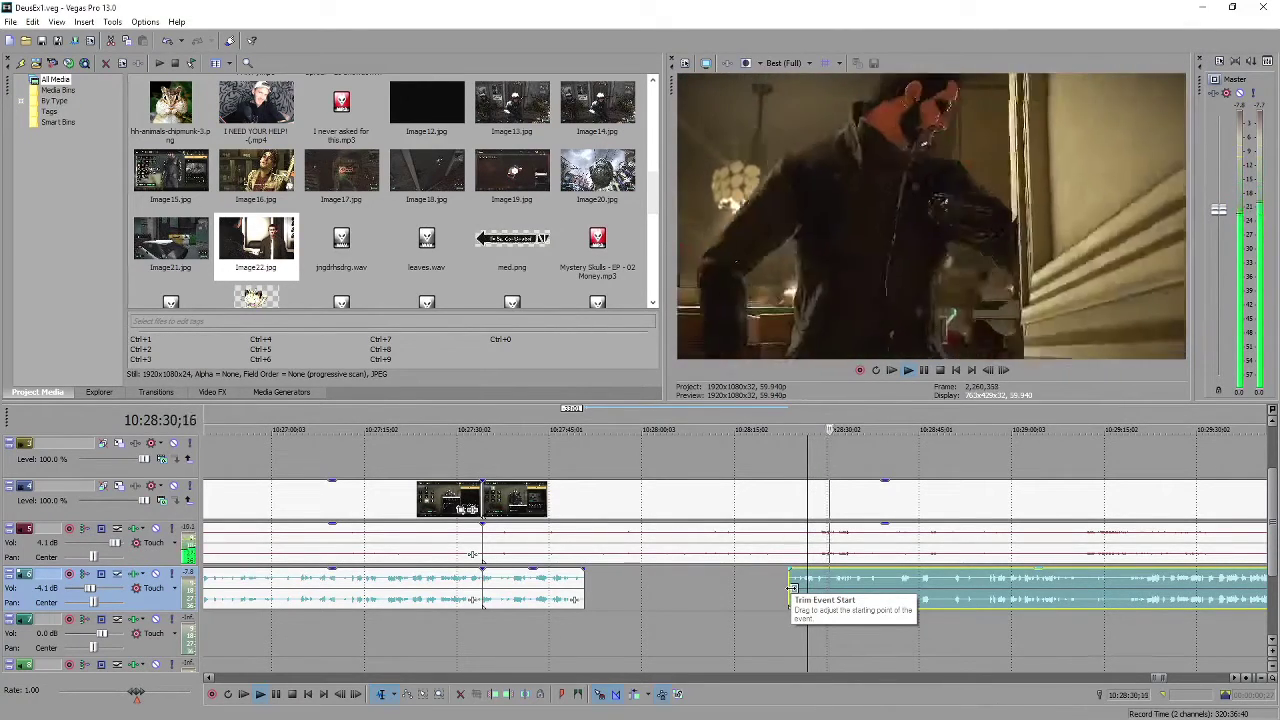
pyautogui.press('space')
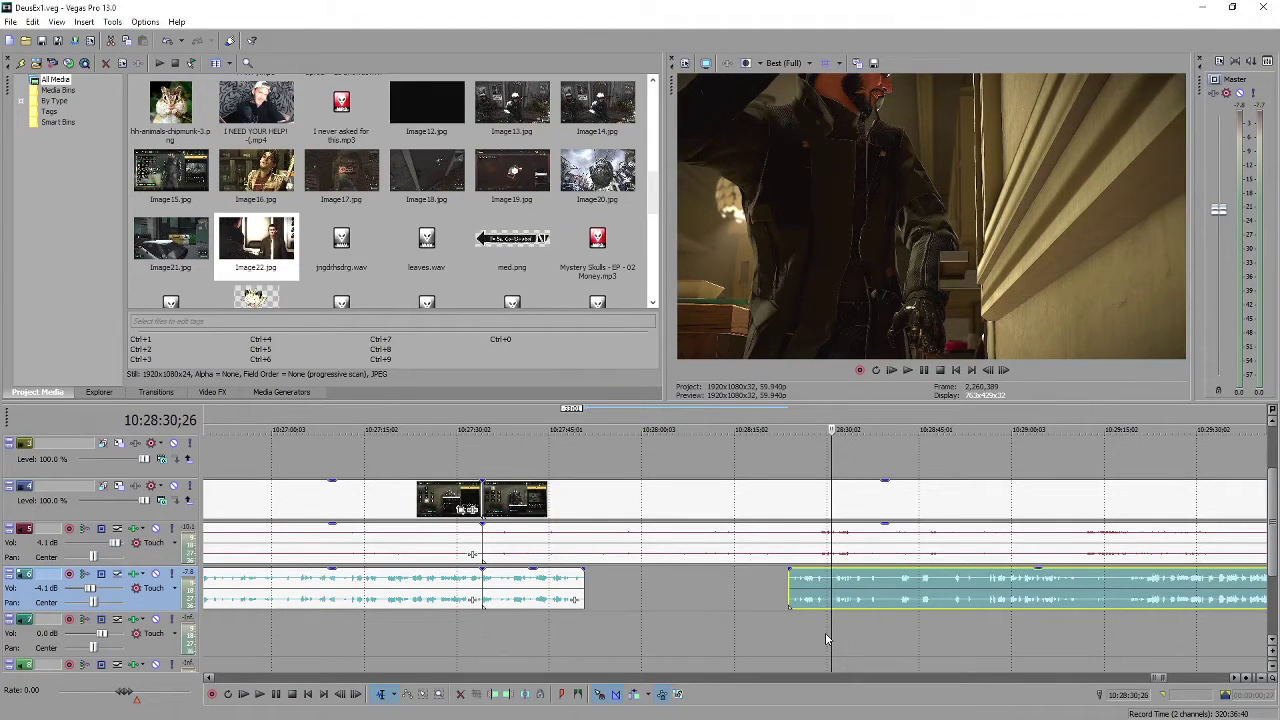
pyautogui.scroll(-2, 804, 599)
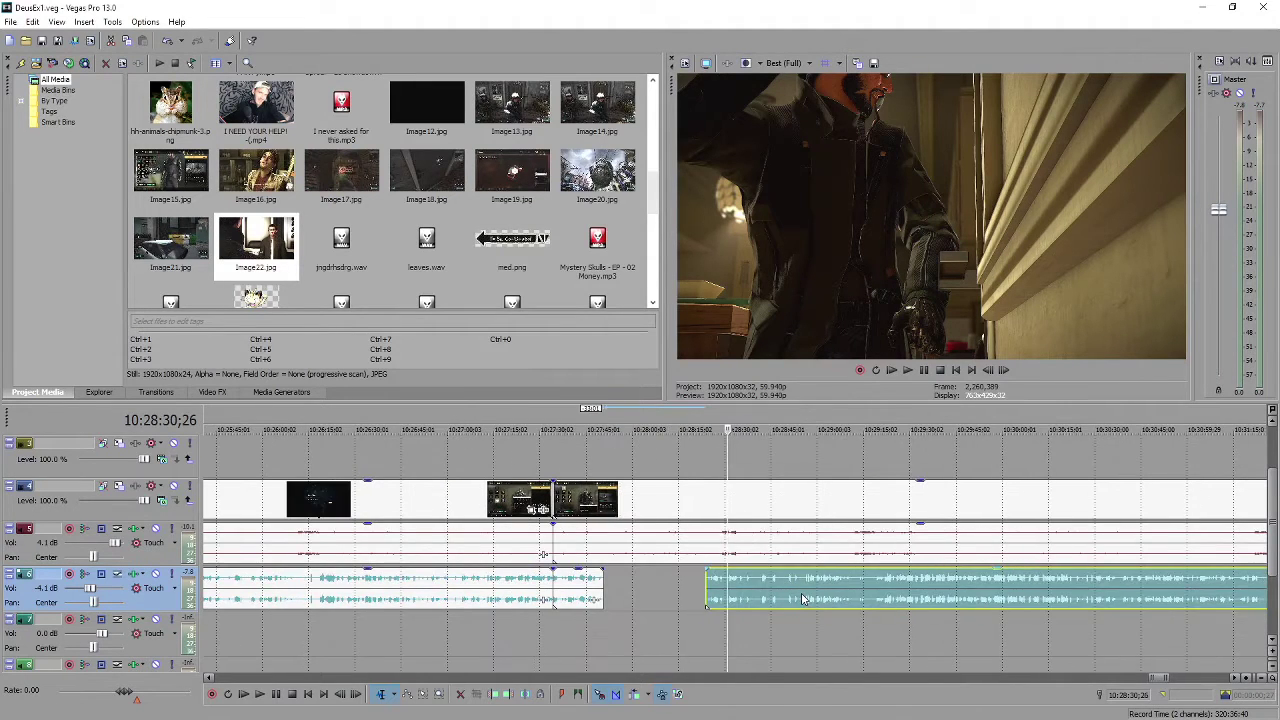
pyautogui.scroll(4, 802, 599)
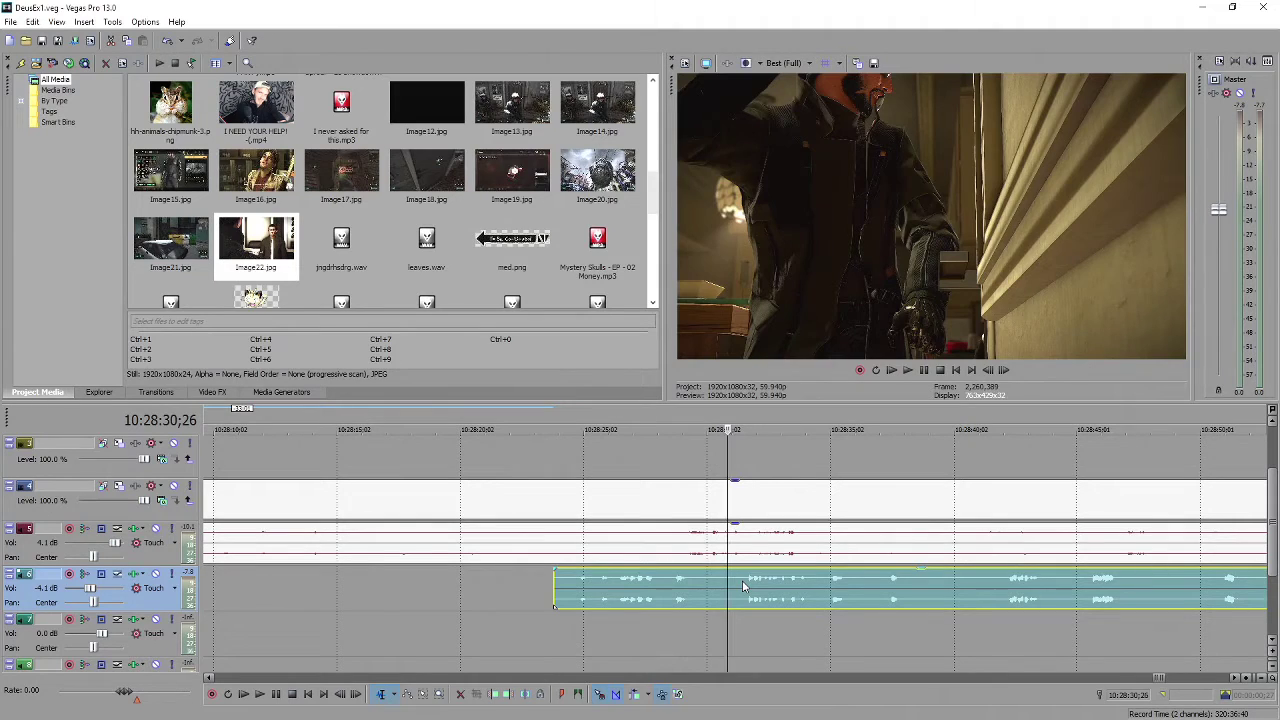
pyautogui.press('space')
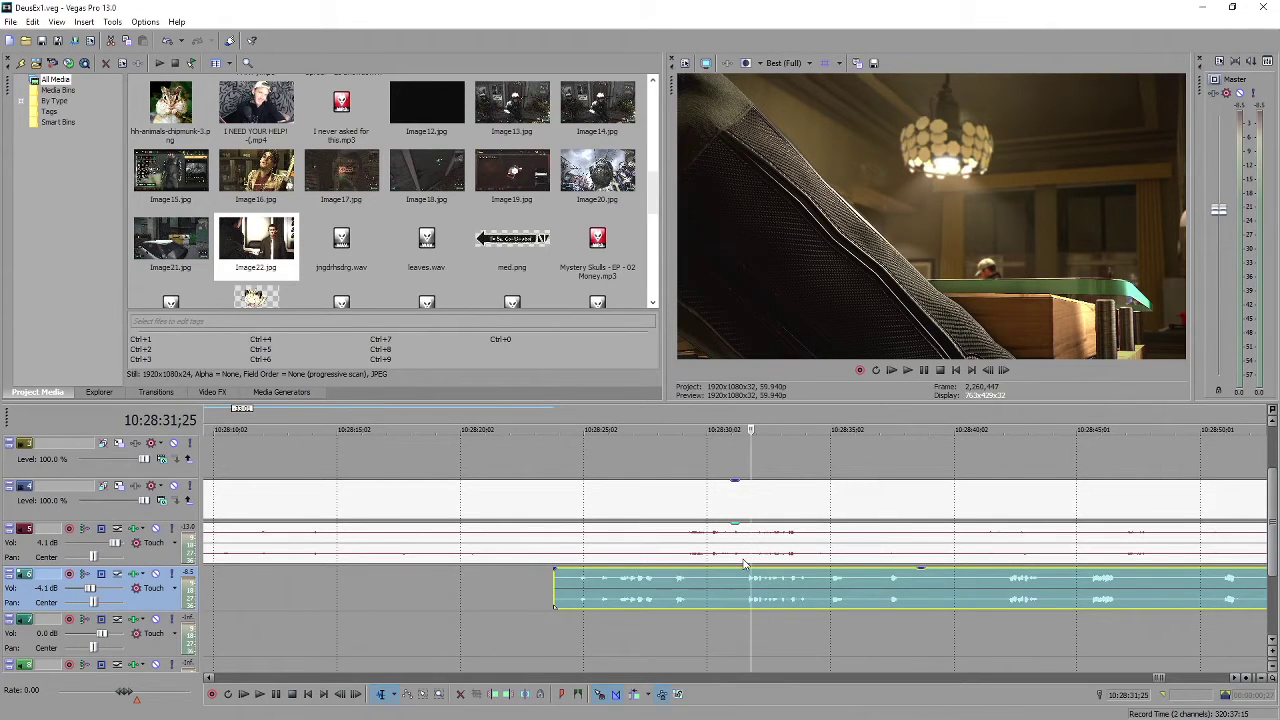
pyautogui.scroll(-2, 744, 564)
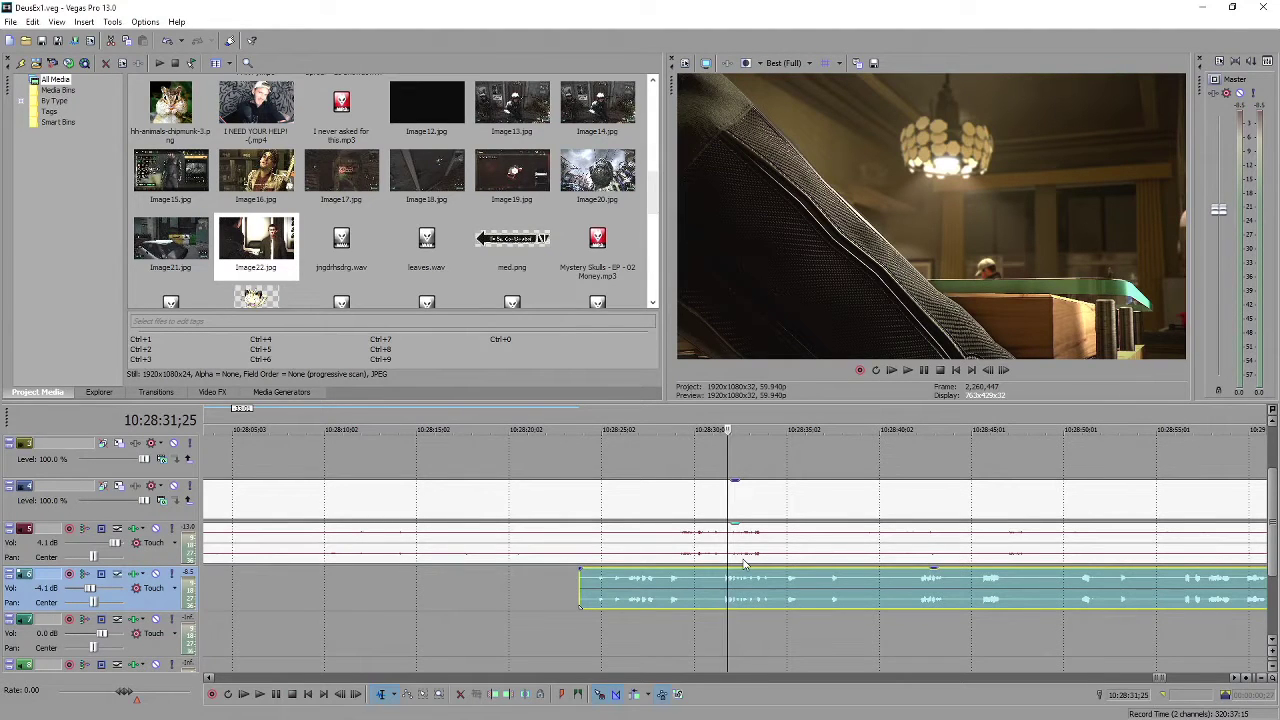
pyautogui.scroll(3, 744, 564)
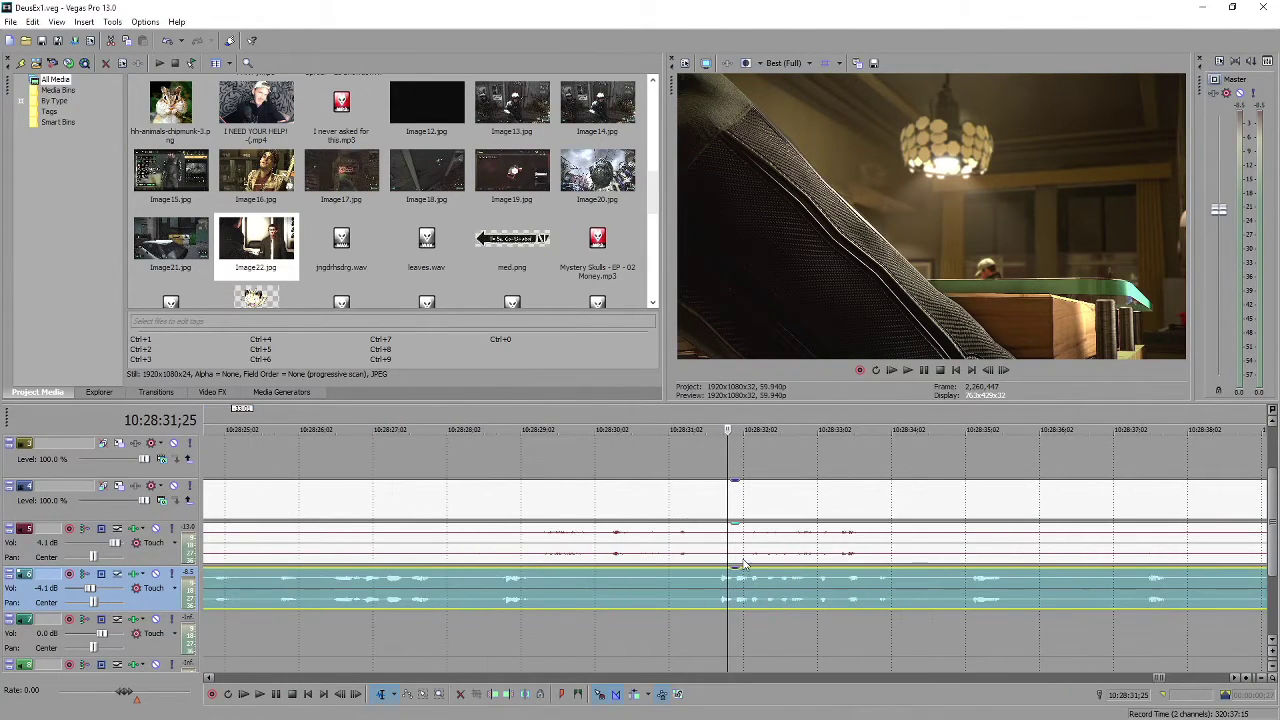
pyautogui.scroll(-2, 725, 598)
# Replay from 10:28:31;18 and review the footage through the start of the hacking sequence at 10:29:12;02
pyautogui.click(718, 586)
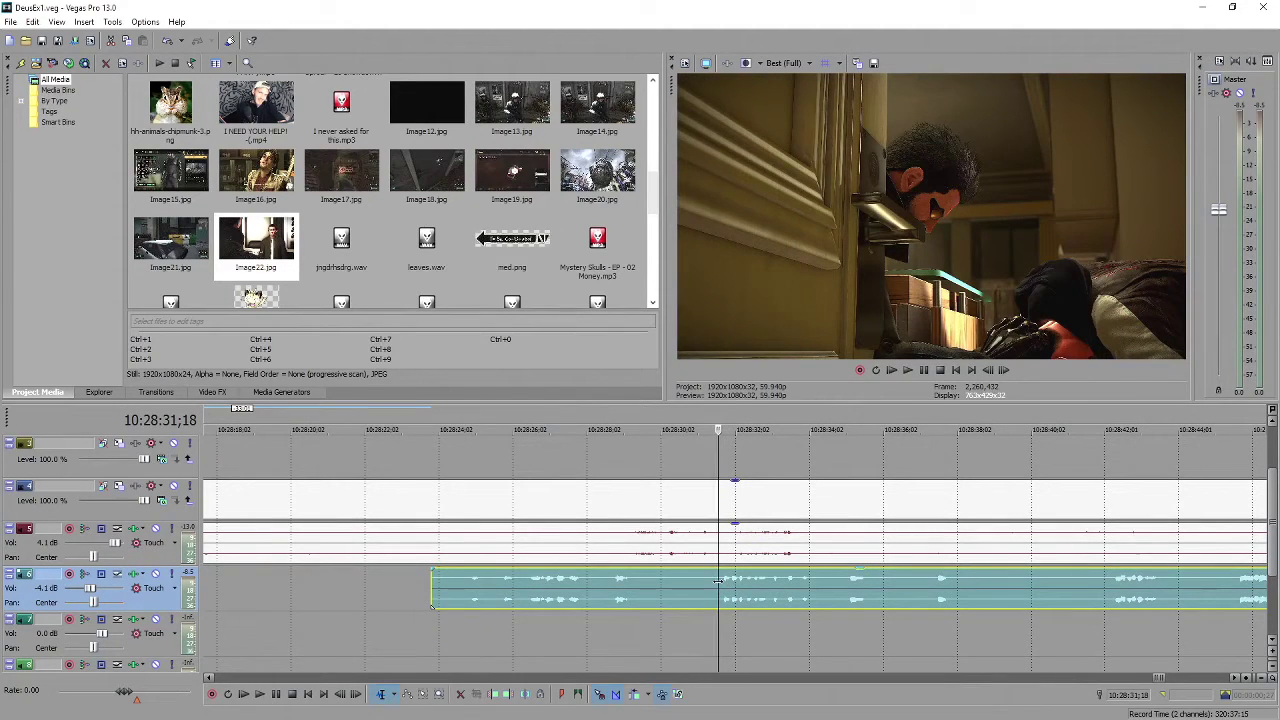
pyautogui.press('space')
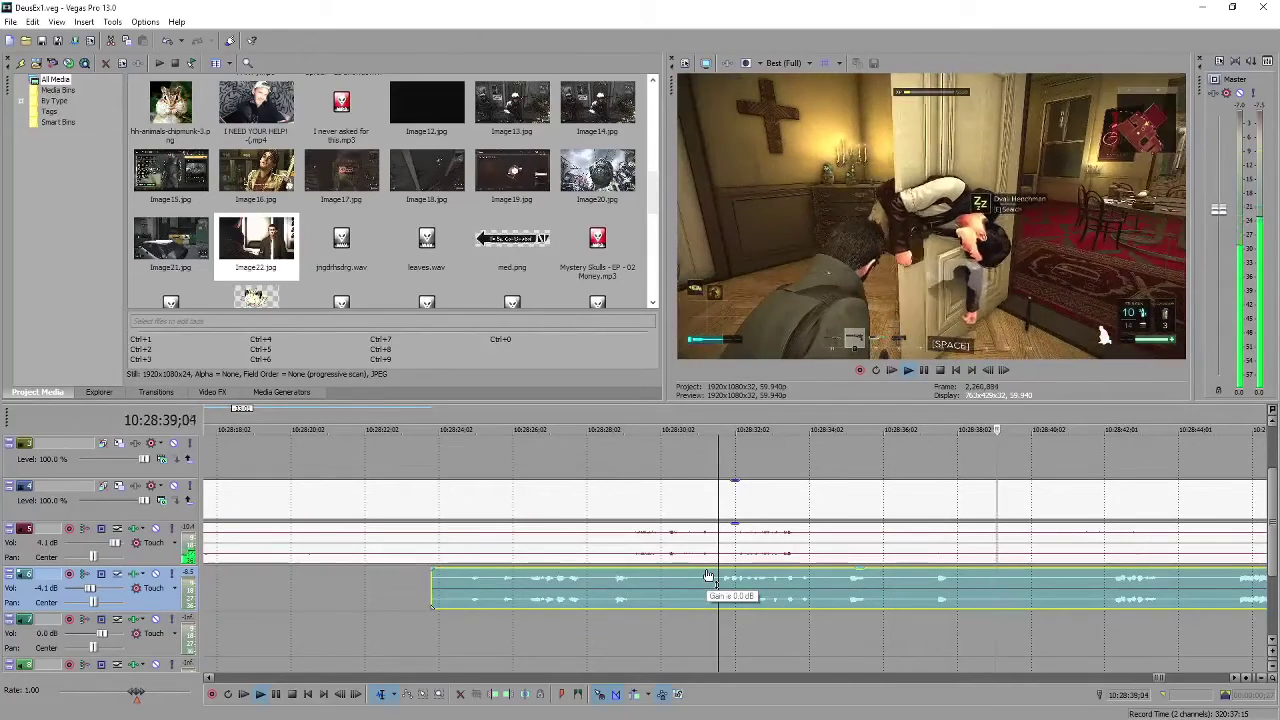
pyautogui.press('Return')
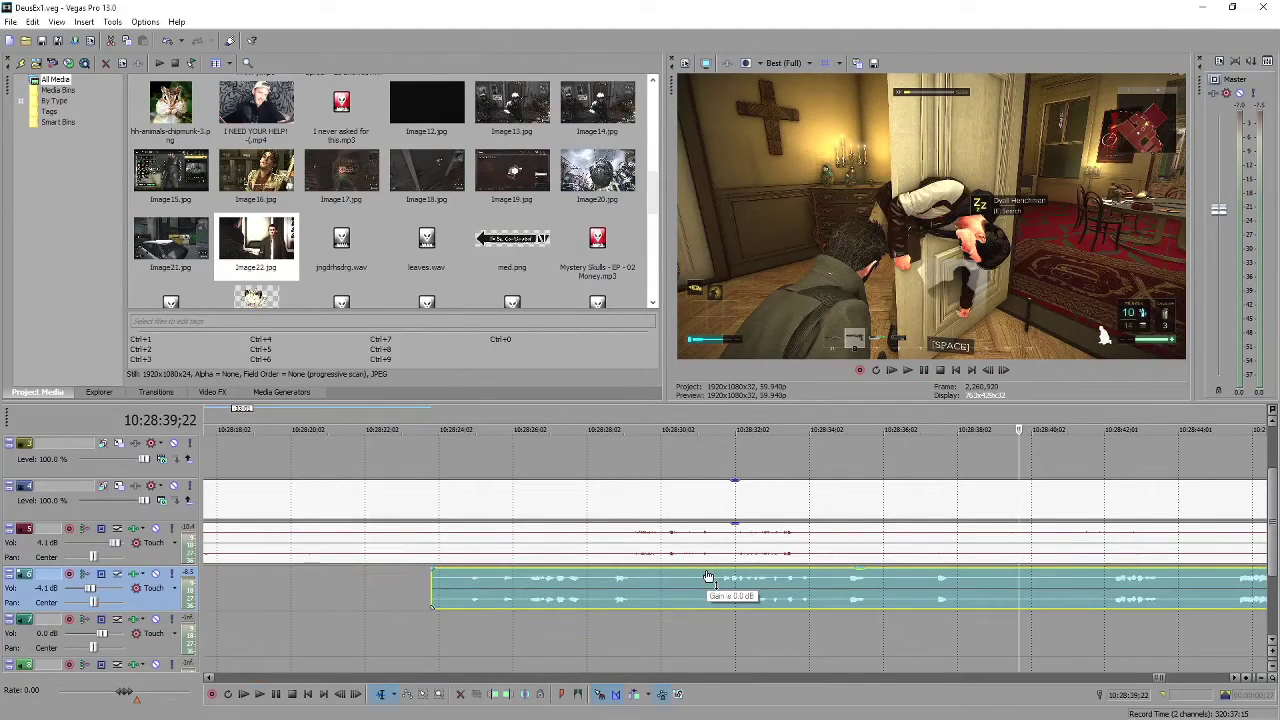
pyautogui.press('Return')
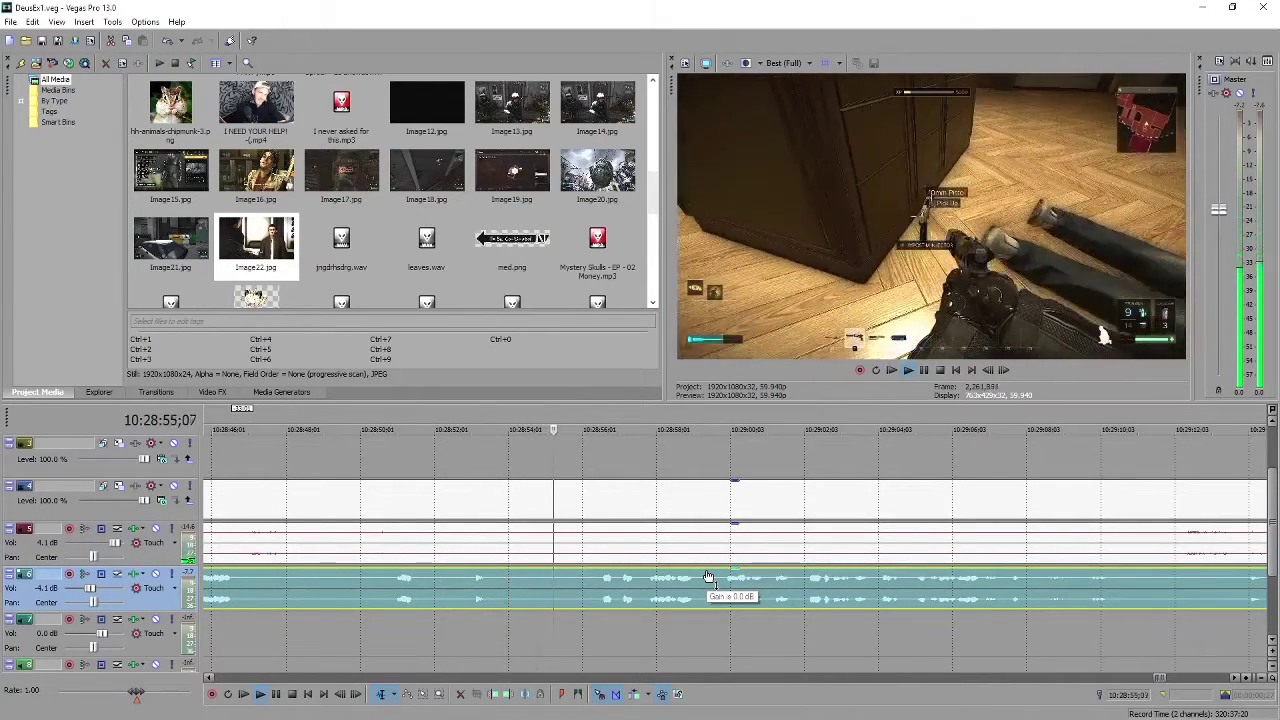
pyautogui.press('Return')
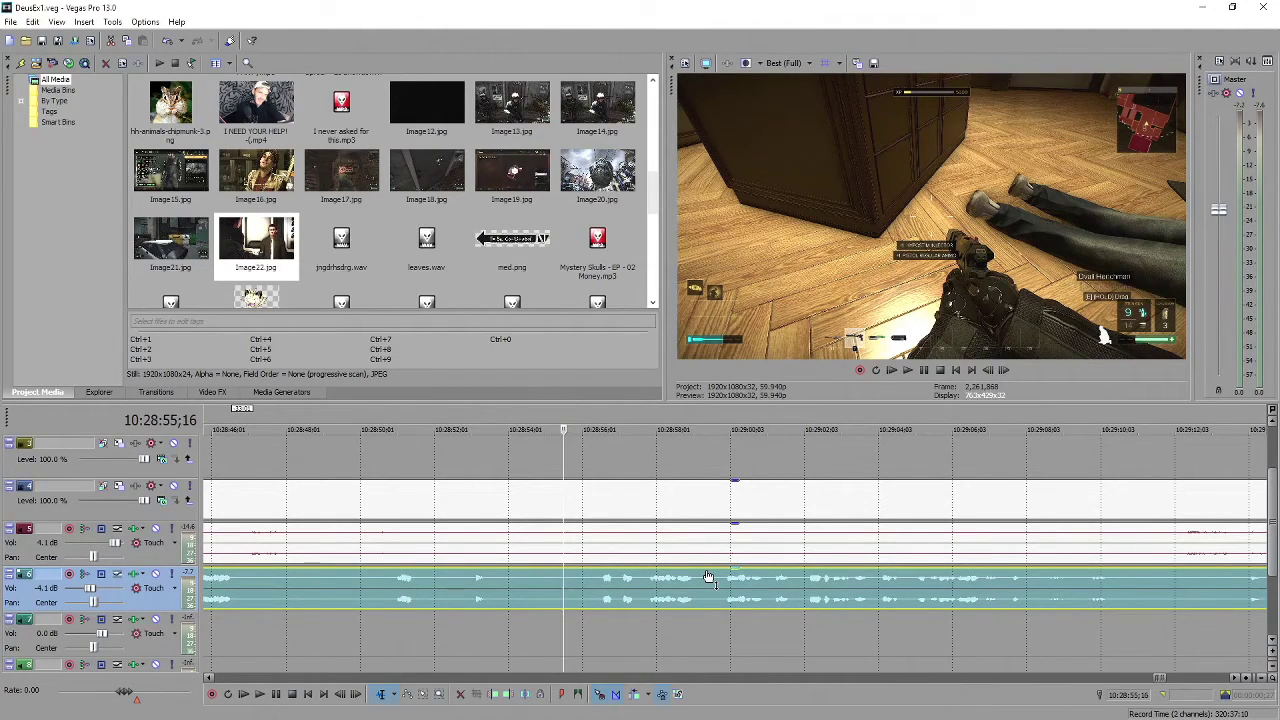
pyautogui.press('space')
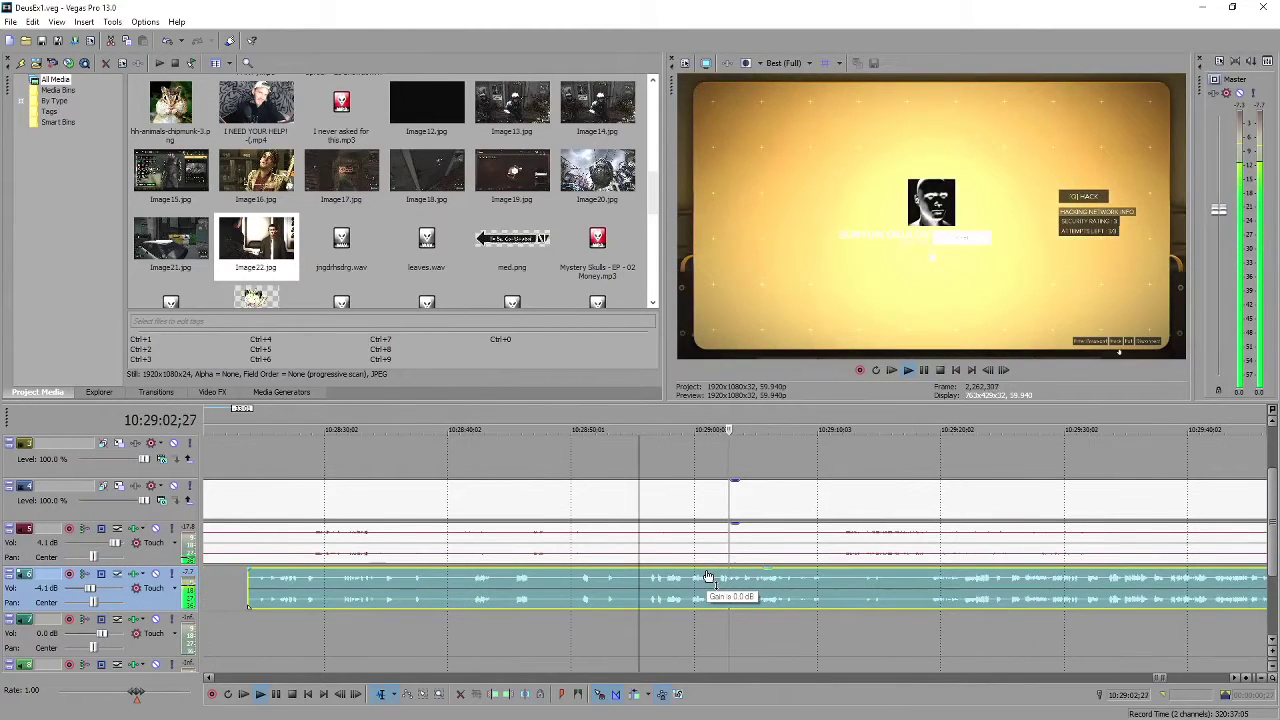
pyautogui.scroll(2, 920, 595)
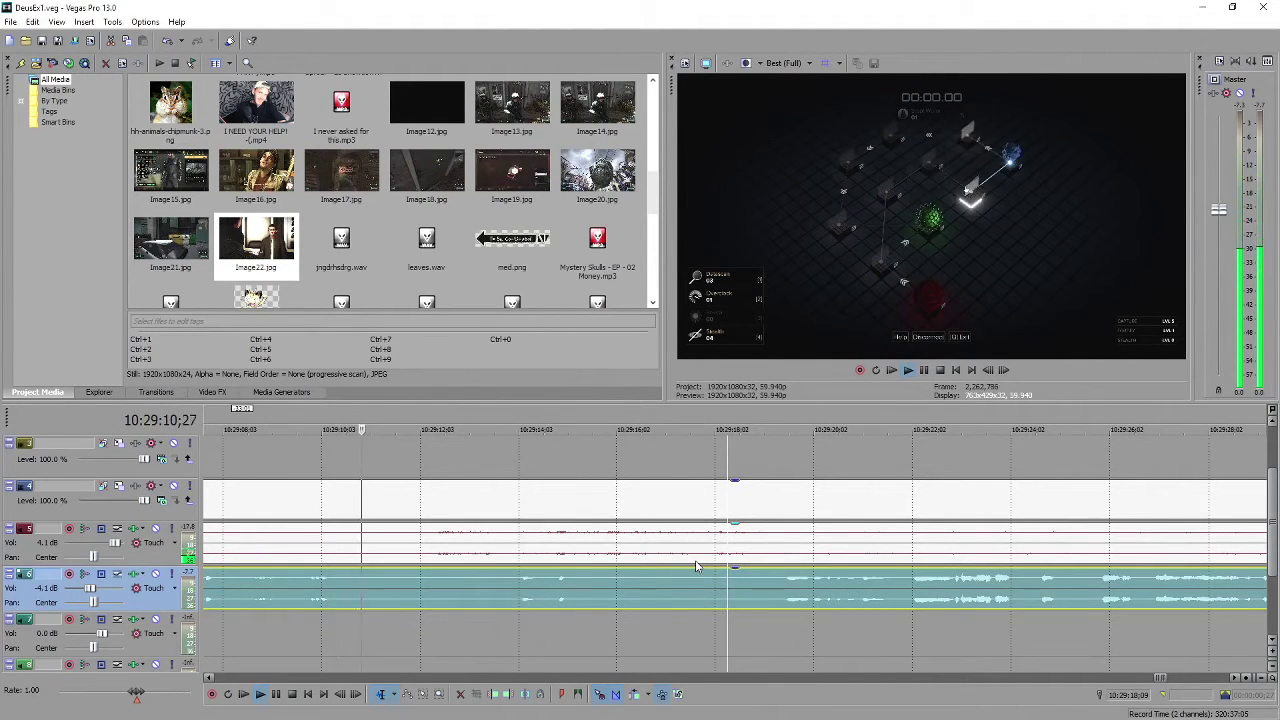
pyautogui.press('Return')
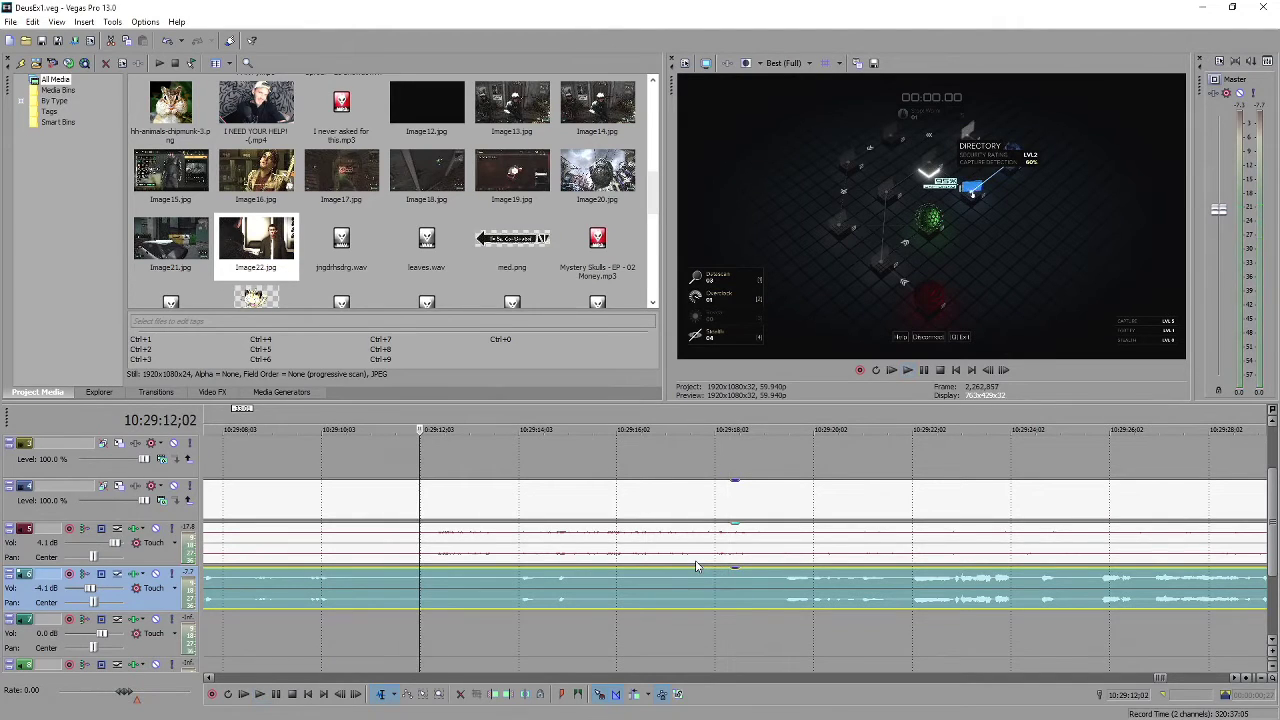
# Split the video and game audio at 10:29:10;07 and trim the start of the remaining clips to about 10:29:22
pyautogui.click(315, 515)
pyautogui.press('space')
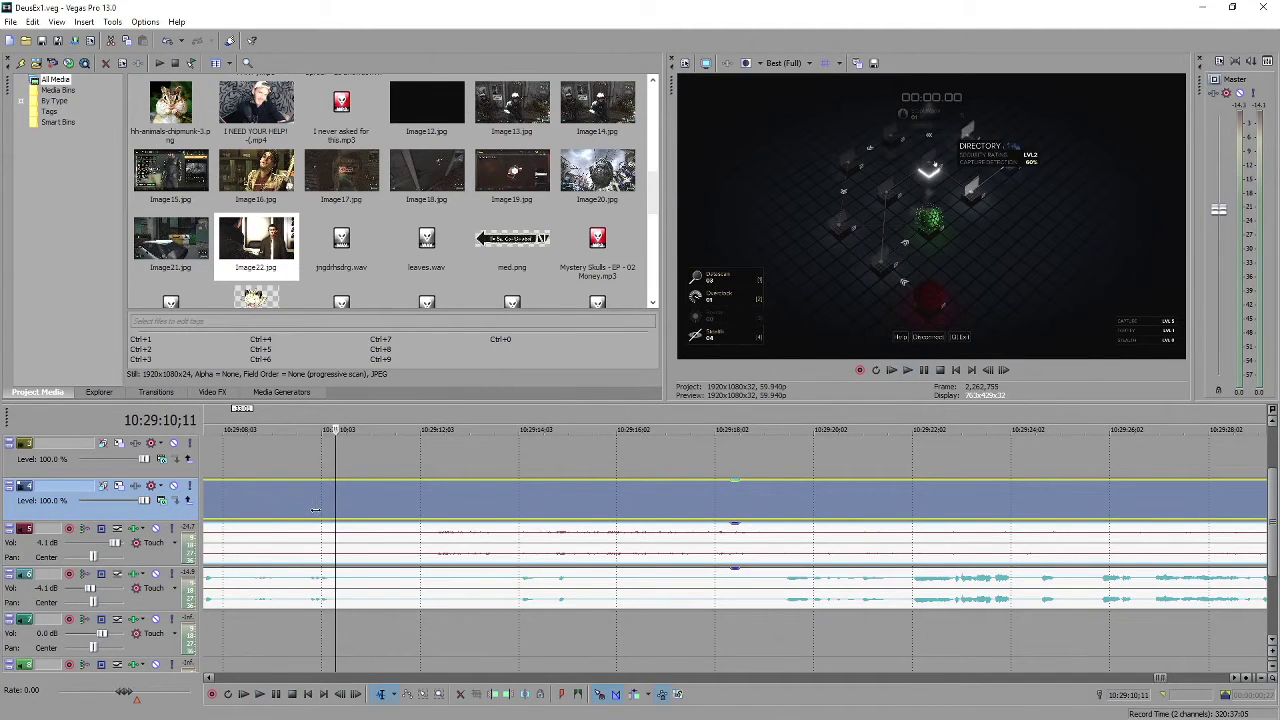
pyautogui.keyDown('ctrl'); pyautogui.click(320, 545); pyautogui.keyUp('ctrl')
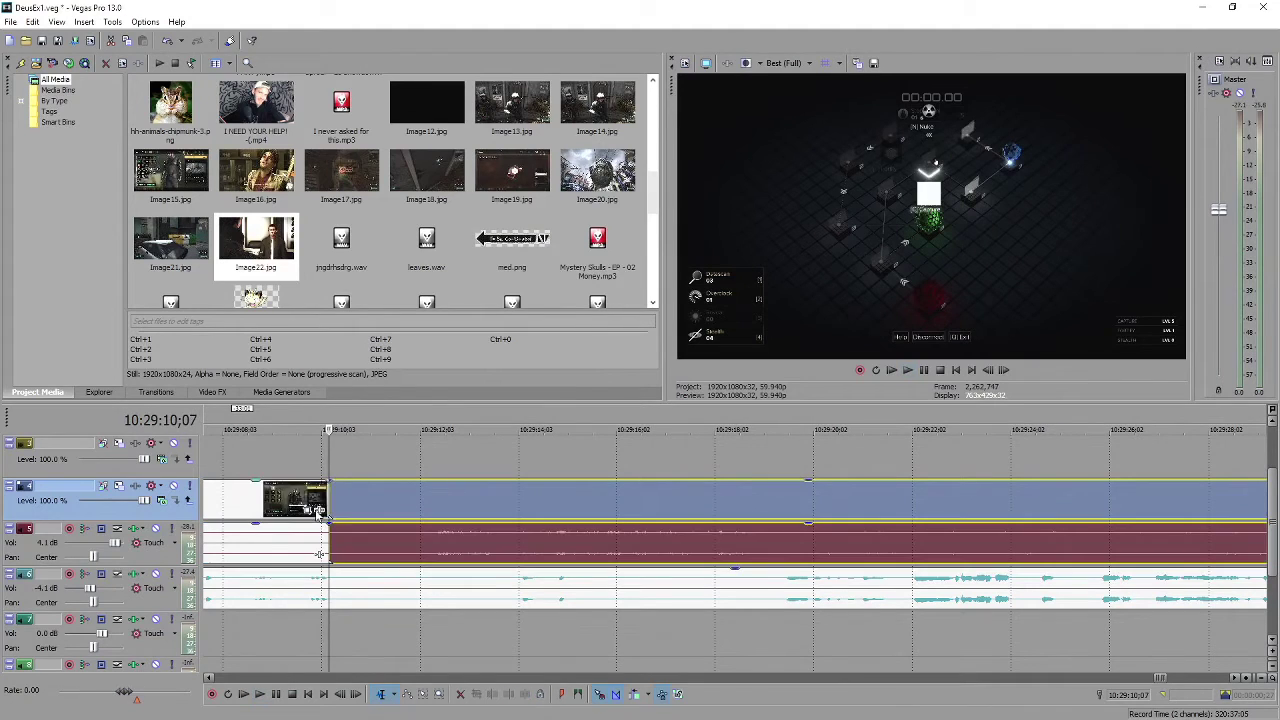
pyautogui.moveTo(331, 500); pyautogui.dragTo(910, 507)
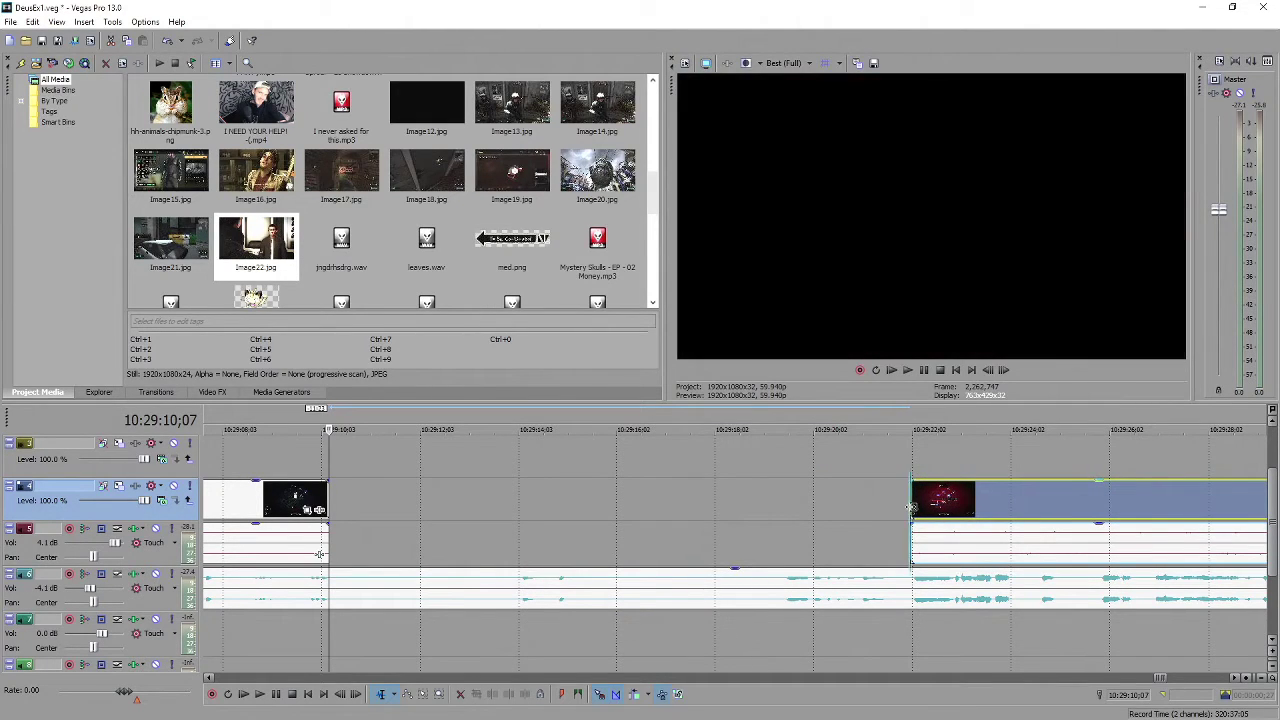
# Play the trimmed hacking clips from about 10:29:22 to 10:29:31;07 to find a tighter starting point
pyautogui.click(910, 507)
pyautogui.press('space')
pyautogui.scroll(-2, 910, 507)
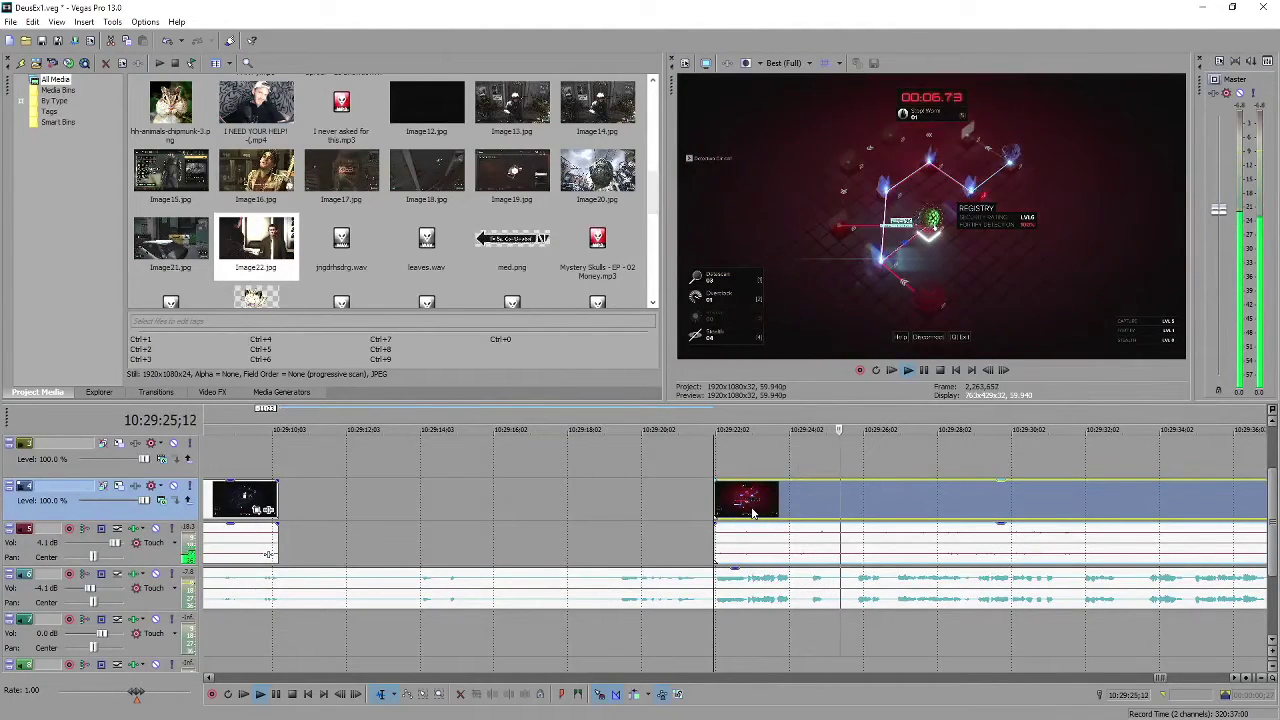
pyautogui.scroll(-2, 750, 510)
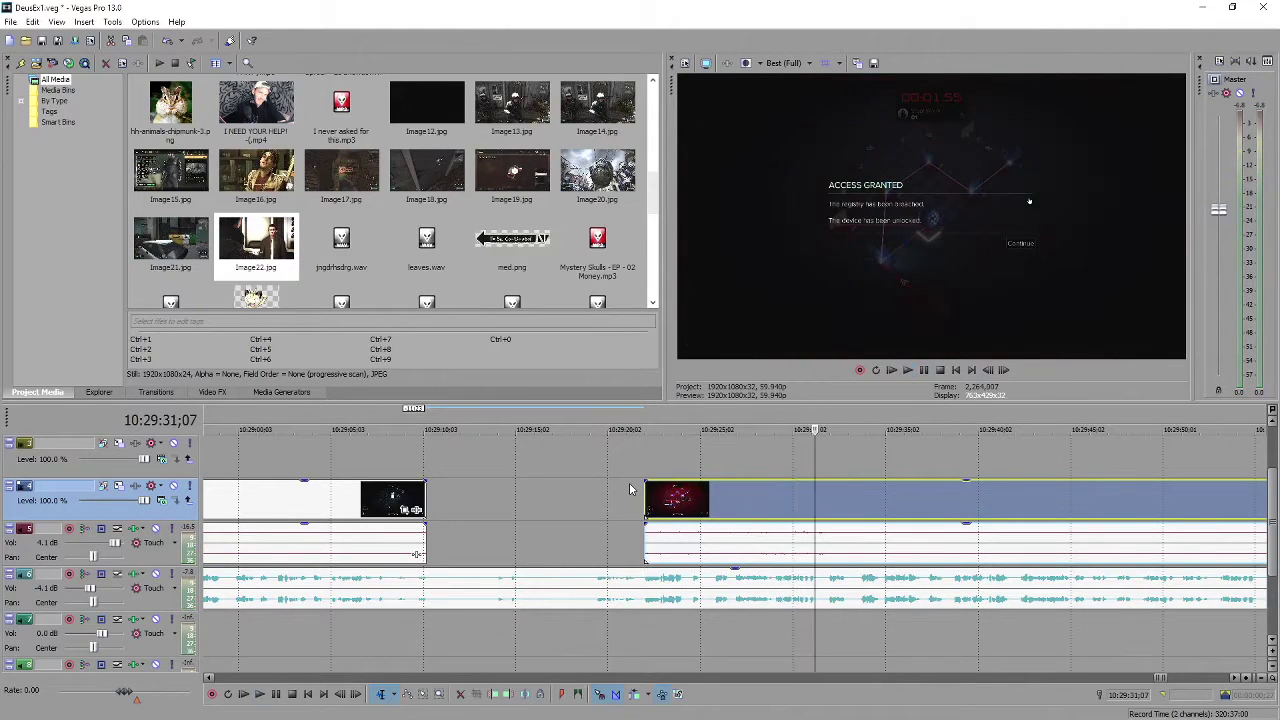
# Trim the start of the remaining video and game audio clips further to 10:29:30;27, where access is granted
pyautogui.moveTo(641, 503); pyautogui.dragTo(795, 490)
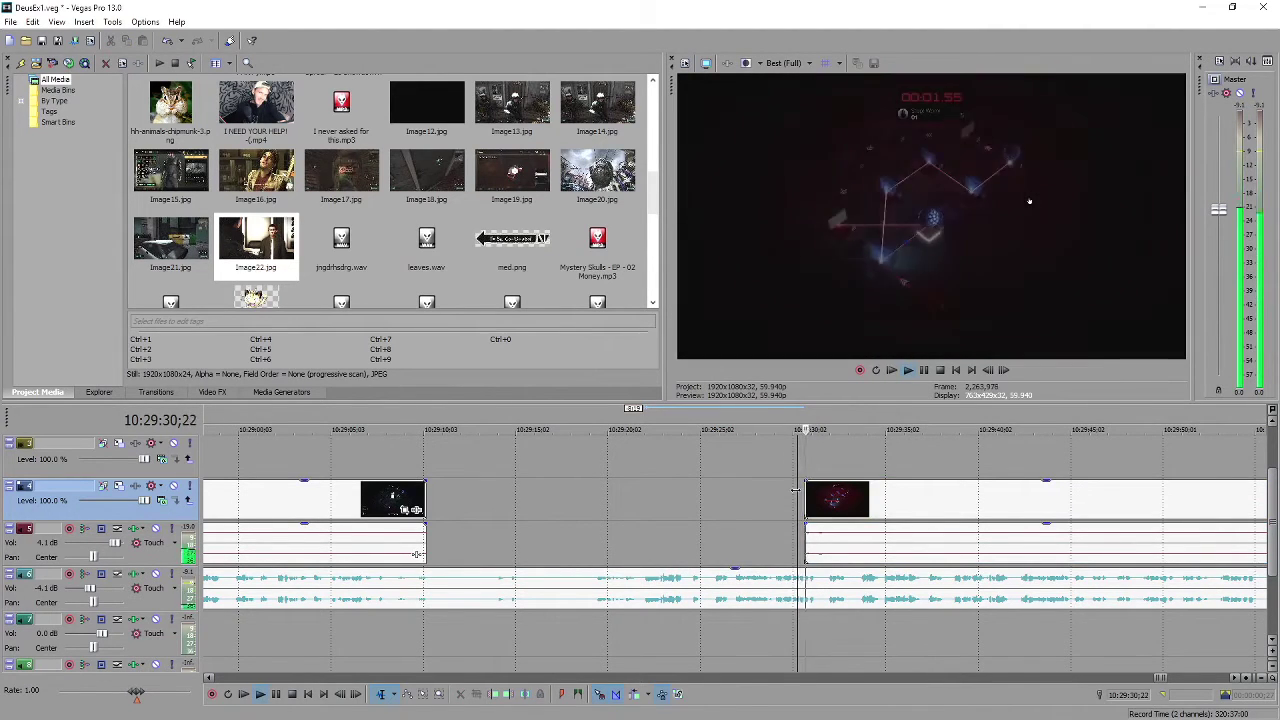
pyautogui.scroll(3, 795, 490)
pyautogui.moveTo(714, 498); pyautogui.dragTo(728, 498)
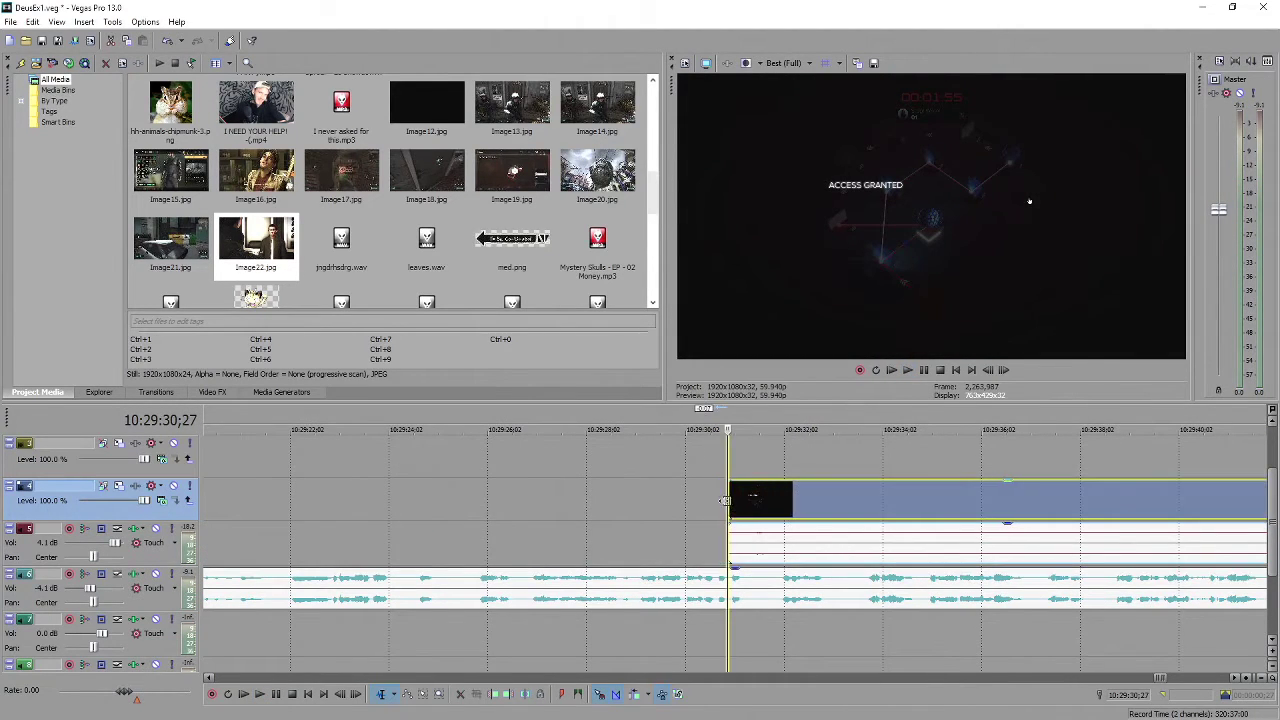
pyautogui.scroll(-4, 729, 586)
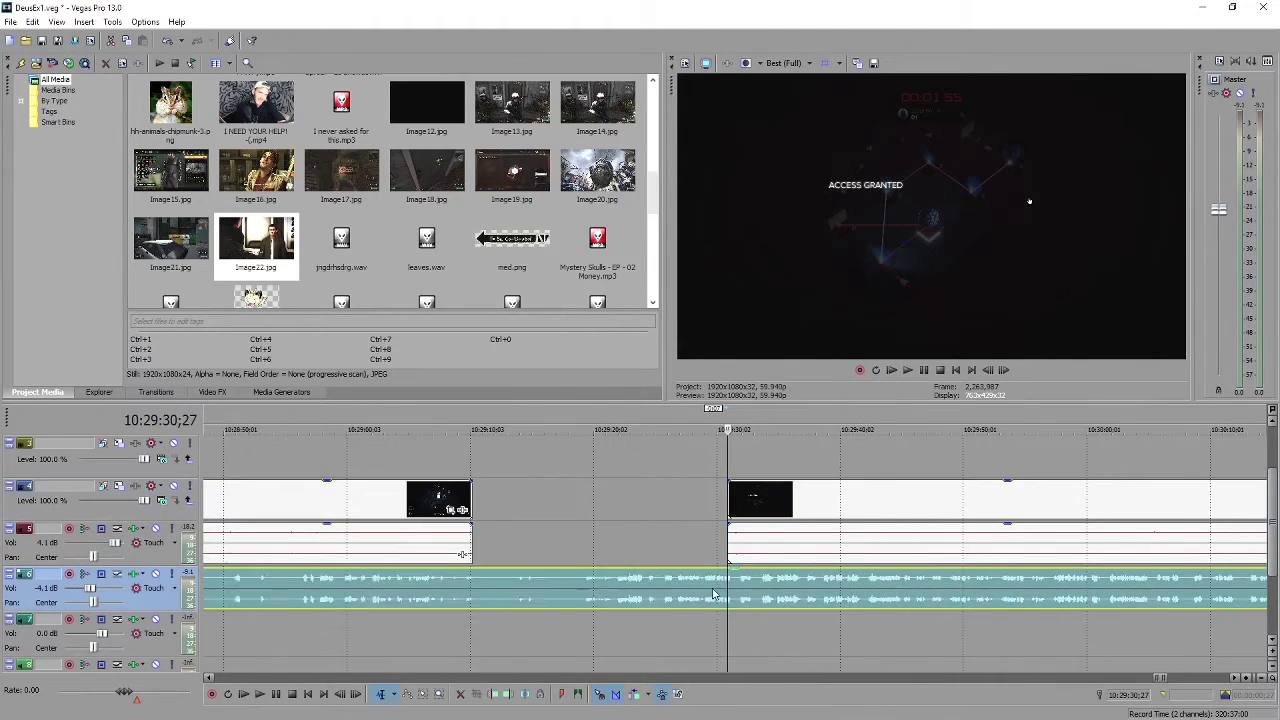
# Remove the voice audio between 10:29:10;07 and 10:29:30;27 and close the gap by moving the remaining video, game audio and voice clips back
pyautogui.moveTo(729, 586); pyautogui.dragTo(489, 580)
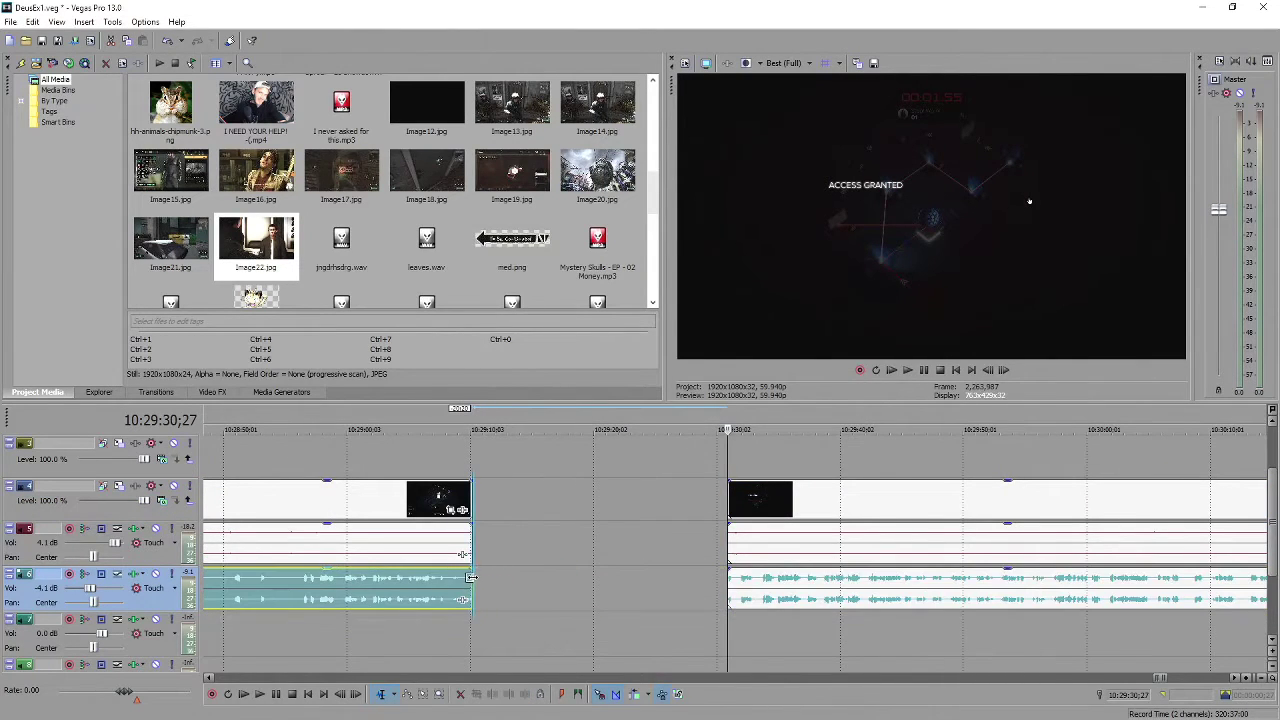
pyautogui.click(732, 502)
pyautogui.keyDown('shift'); pyautogui.click(748, 584); pyautogui.keyUp('shift')
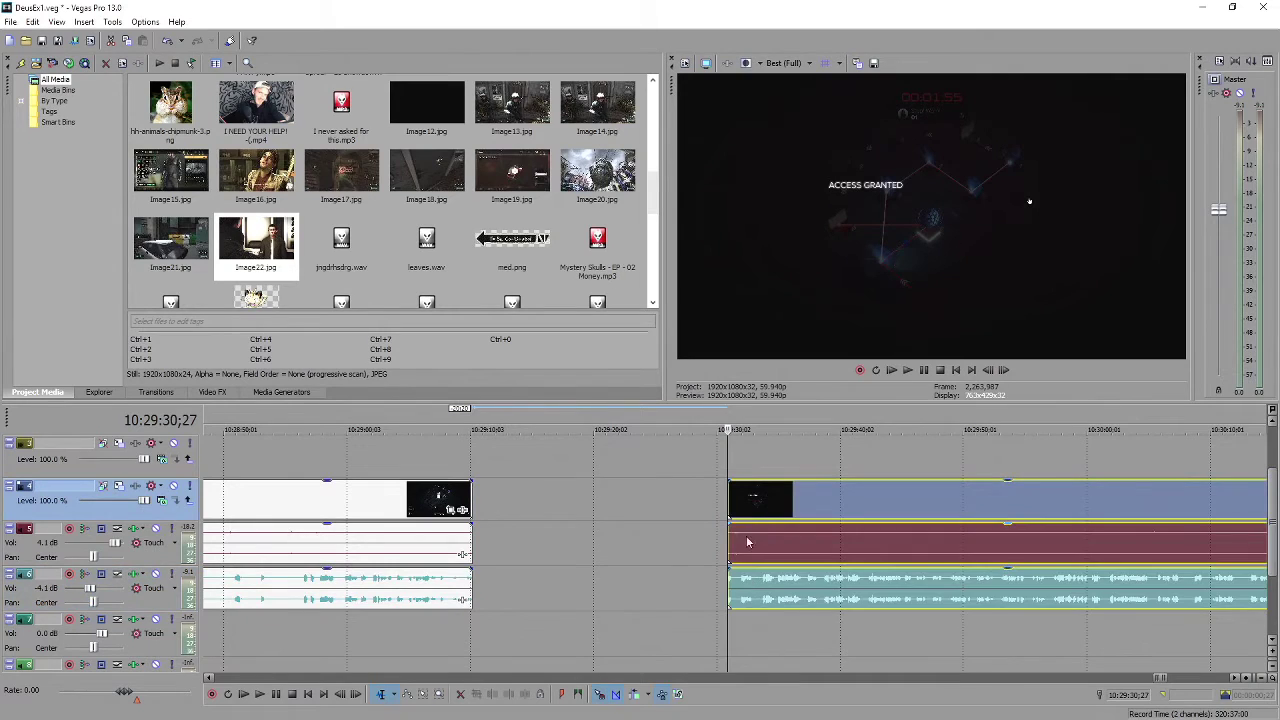
pyautogui.moveTo(754, 504); pyautogui.dragTo(500, 502)
# Try a two-frame crossfade between the game audio clips at the 10:29:10;07 join and play across it
pyautogui.click(456, 476)
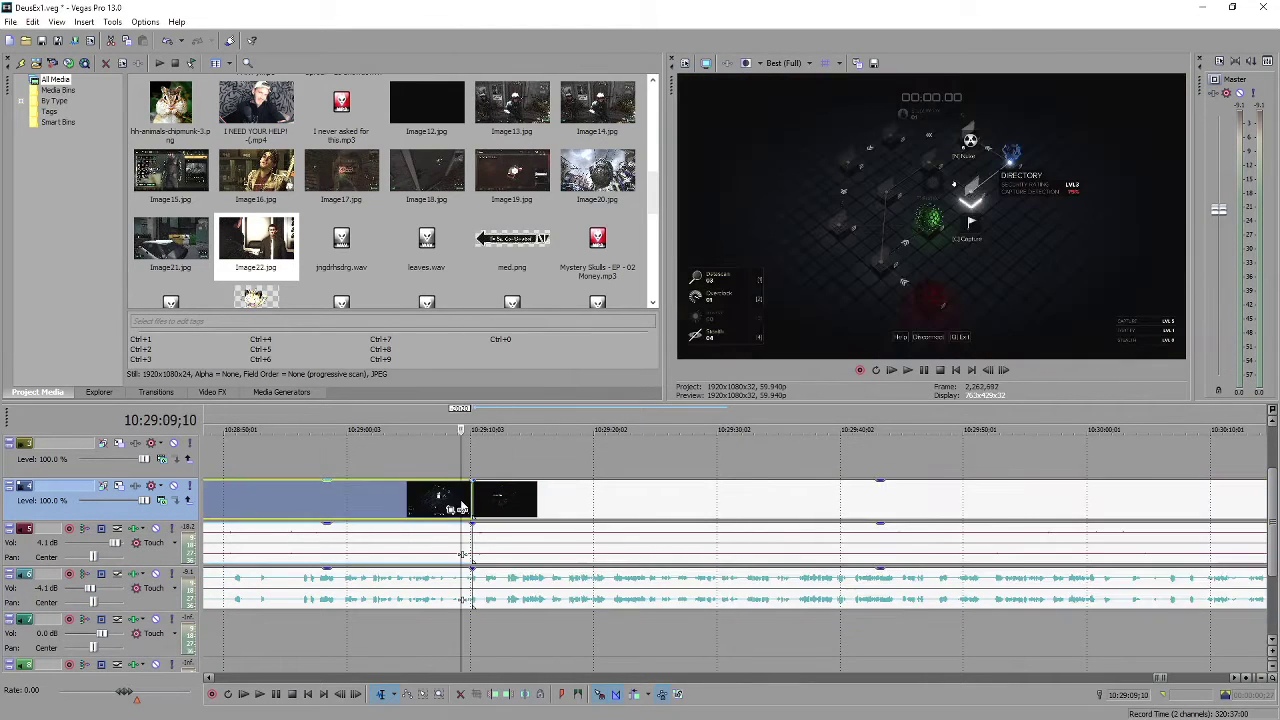
pyautogui.scroll(5, 657, 560)
pyautogui.click(786, 552)
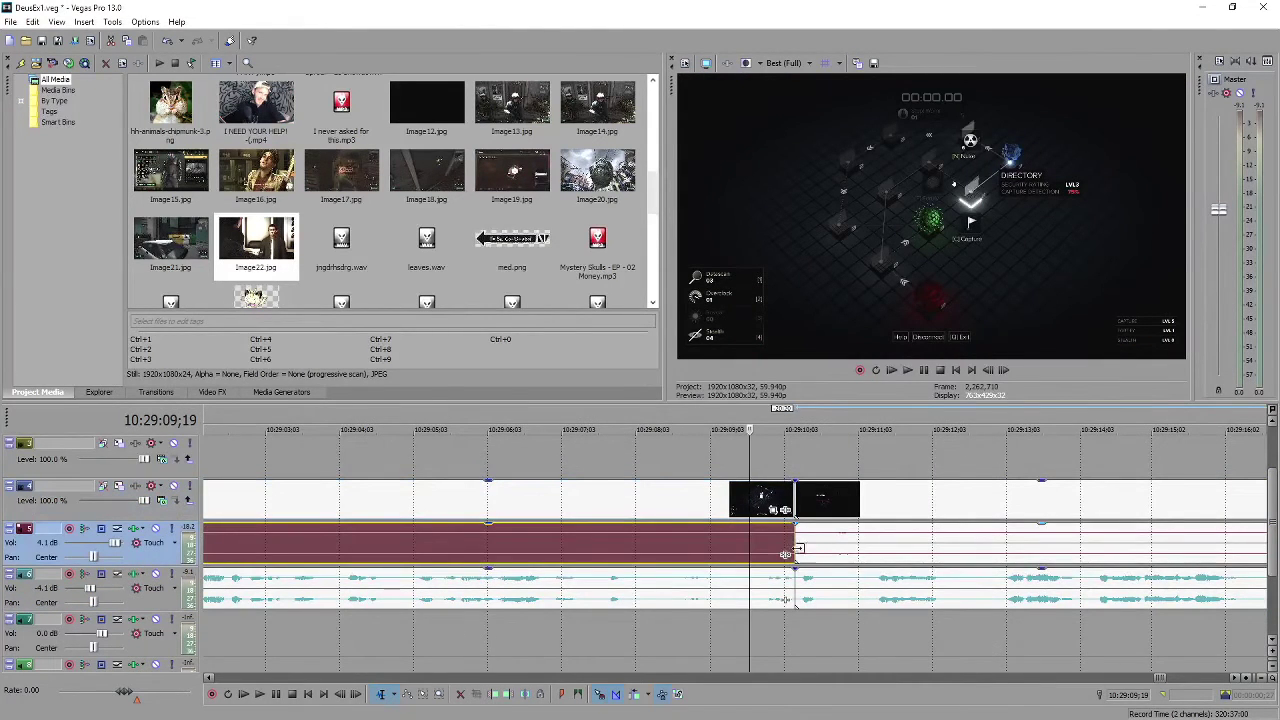
pyautogui.click(801, 553)
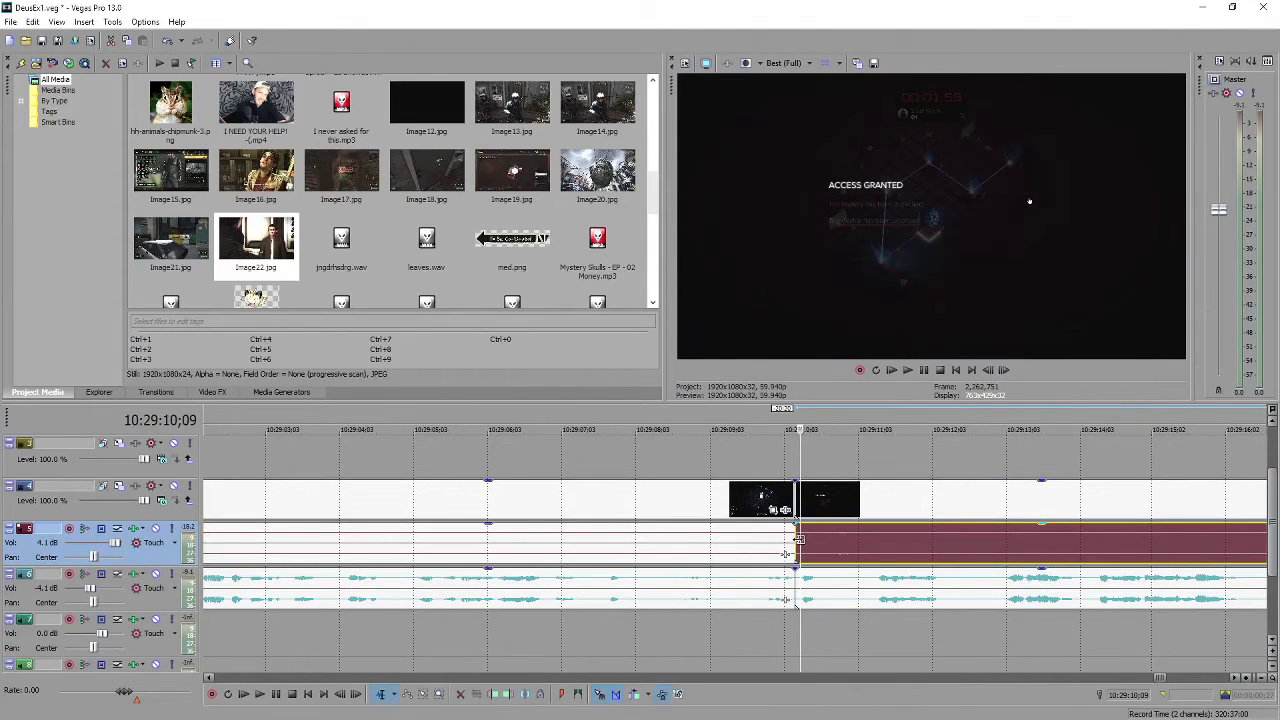
pyautogui.moveTo(742, 416); pyautogui.dragTo(858, 420)
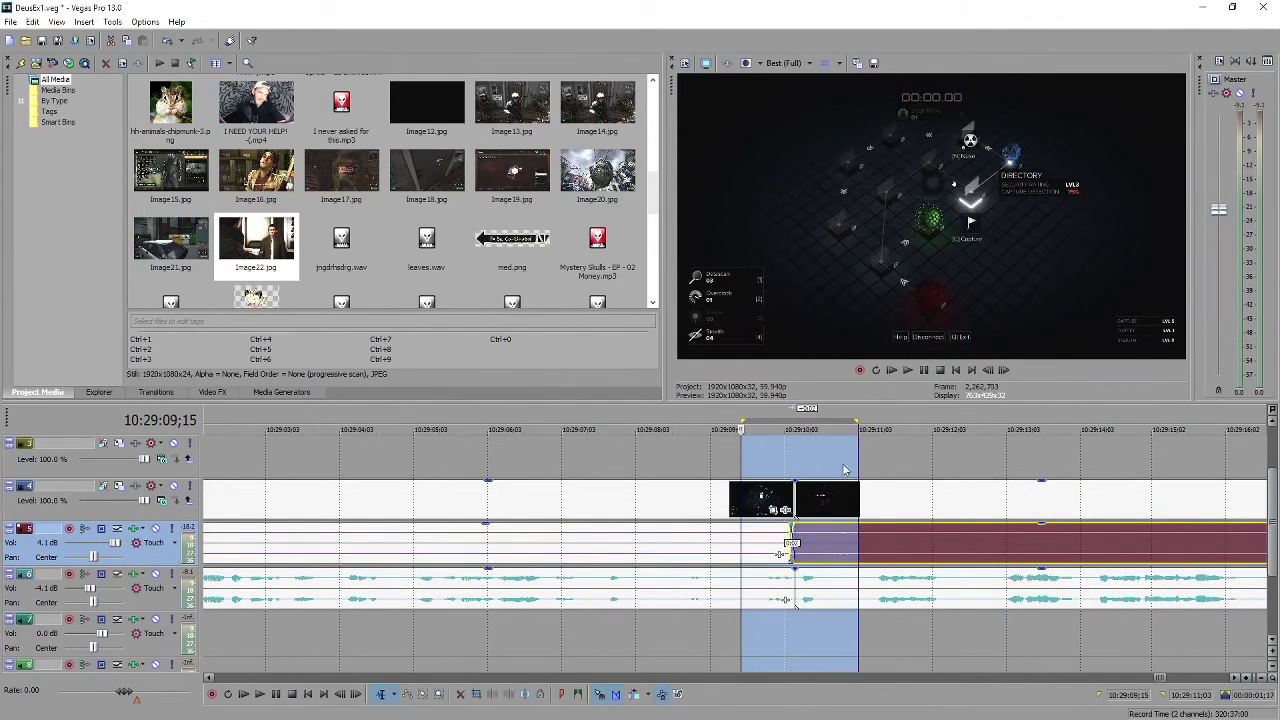
pyautogui.press('space')
pyautogui.click(764, 457)
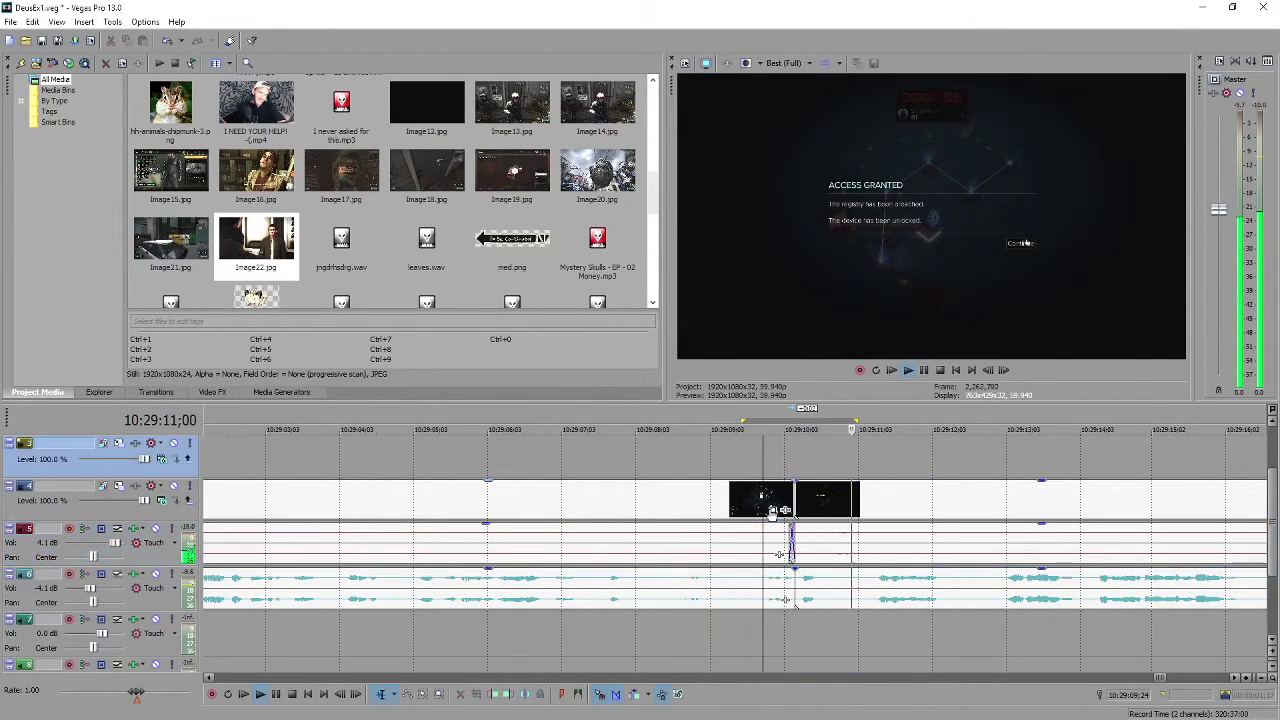
pyautogui.press('space')
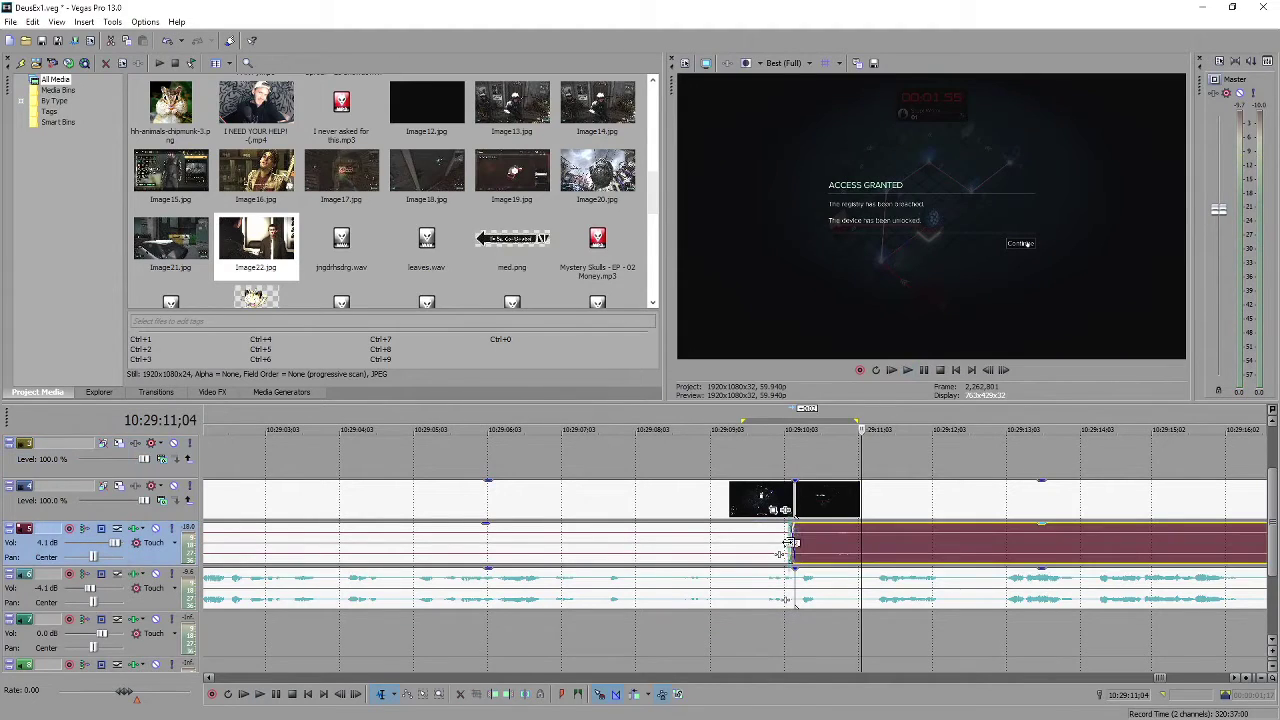
pyautogui.press('space')
pyautogui.click(782, 469)
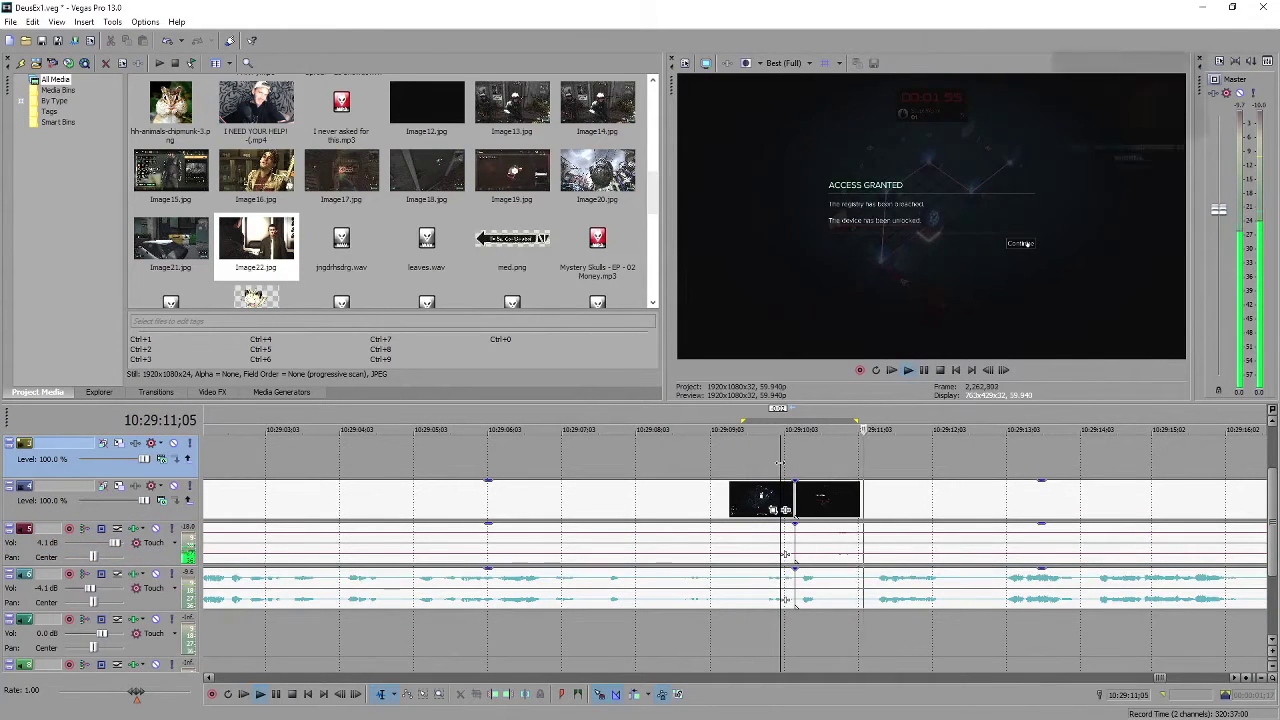
pyautogui.press('space')
# Shift the clips after the 10:29:10;07 join by a few frames, trim the voice audio's start slightly and play the join
pyautogui.click(825, 500)
pyautogui.keyDown('ctrl'); pyautogui.click(848, 590); pyautogui.keyUp('ctrl')
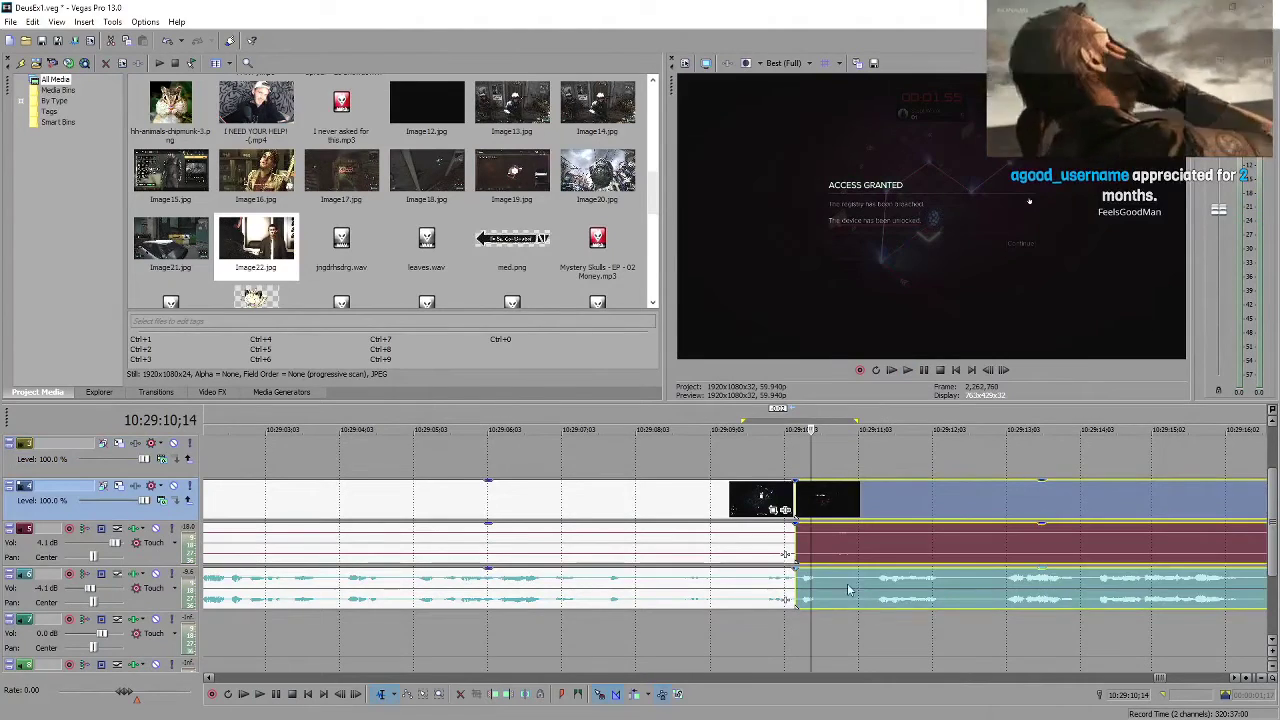
pyautogui.moveTo(801, 500)
pyautogui.mouseDown()
pyautogui.moveTo(818, 500)
pyautogui.moveTo(796, 496)
pyautogui.mouseUp()
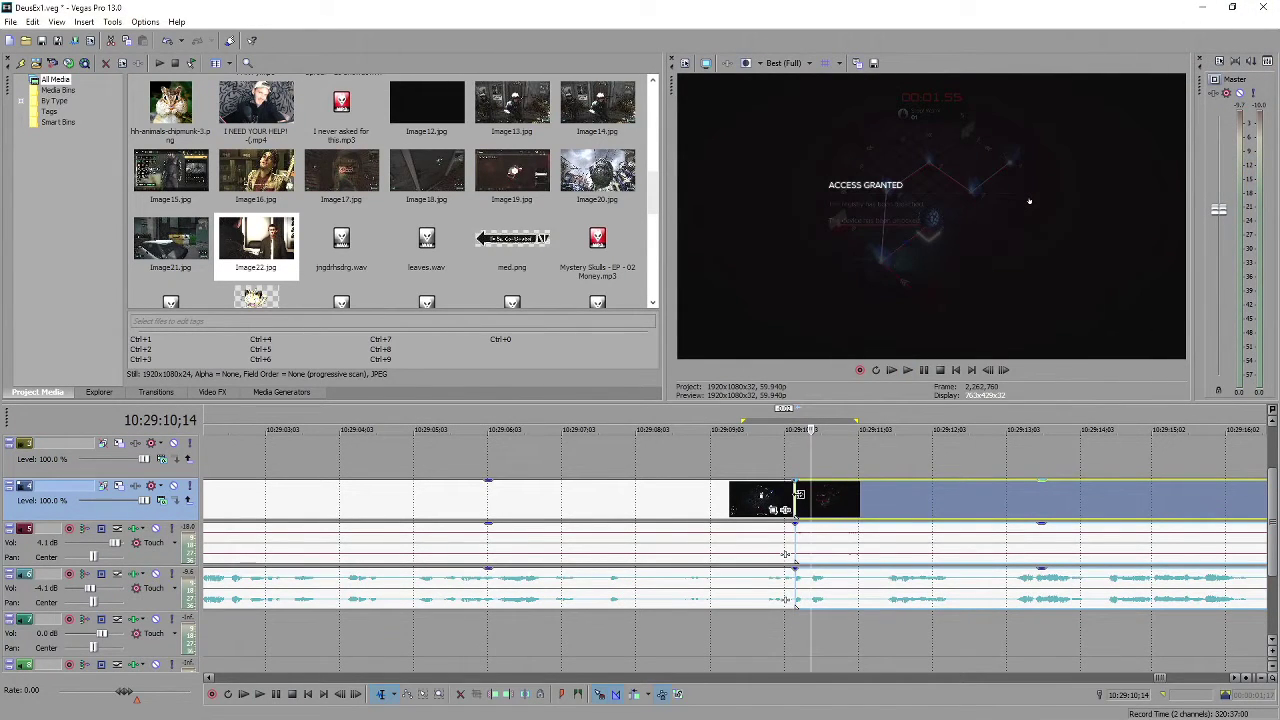
pyautogui.press('Right')
pyautogui.press('Right')
pyautogui.click(800, 595)
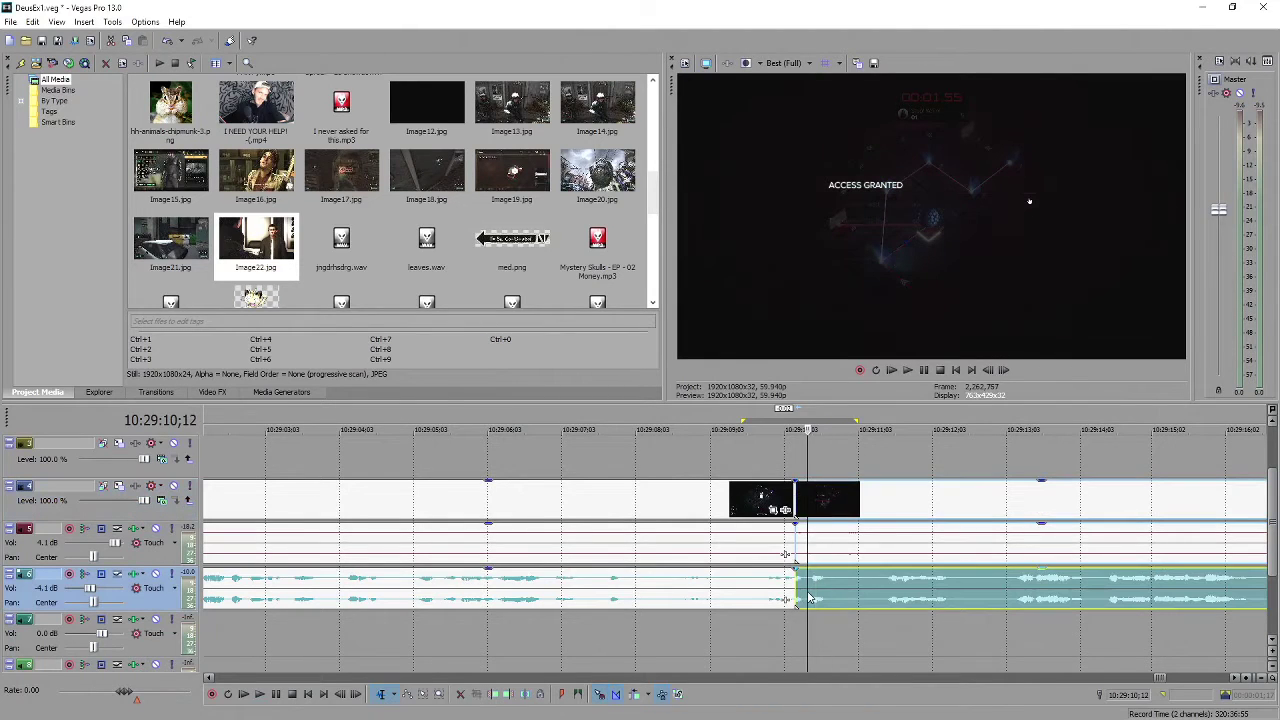
pyautogui.click(768, 505)
pyautogui.press('space')
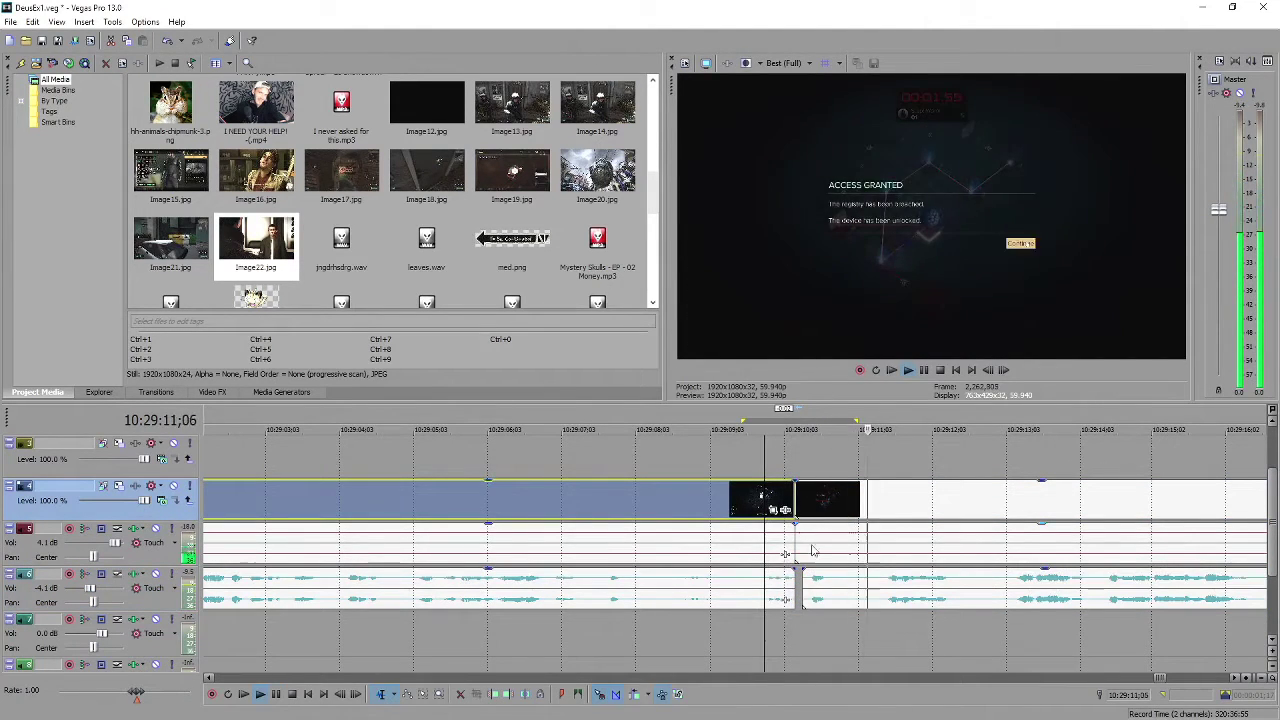
# Split the voice audio at 10:29:11;02 and move the part after the cut to start at about 10:29:13
pyautogui.click(855, 591)
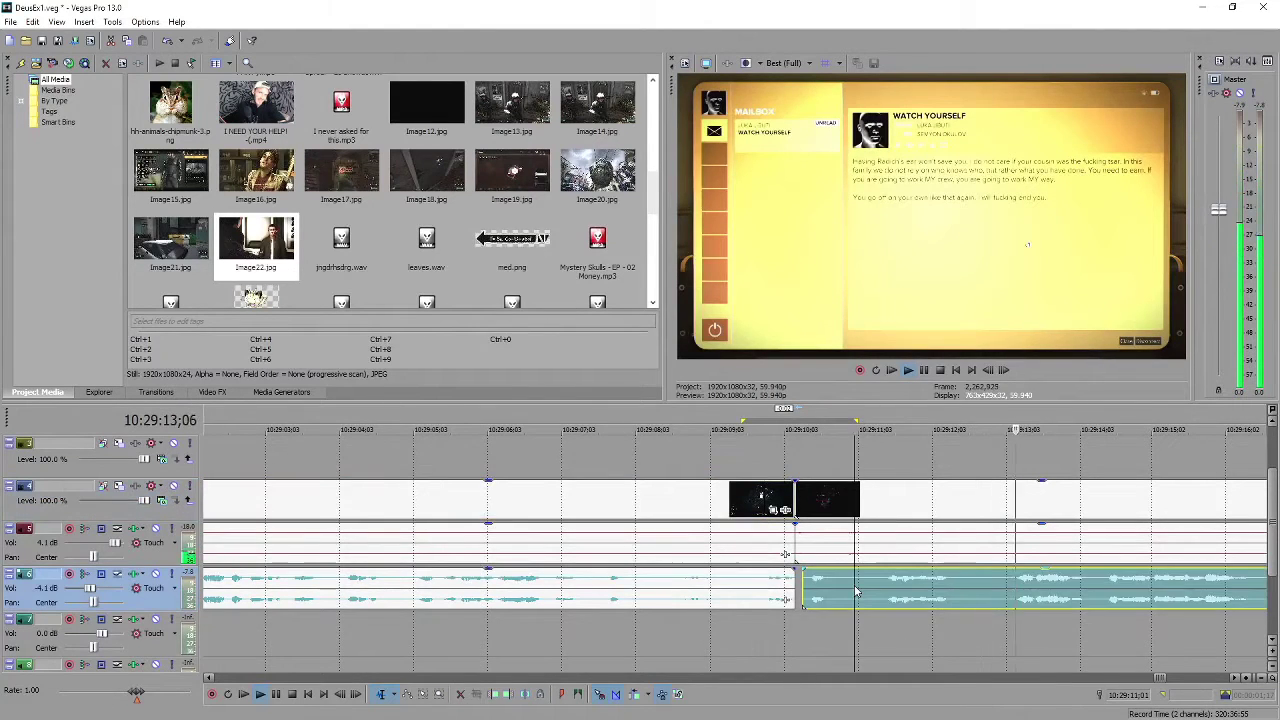
pyautogui.scroll(-2, 855, 591)
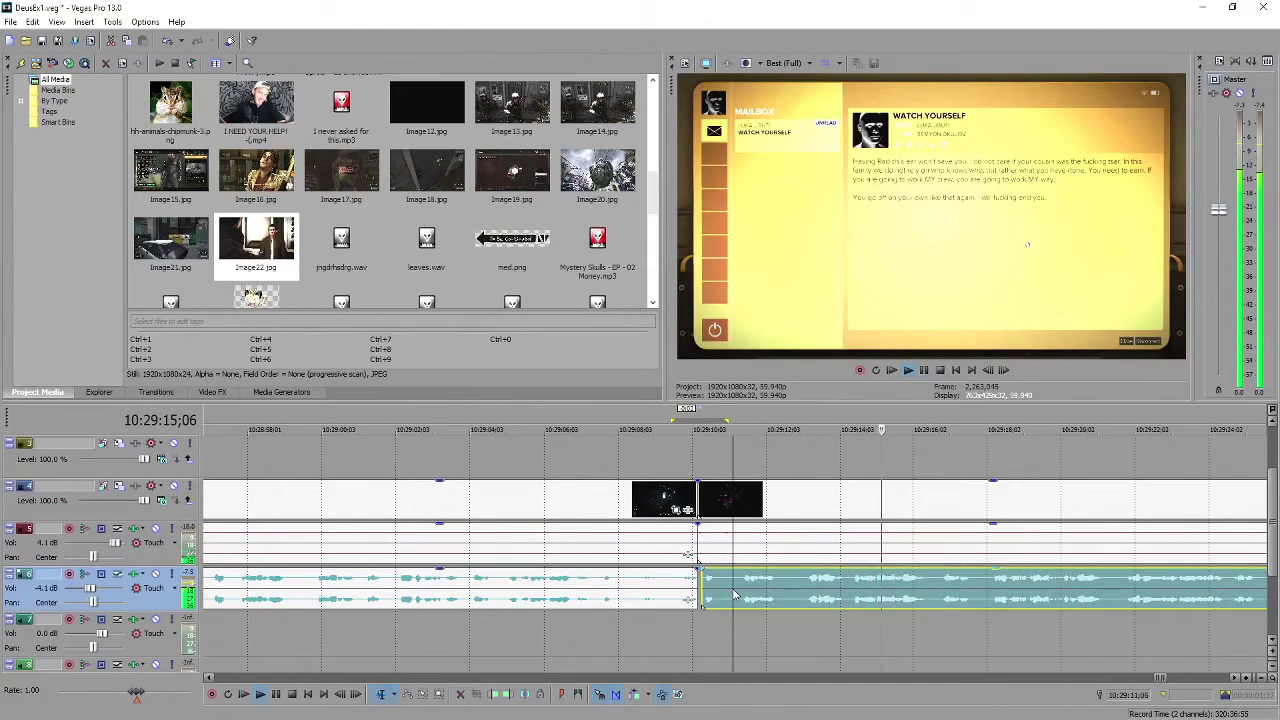
pyautogui.press('s')
pyautogui.moveTo(733, 596); pyautogui.dragTo(803, 588)
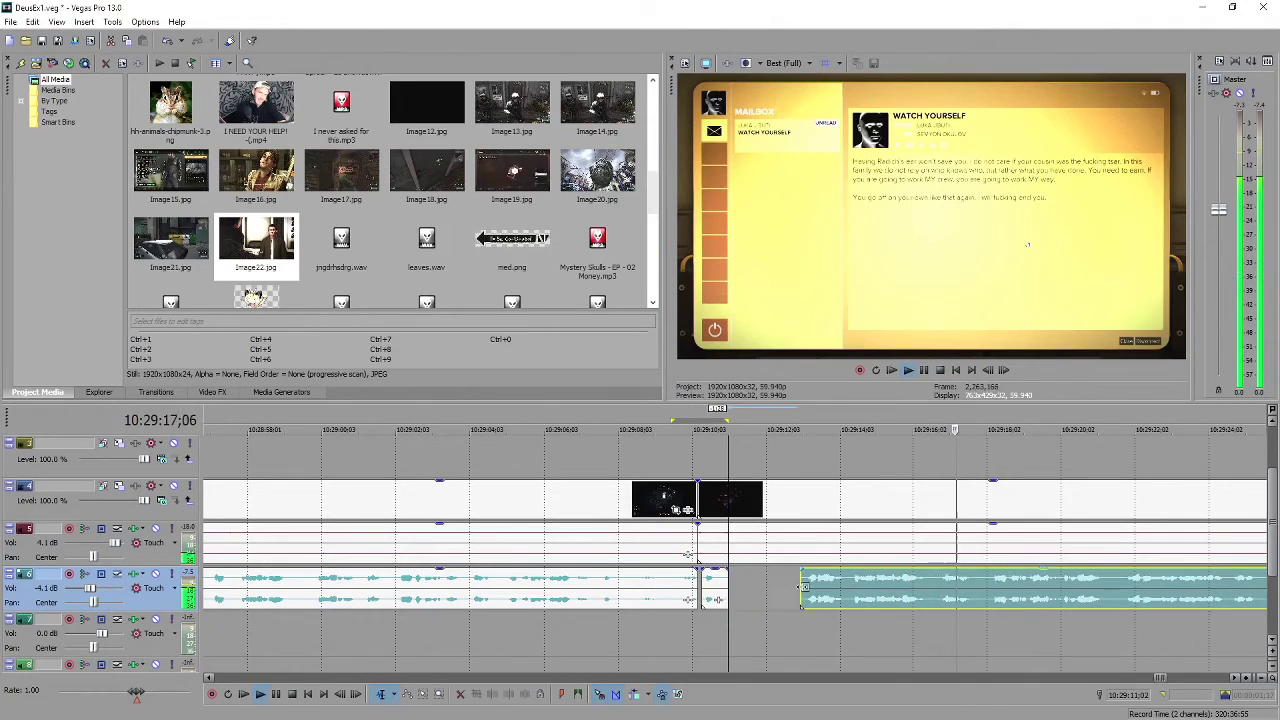
# Place the short voice piece directly at the join and cut off everything after 10:29:10;18, keeping only its first sound
pyautogui.click(716, 592)
pyautogui.scroll(3, 720, 595)
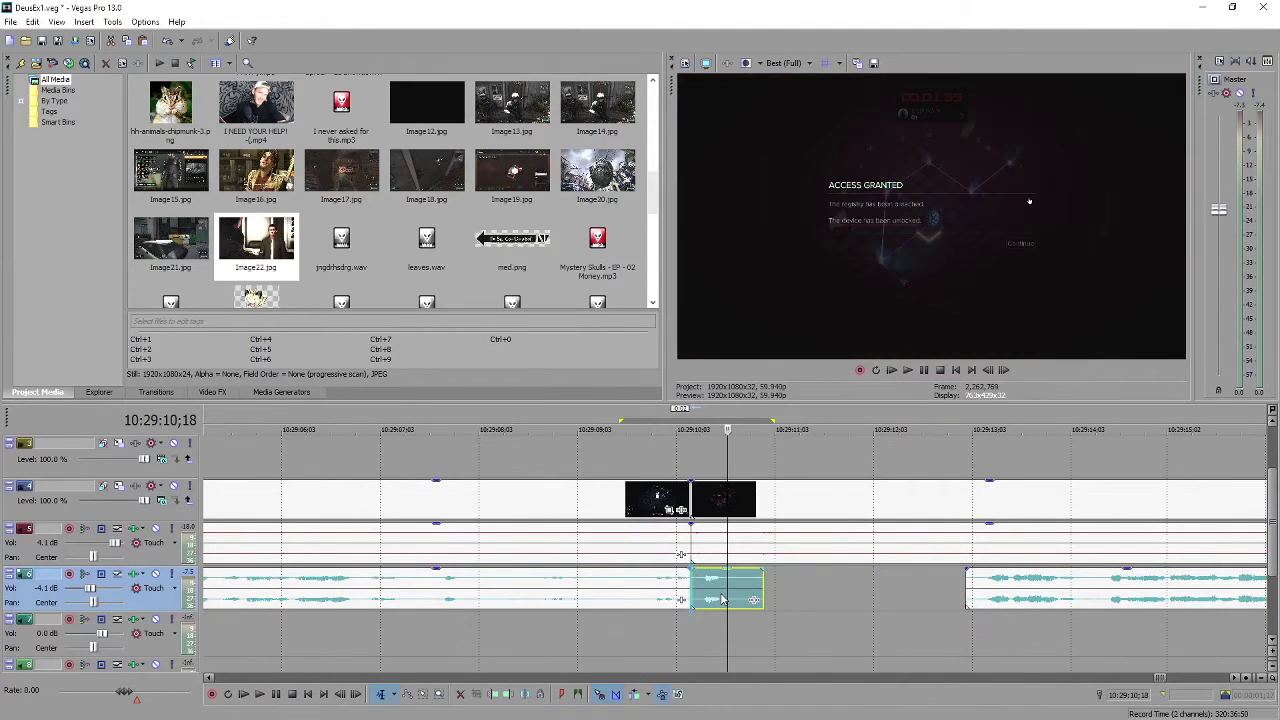
pyautogui.press('s')
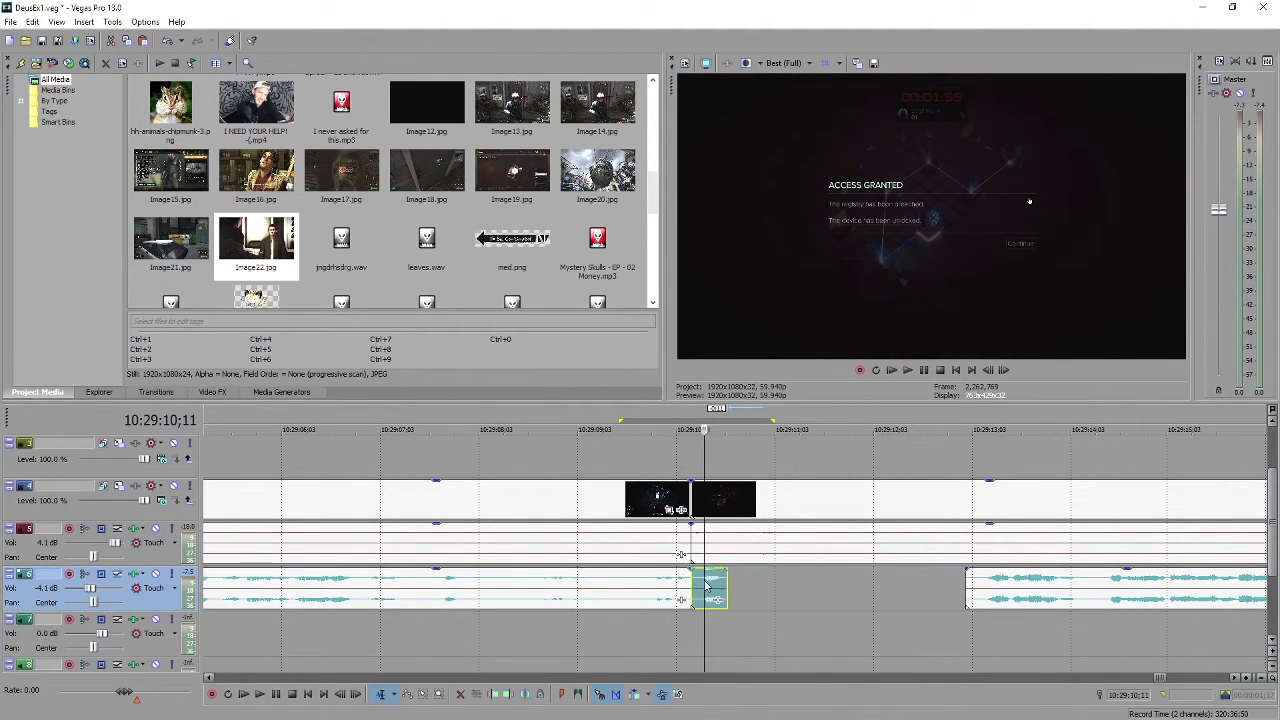
# Paste repeated, overlapping copies of the short voice sound onto its own track and the audio track below, filling up to about 10:29:13
pyautogui.moveTo(741, 583); pyautogui.dragTo(727, 628)
pyautogui.hotkey('ctrl', 'v')
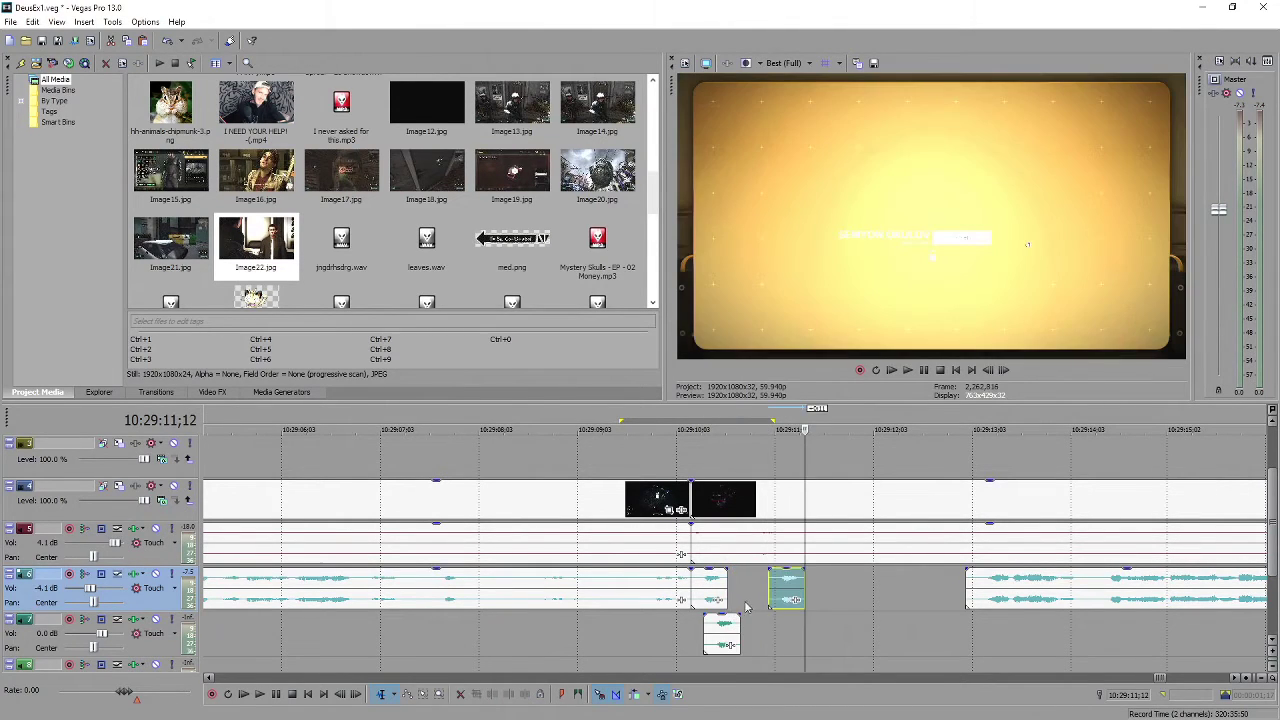
pyautogui.moveTo(790, 597); pyautogui.dragTo(726, 598)
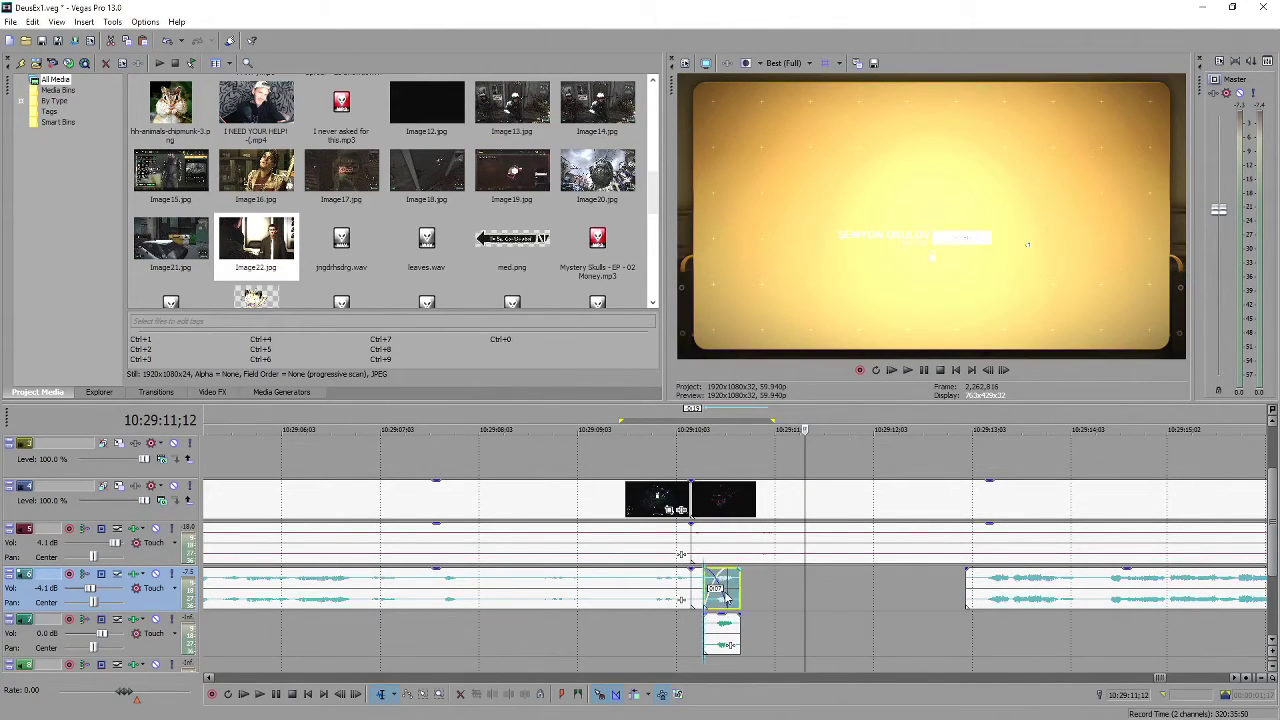
pyautogui.click(726, 628)
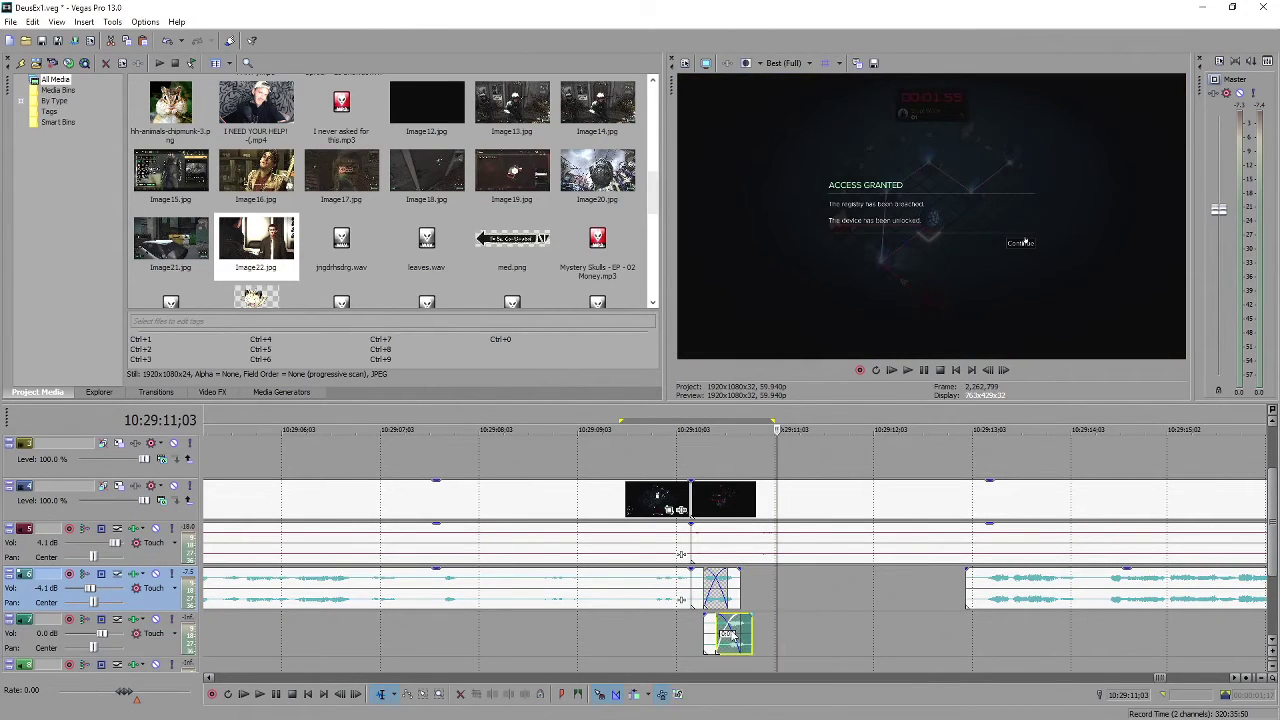
pyautogui.moveTo(726, 628); pyautogui.dragTo(850, 590)
pyautogui.moveTo(850, 590); pyautogui.dragTo(930, 637)
pyautogui.moveTo(805, 627); pyautogui.dragTo(812, 632)
pyautogui.click(838, 621)
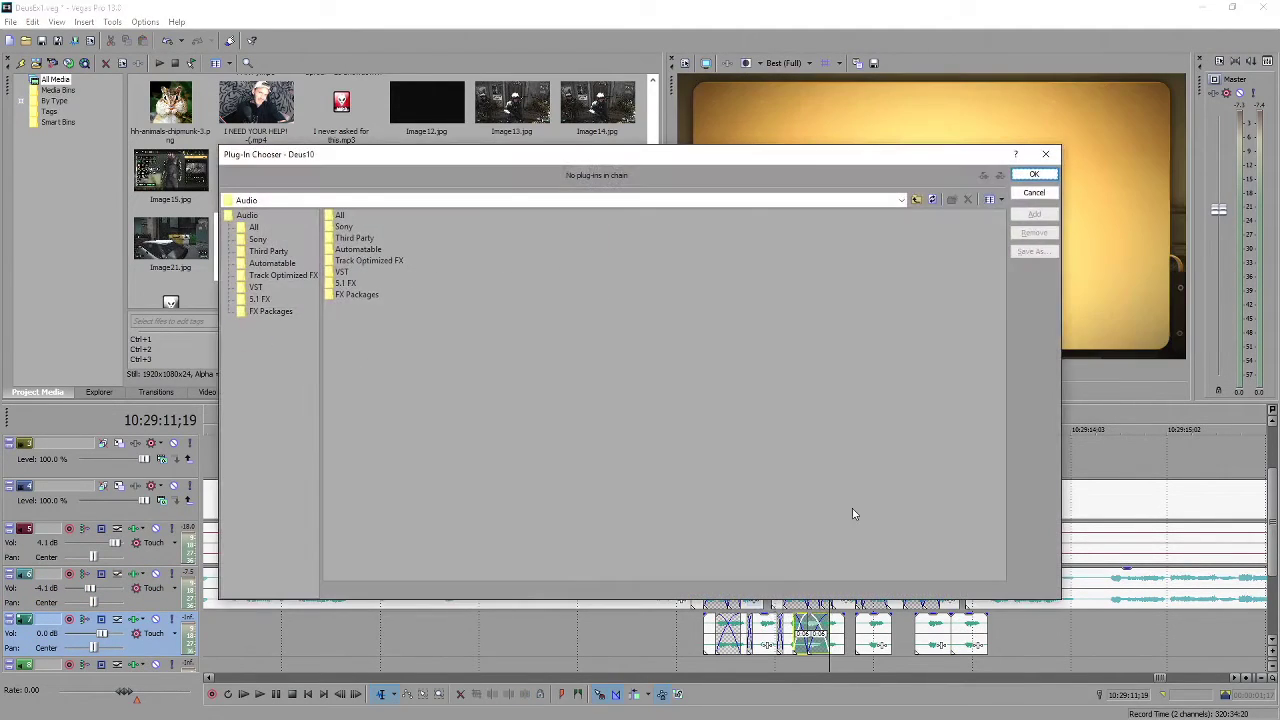
pyautogui.click(1034, 193)
# Add another copy of the sound on the lower audio track at about 10:29:10;03 and play the layered copies
pyautogui.click(677, 636)
pyautogui.press('space')
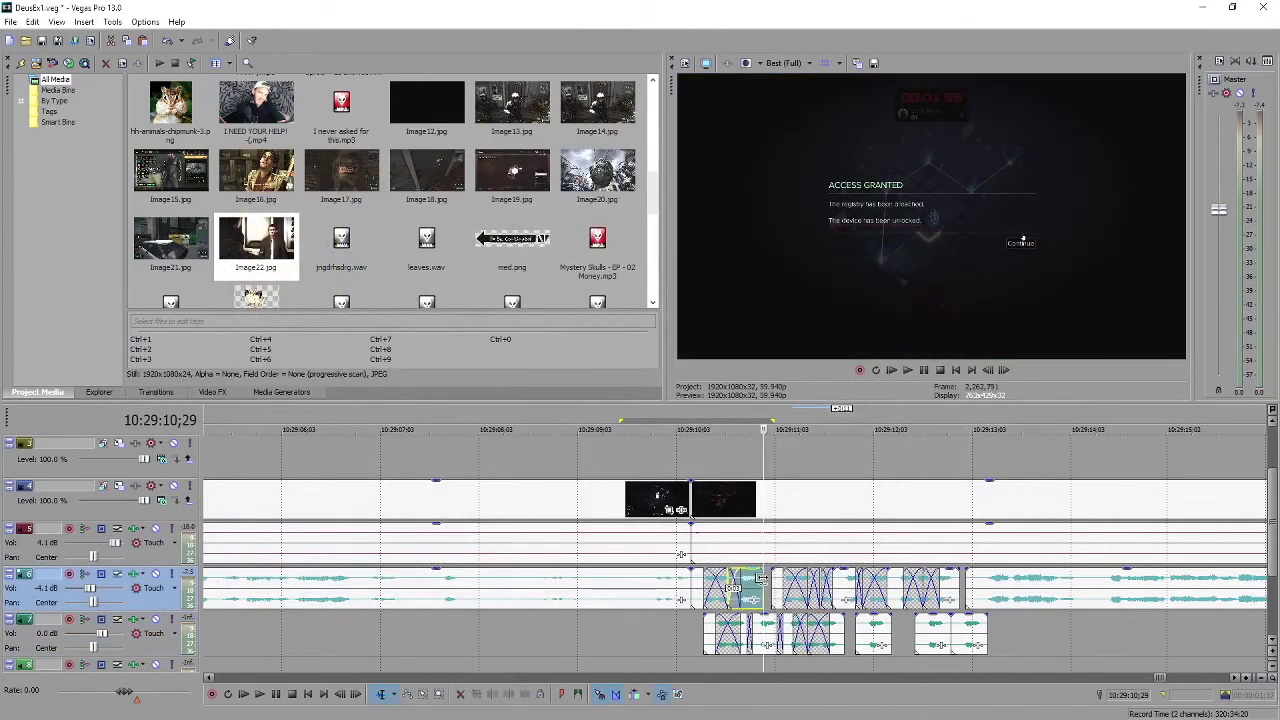
pyautogui.press('space')
pyautogui.press('space')
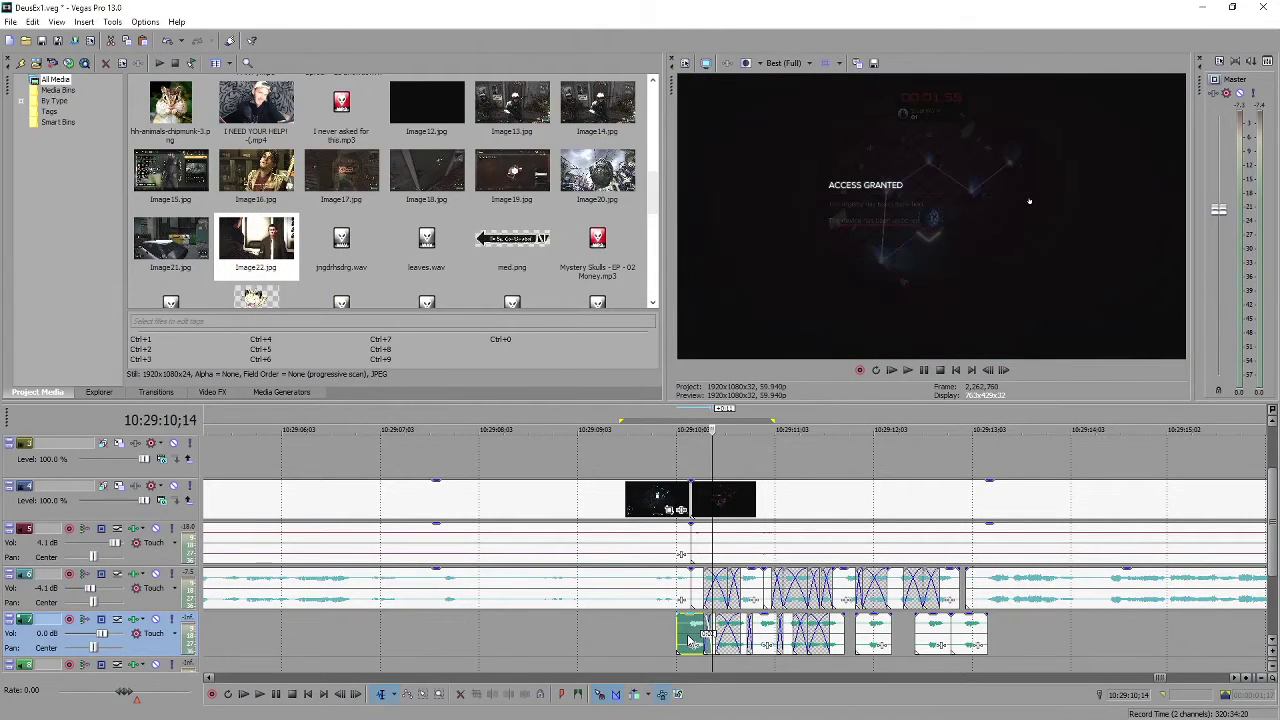
pyautogui.click(653, 594)
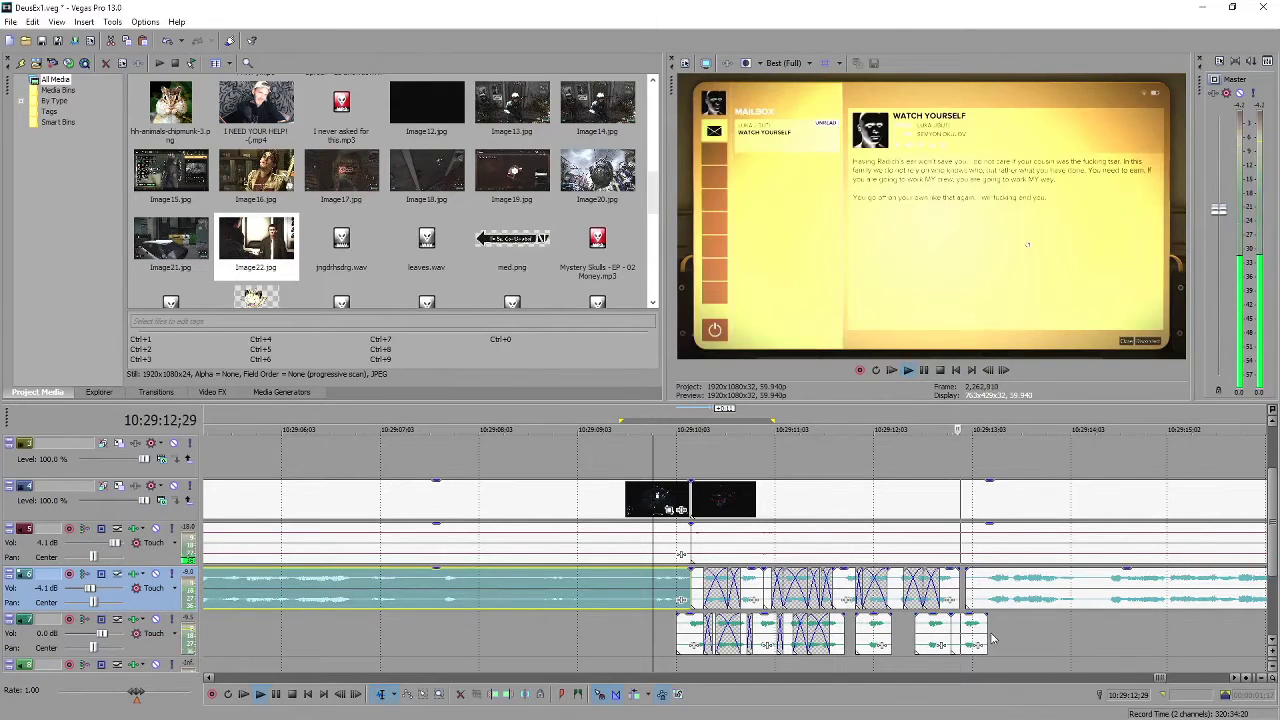
pyautogui.press('Return')
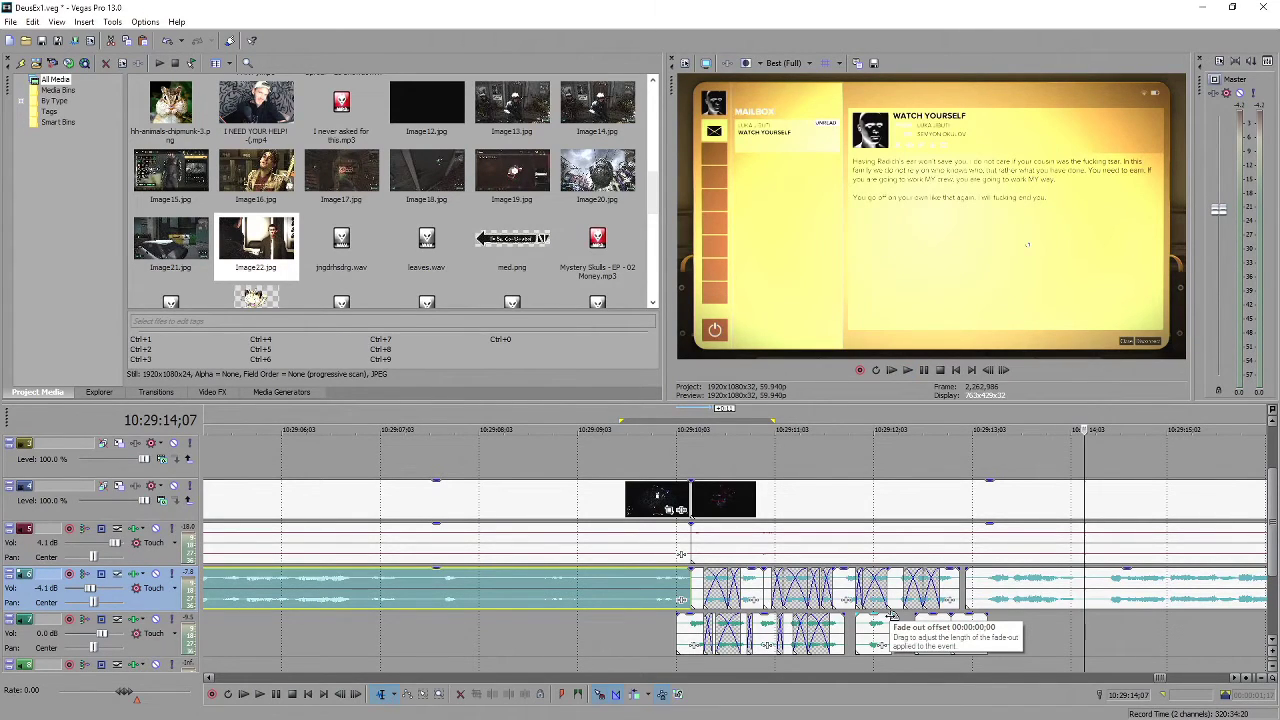
# Replay the layered voice copies from just before the join and review the footage on to 10:29:26;24
pyautogui.scroll(-2, 888, 614)
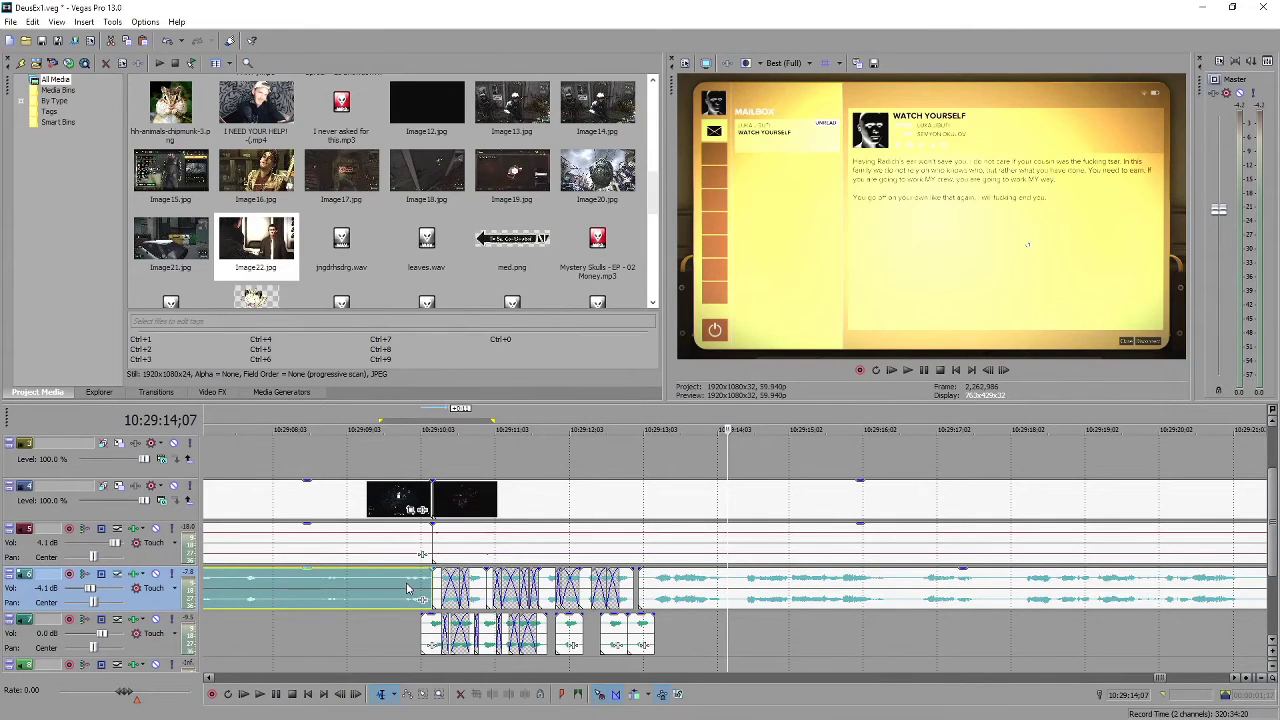
pyautogui.click(406, 582)
pyautogui.press('space')
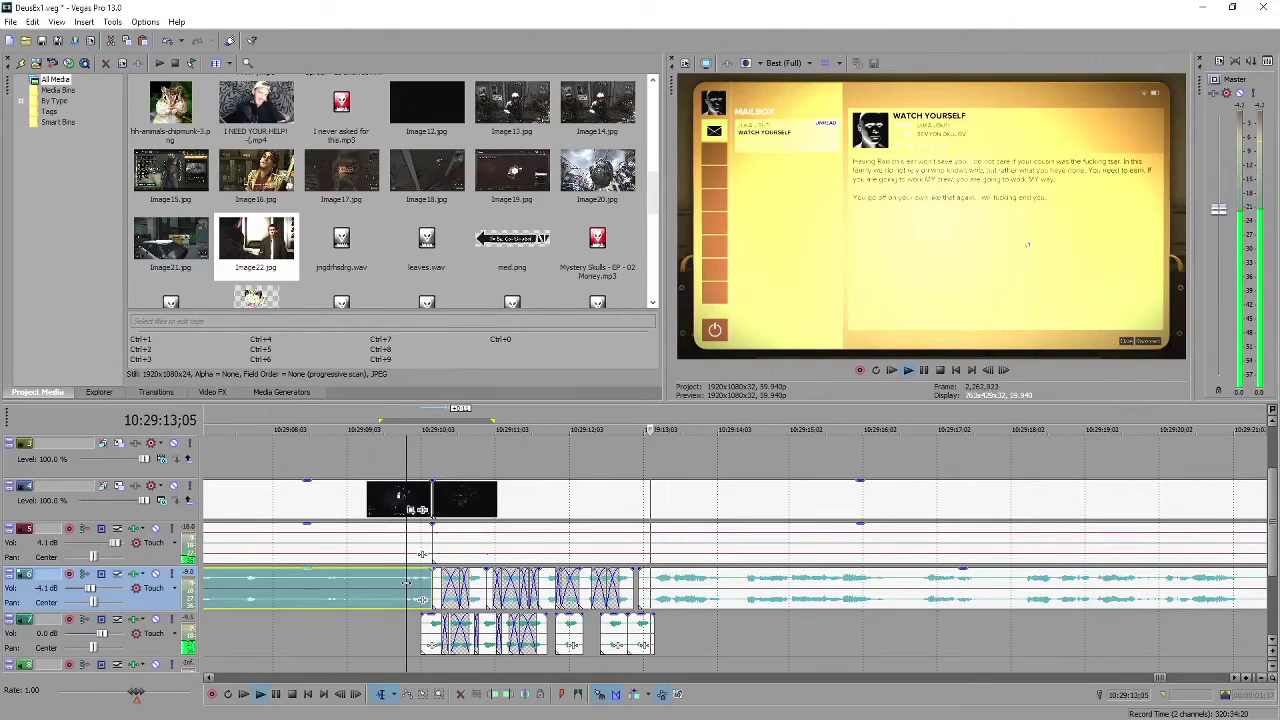
pyautogui.press('Return')
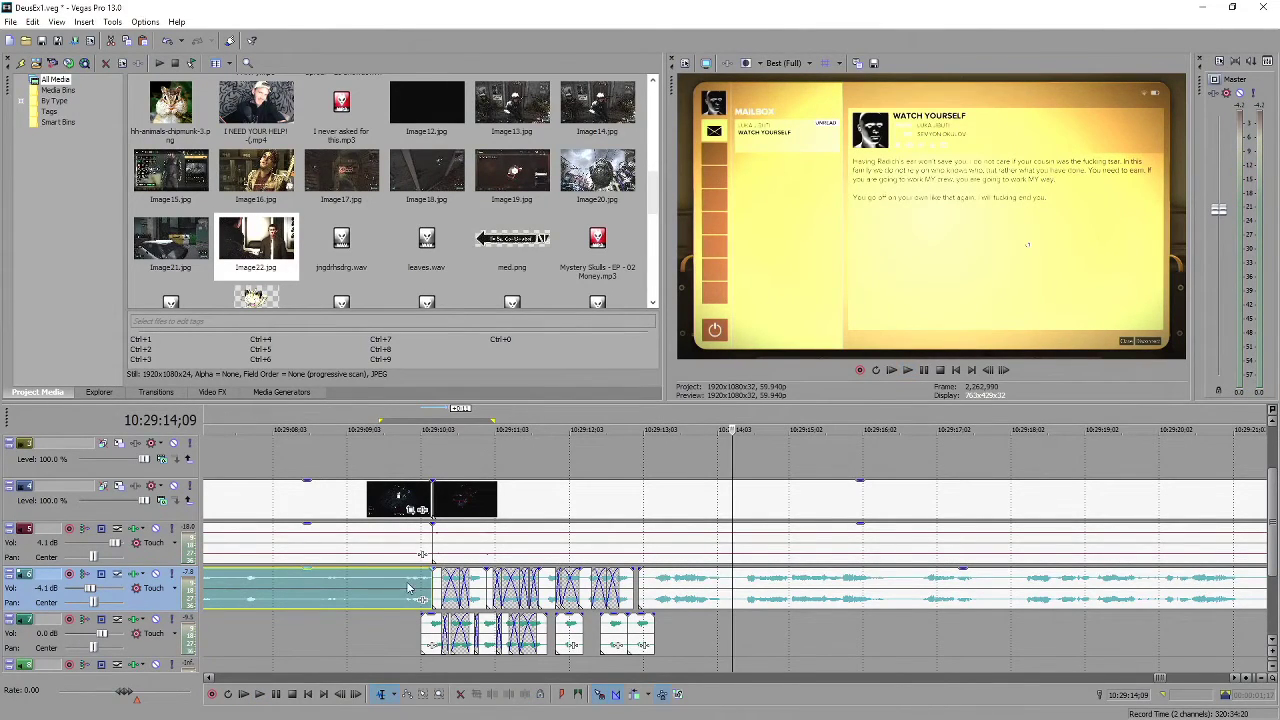
pyautogui.click(409, 596)
pyautogui.press('space')
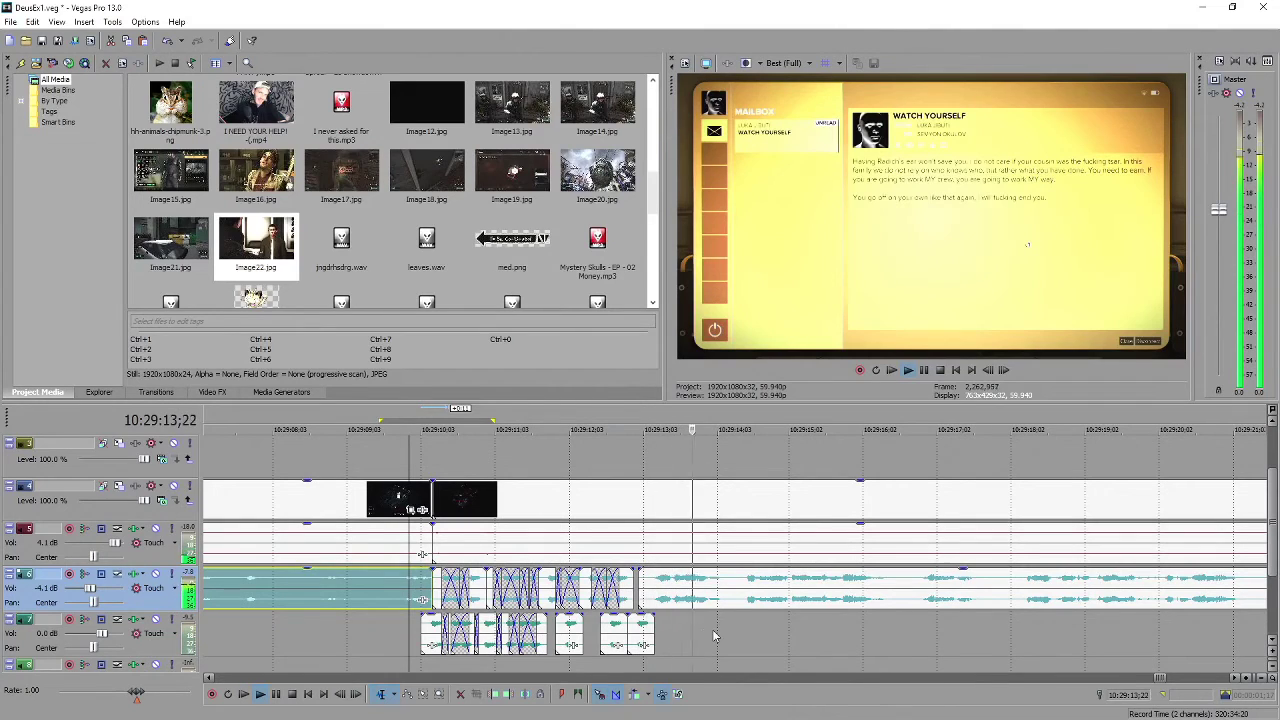
pyautogui.scroll(-2, 670, 622)
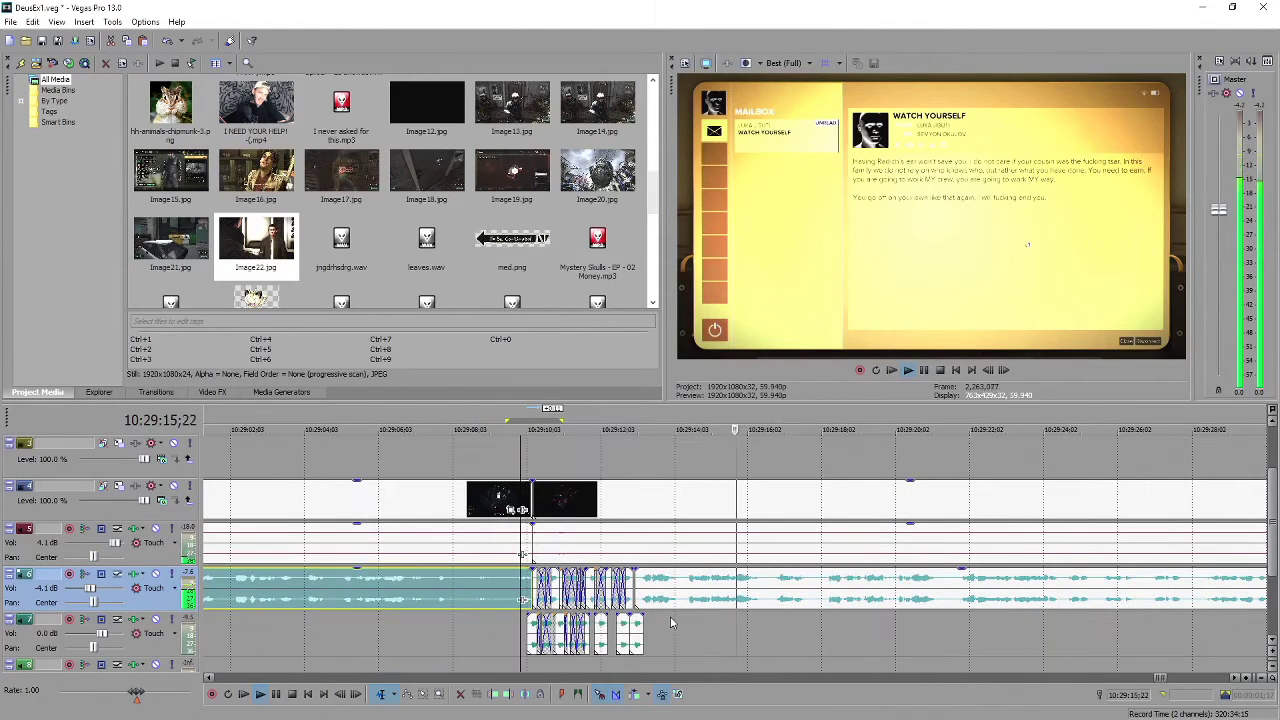
pyautogui.scroll(-3, 670, 622)
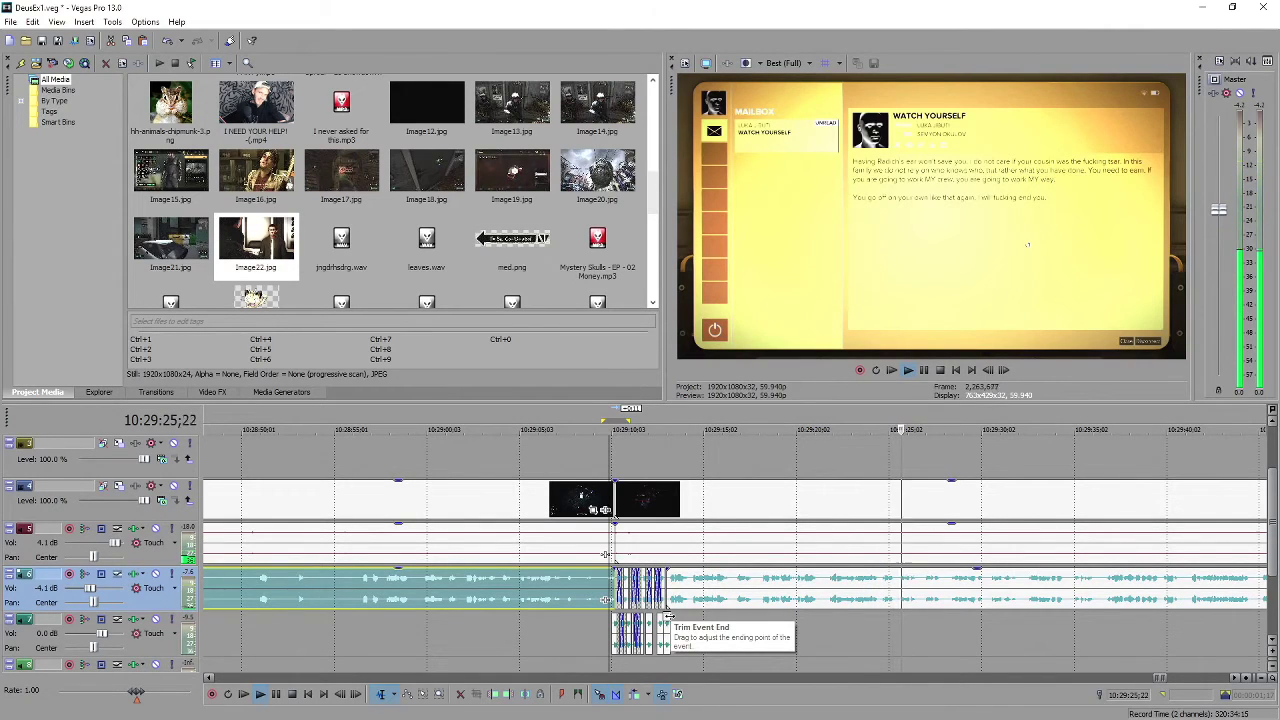
pyautogui.press('Return')
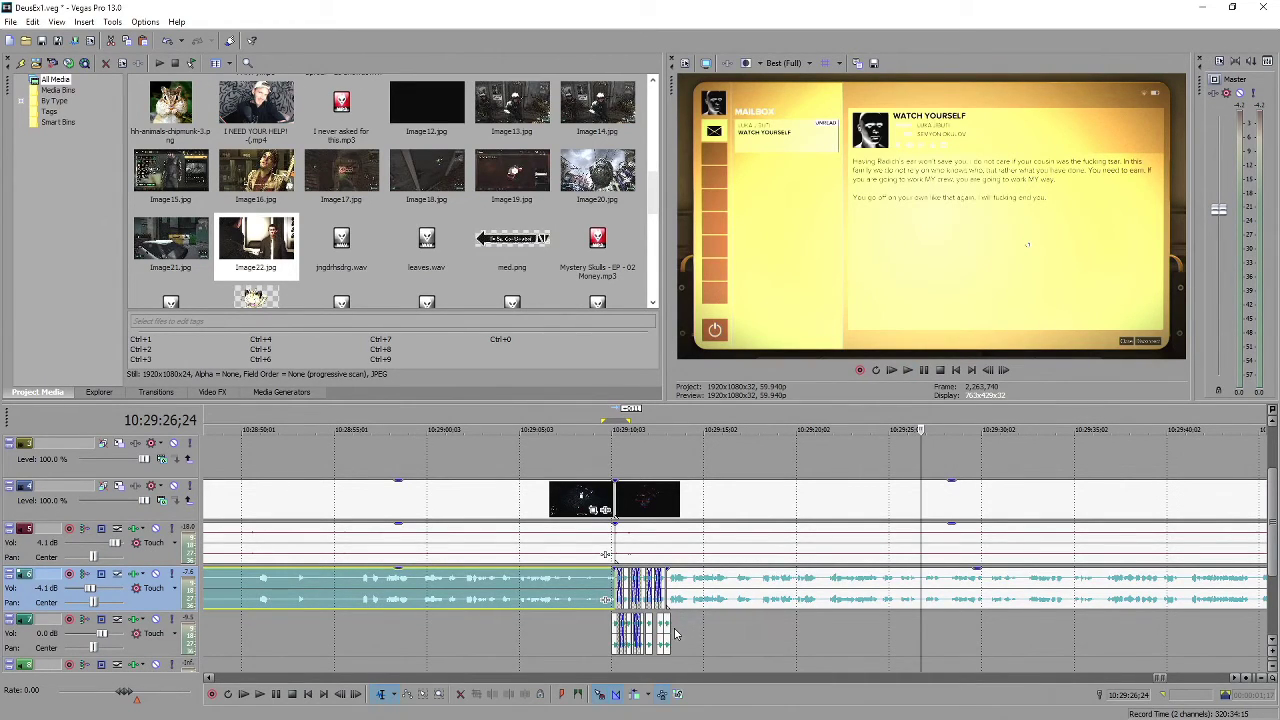
# Play the last layered voice copy and the beginning of the long voice clip that follows, on to 10:29:14;05
pyautogui.click(668, 640)
pyautogui.scroll(6, 668, 640)
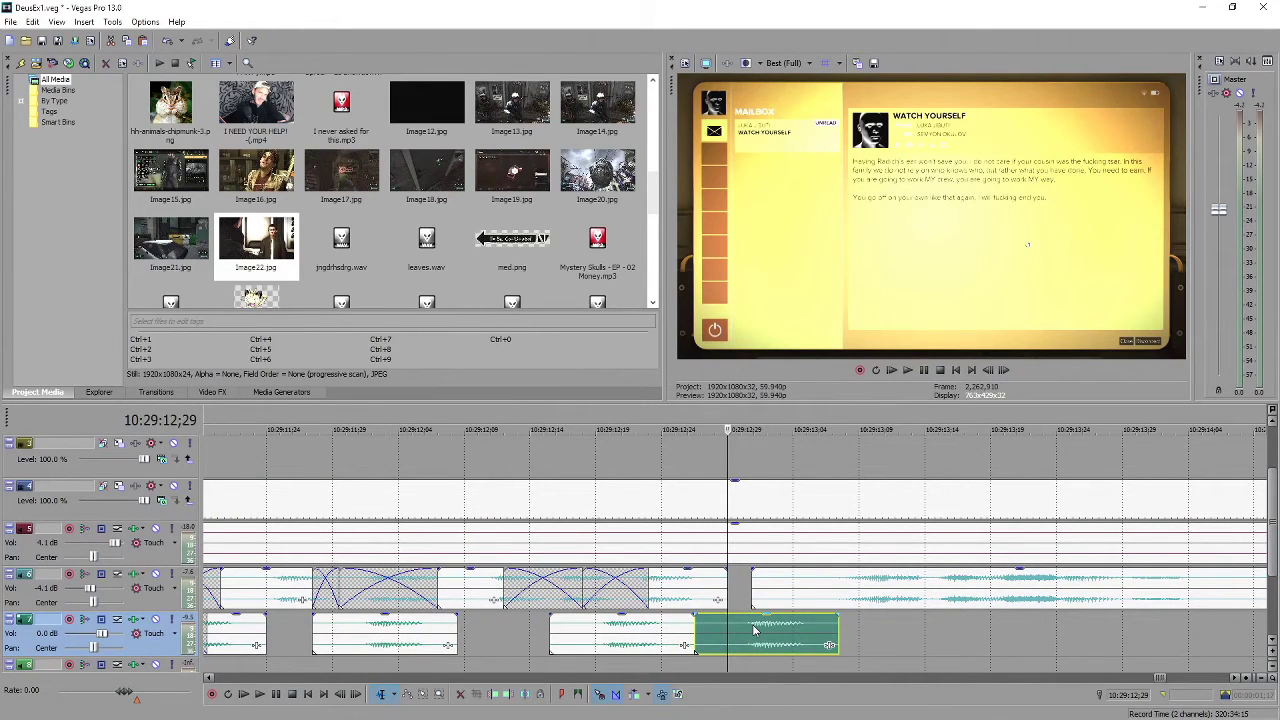
pyautogui.press('space')
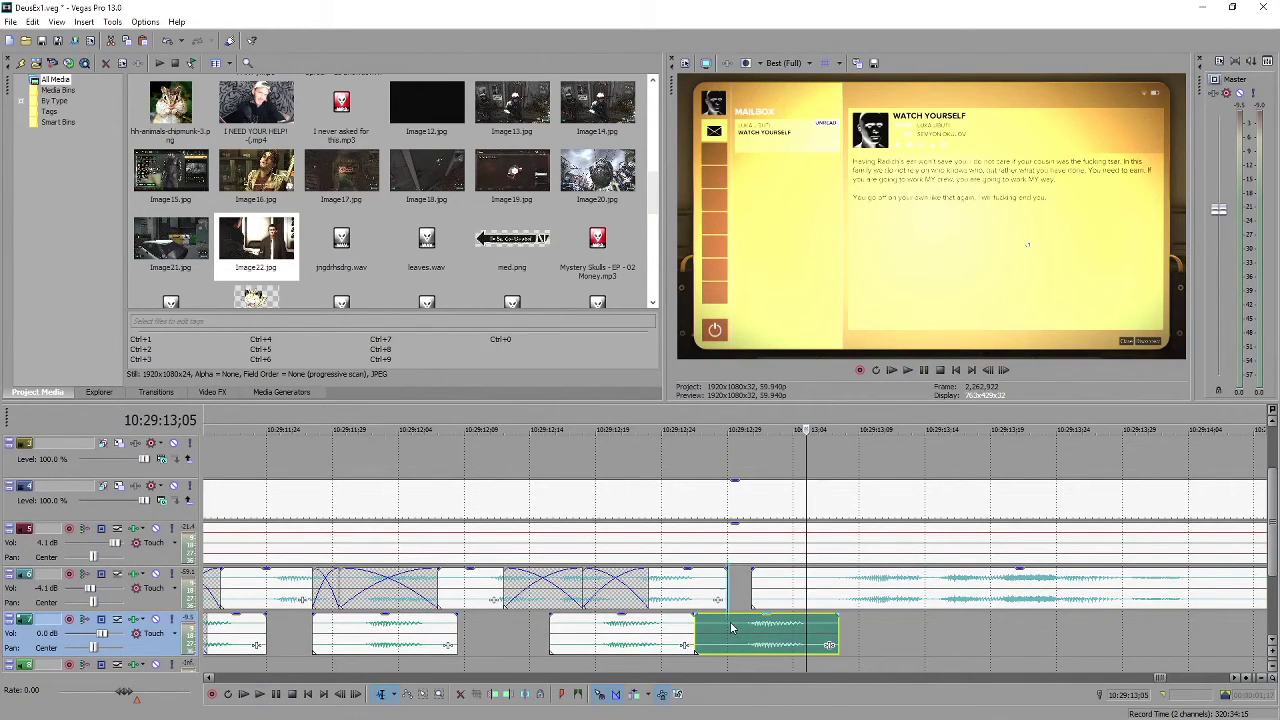
pyautogui.press('space')
pyautogui.press('space')
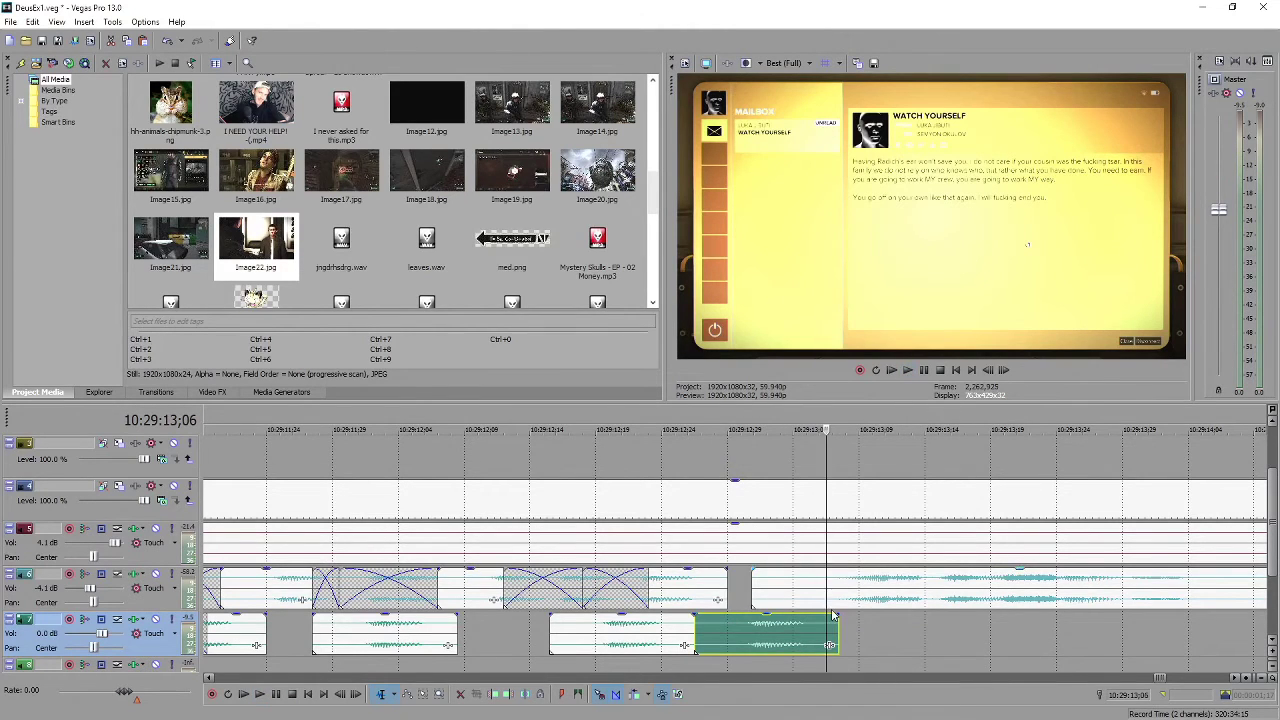
pyautogui.scroll(-3, 831, 612)
pyautogui.scroll(2, 736, 617)
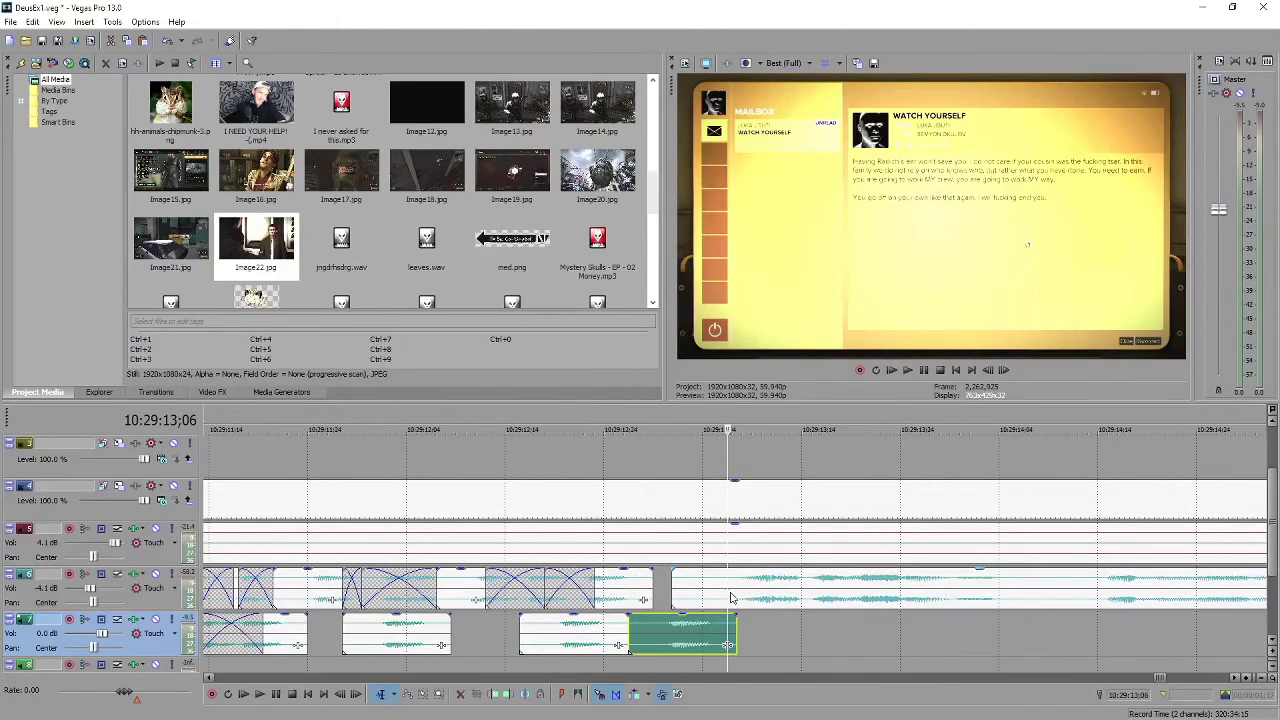
pyautogui.click(729, 597)
pyautogui.press('space')
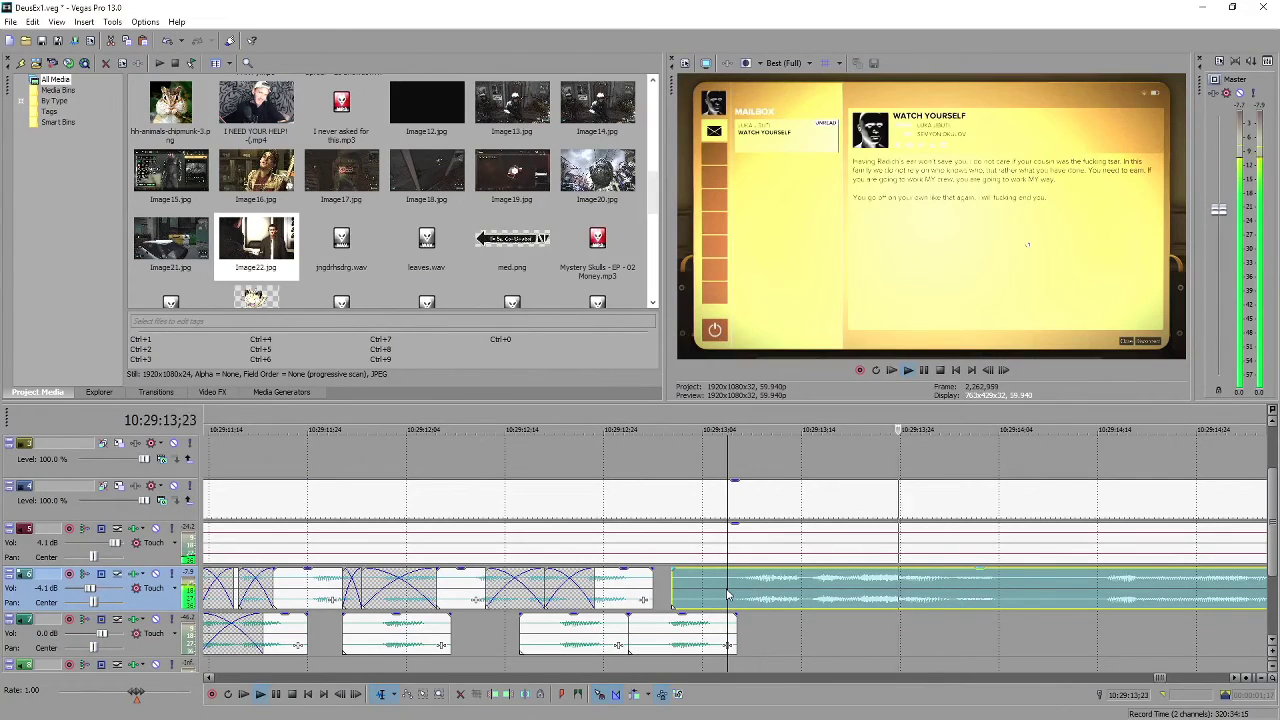
pyautogui.press('Return')
# Review the footage and commentary from about 10:29:21;17 on to 10:30:00;05
pyautogui.scroll(-2, 747, 602)
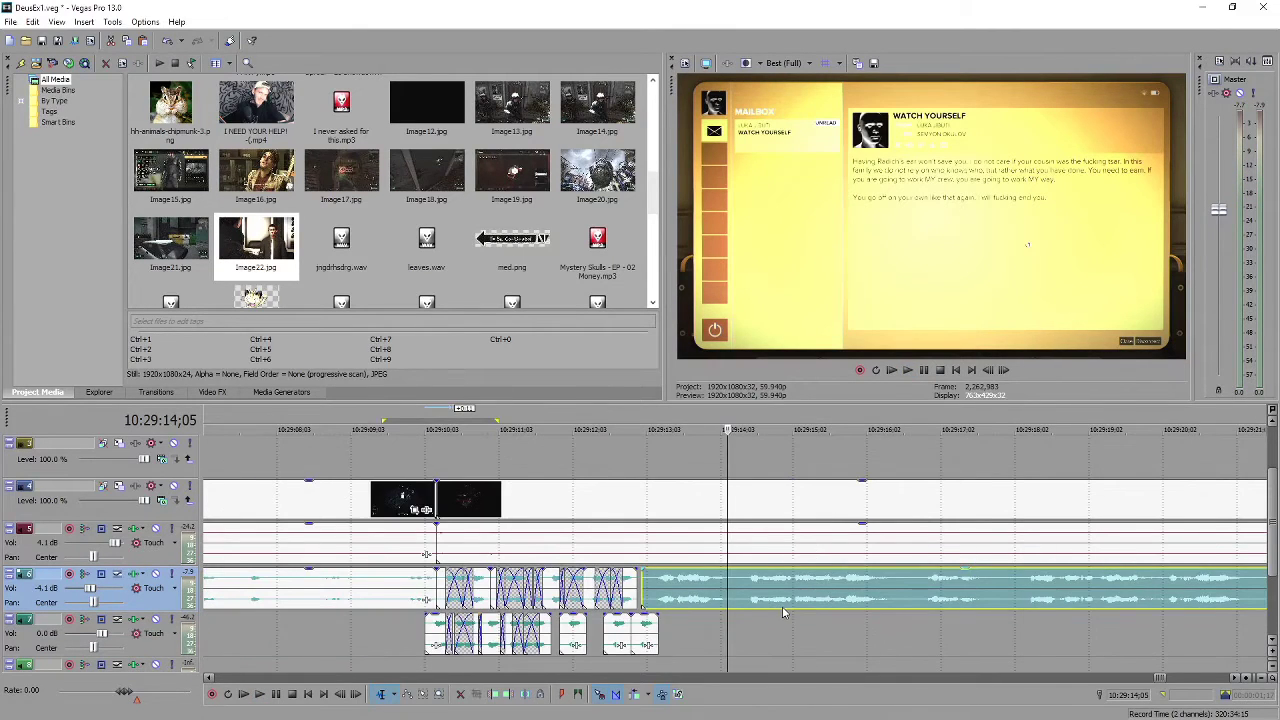
pyautogui.scroll(-3, 782, 606)
pyautogui.click(910, 592)
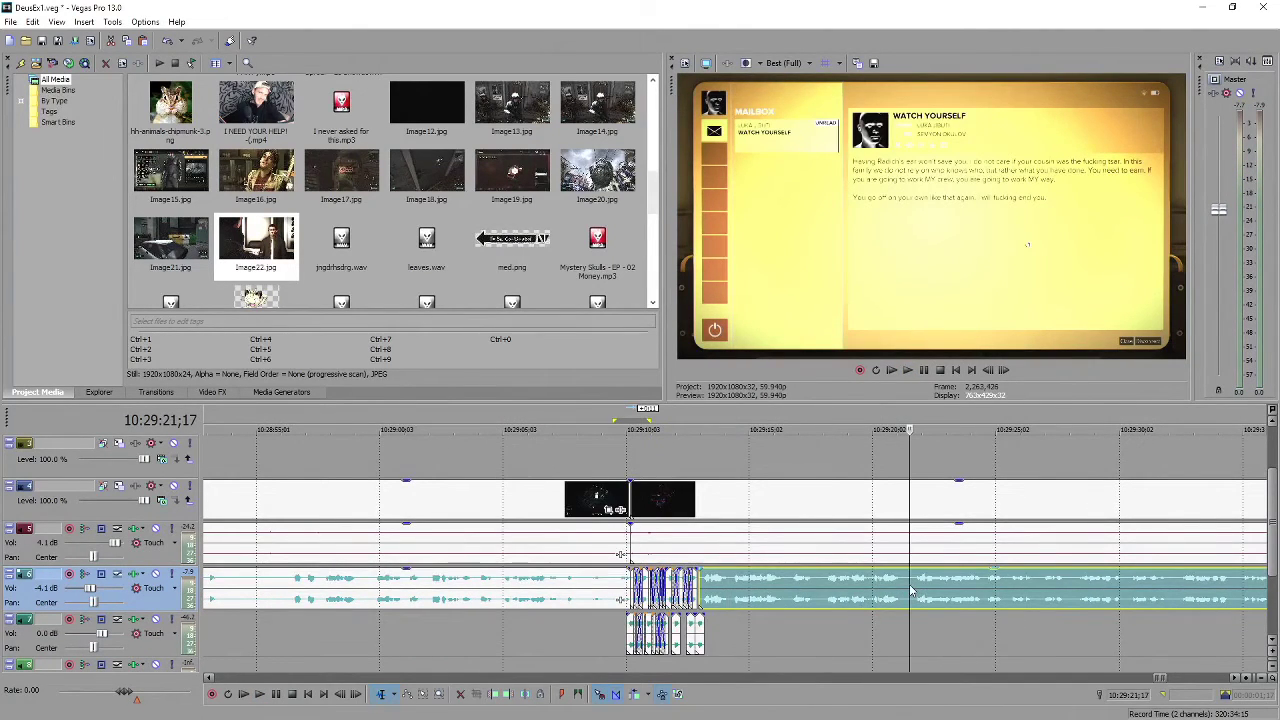
pyautogui.press('space')
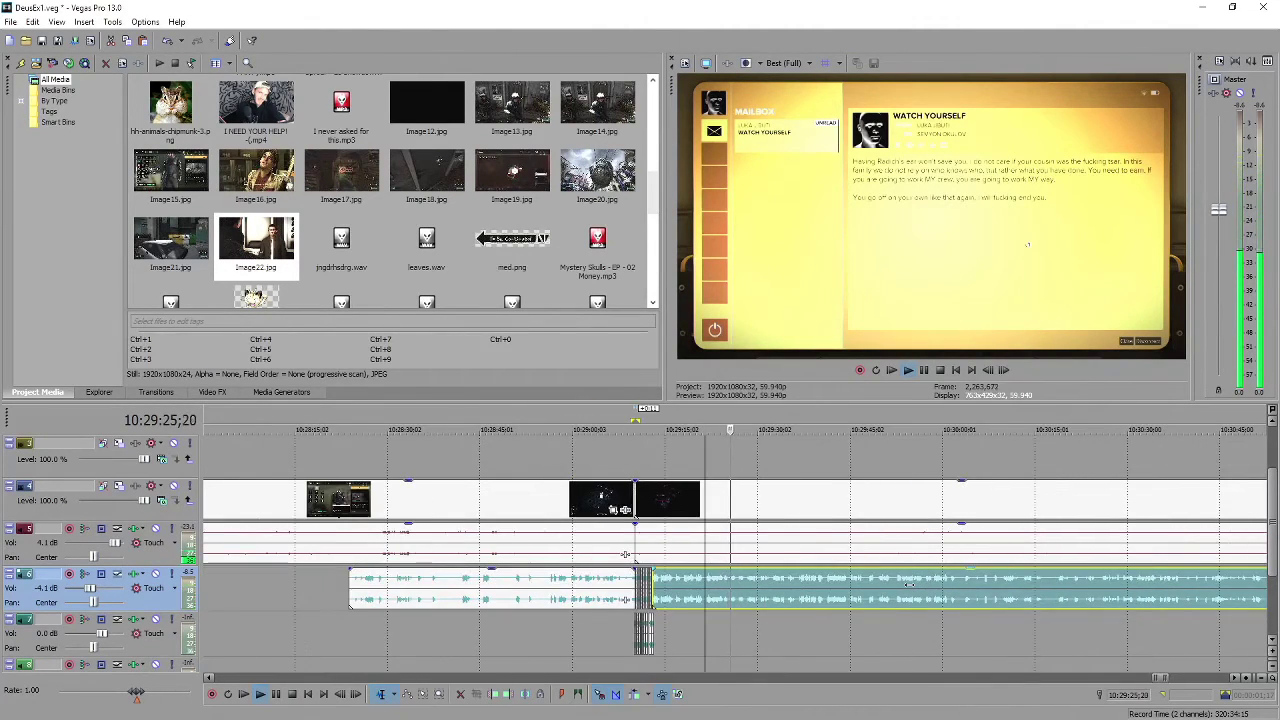
pyautogui.press('Down')
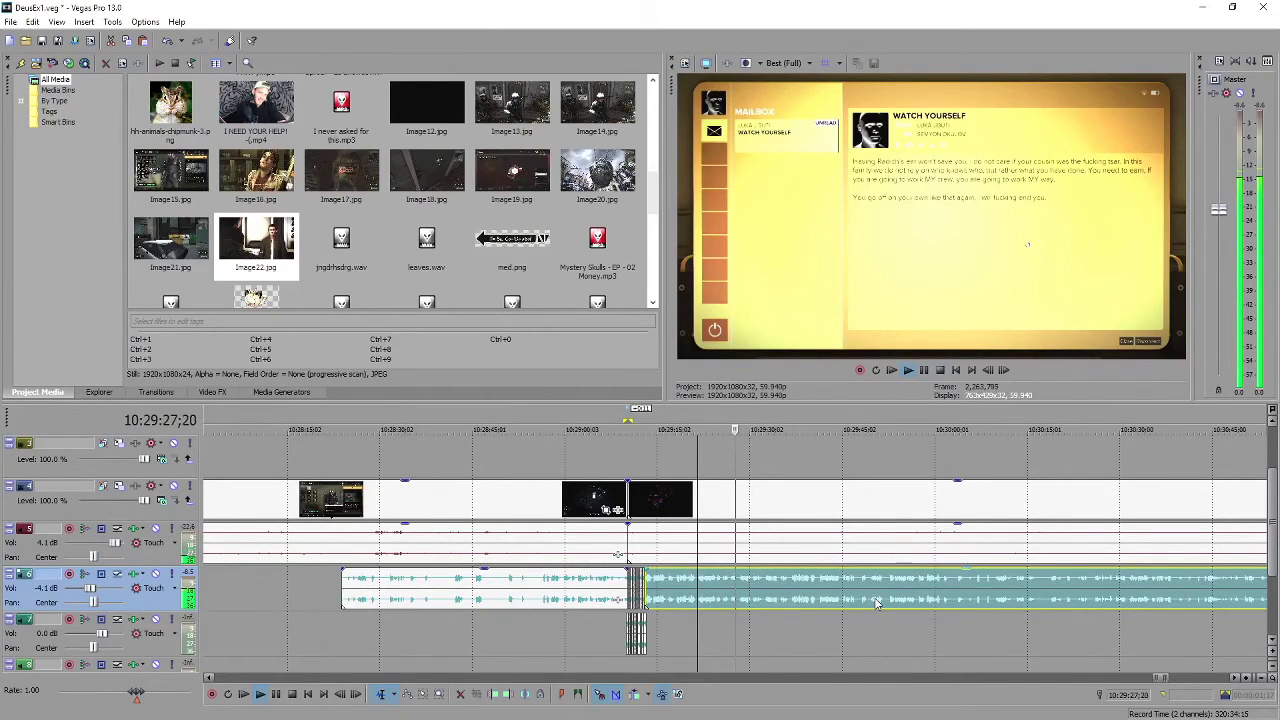
pyautogui.press('Up')
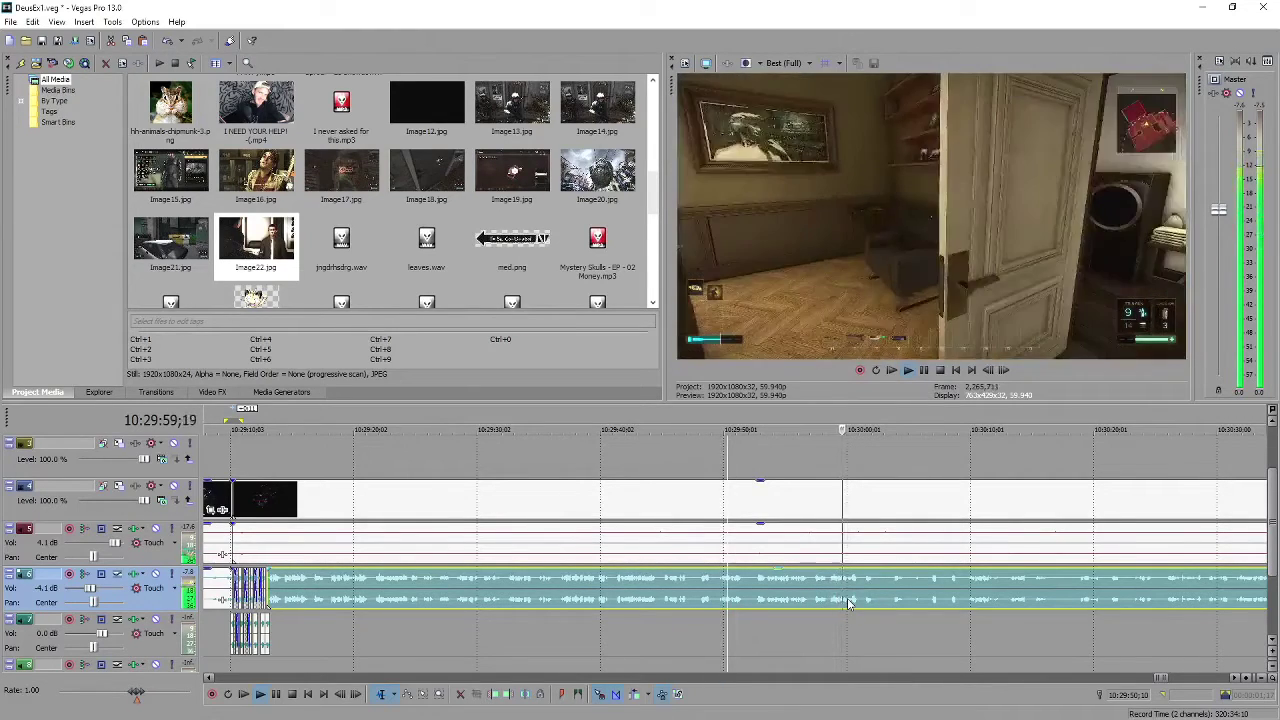
pyautogui.press('Return')
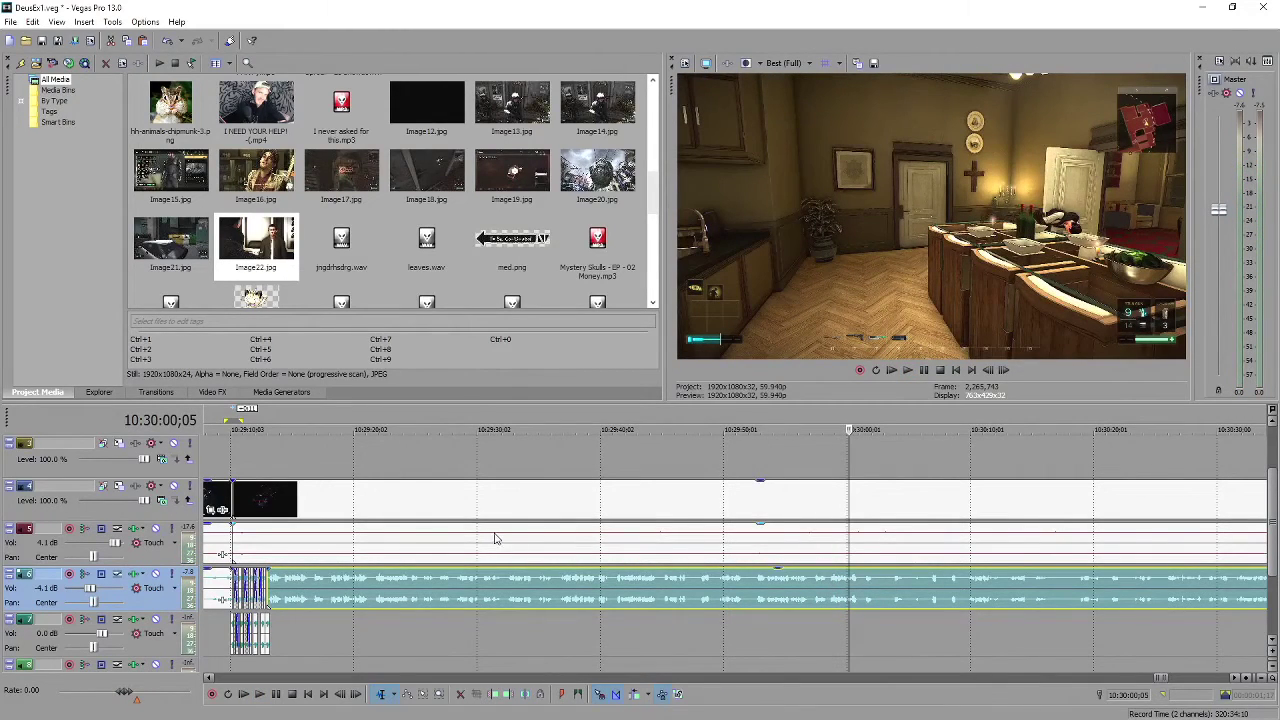
# Select the range from 10:29:12;26 to 10:29:14;11 at the long voice clip's start and lower the game audio event's gain to silence
pyautogui.click(283, 589)
pyautogui.scroll(5, 283, 589)
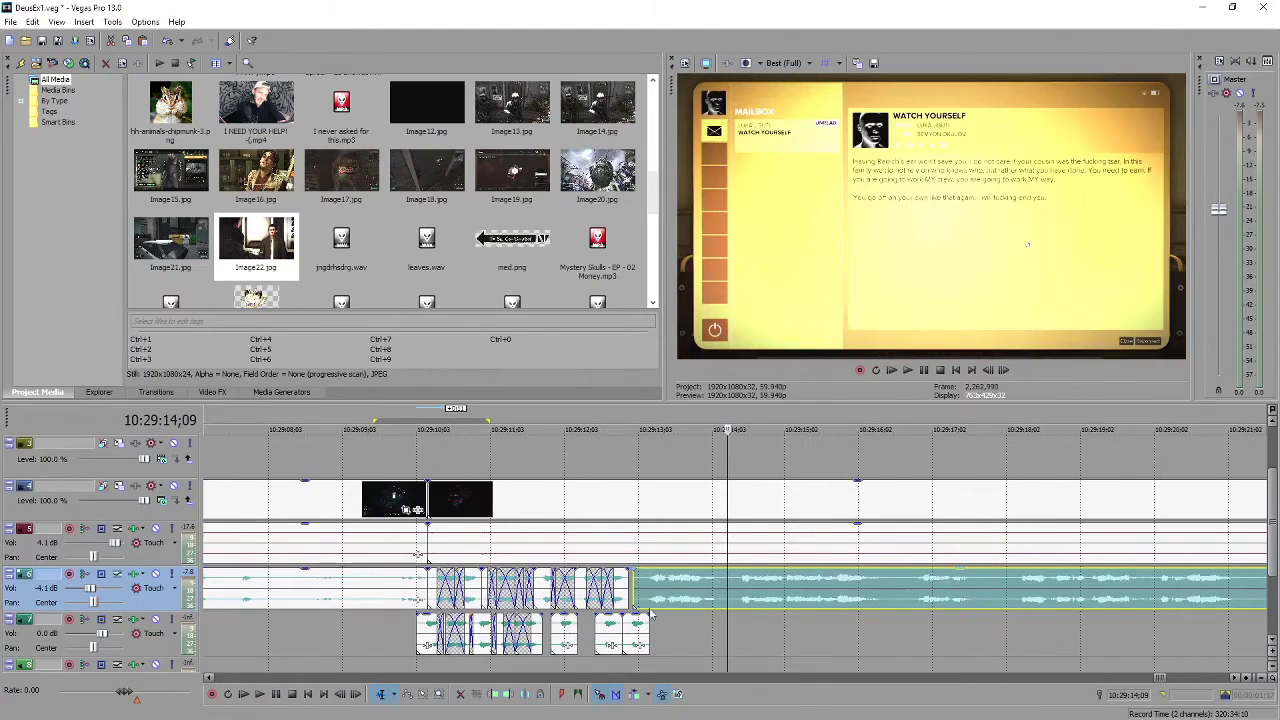
pyautogui.click(634, 588)
pyautogui.scroll(2, 673, 621)
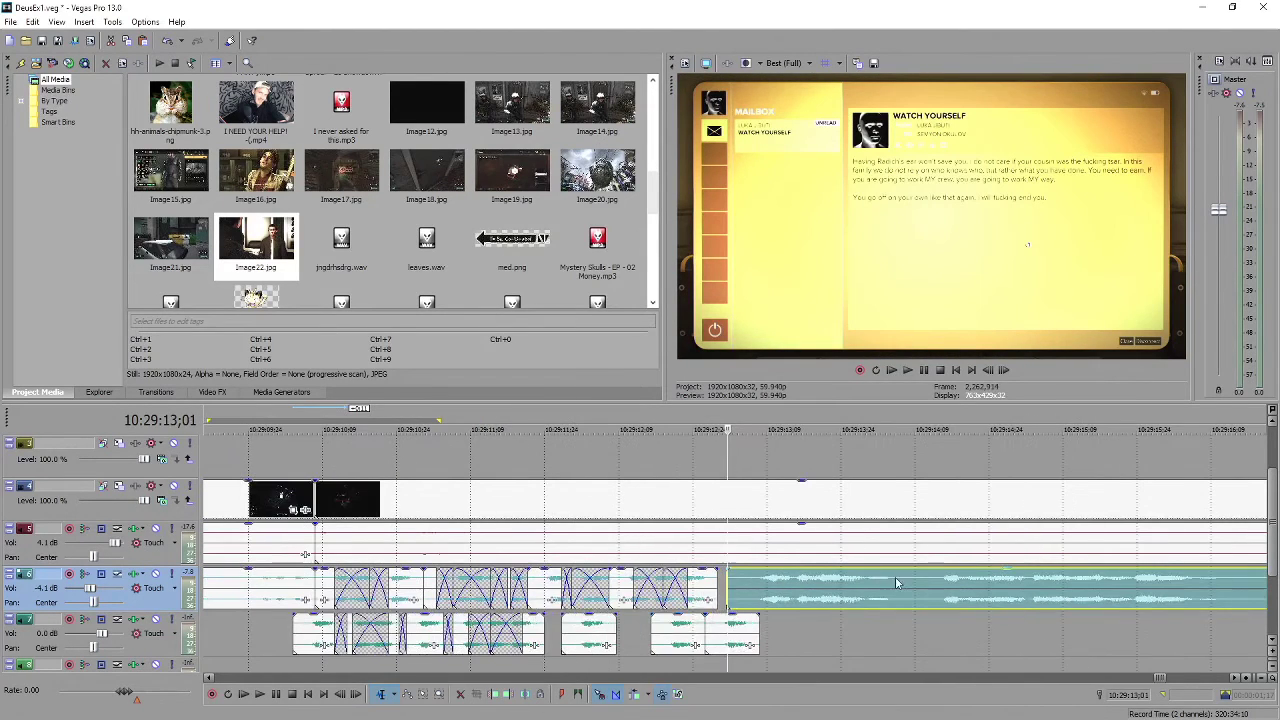
pyautogui.moveTo(706, 419); pyautogui.dragTo(925, 455)
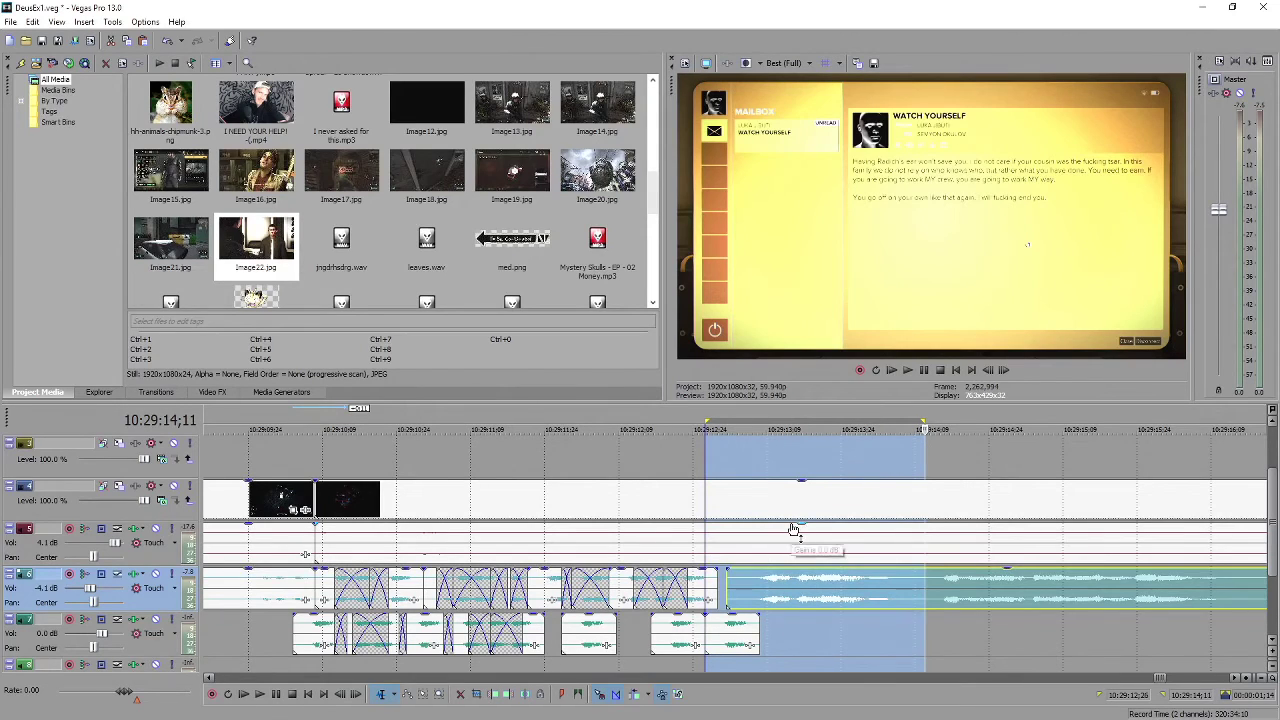
pyautogui.hotkey('ctrl', 'r')
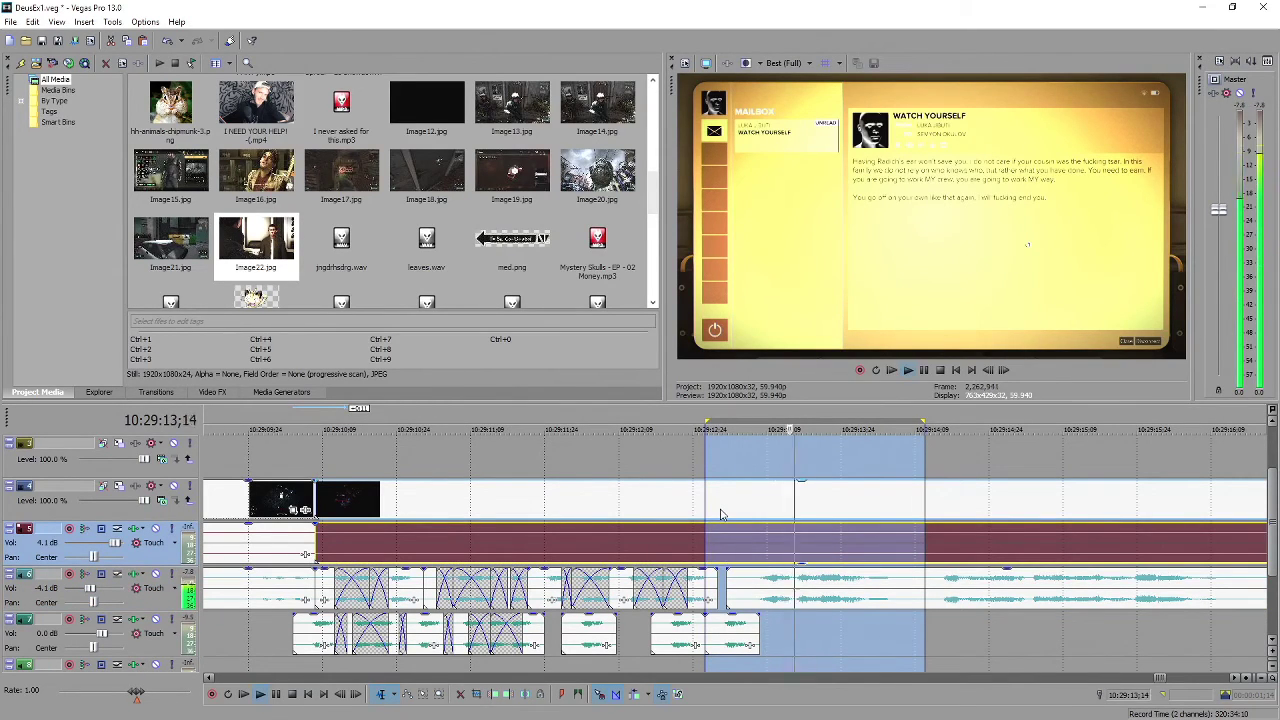
# Render the selected region as a Highest Quality VBR Stereo MP3 named Pffbt and check the rendered file in foobar2000
pyautogui.click(10, 21)
pyautogui.click(35, 123)
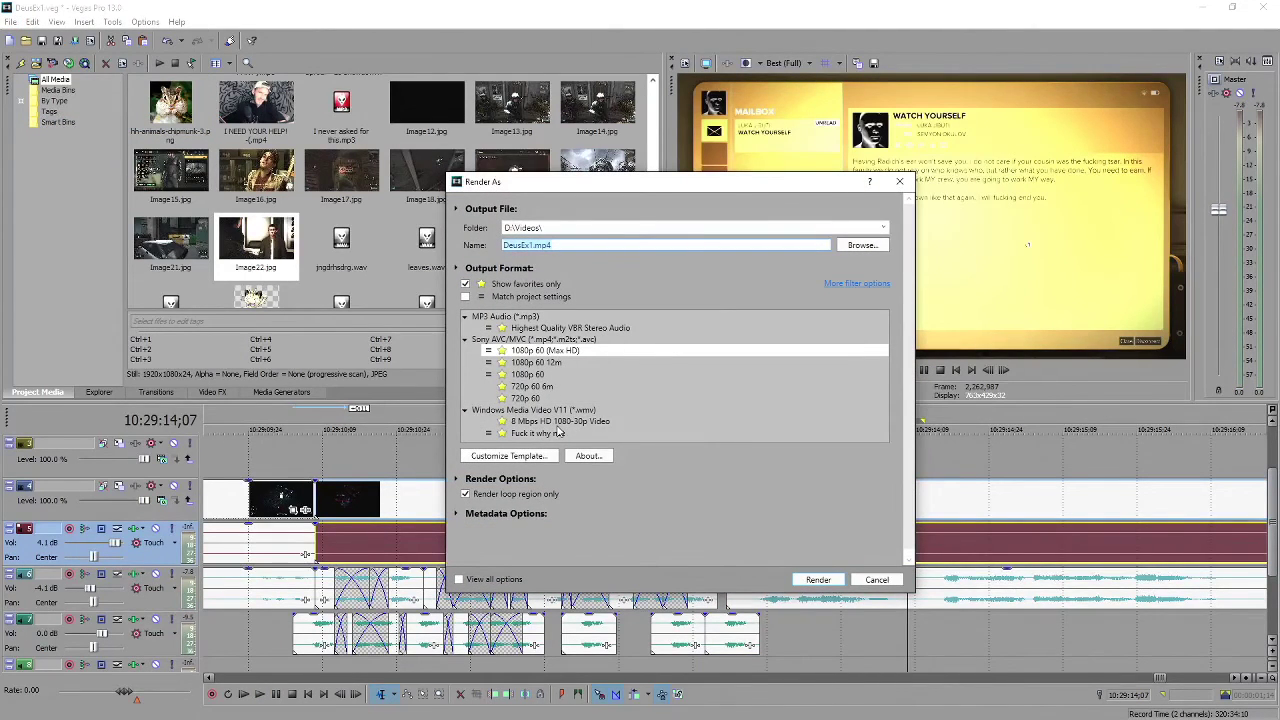
pyautogui.click(540, 328)
pyautogui.click(528, 245)
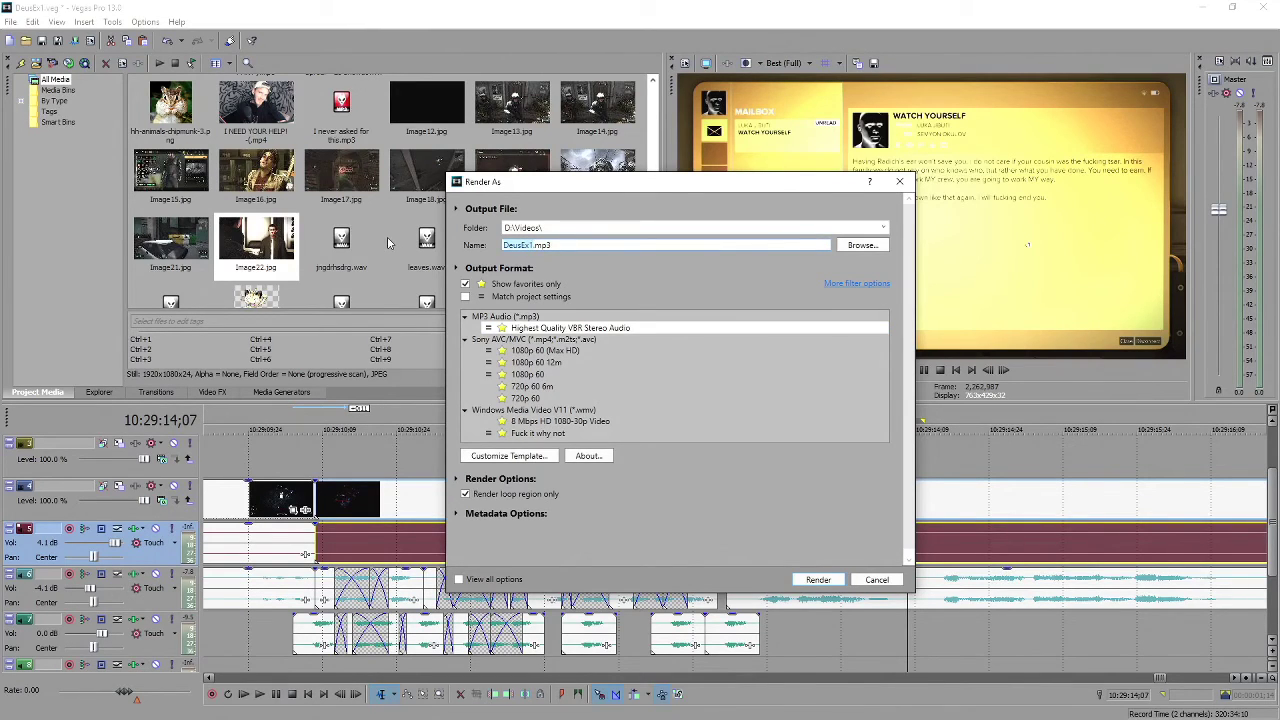
pyautogui.press('Return')
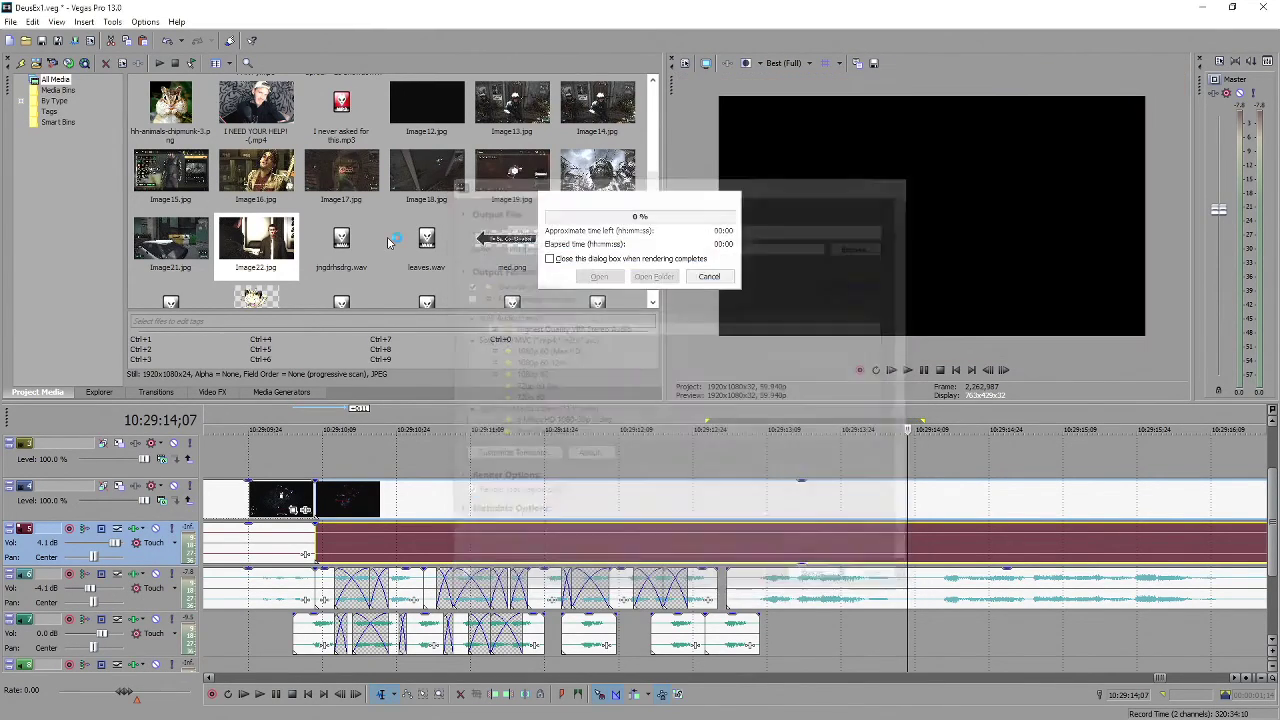
pyautogui.click(654, 276)
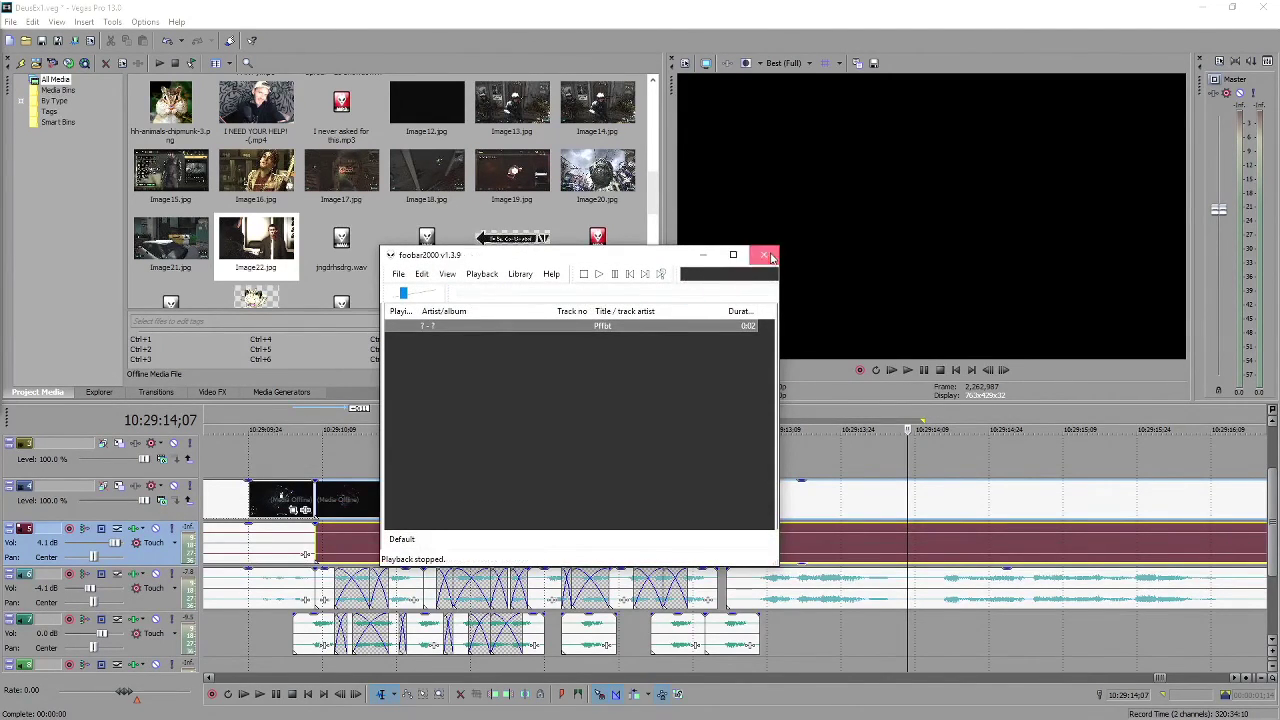
pyautogui.click(766, 256)
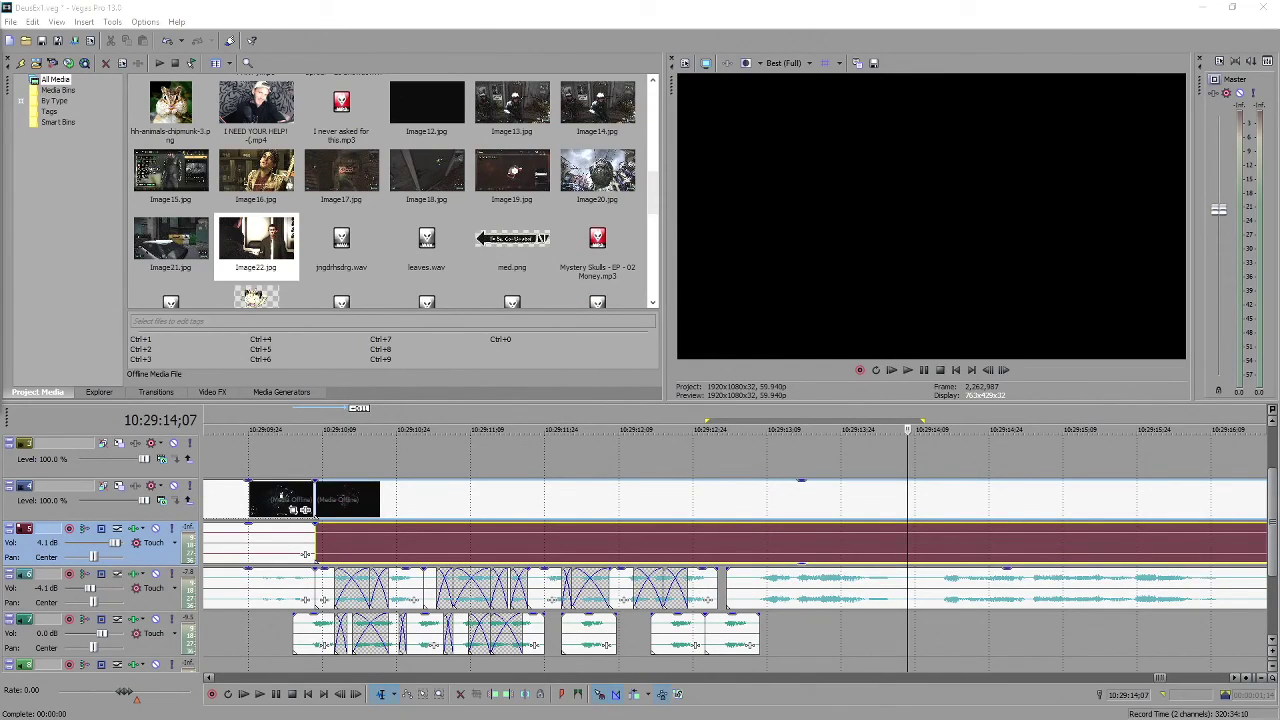